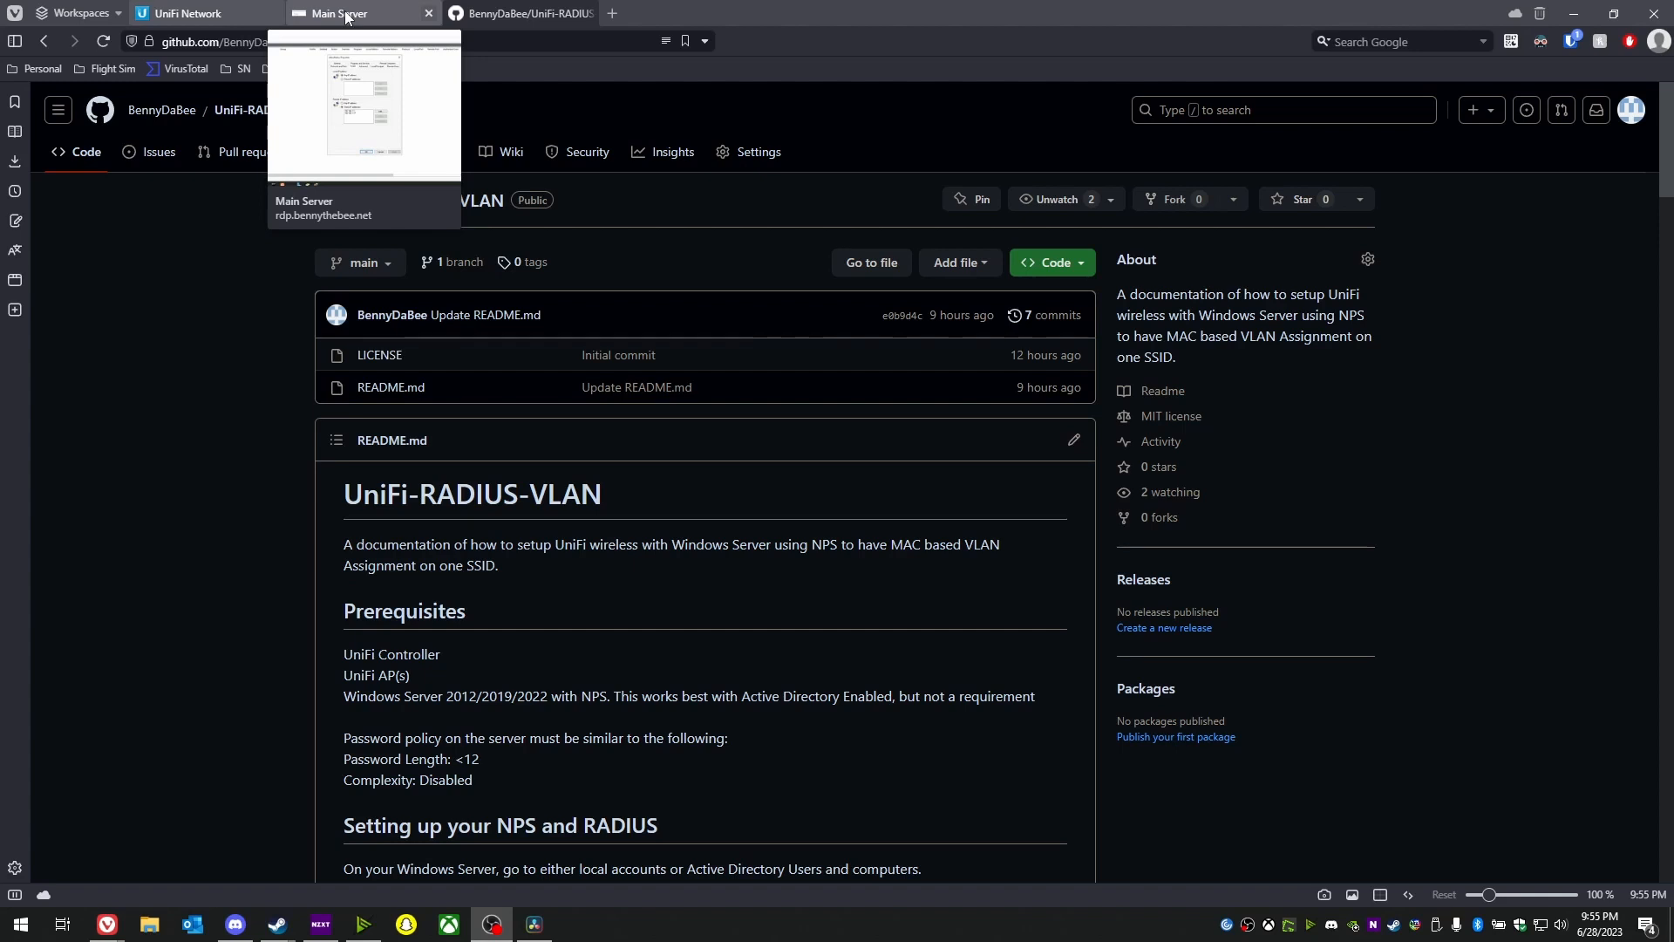
# - Start the Add Roles and Features wizard on the main server and step through to Server Roles
pyautogui.click(346, 16)
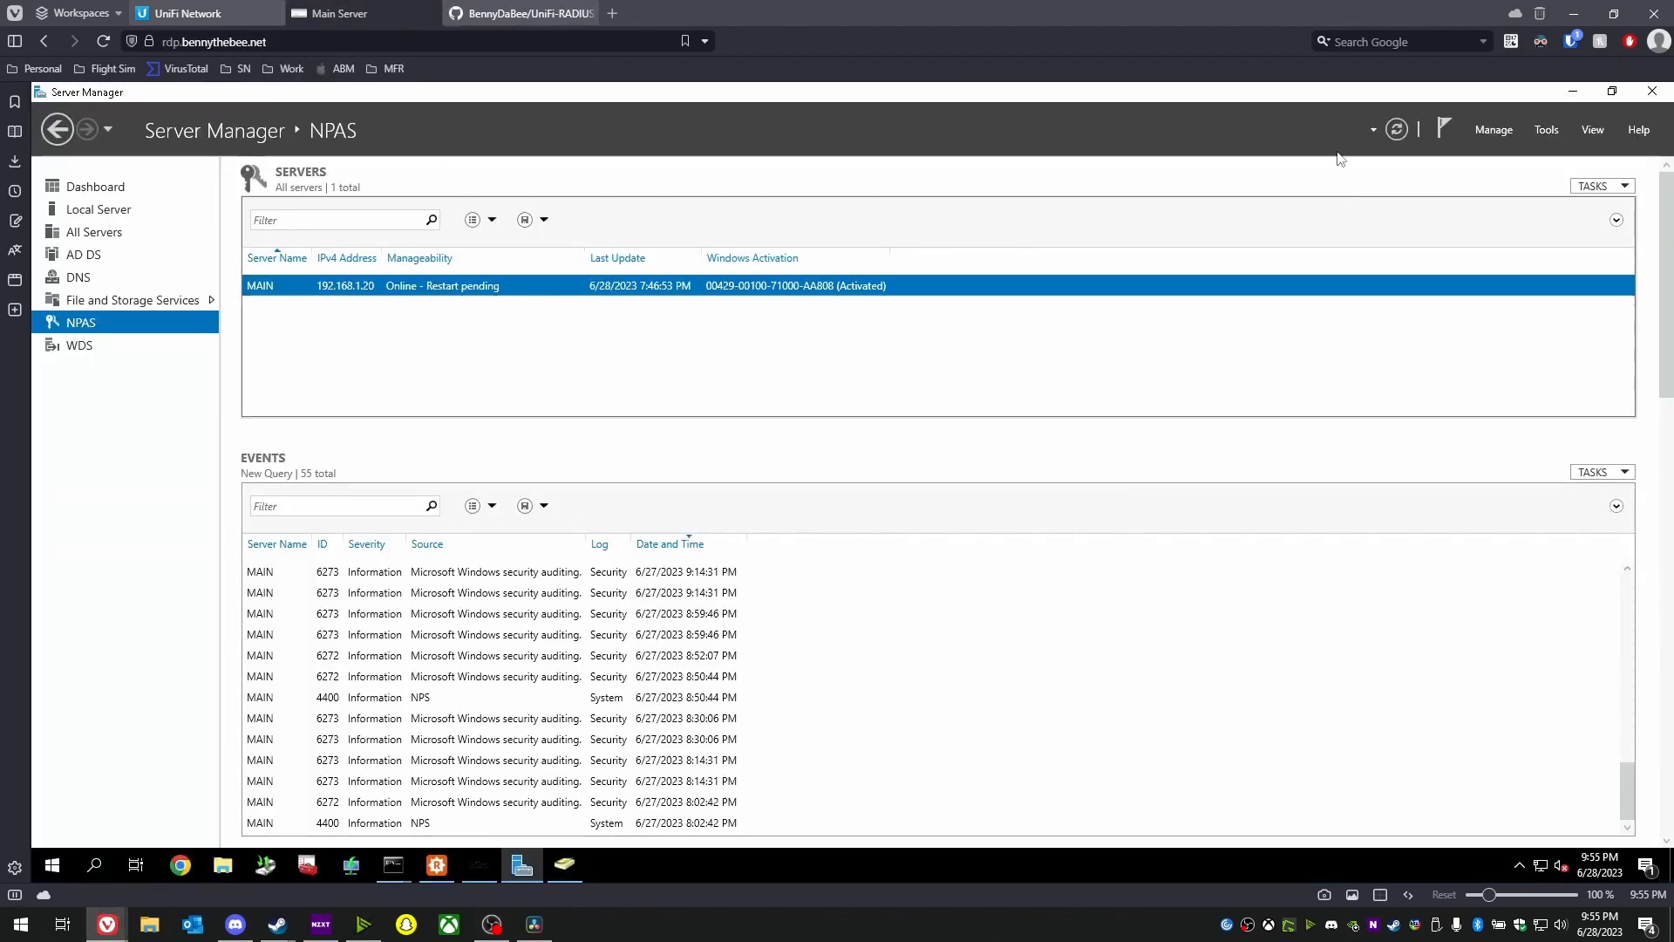
pyautogui.click(1492, 131)
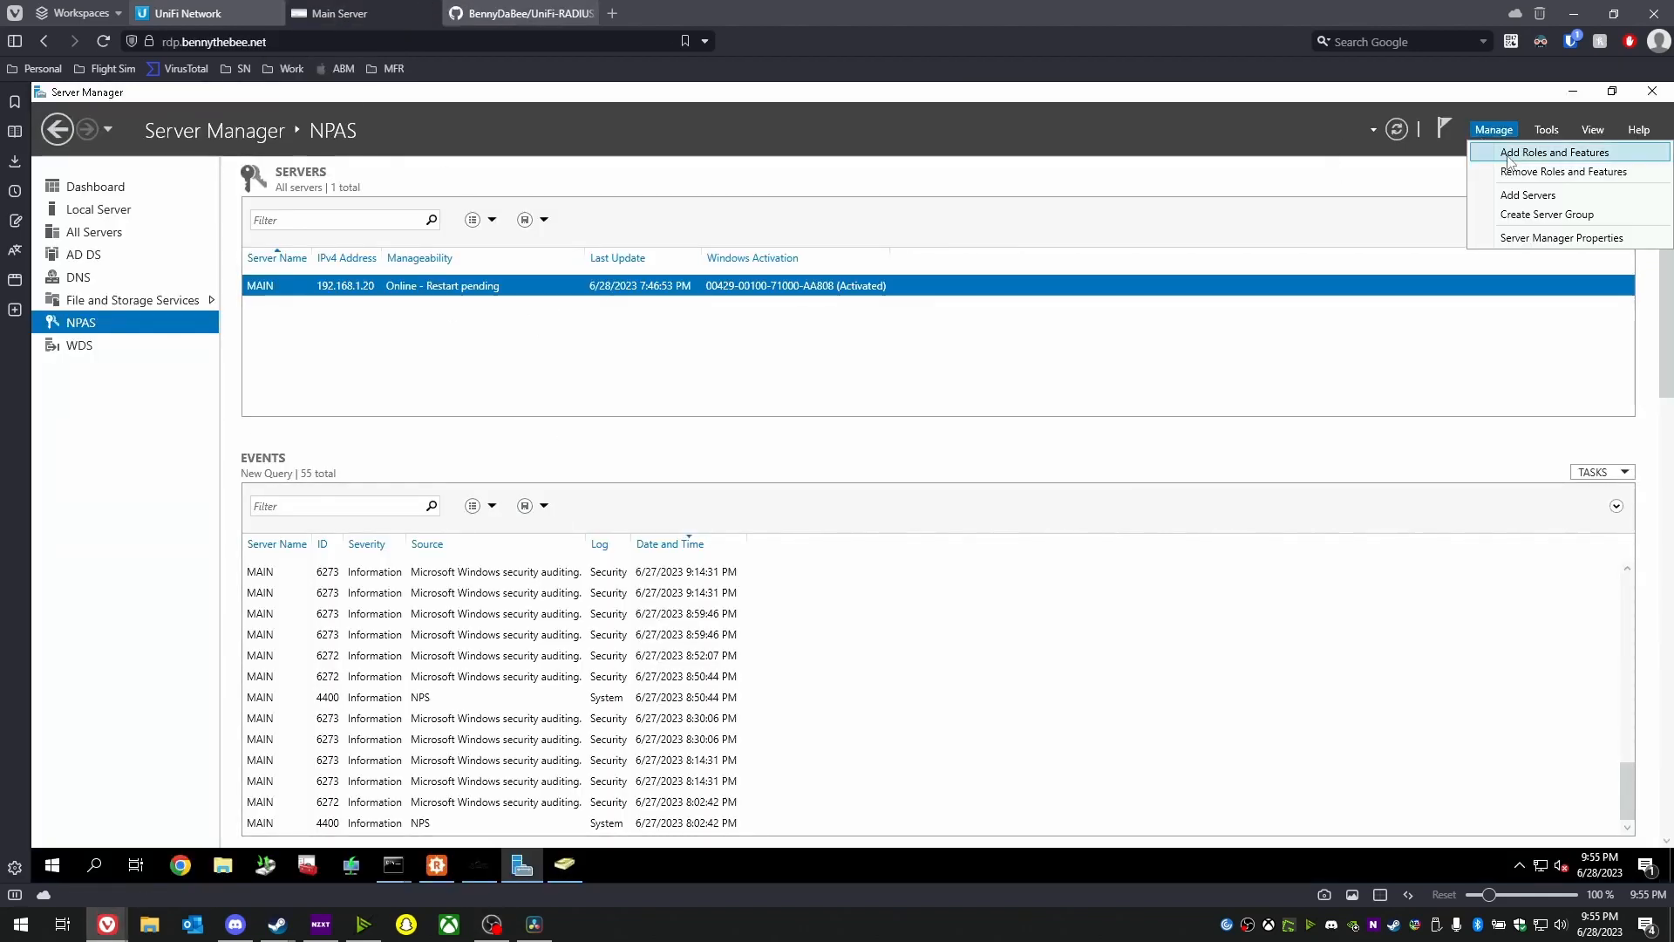
pyautogui.click(1508, 157)
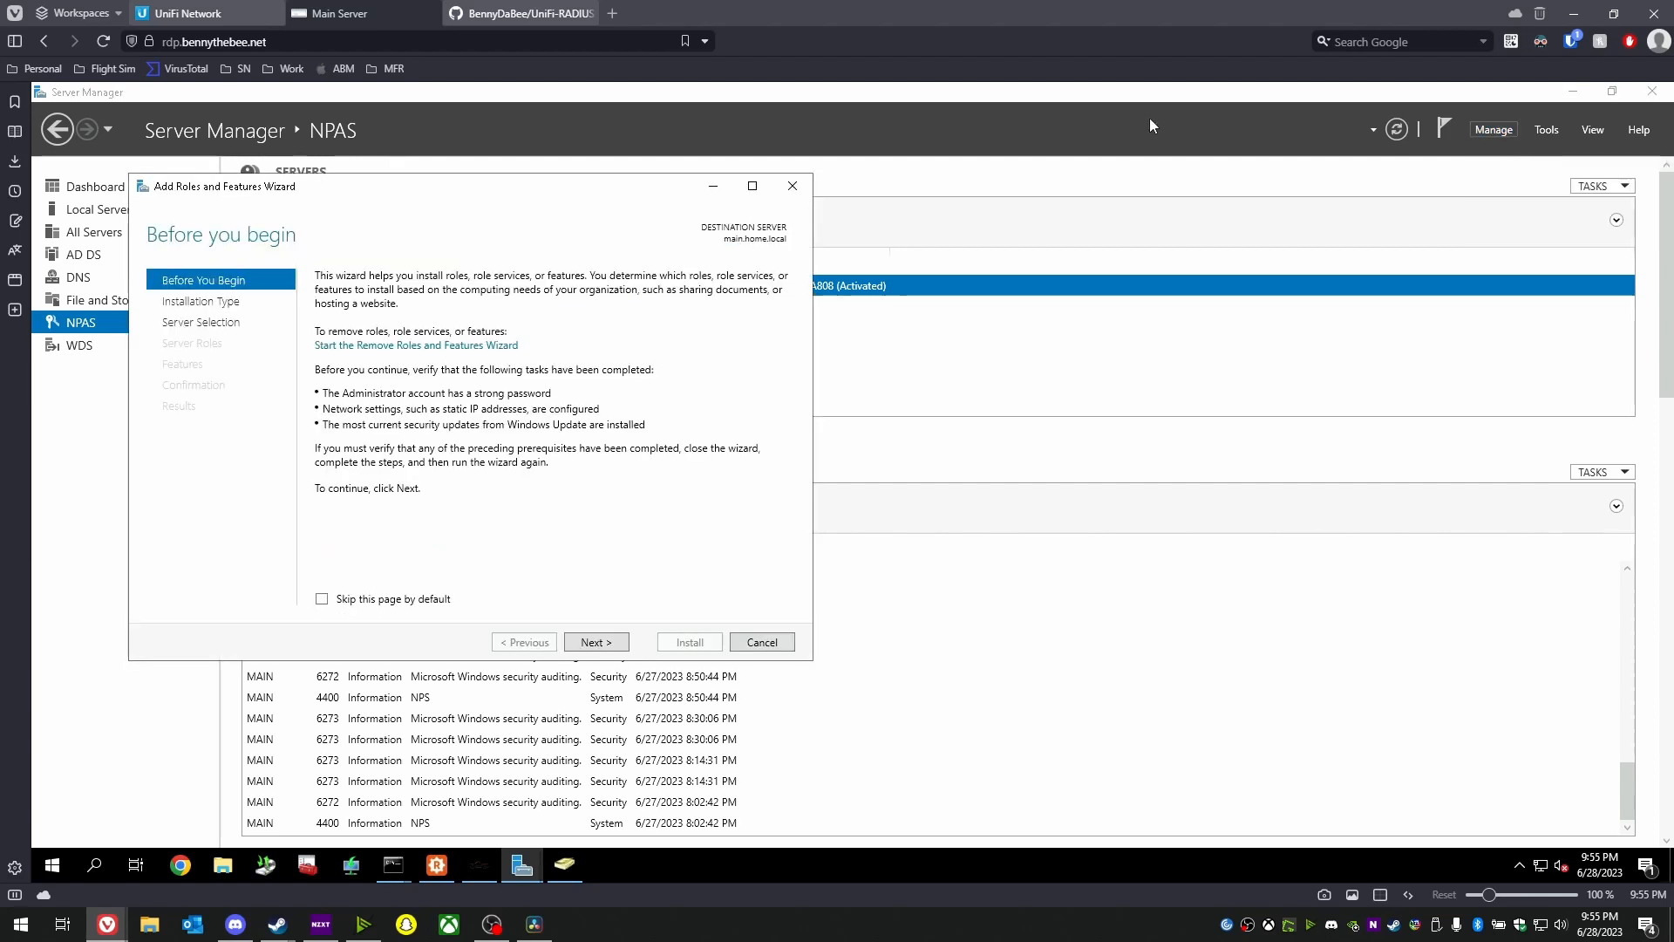
pyautogui.click(612, 643)
pyautogui.click(608, 645)
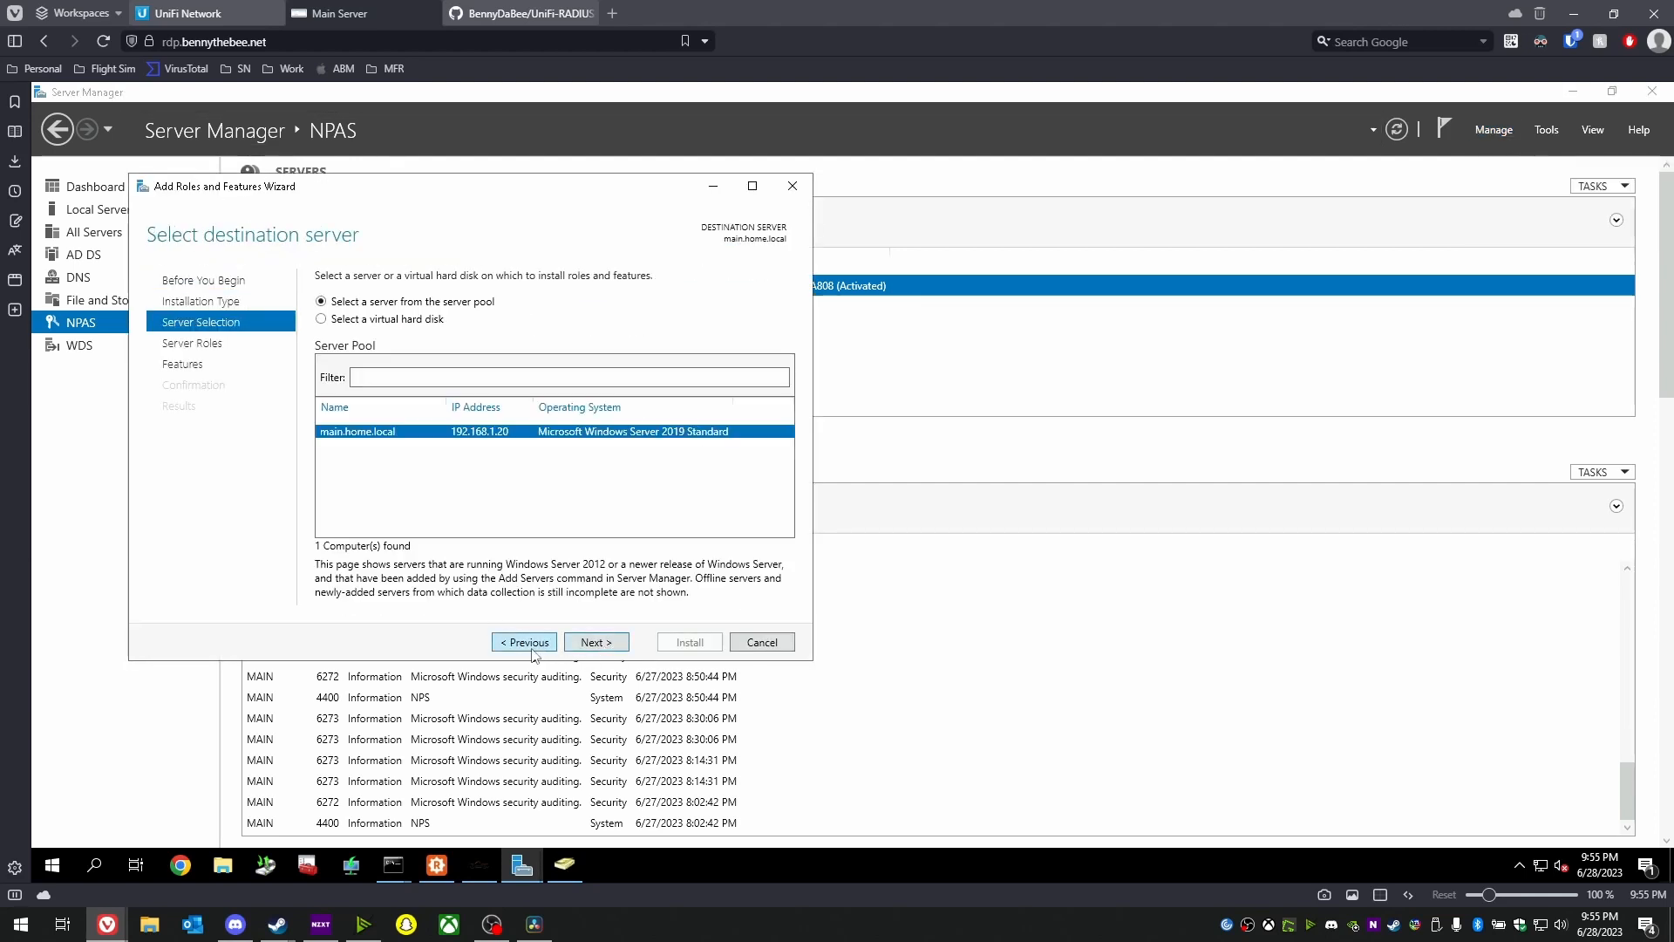
pyautogui.click(532, 650)
pyautogui.click(608, 645)
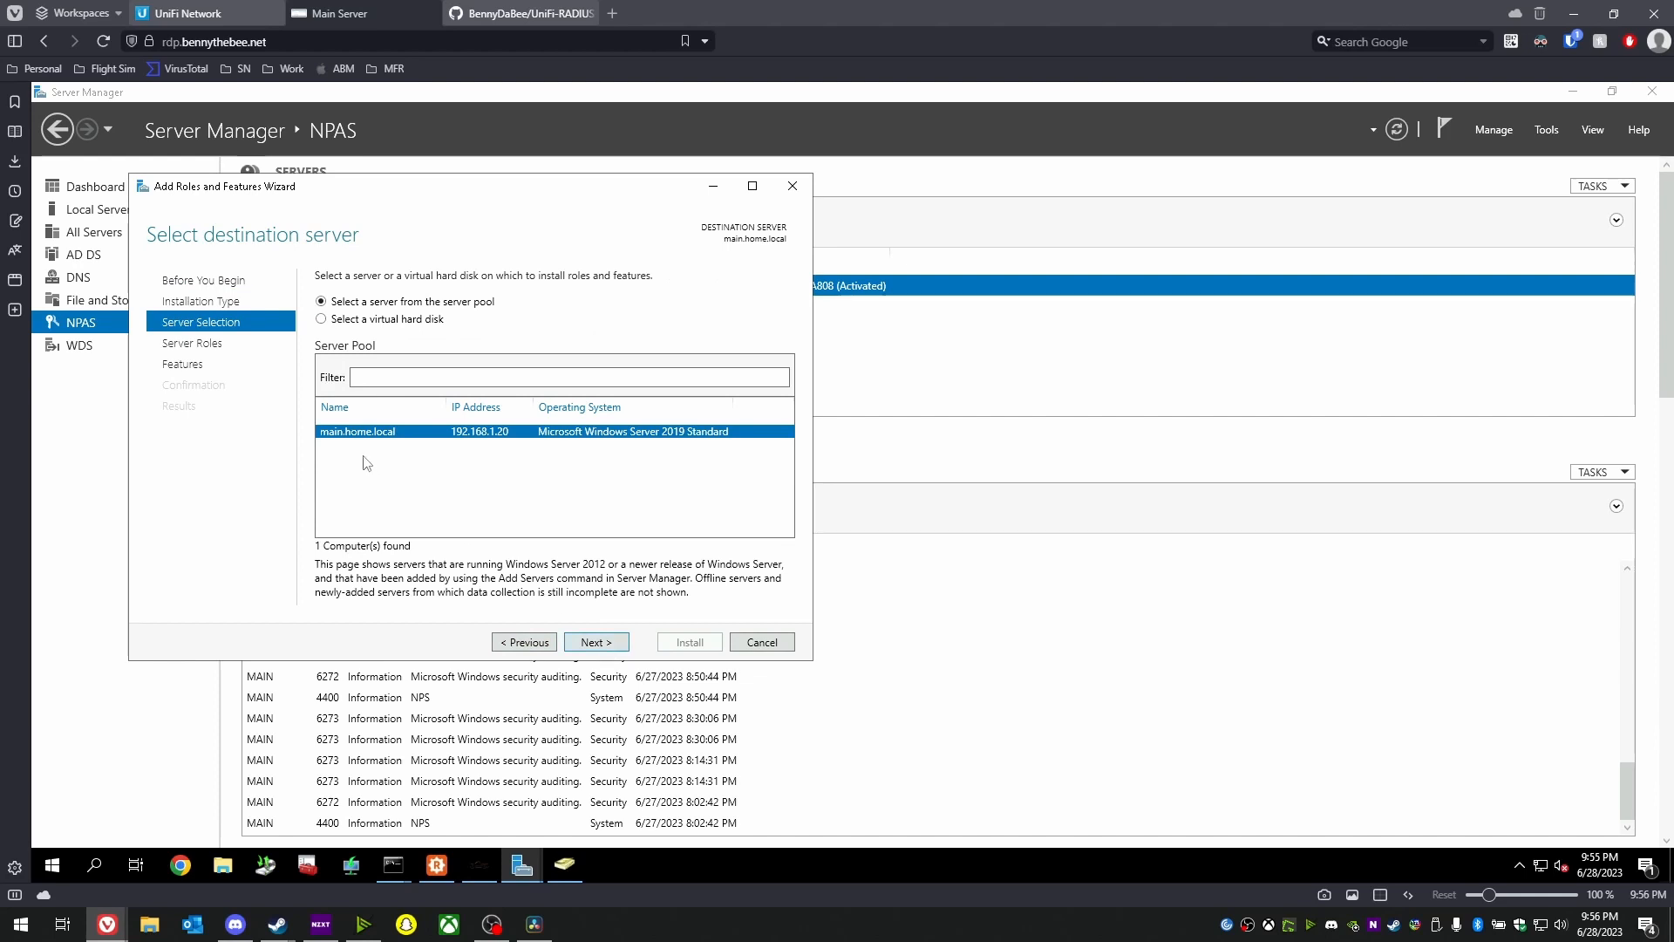
pyautogui.click(597, 642)
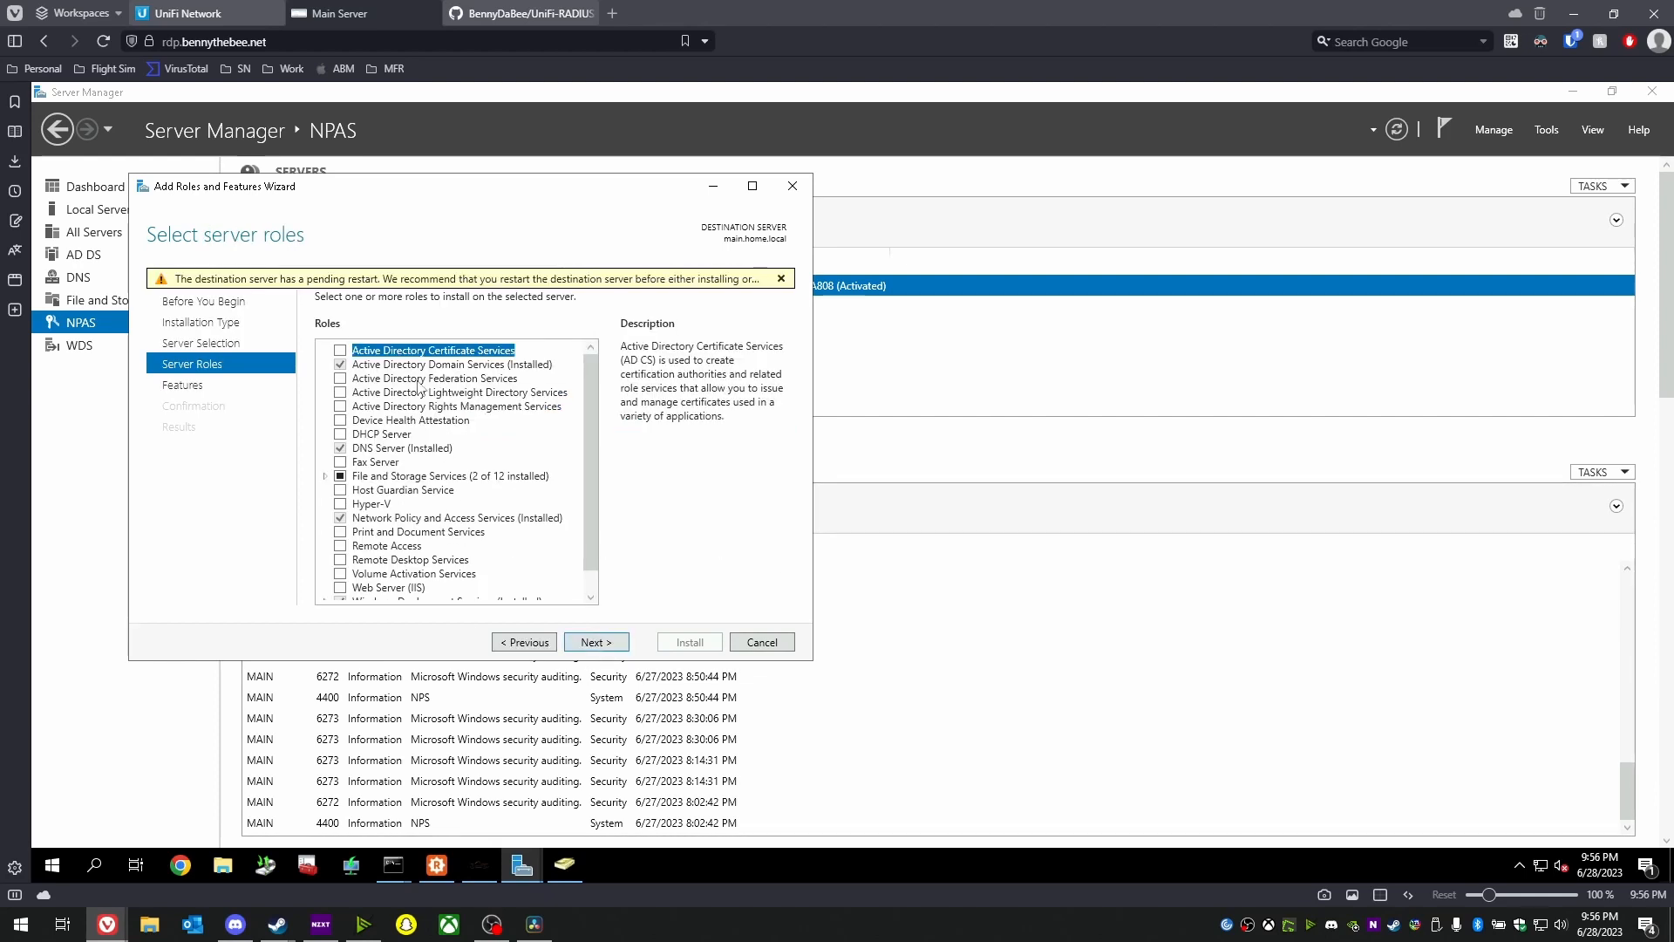
# - Review the installed roles and features, then cancel the wizard without installing anything
pyautogui.scroll(-1, 435, 403)
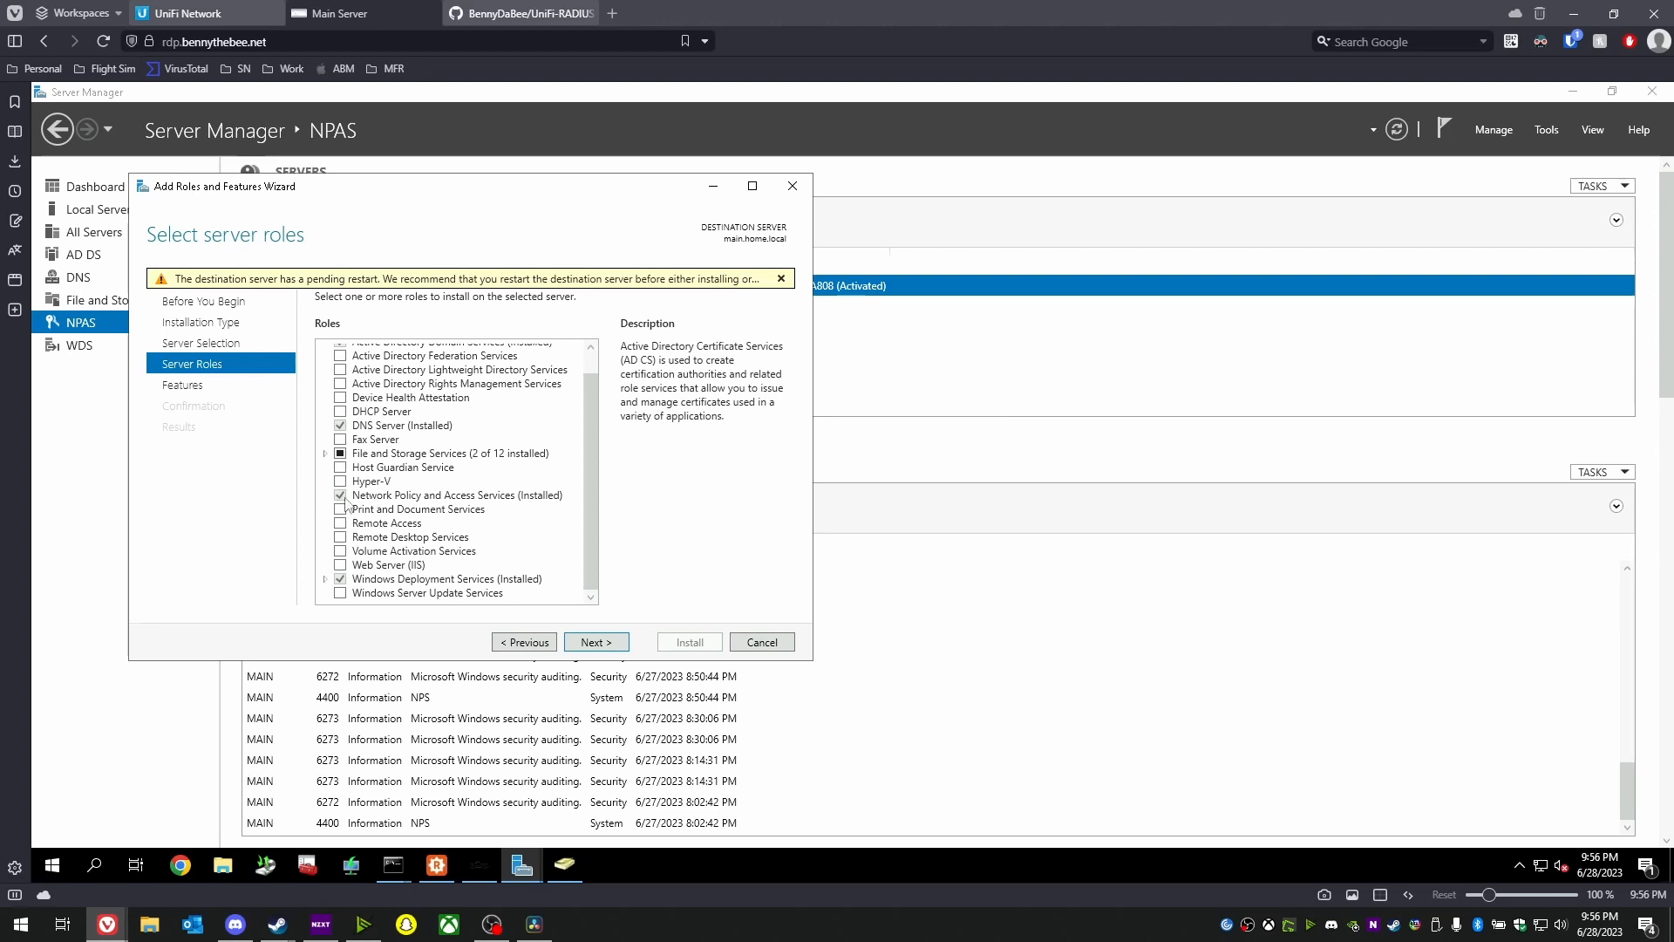
pyautogui.click(586, 646)
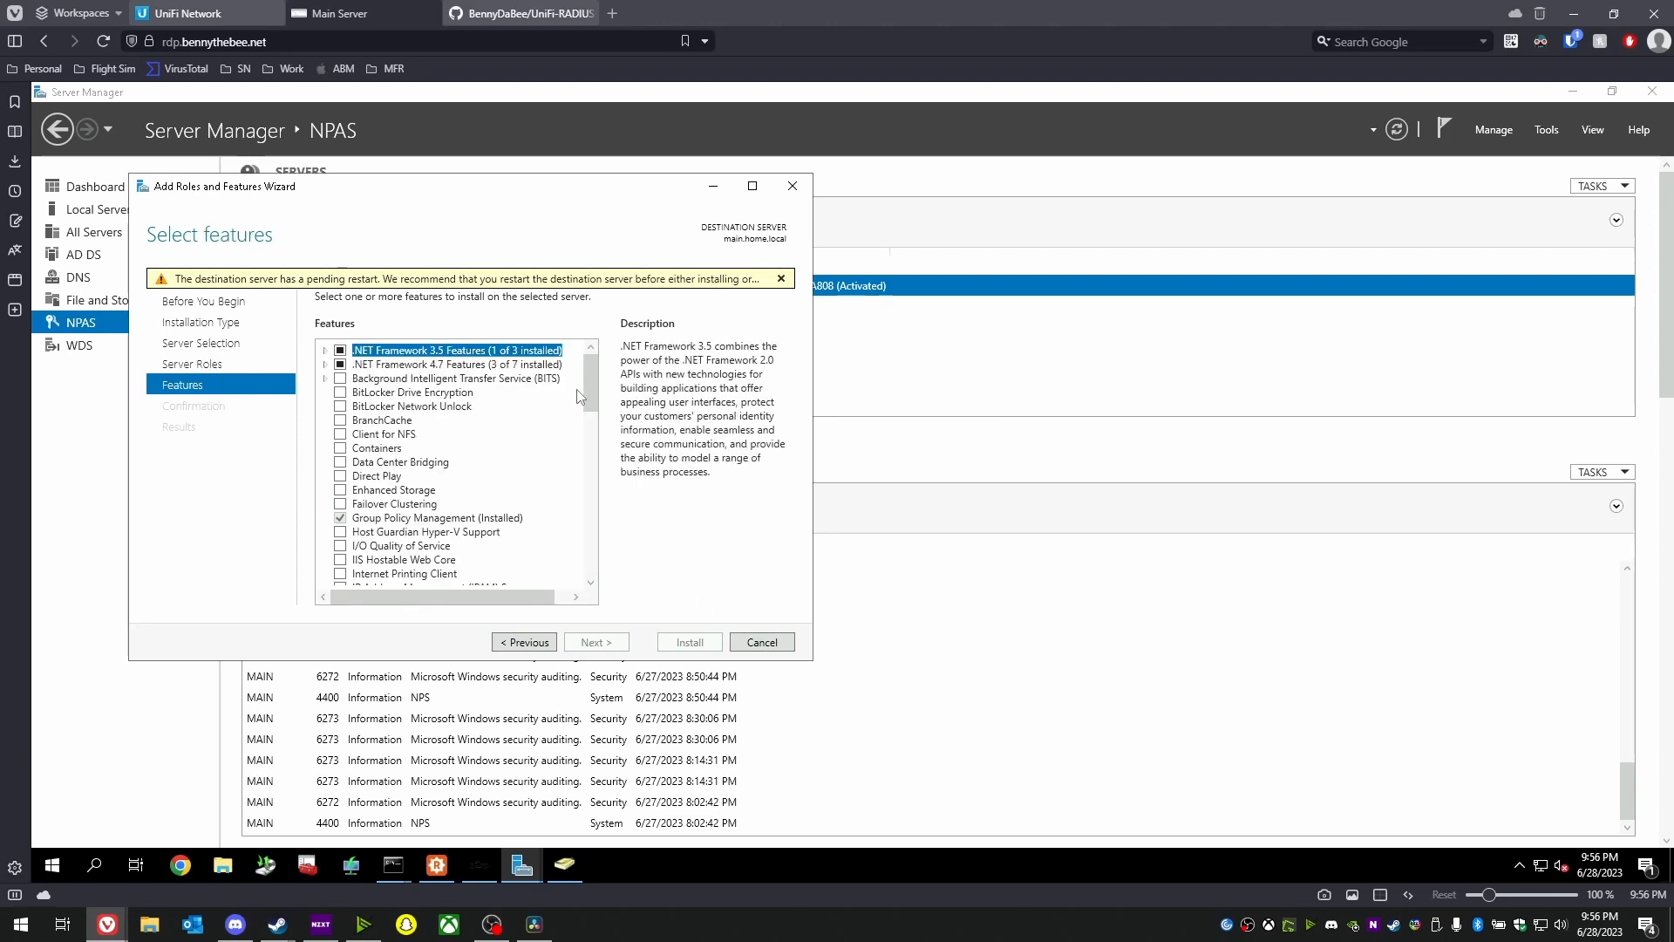
pyautogui.scroll(-5, 449, 454)
pyautogui.scroll(-5, 469, 519)
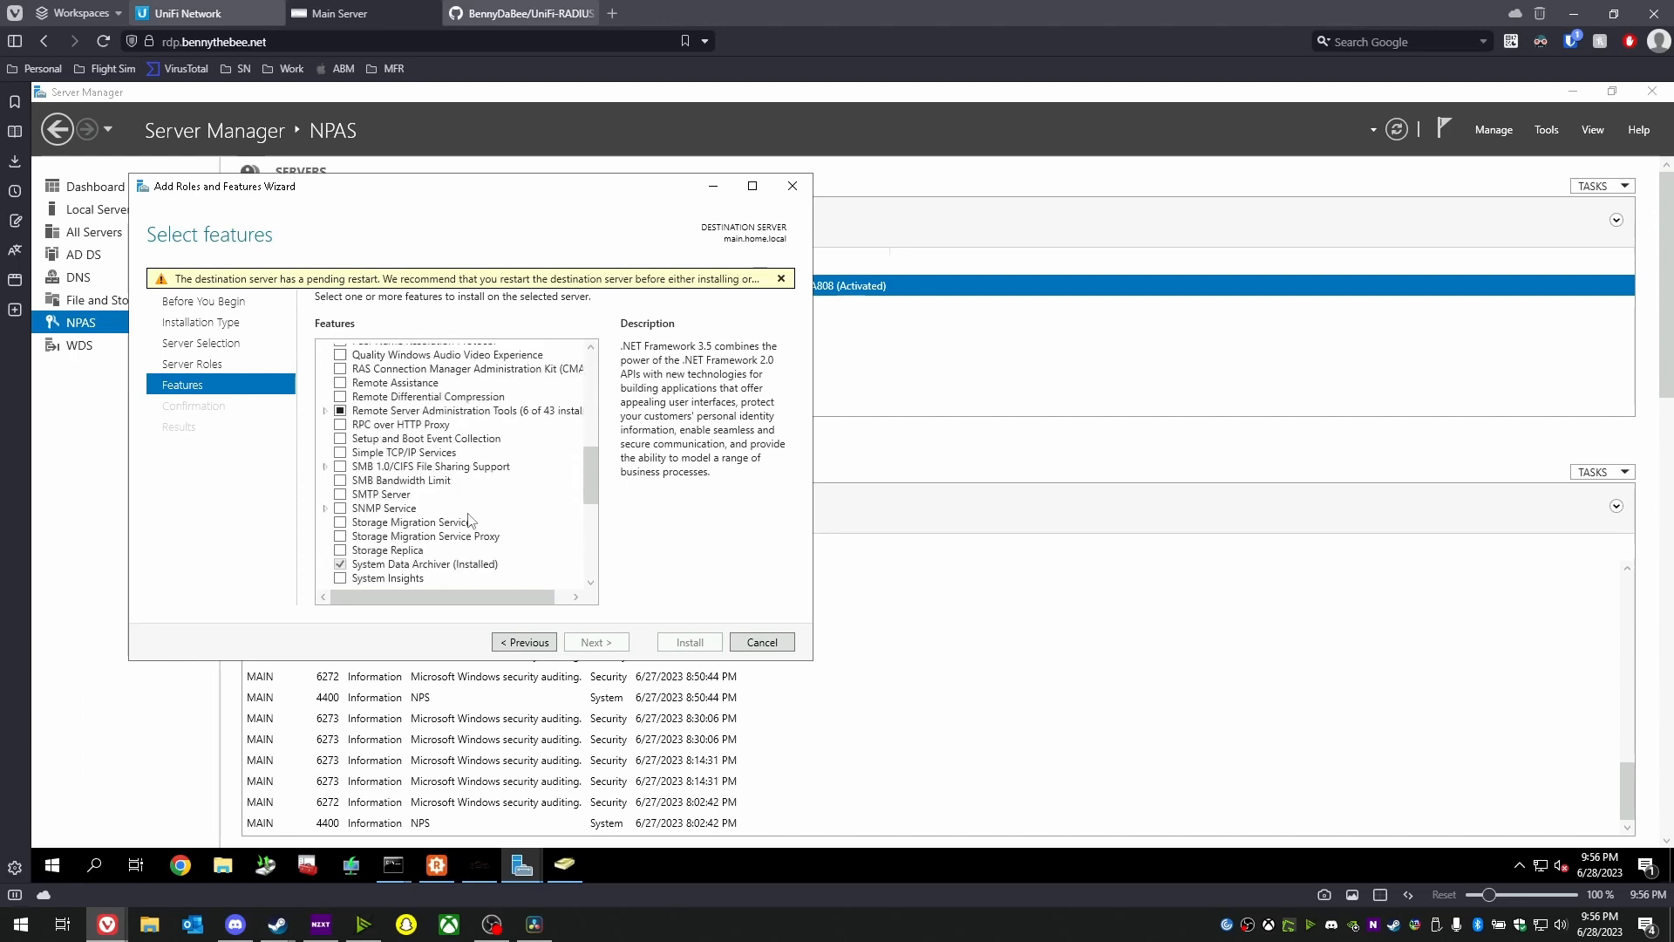
pyautogui.scroll(10, 469, 520)
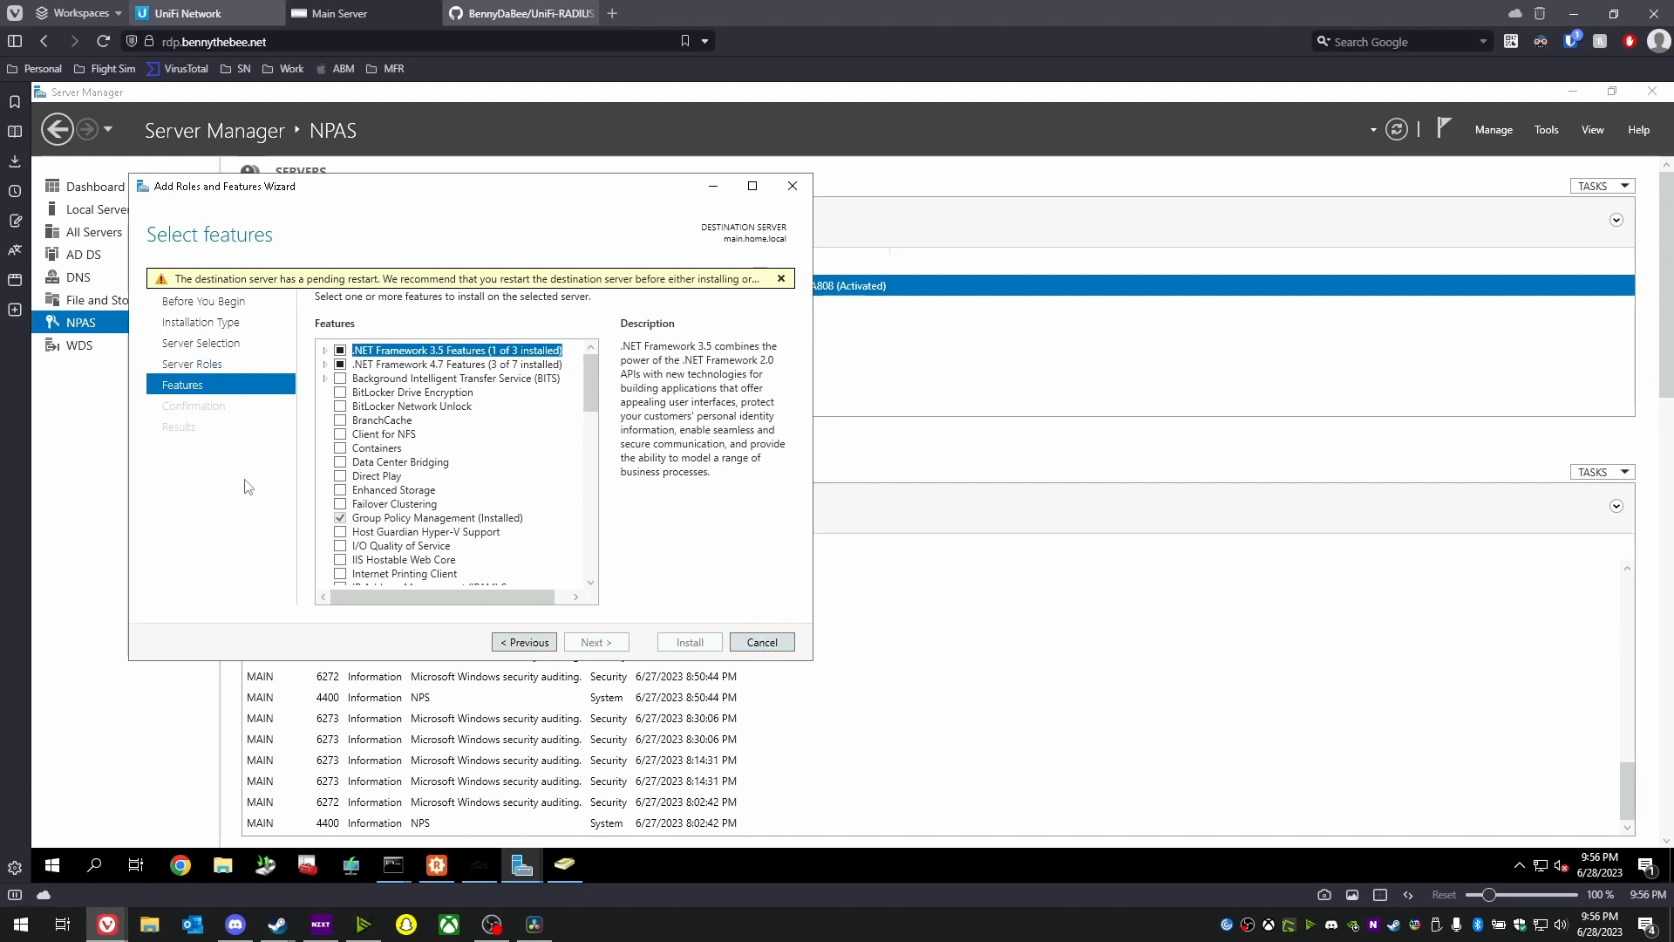
pyautogui.click(761, 644)
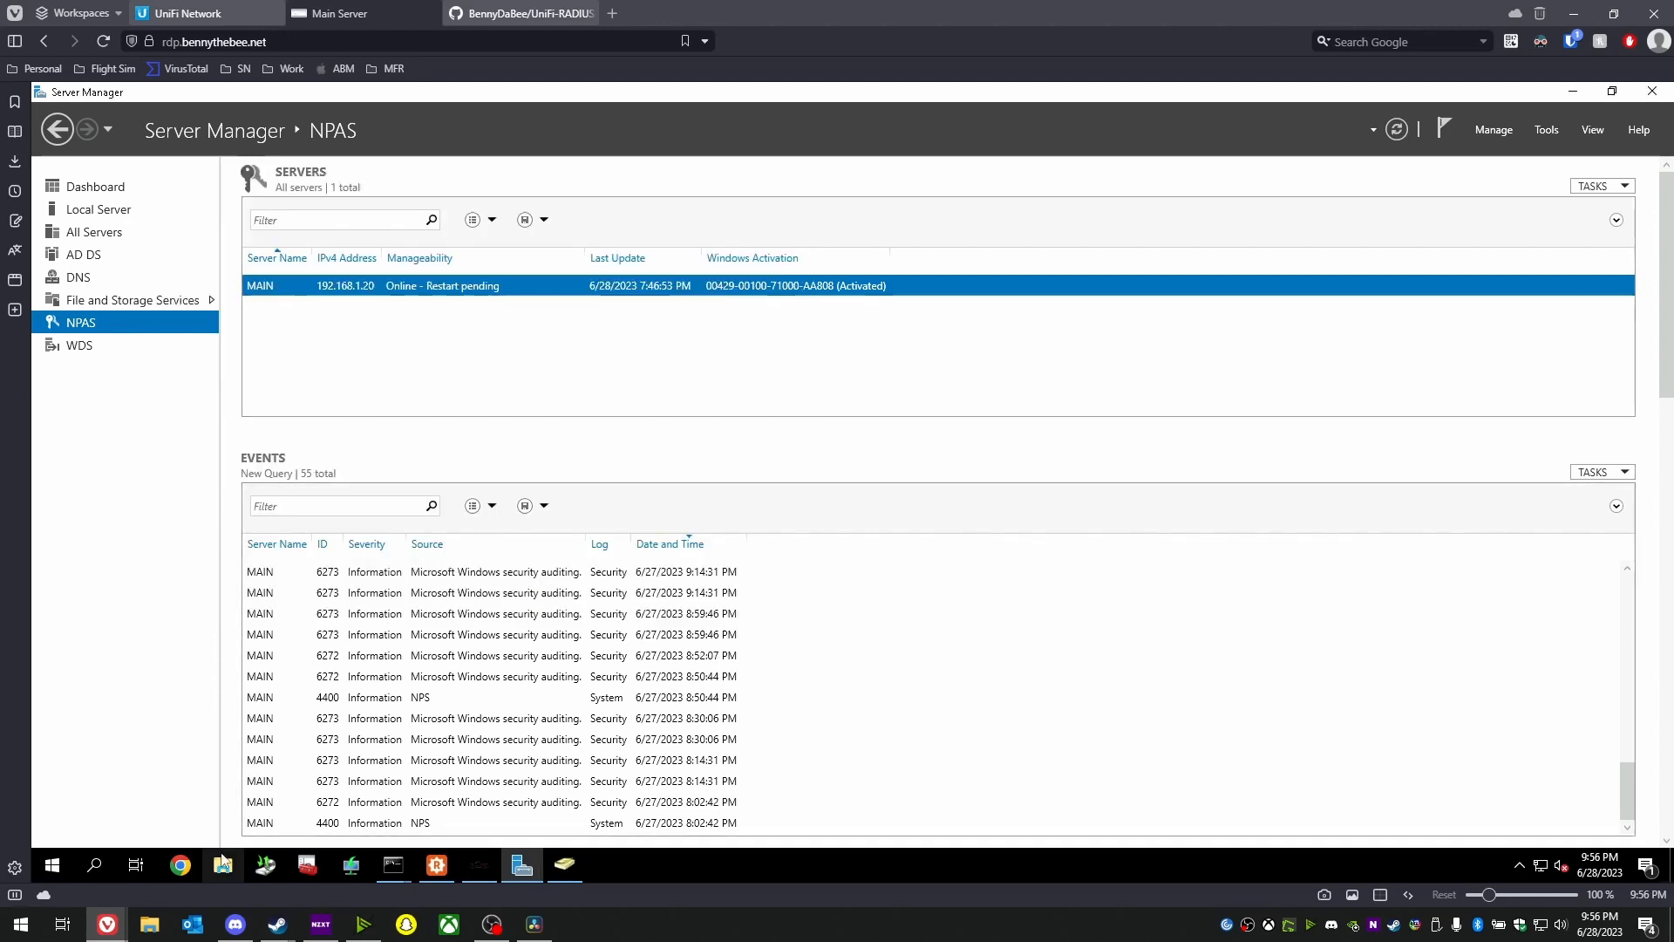
# - Open Windows Defender Firewall's advanced settings on the Inbound Rules list, widening its columns
pyautogui.click(96, 872)
pyautogui.write('fi')
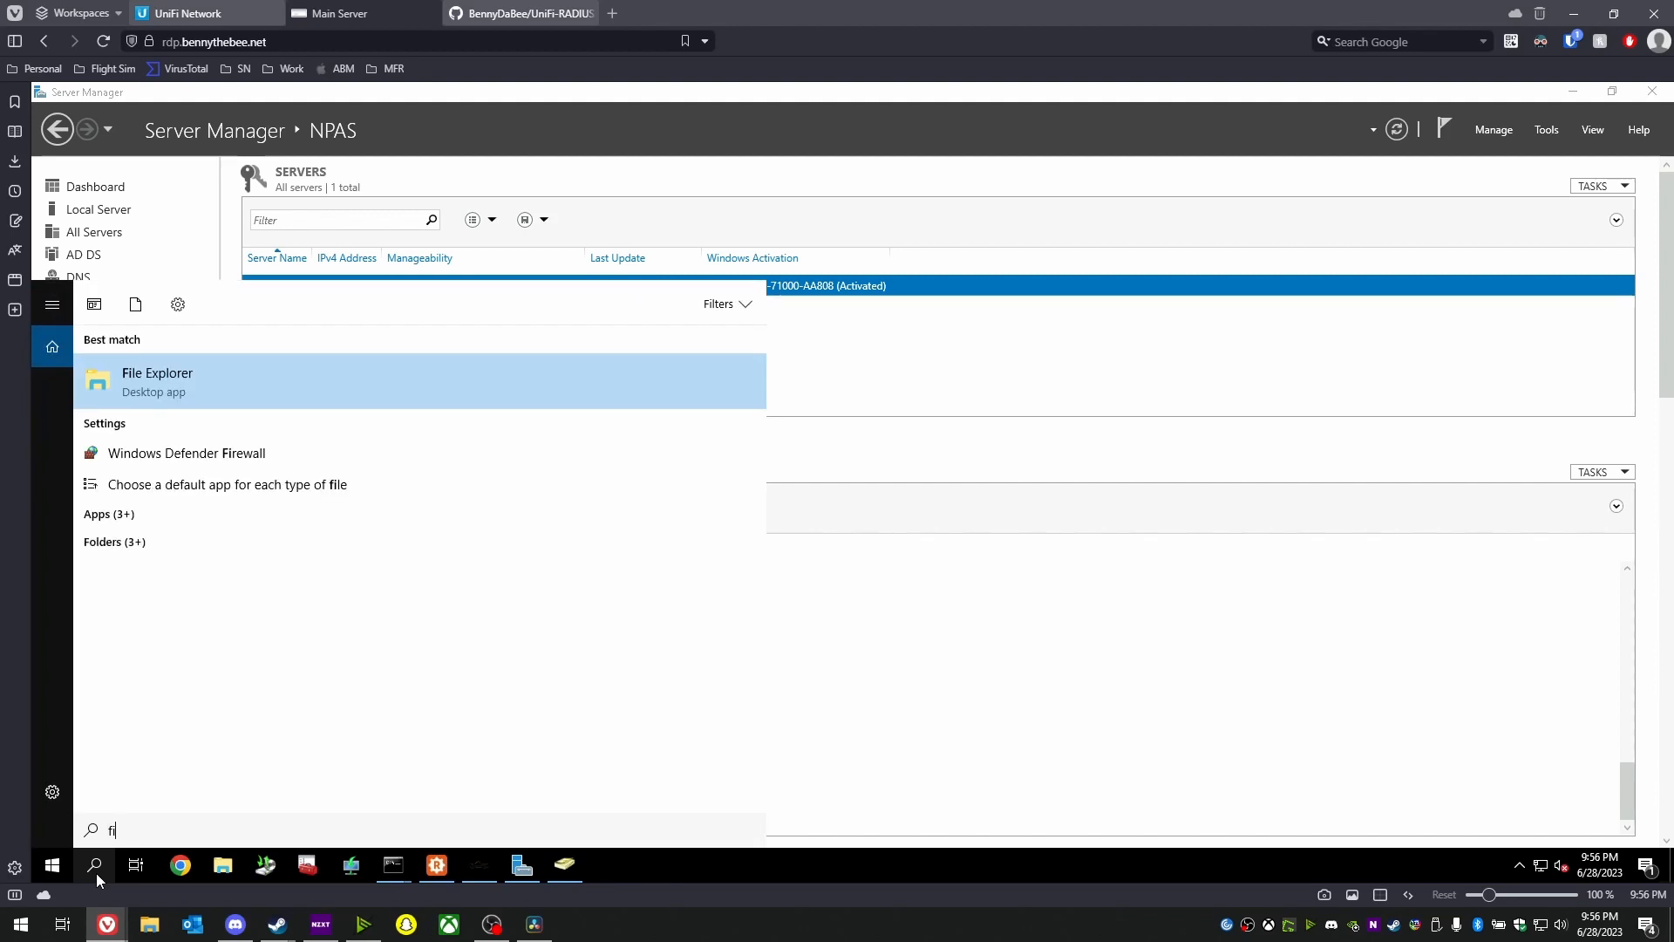
pyautogui.write('rewall')
pyautogui.press('Return')
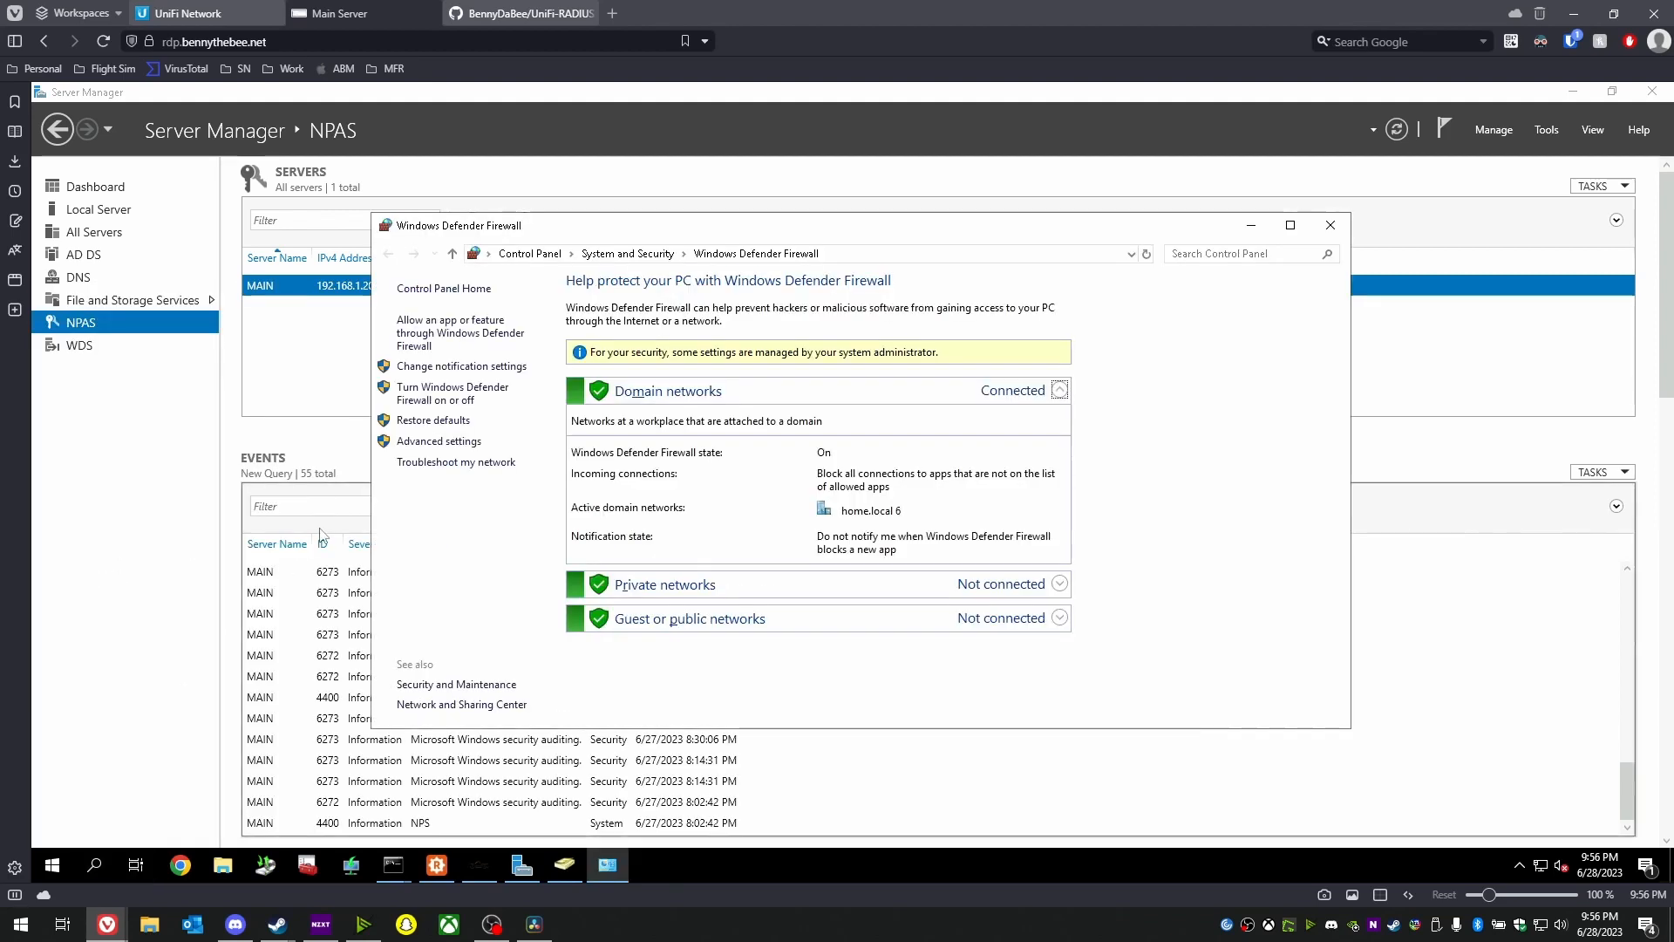
pyautogui.click(436, 440)
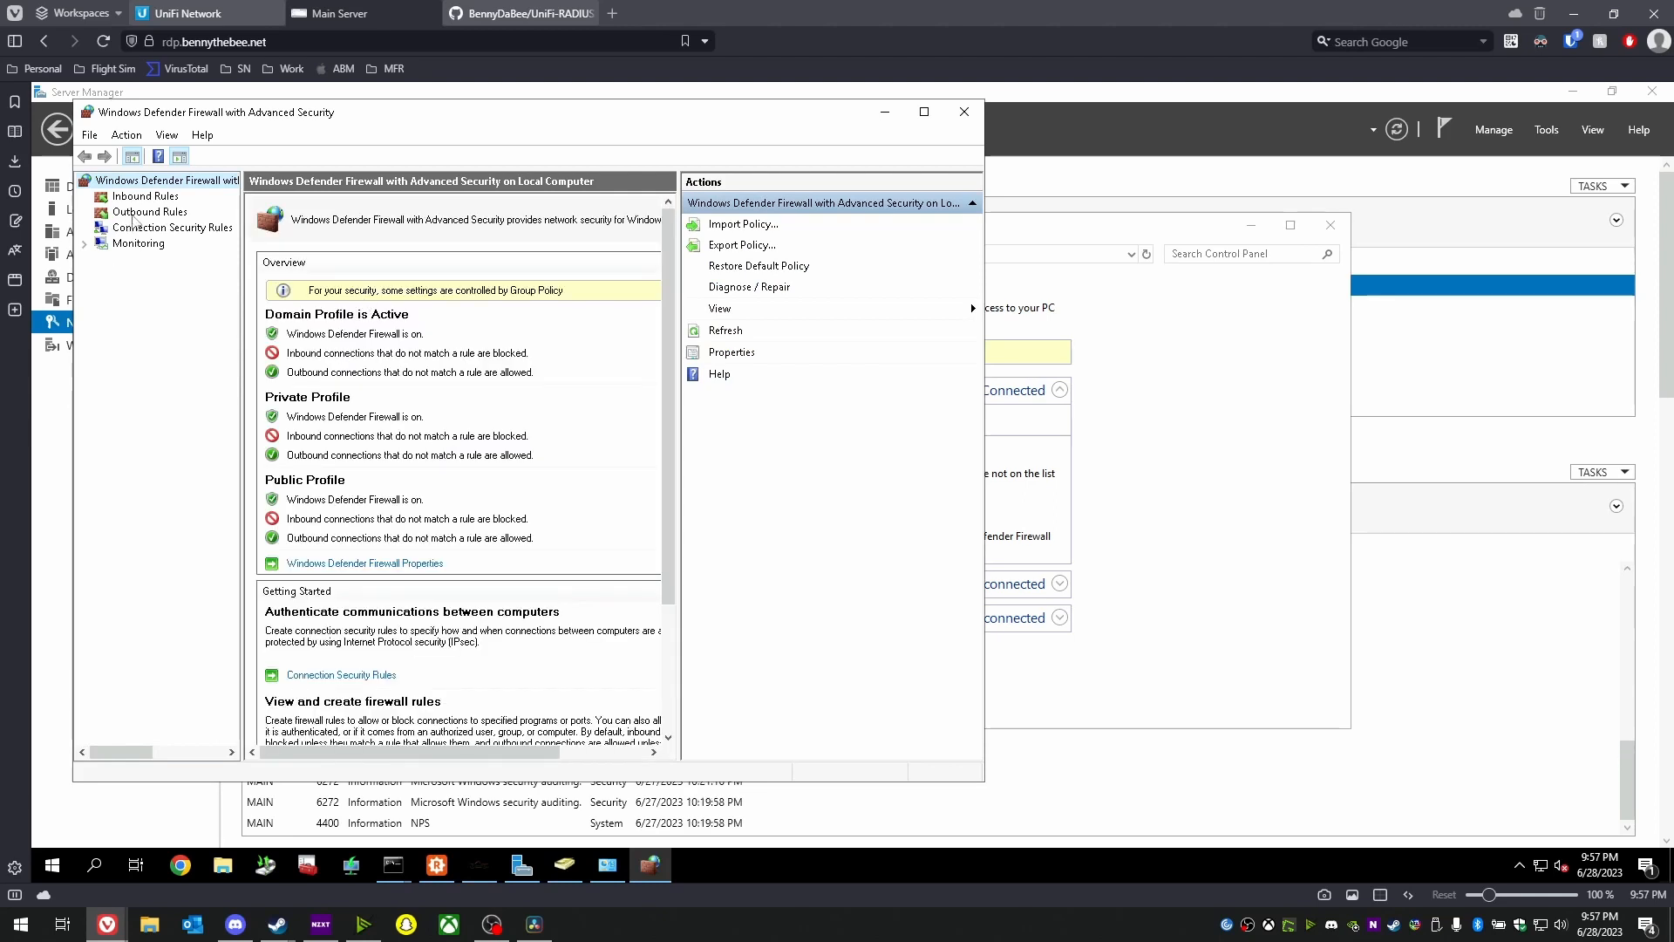
pyautogui.click(145, 197)
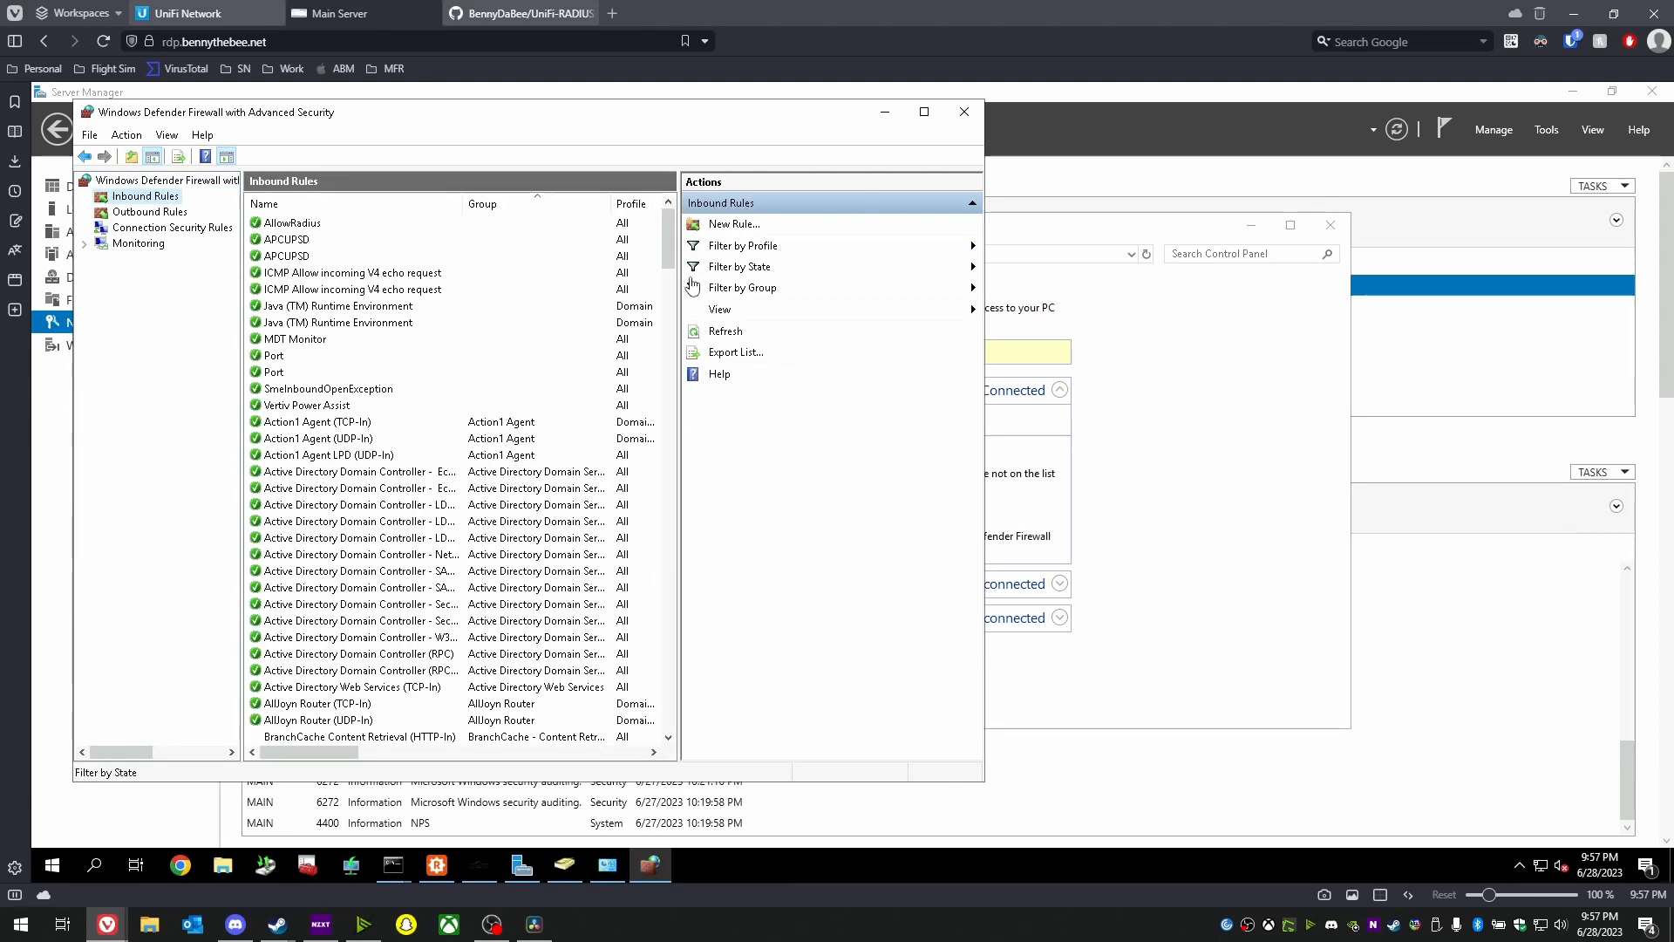
pyautogui.moveTo(683, 272); pyautogui.dragTo(897, 323)
# - Draft a new Custom inbound rule limited to remote IP address 192.168.1.17
pyautogui.rightClick(135, 195)
pyautogui.click(157, 199)
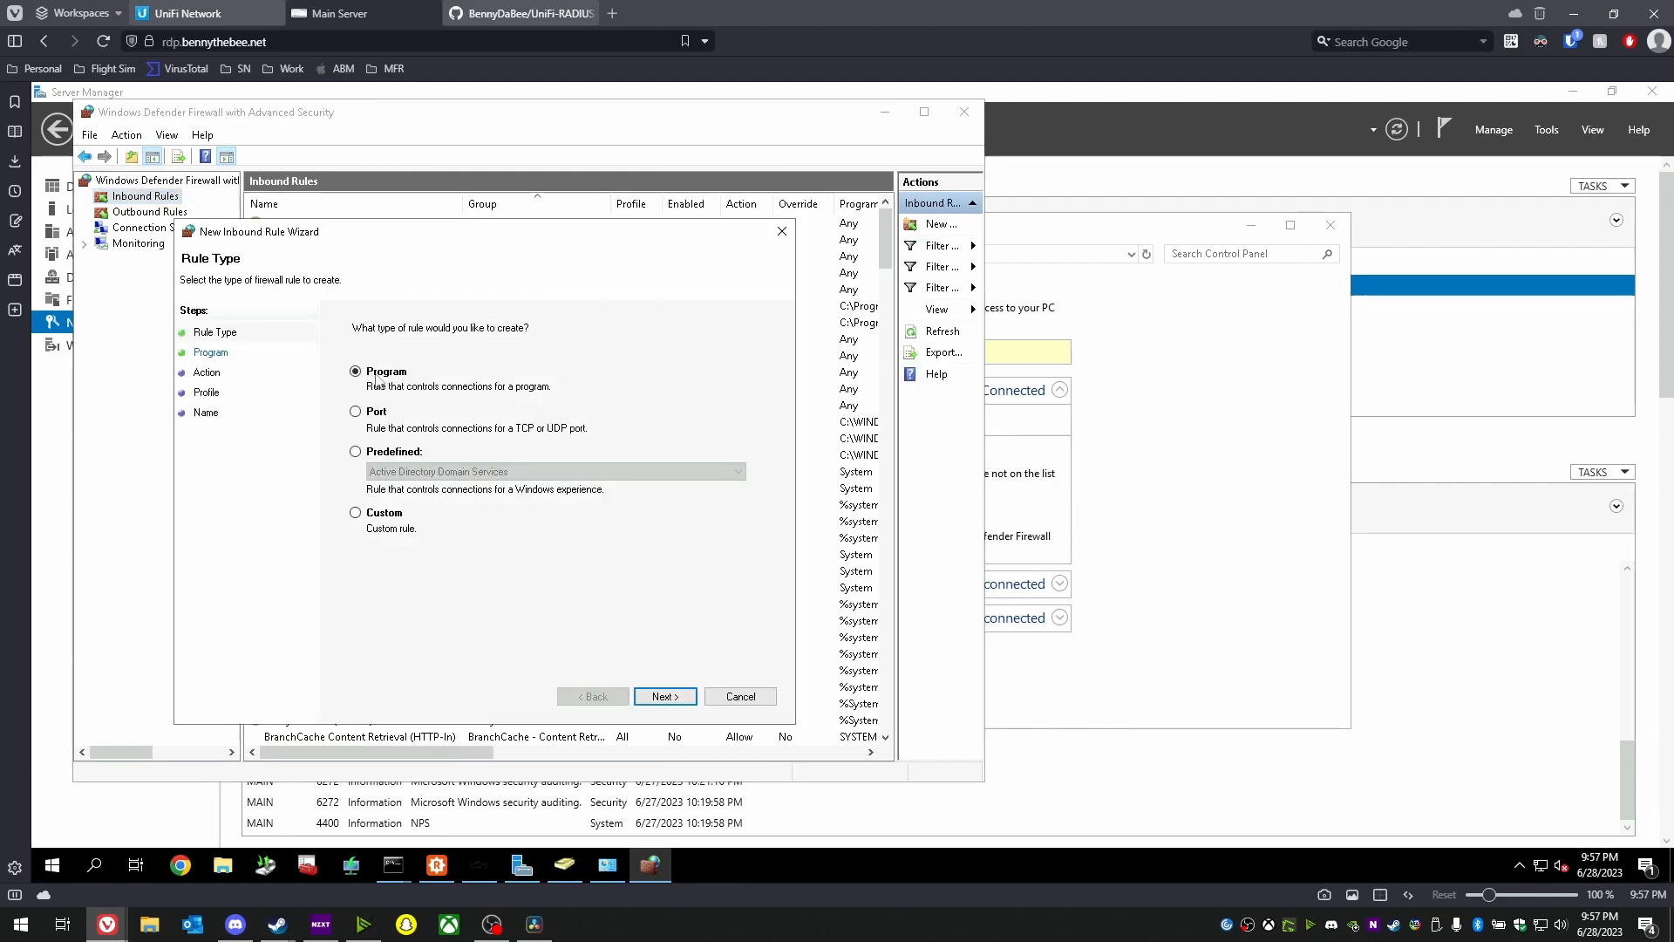
pyautogui.click(380, 512)
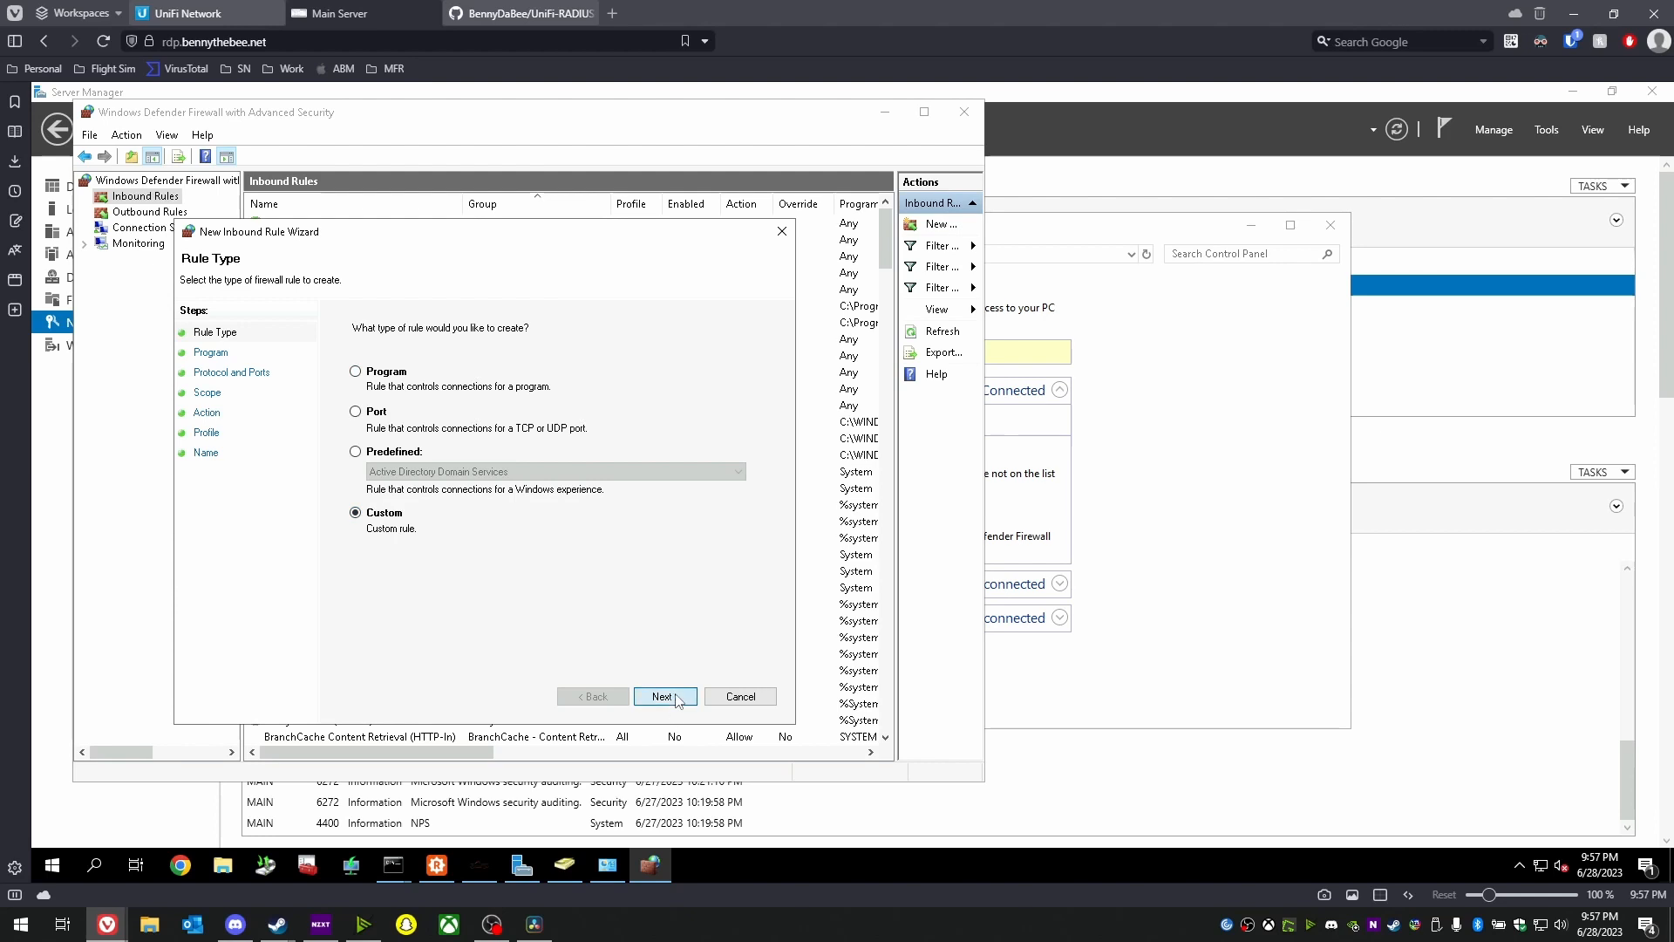
pyautogui.click(665, 696)
pyautogui.click(666, 695)
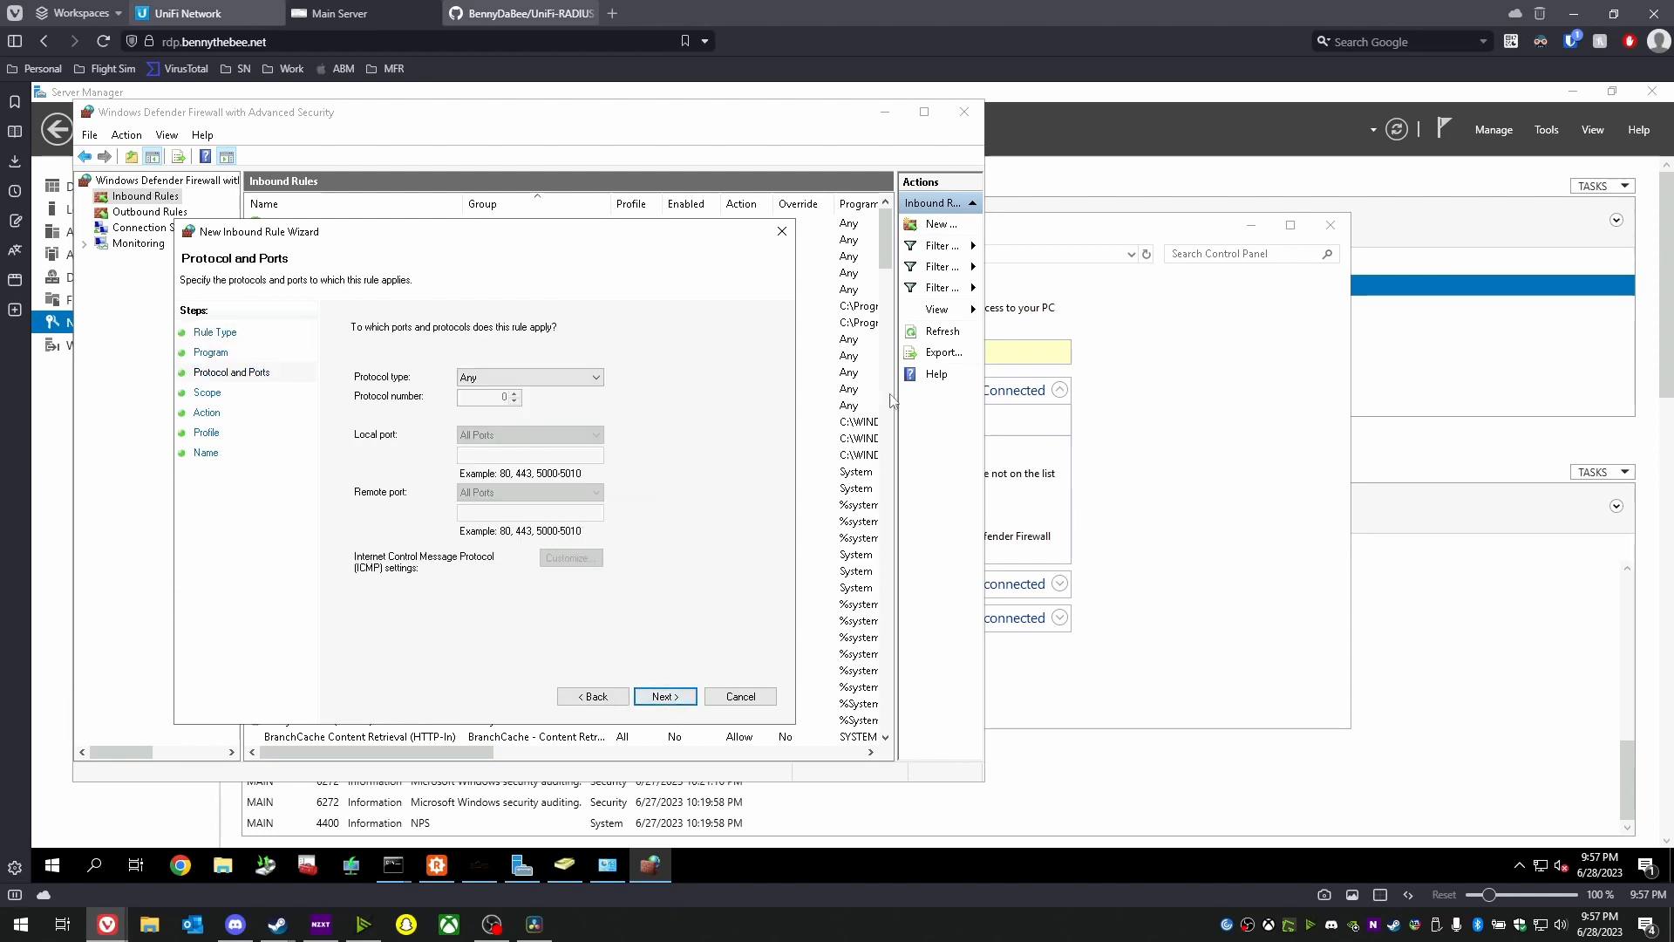
pyautogui.click(666, 696)
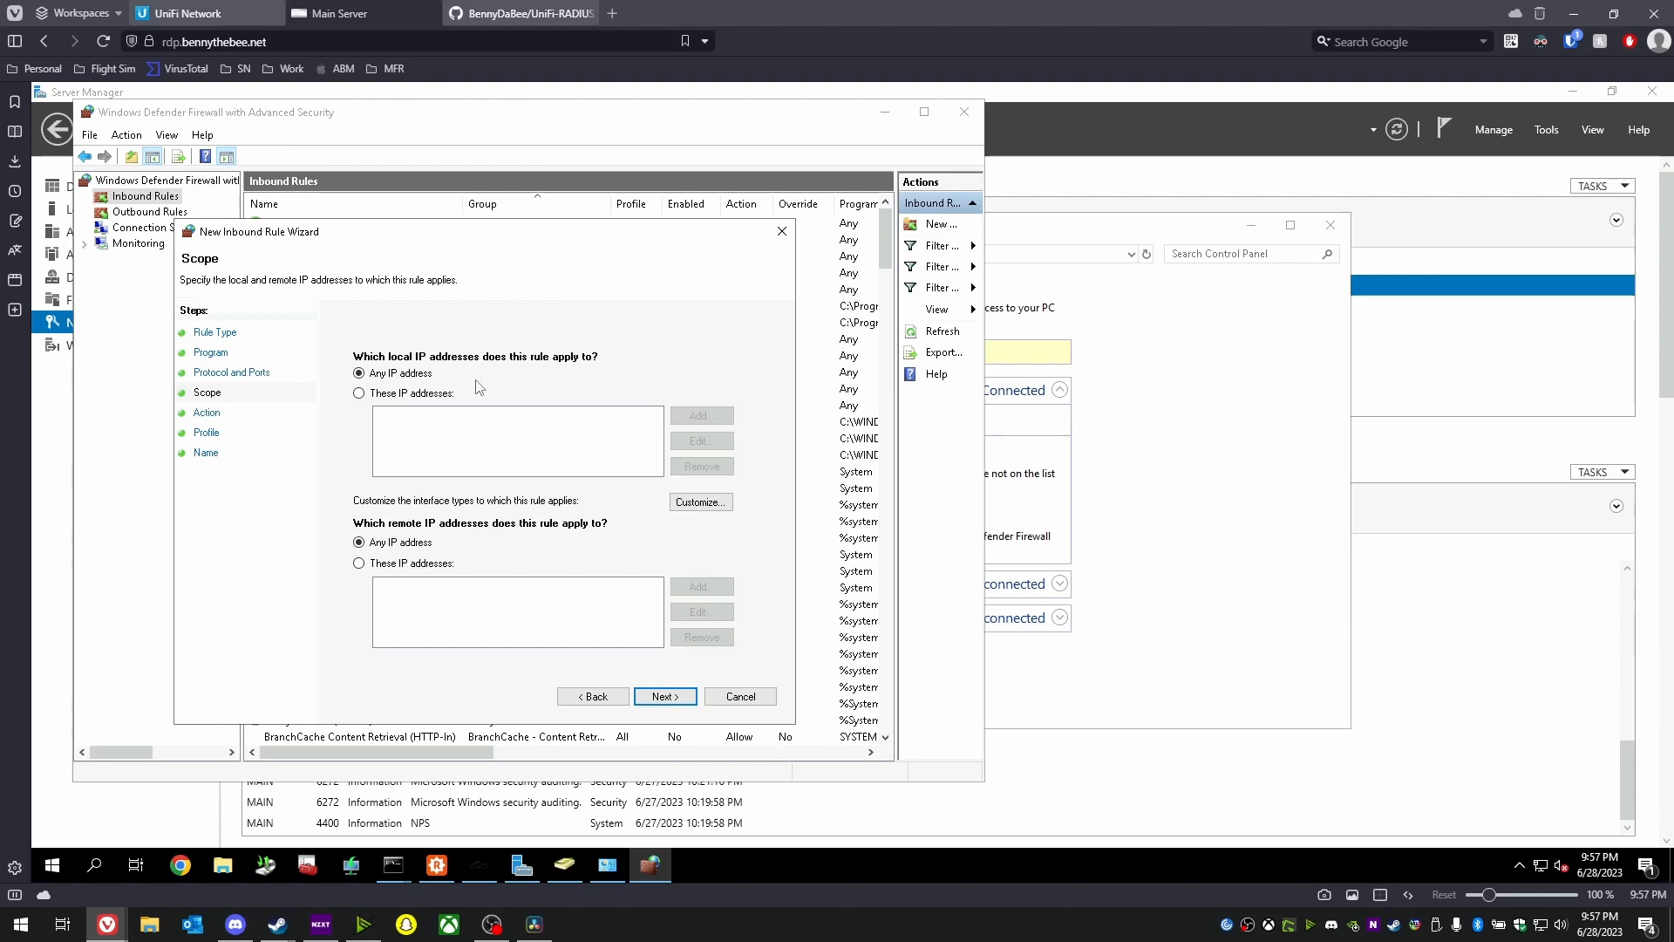
pyautogui.click(415, 565)
pyautogui.click(701, 586)
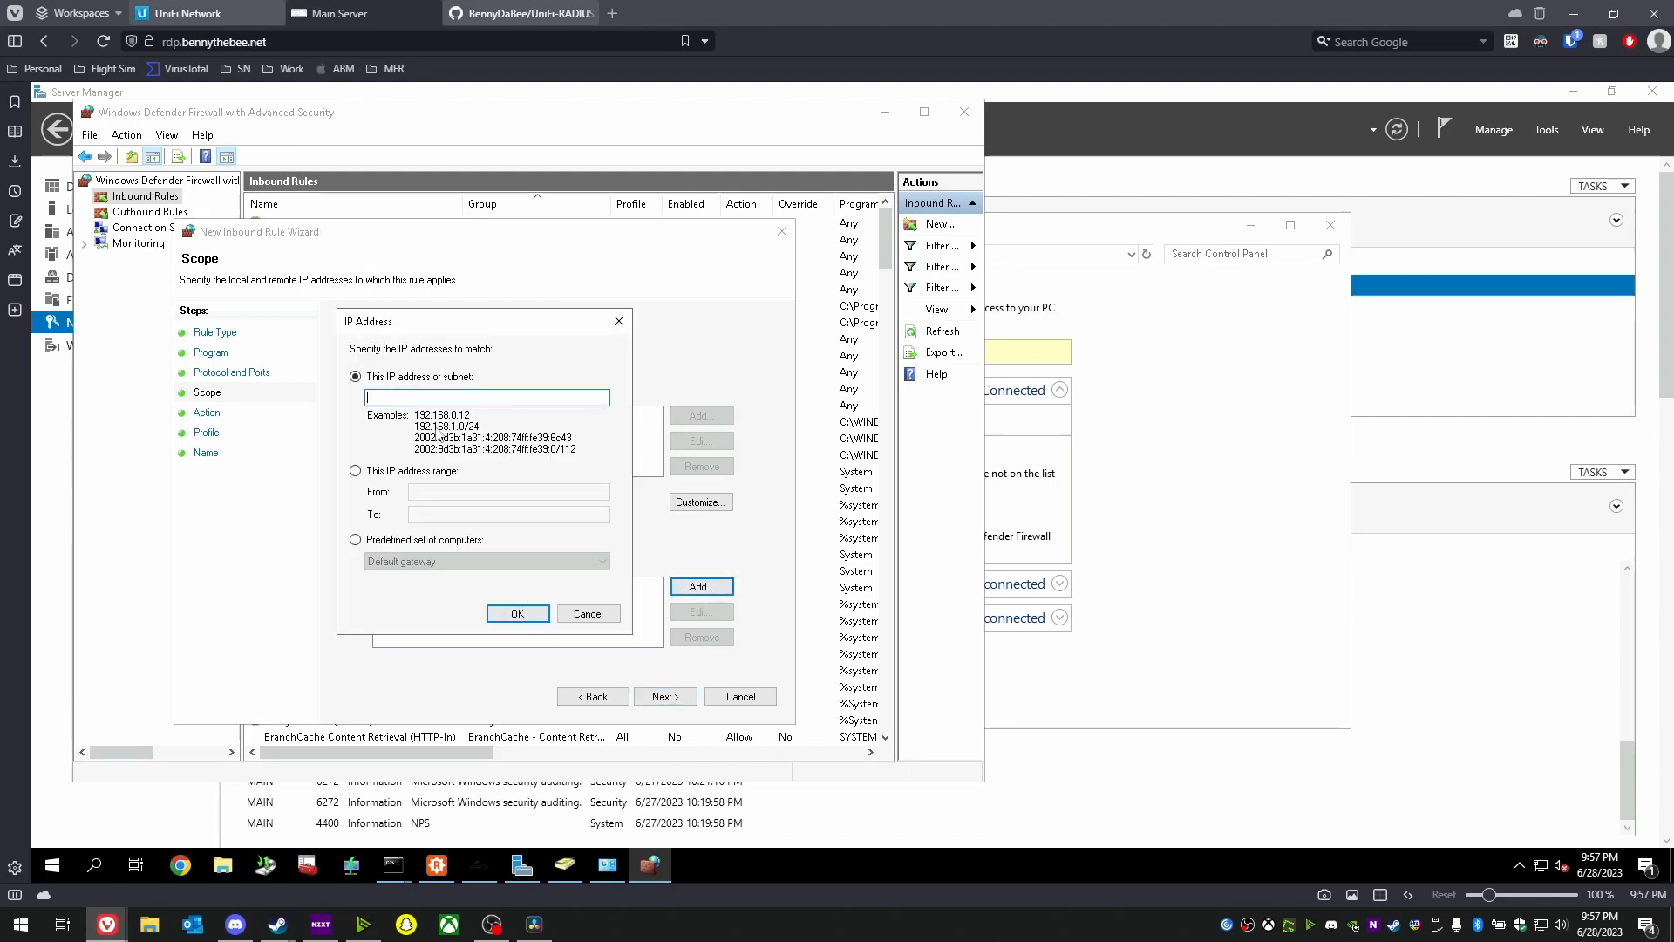
pyautogui.write('192.168.1.17')
pyautogui.click(518, 613)
# - Exclude the Public profile and name the draft rule 'UniFiAP-RADIUS'
pyautogui.click(665, 702)
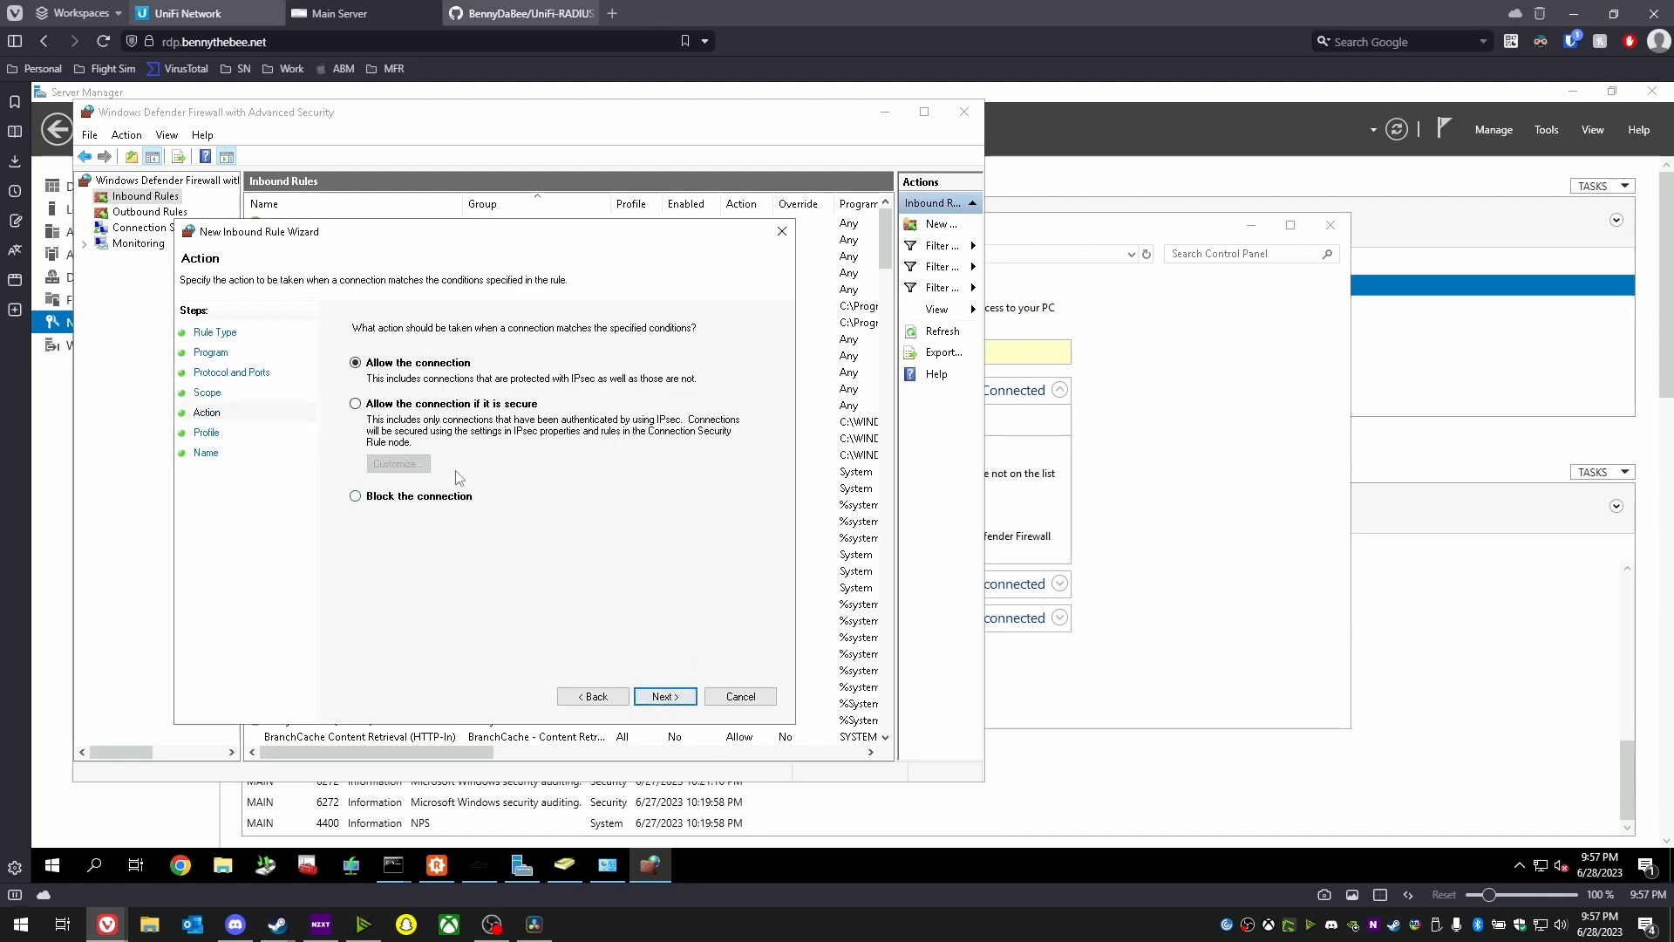
pyautogui.click(671, 698)
pyautogui.click(364, 456)
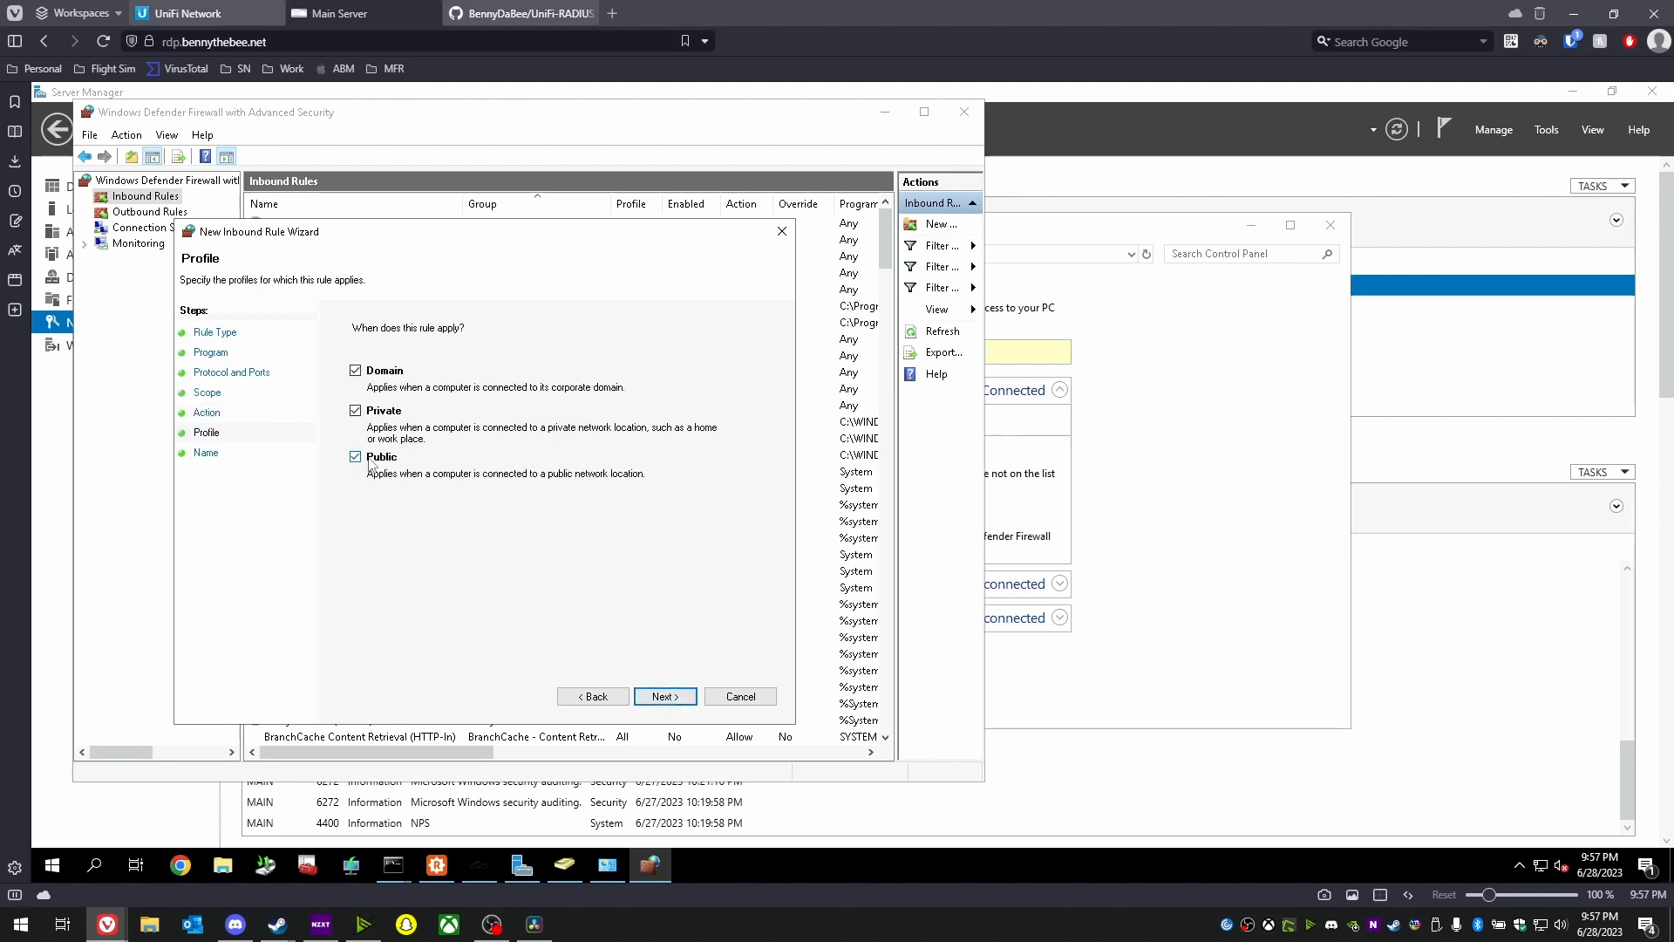
pyautogui.click(676, 697)
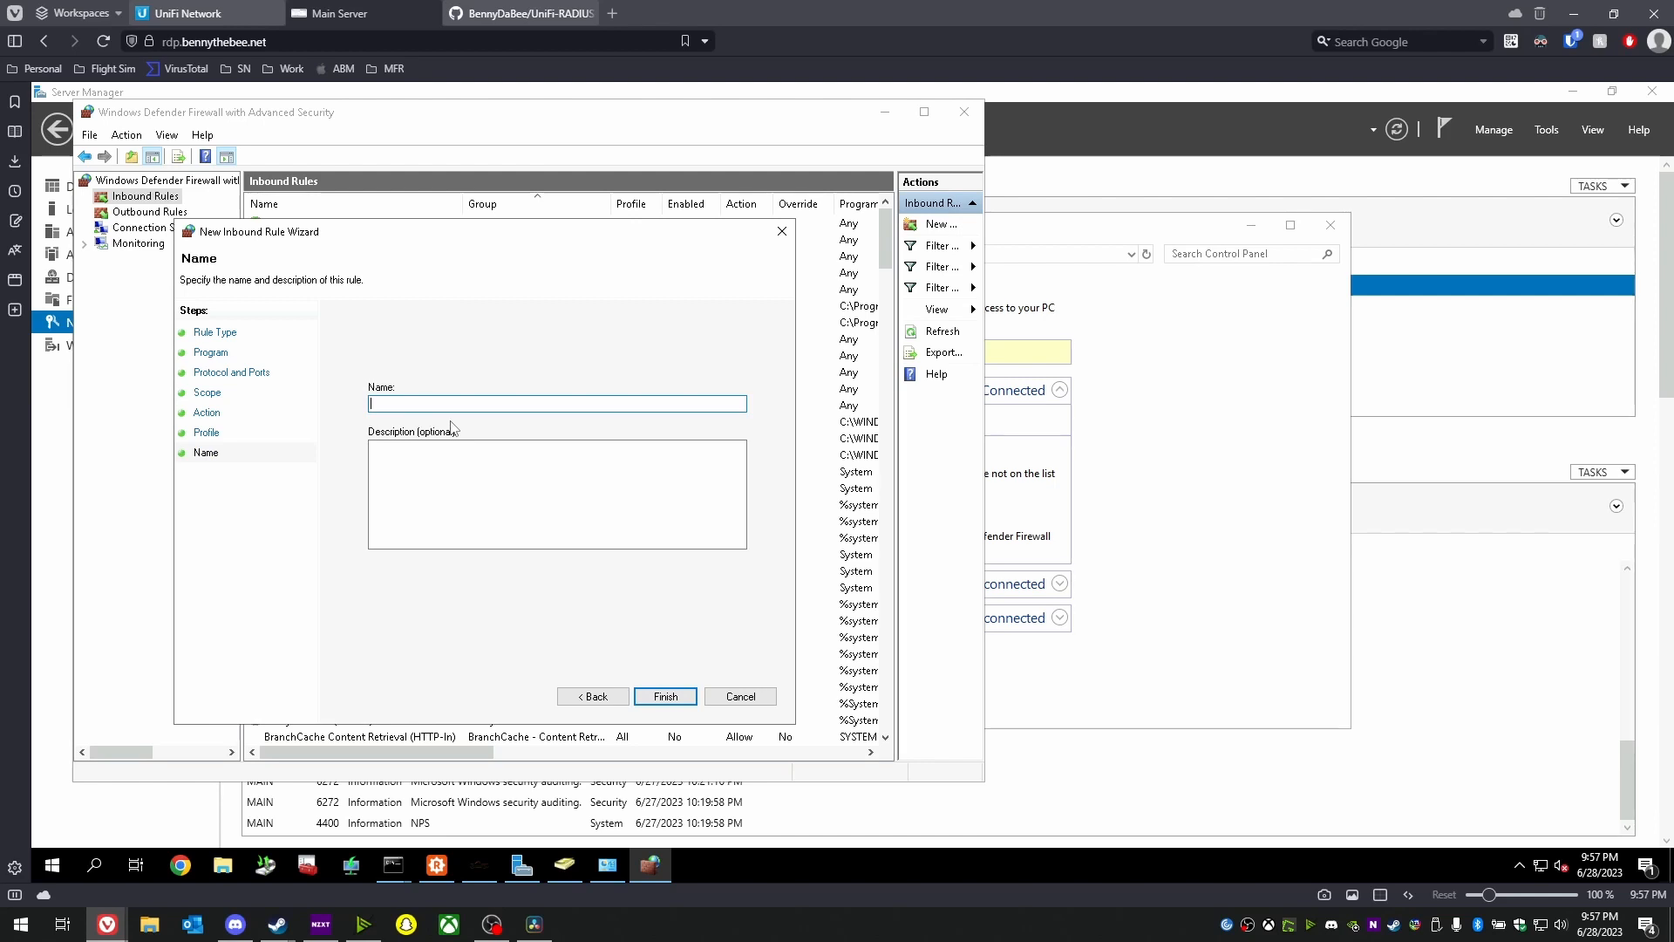
pyautogui.write('Un')
pyautogui.press('BackSpace')
pyautogui.press('BackSpace')
pyautogui.write('UniFiAP-RADIUS')
# - Step back through the wizard and cancel the new rule without saving
pyautogui.click(607, 702)
pyautogui.click(610, 705)
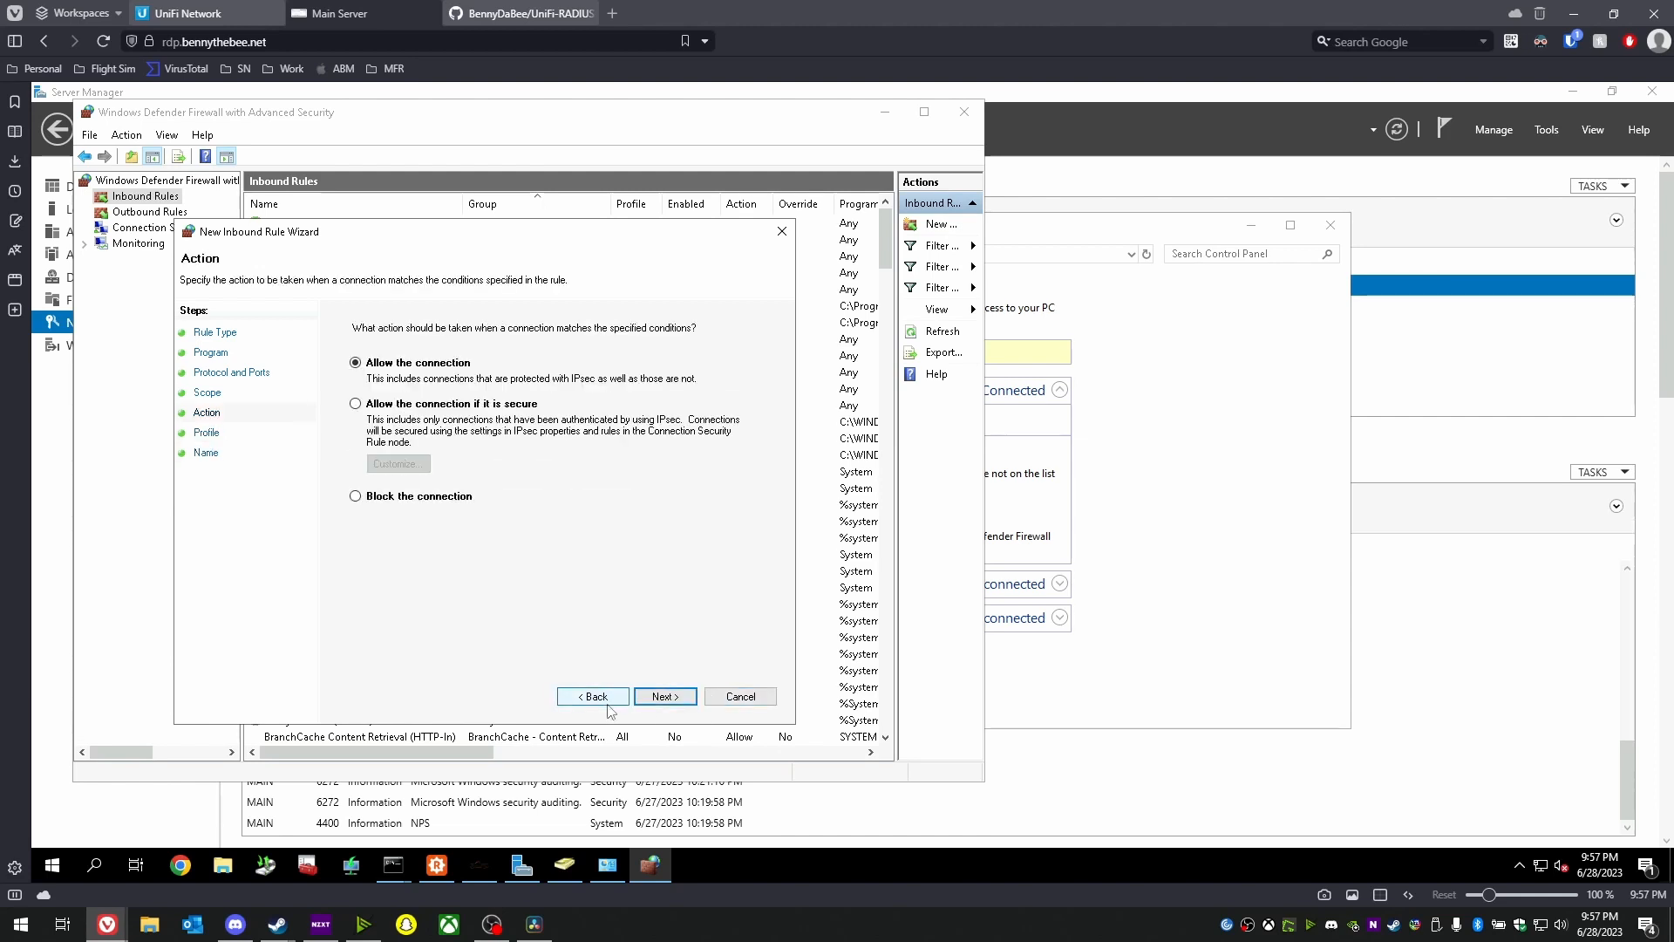
pyautogui.click(608, 701)
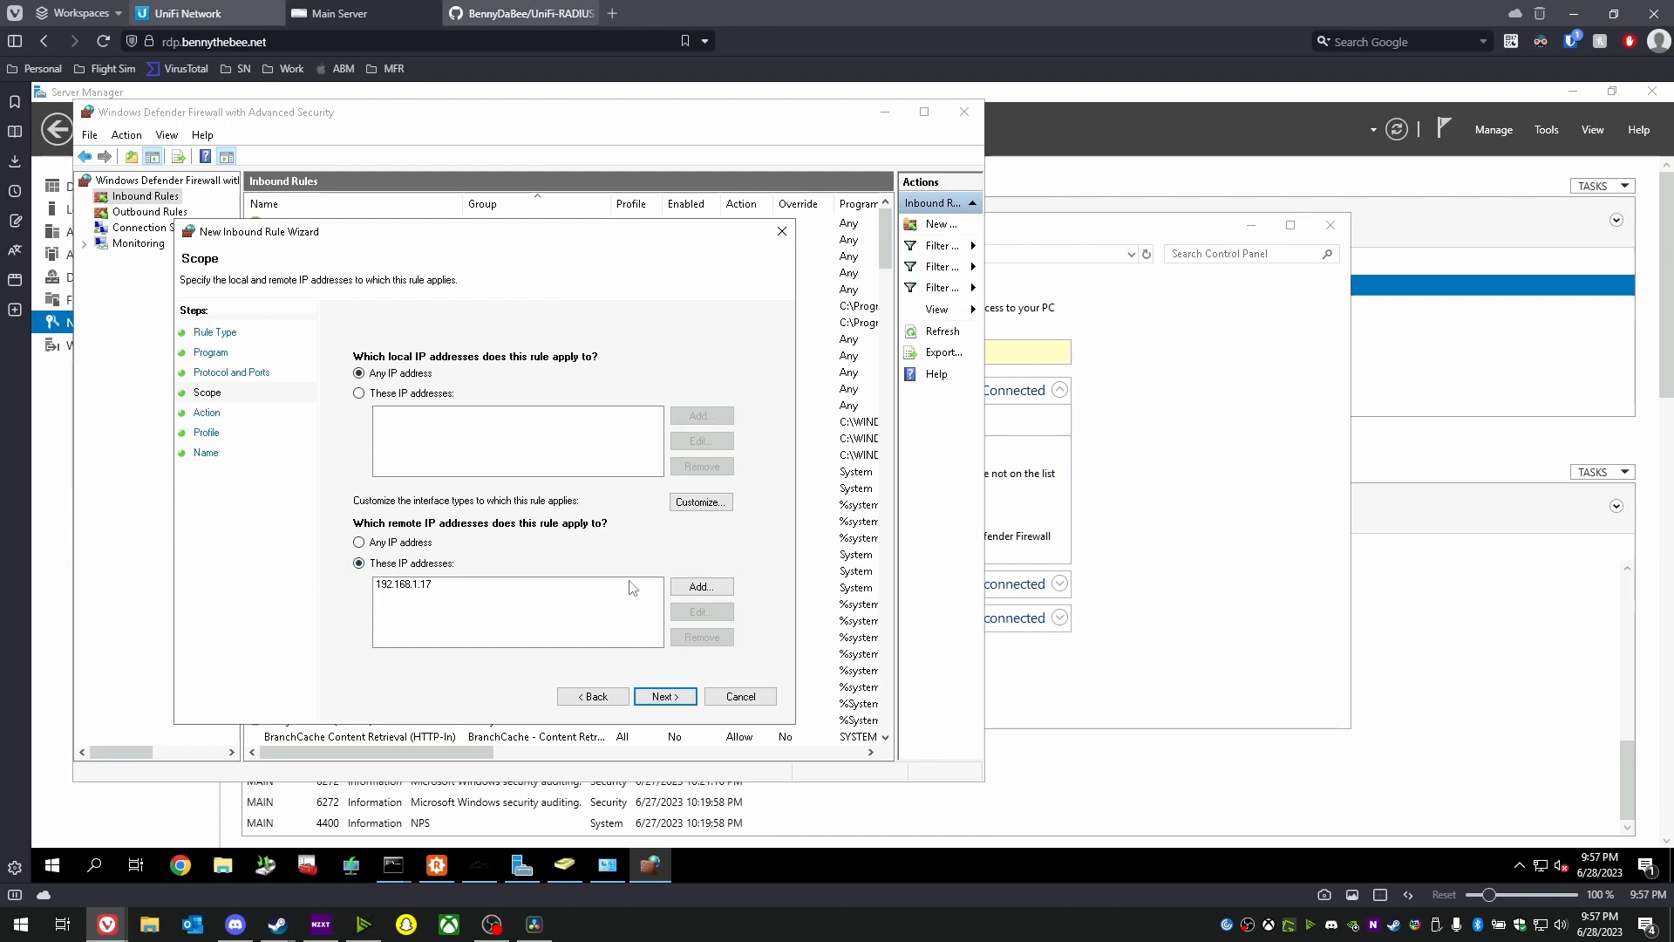
pyautogui.click(742, 695)
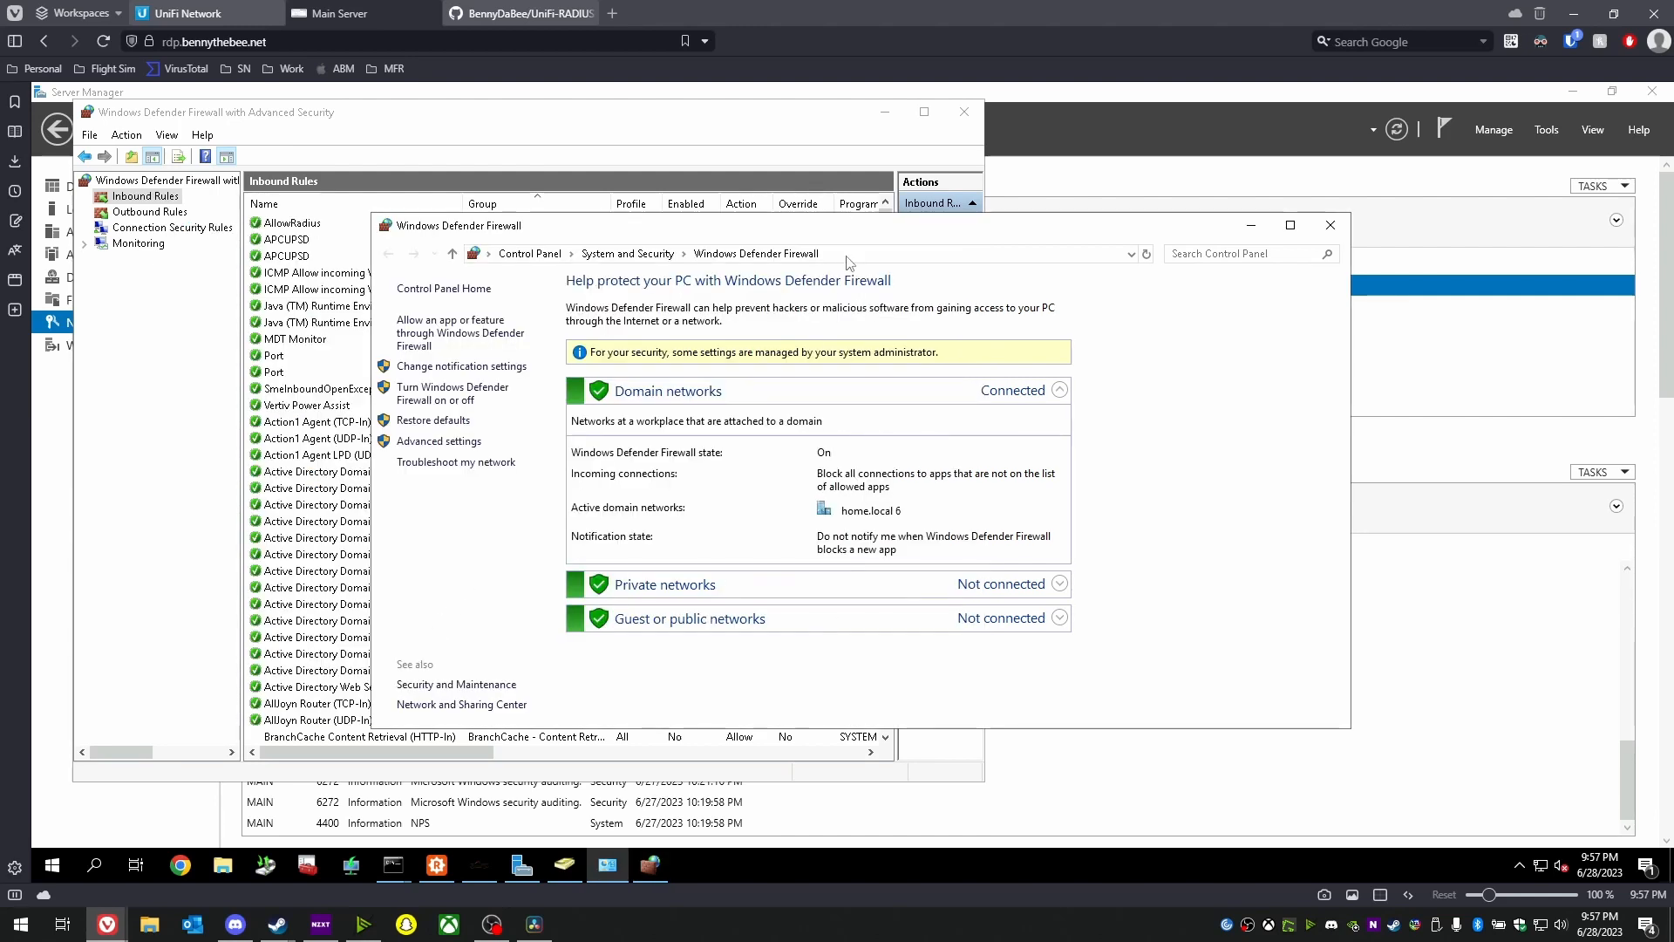
# - Switch to the GitHub UniFi-RADIUS-VLAN repository tab and reposition it in the tab bar
pyautogui.moveTo(537, 19)
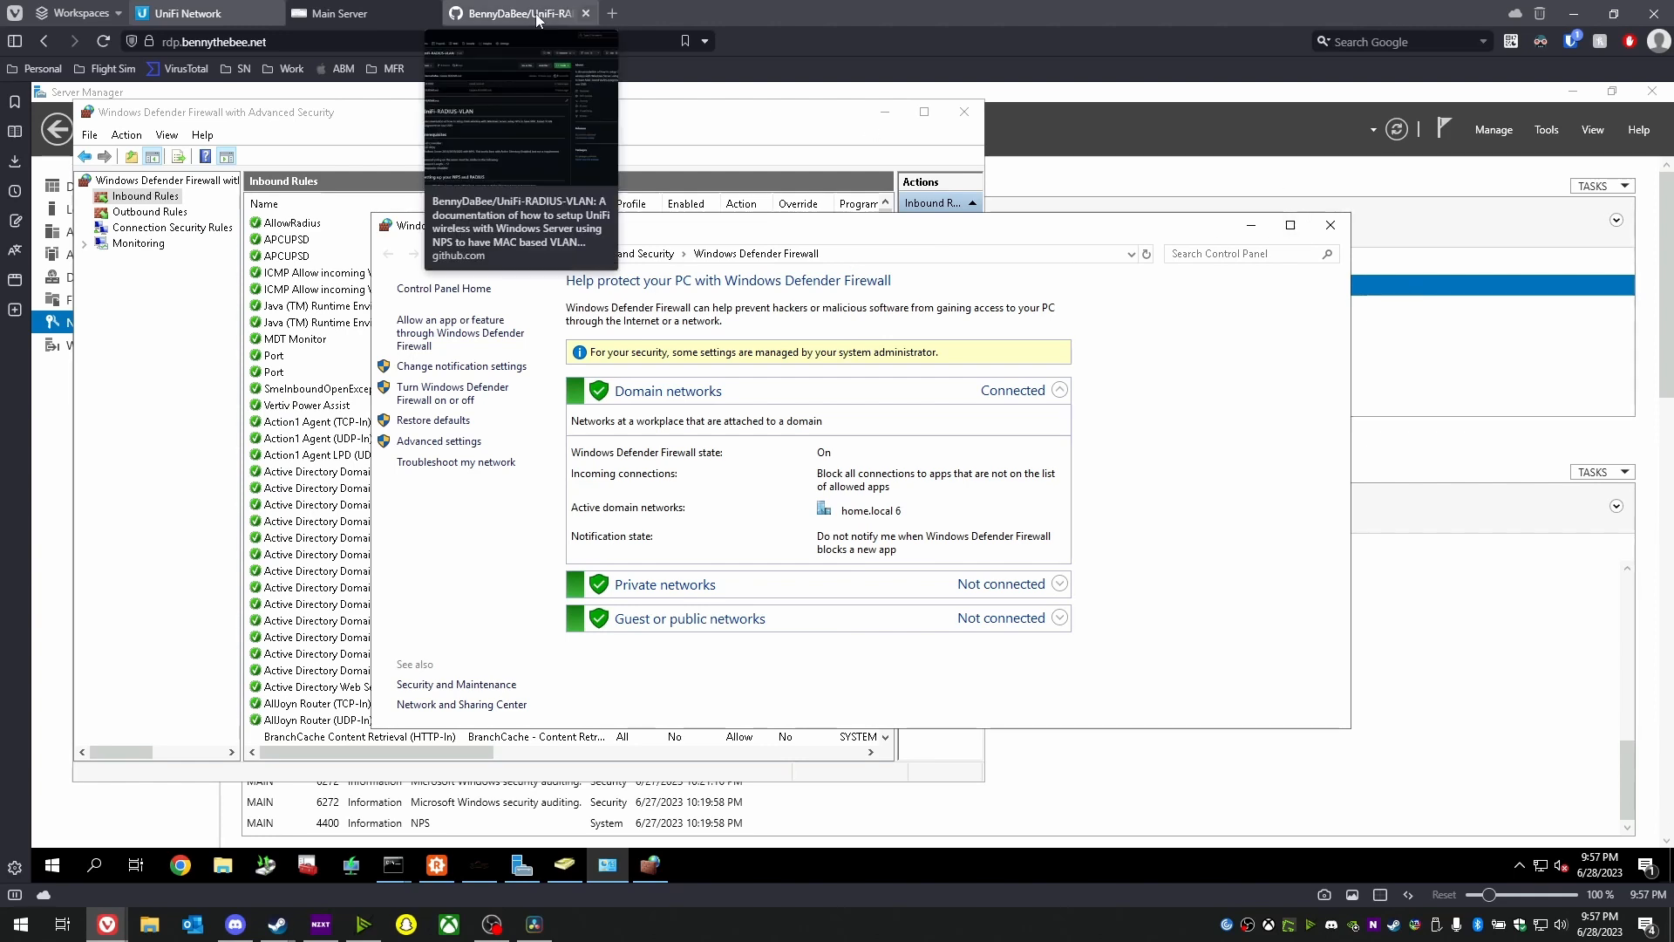
pyautogui.click(537, 16)
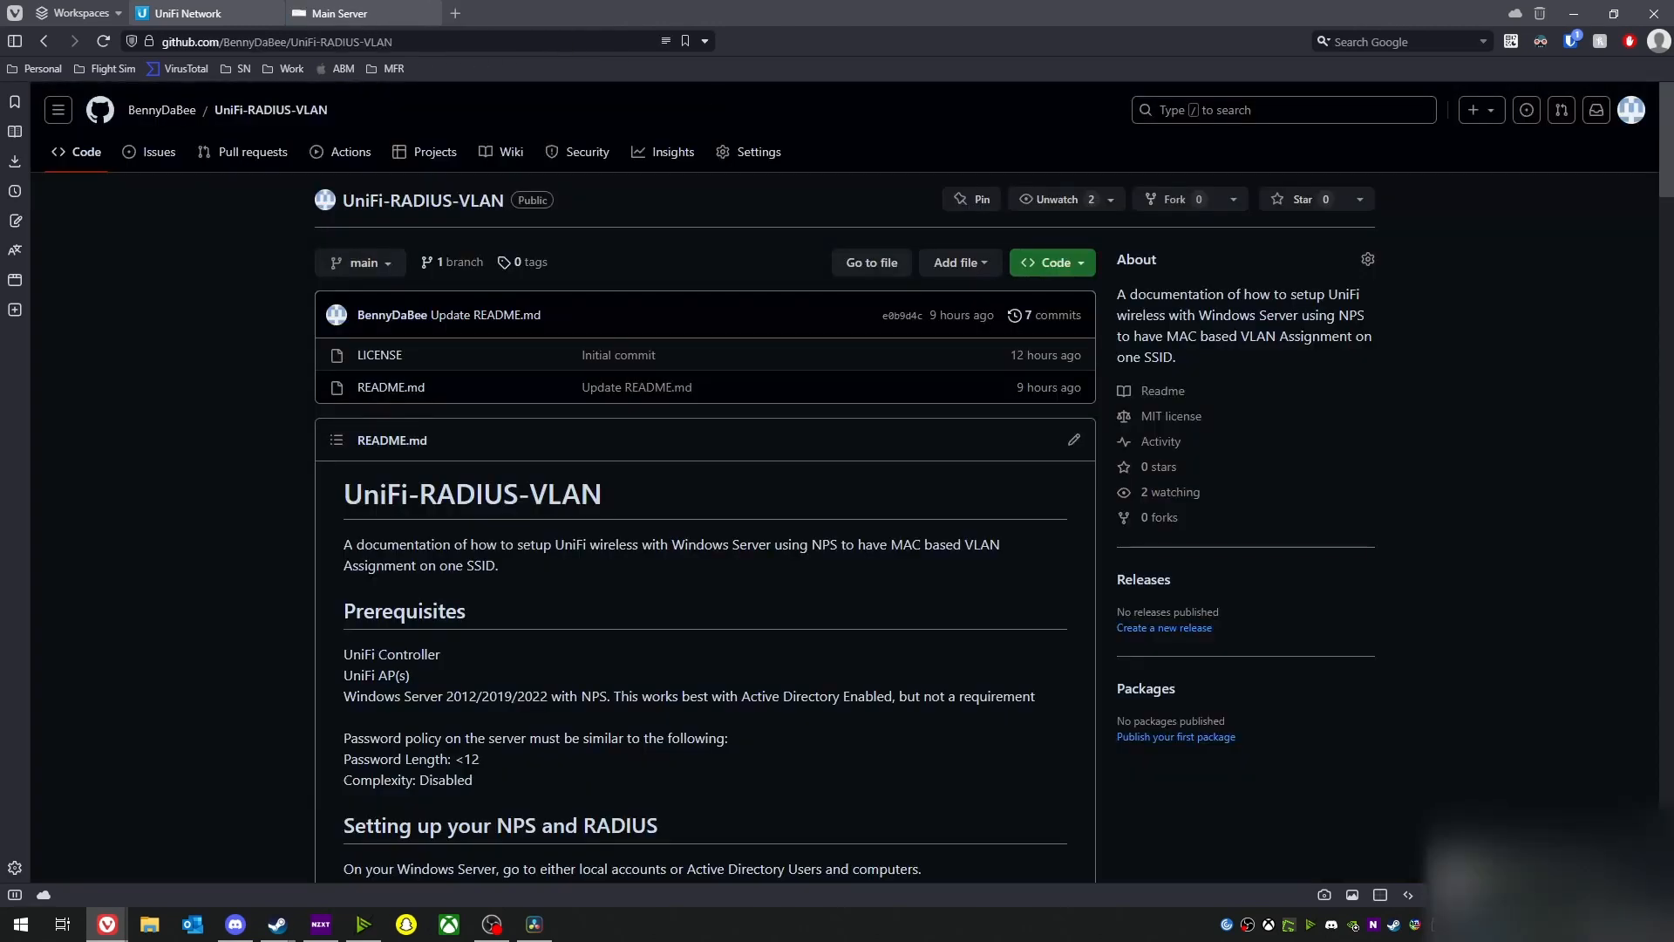
pyautogui.click(586, 13)
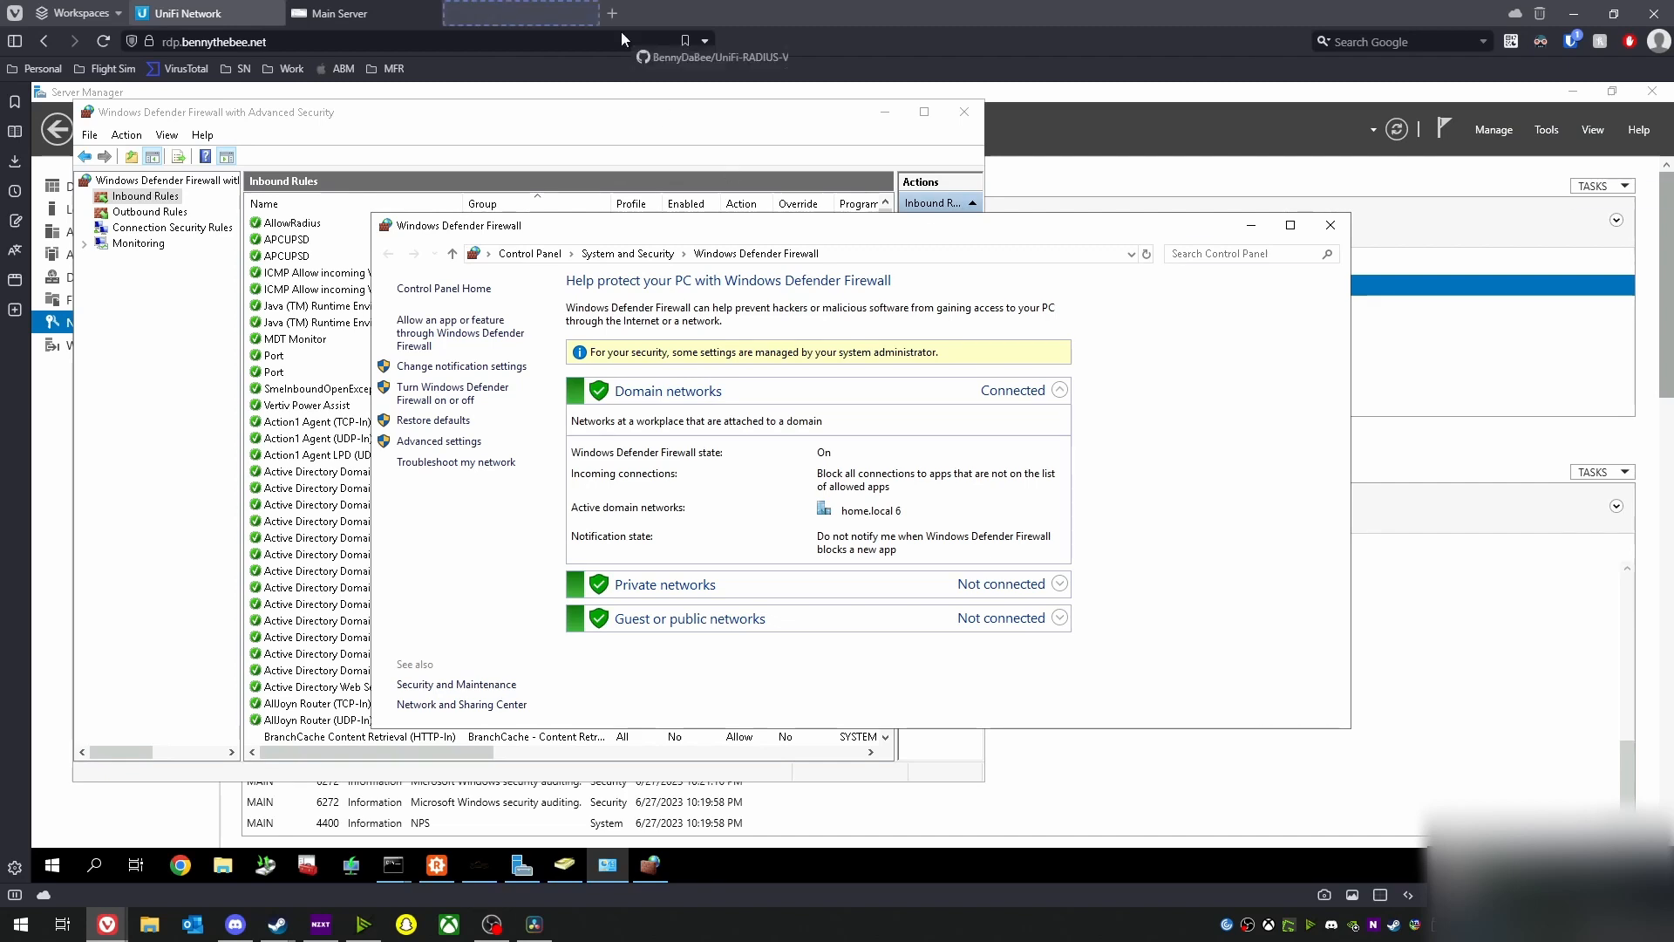
pyautogui.moveTo(621, 33); pyautogui.dragTo(508, 22)
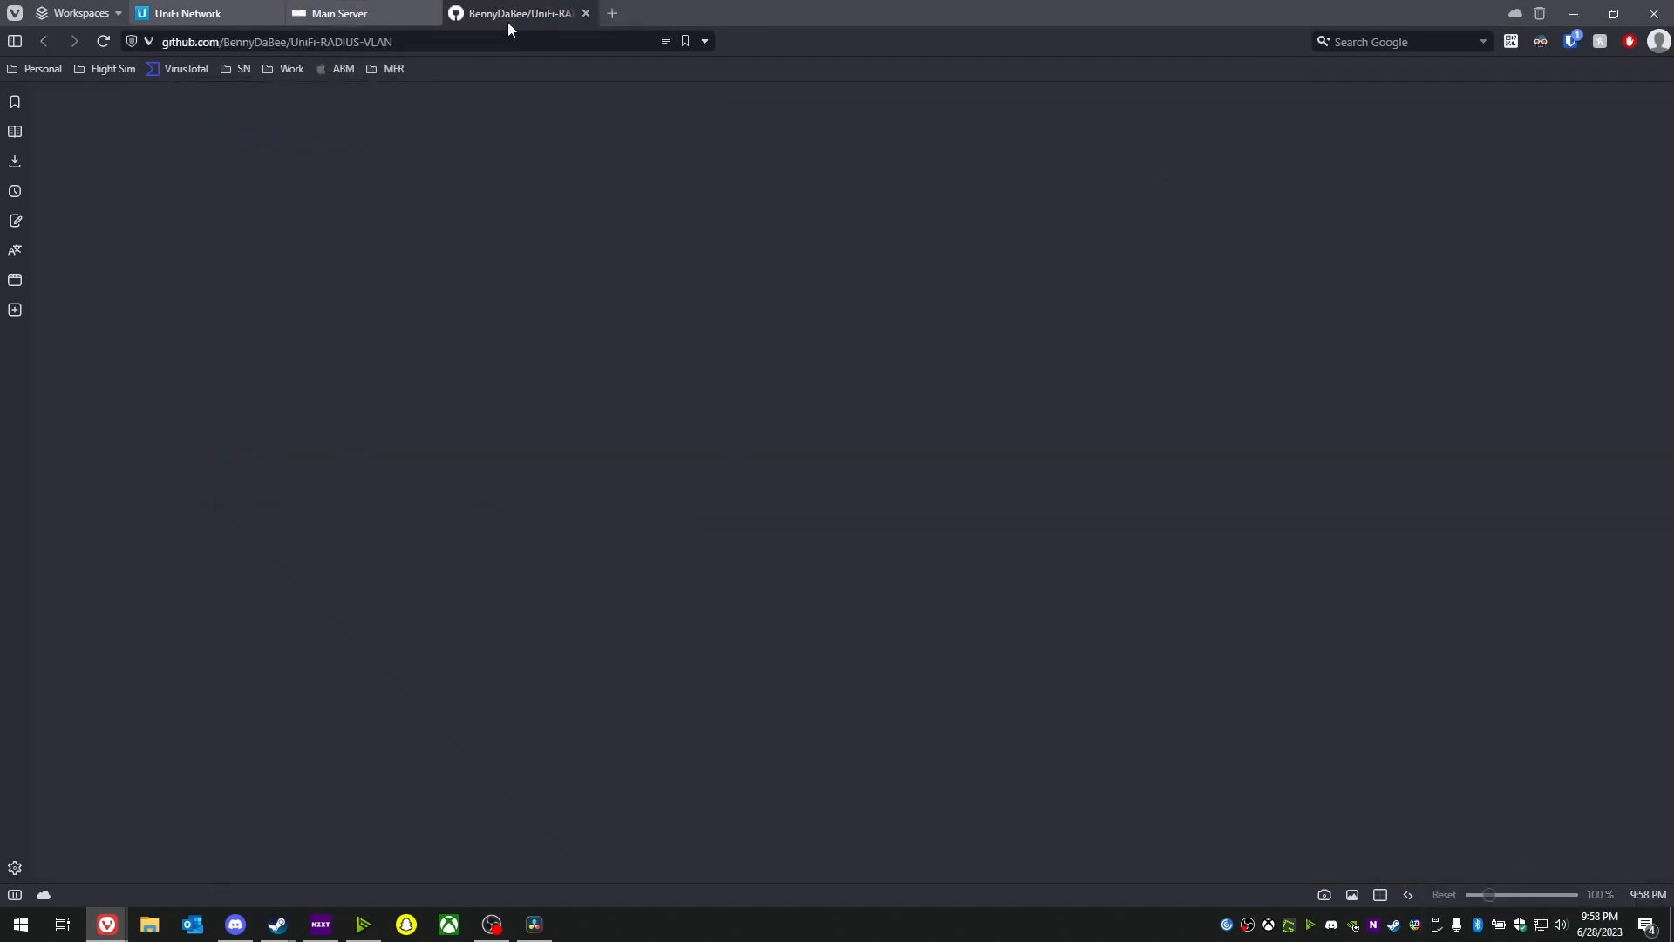
# - Read through the README setup guide, then close the tab to return to the server
pyautogui.scroll(-10, 456, 532)
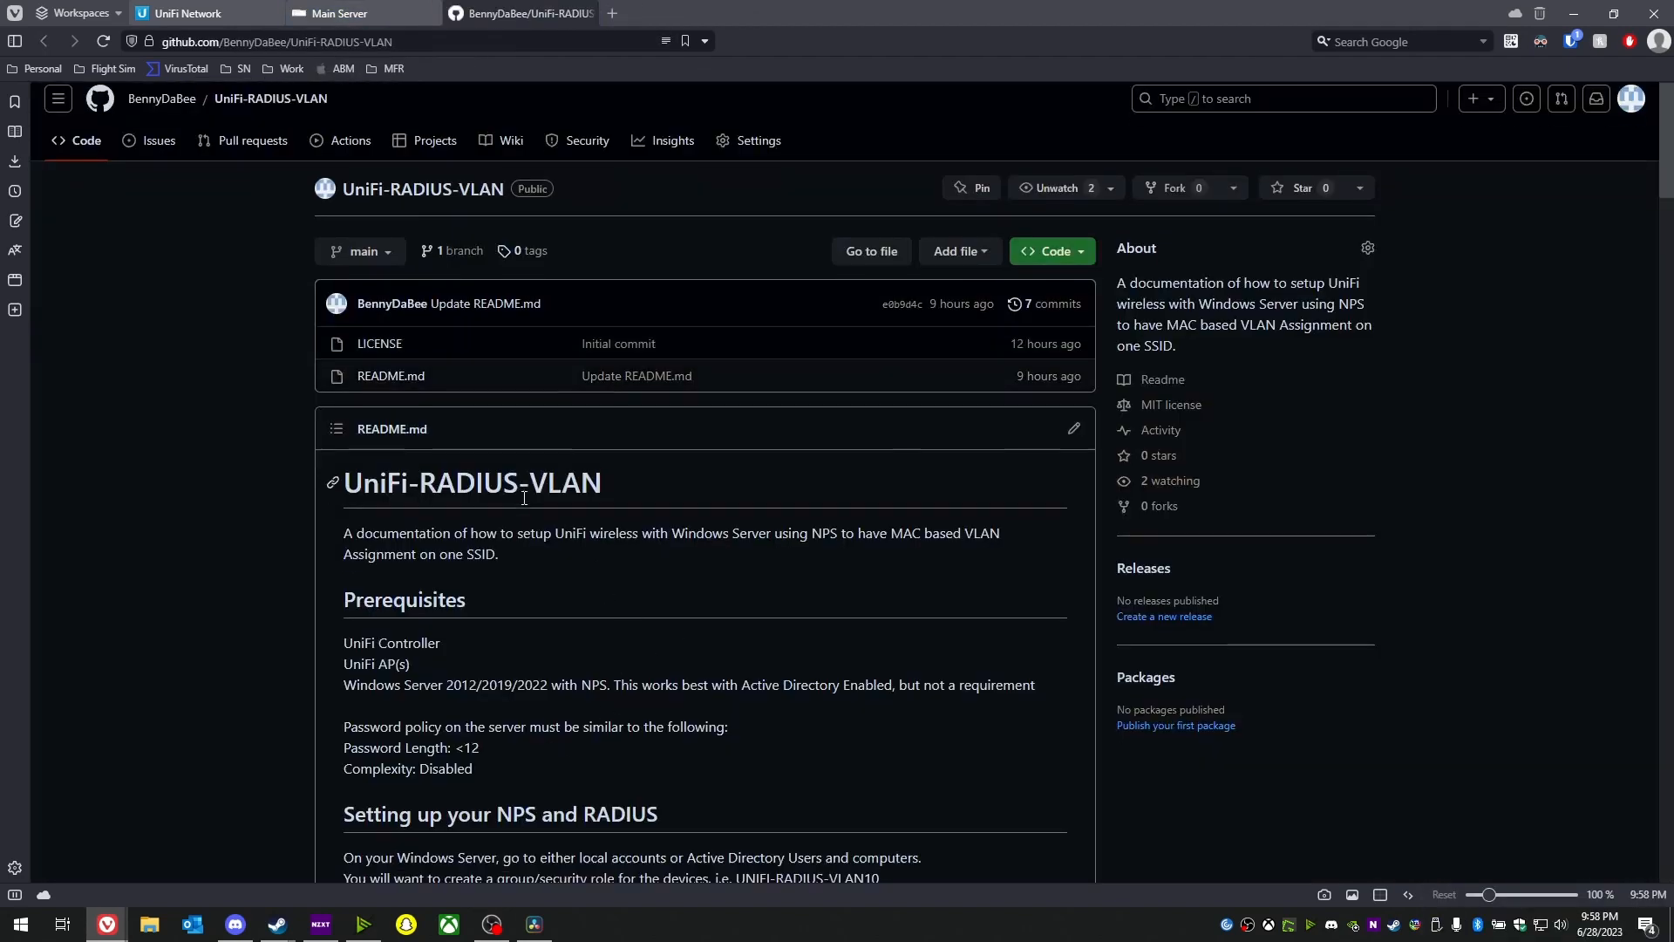
pyautogui.scroll(-15, 524, 505)
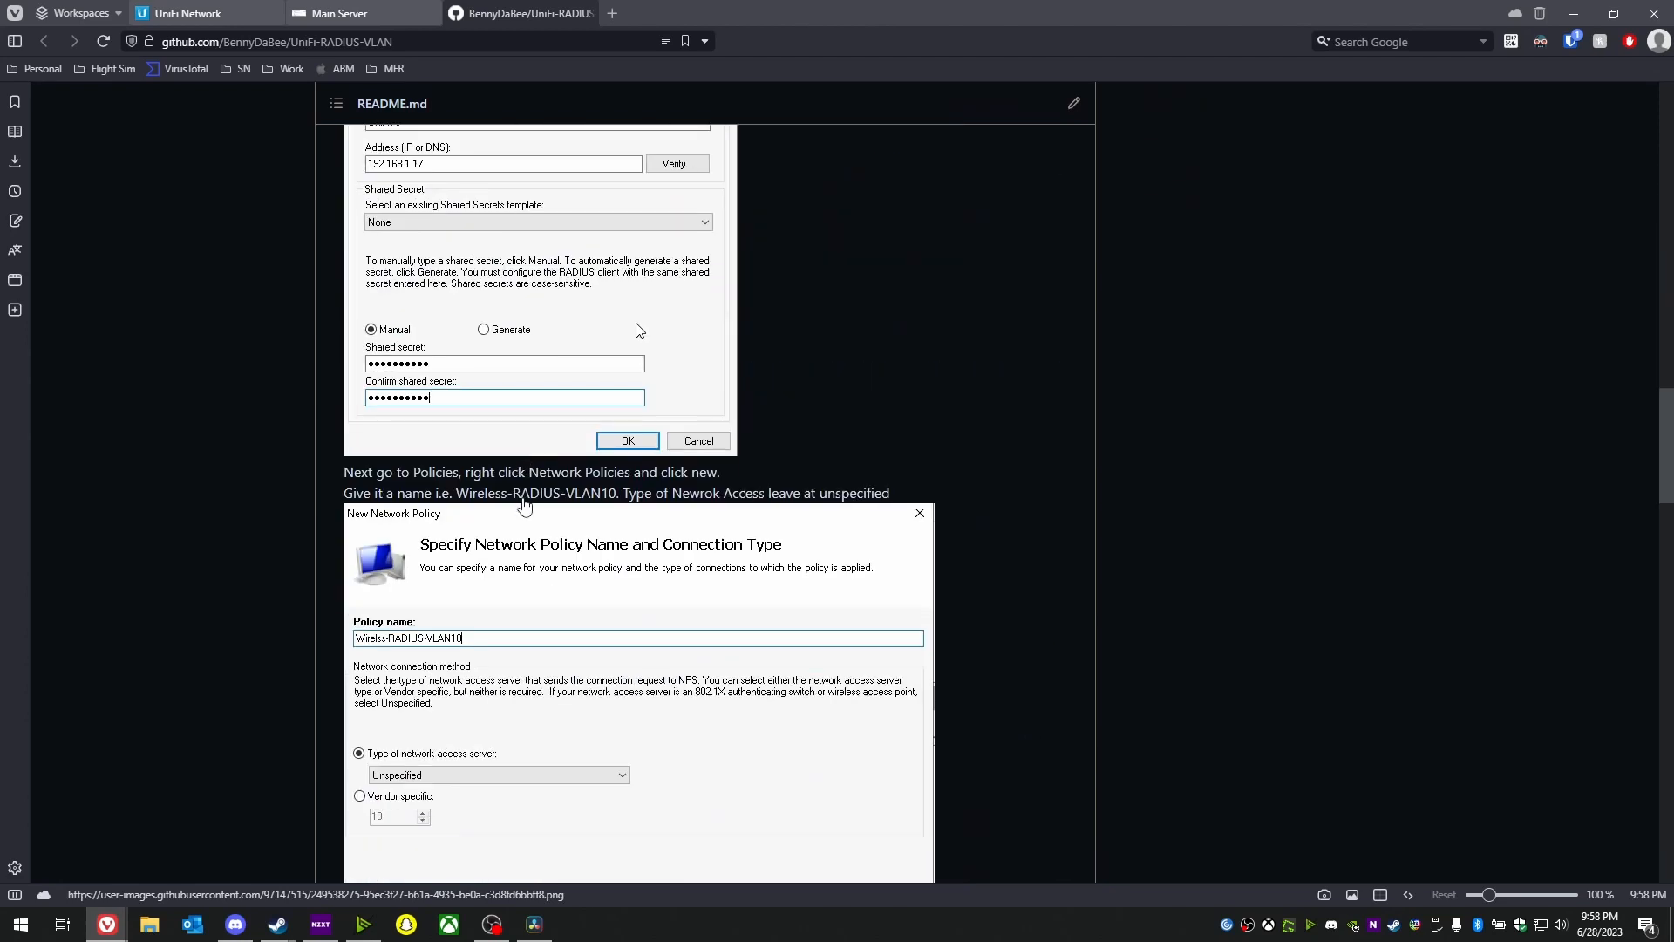
pyautogui.scroll(-10, 524, 506)
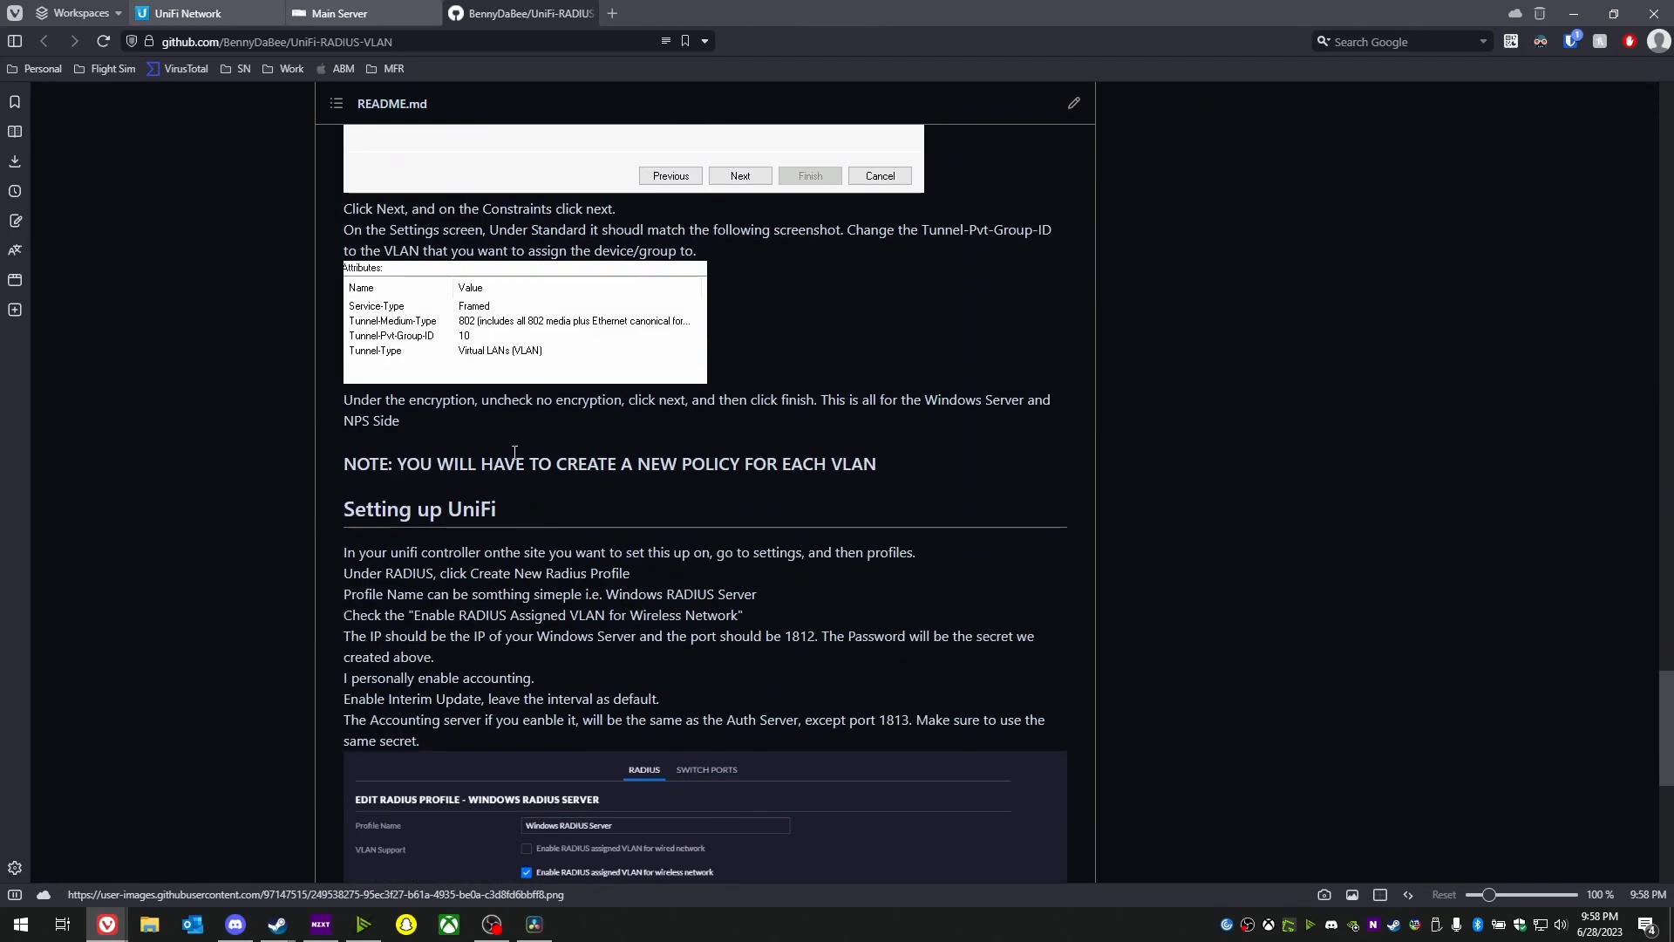
pyautogui.scroll(-2, 501, 395)
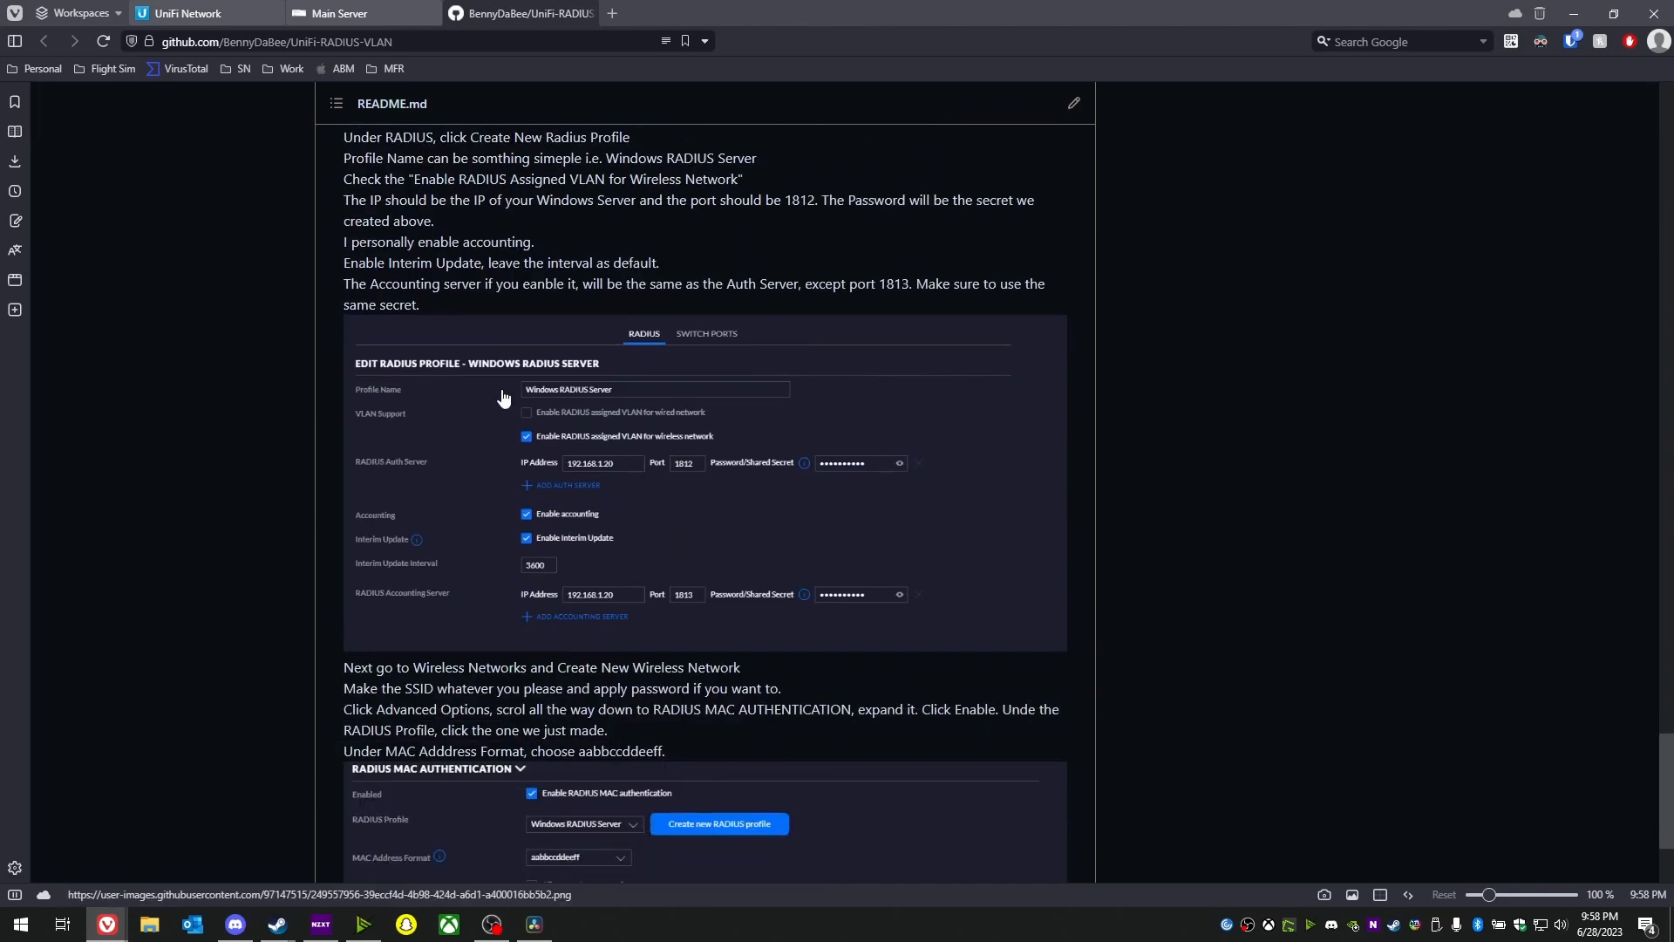
pyautogui.scroll(15, 501, 395)
pyautogui.scroll(20, 508, 400)
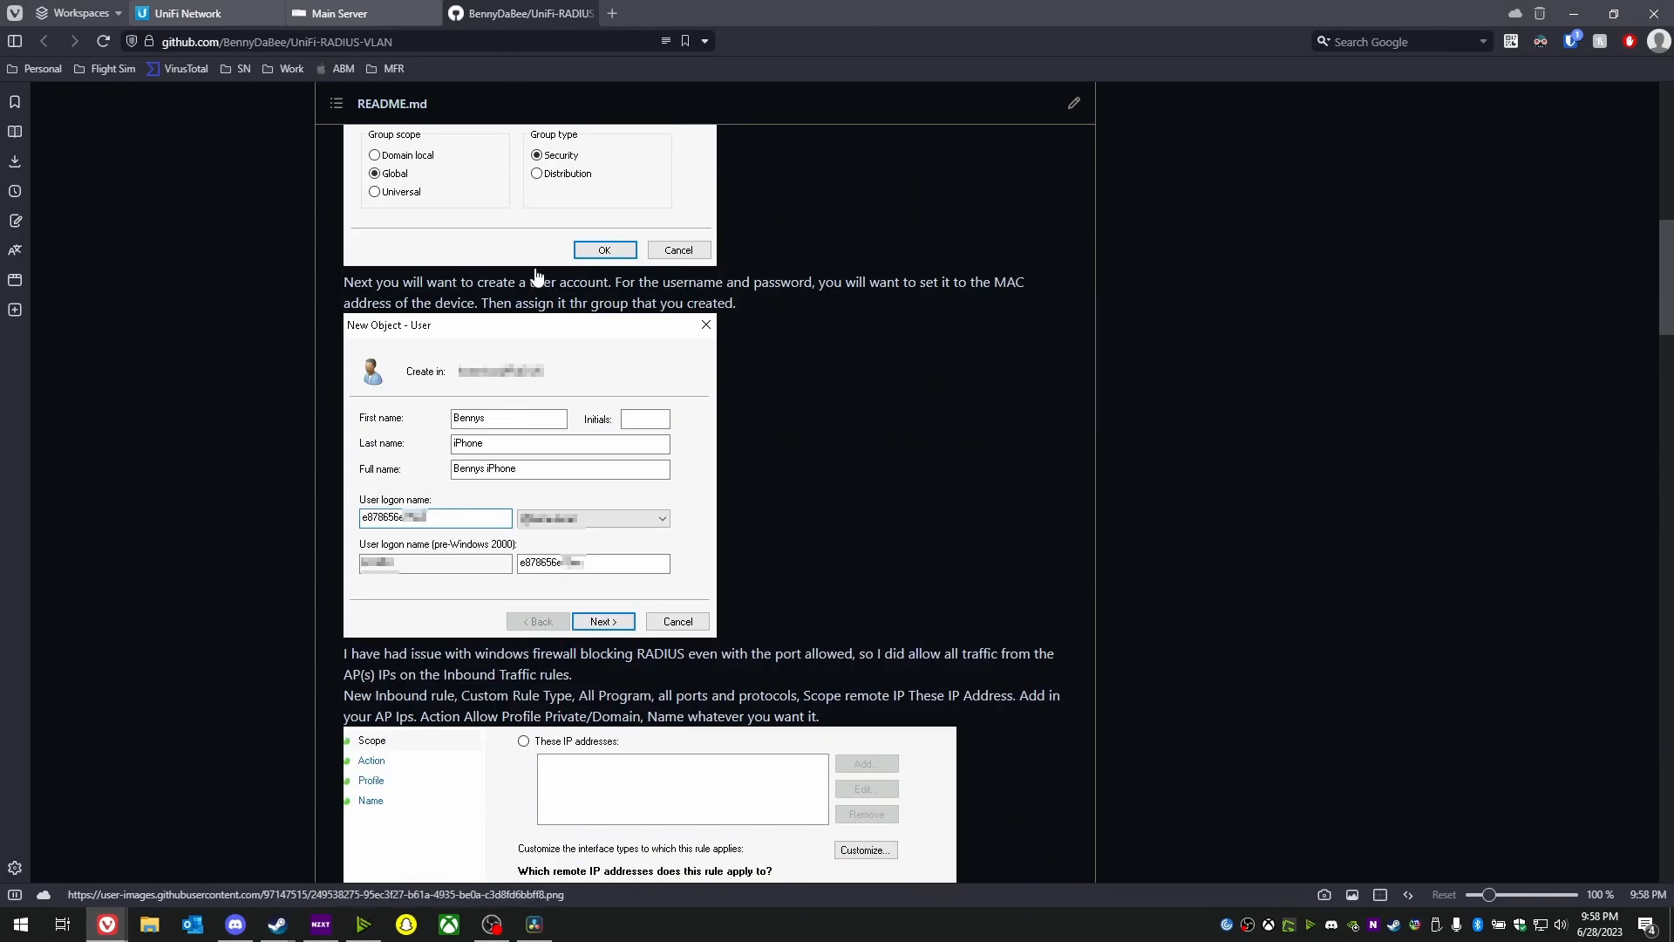
pyautogui.scroll(20, 535, 278)
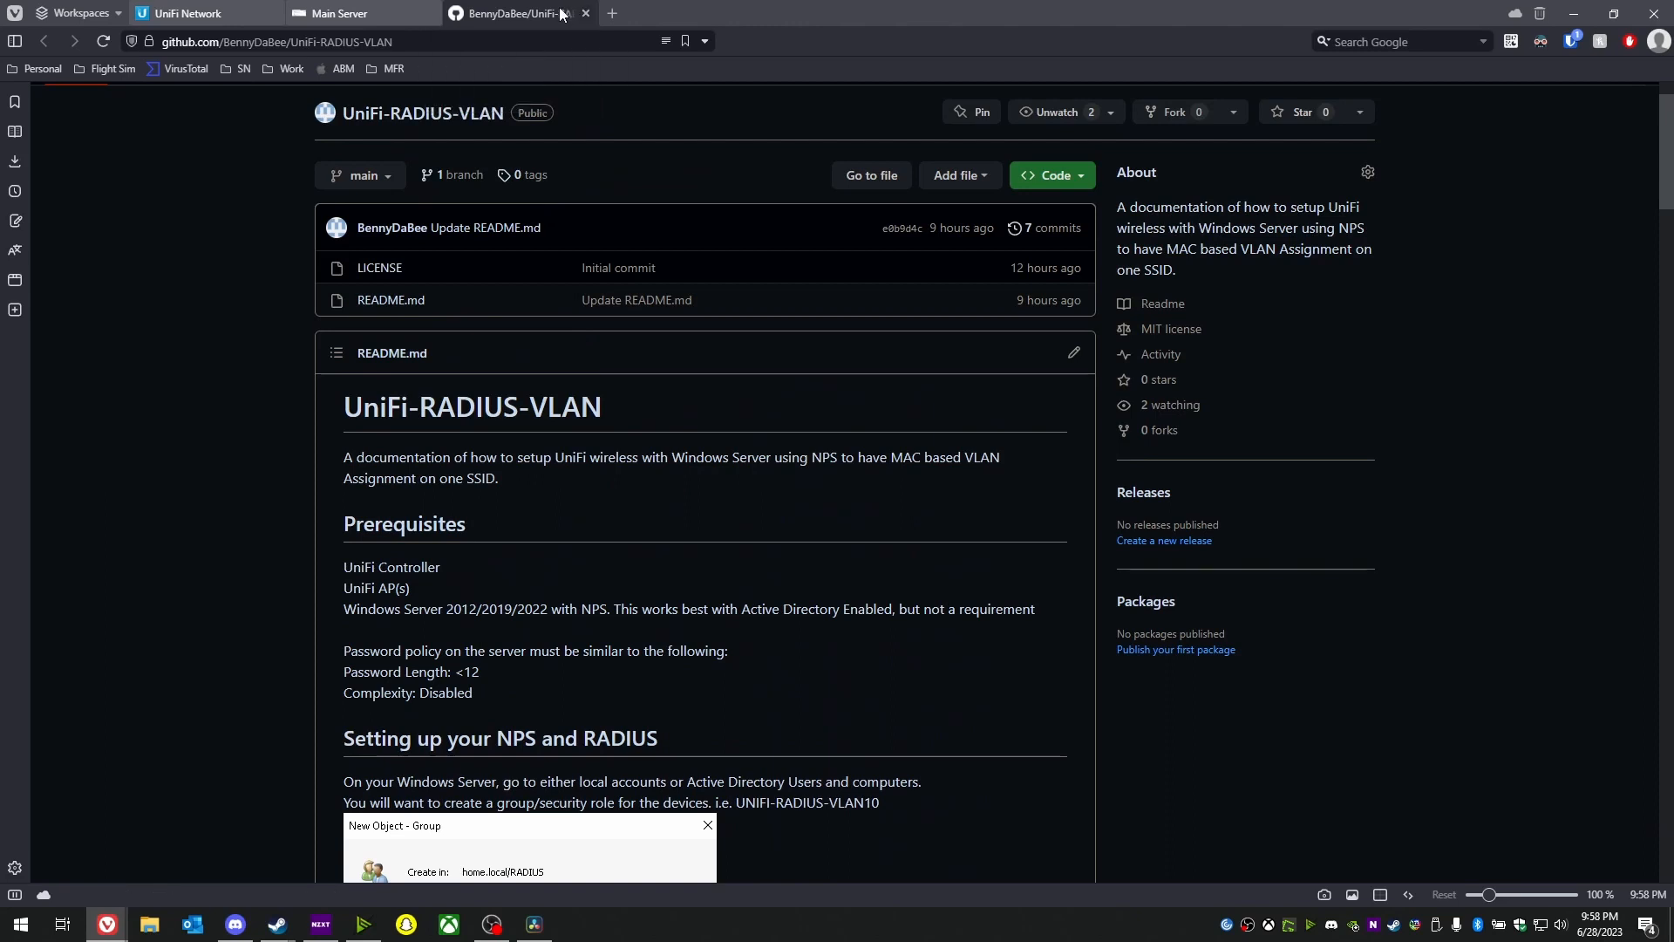
pyautogui.click(587, 13)
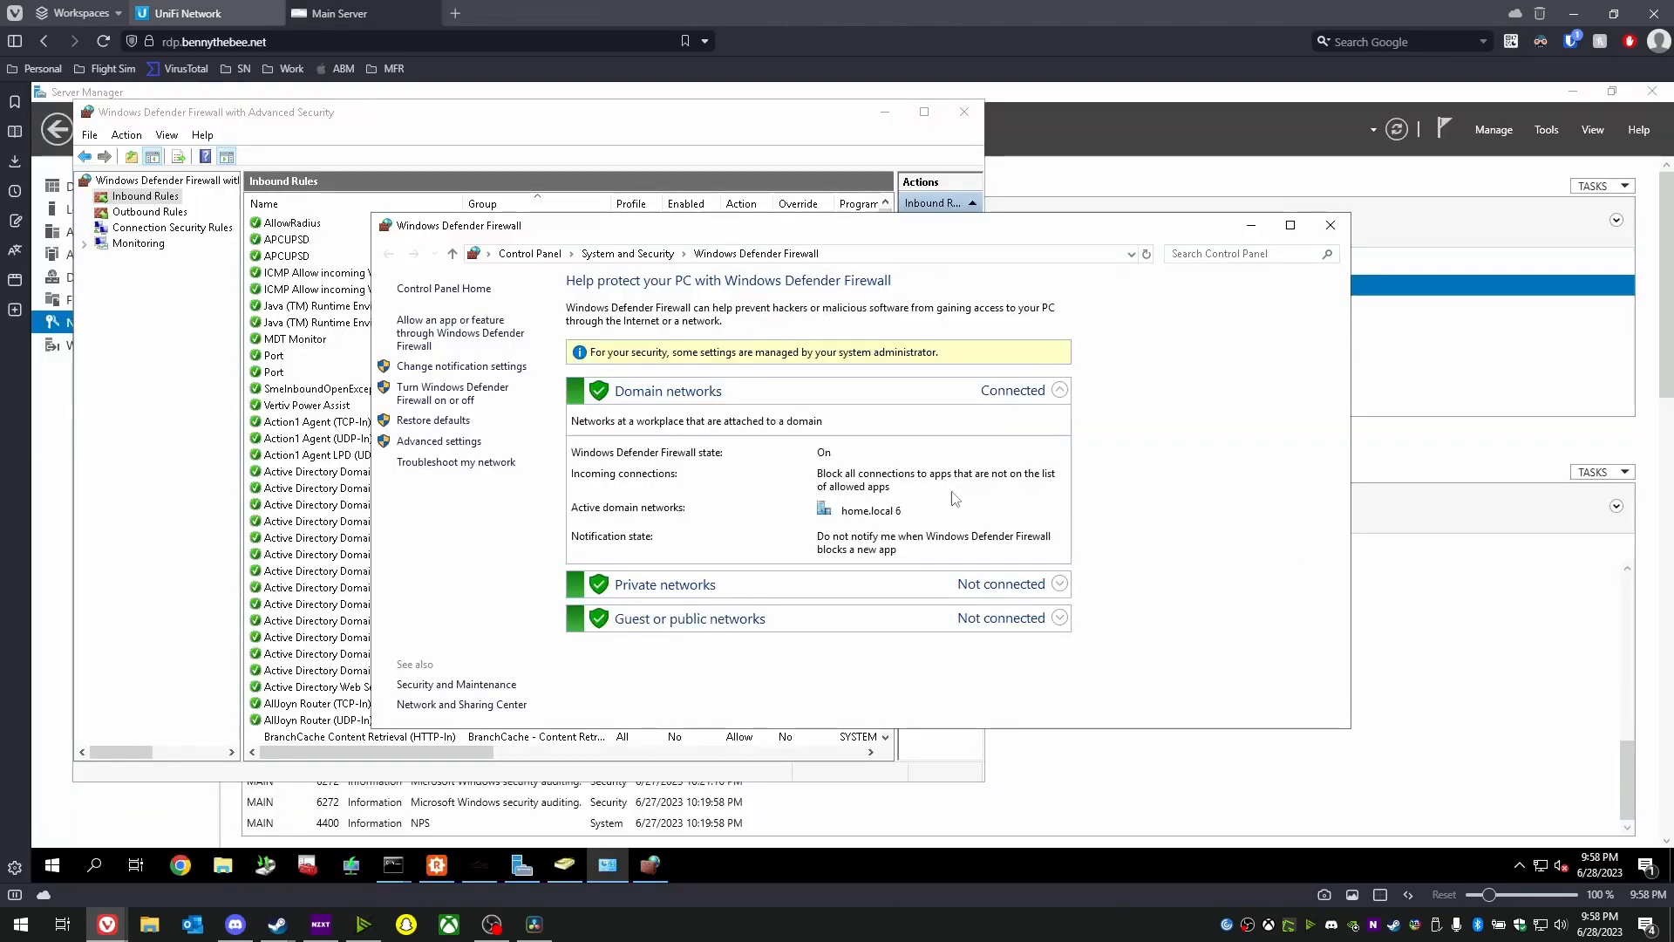
# - Close both firewall windows and launch Active Directory Users and Computers from Tools
pyautogui.click(1329, 225)
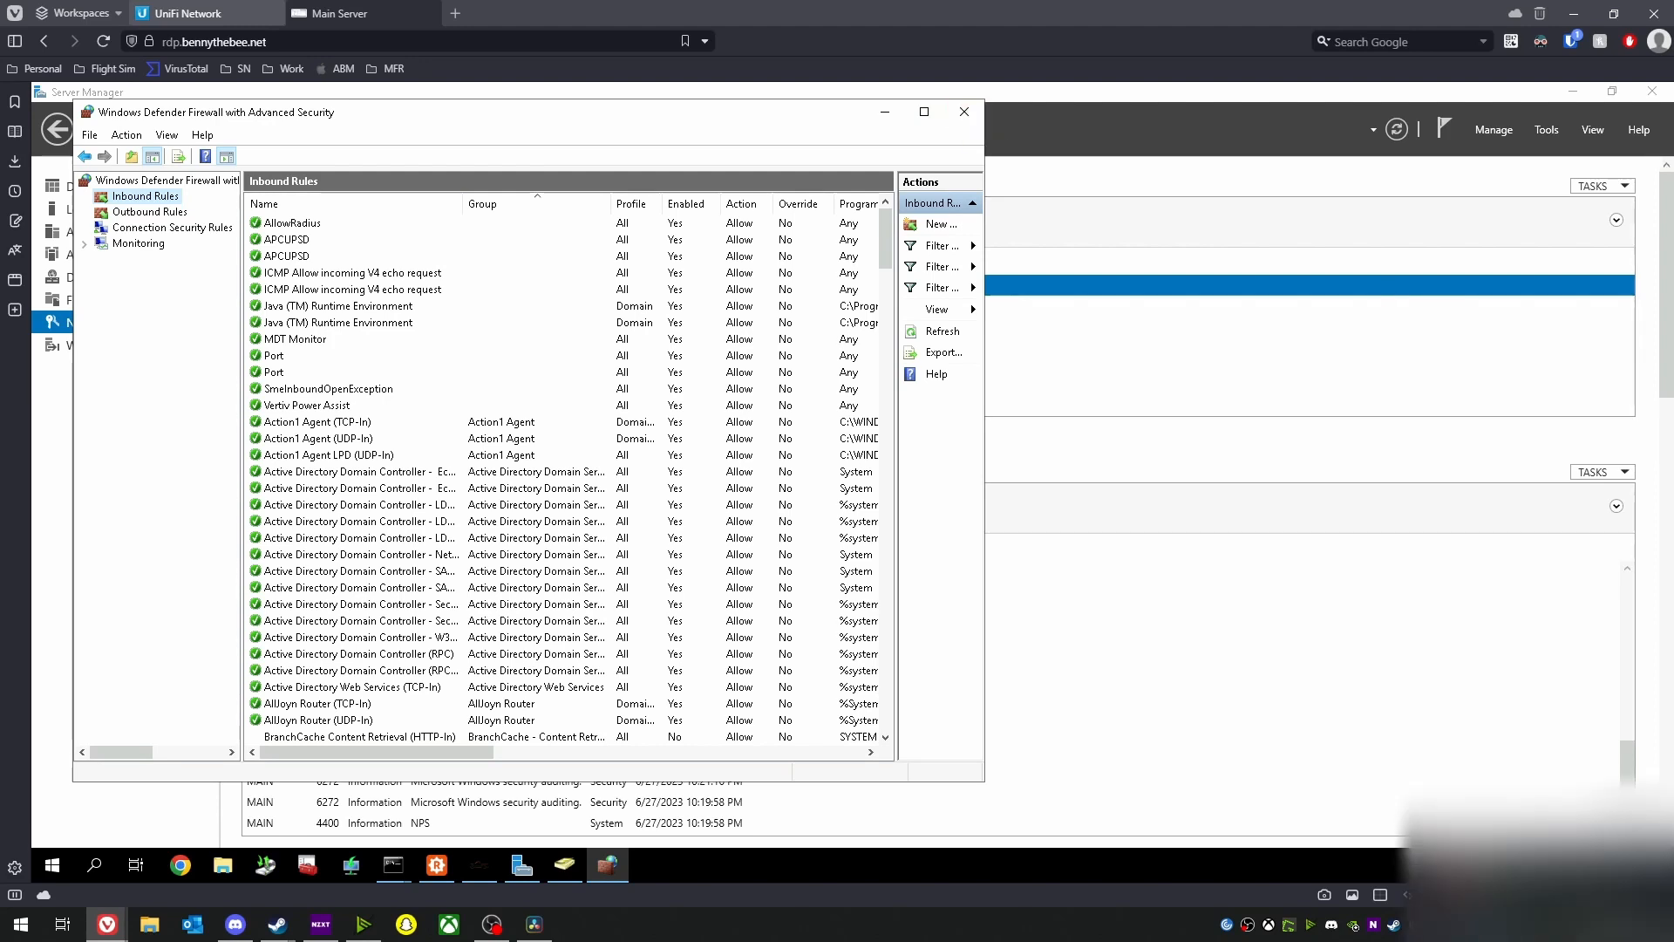
pyautogui.click(965, 111)
pyautogui.click(1493, 129)
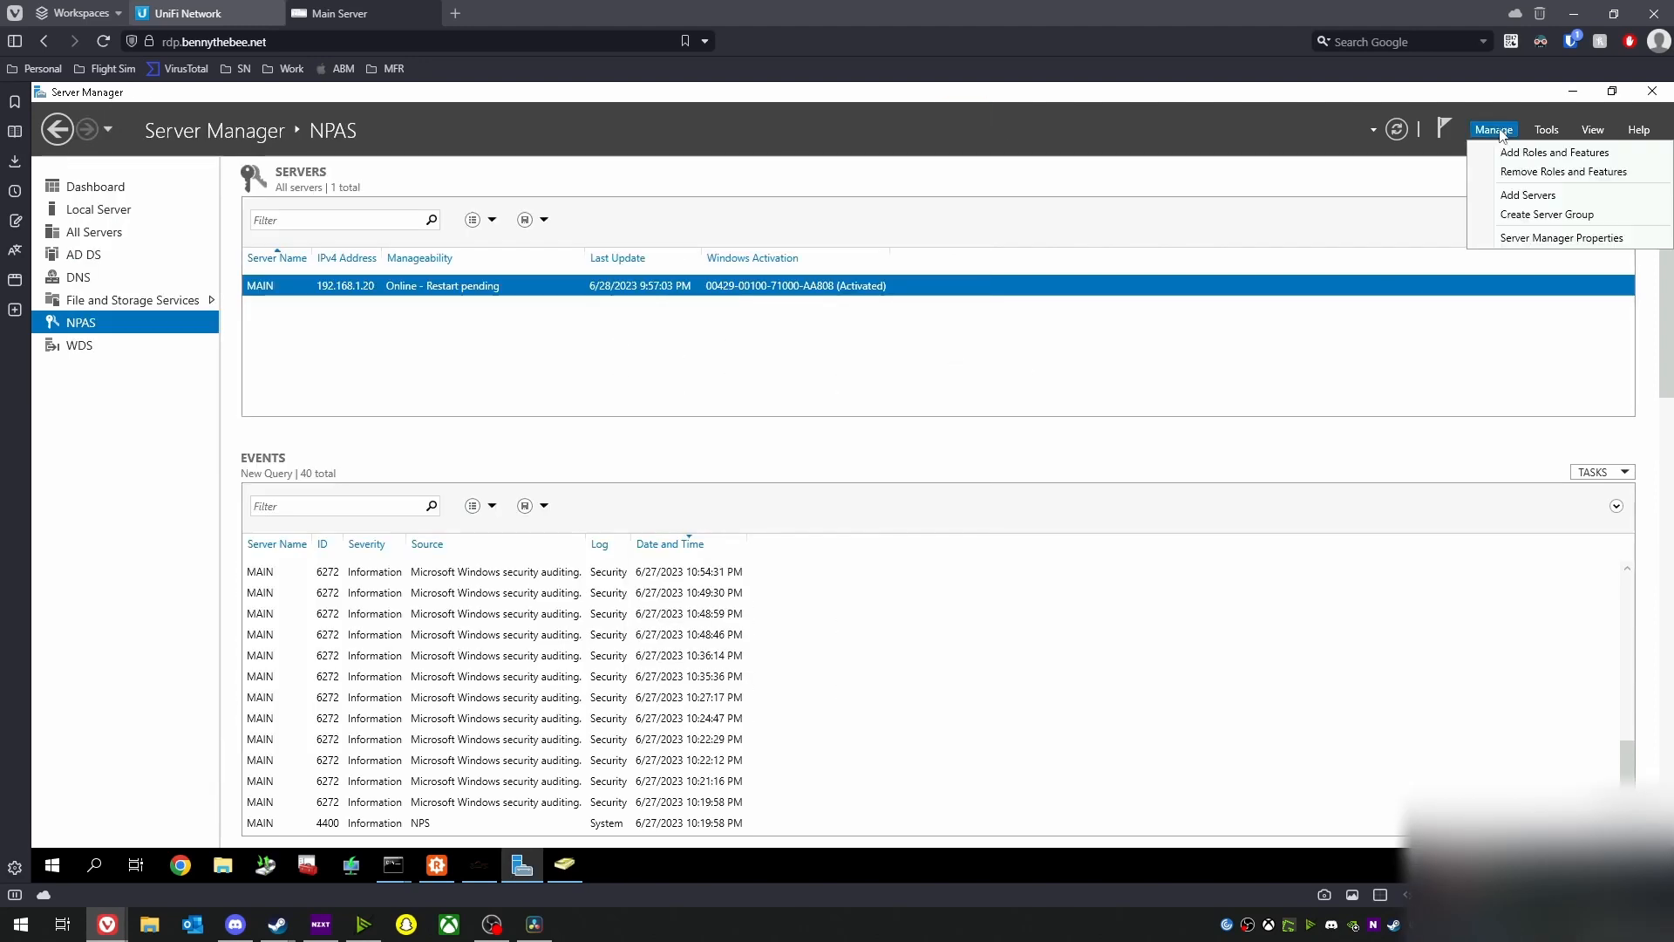
pyautogui.click(1546, 129)
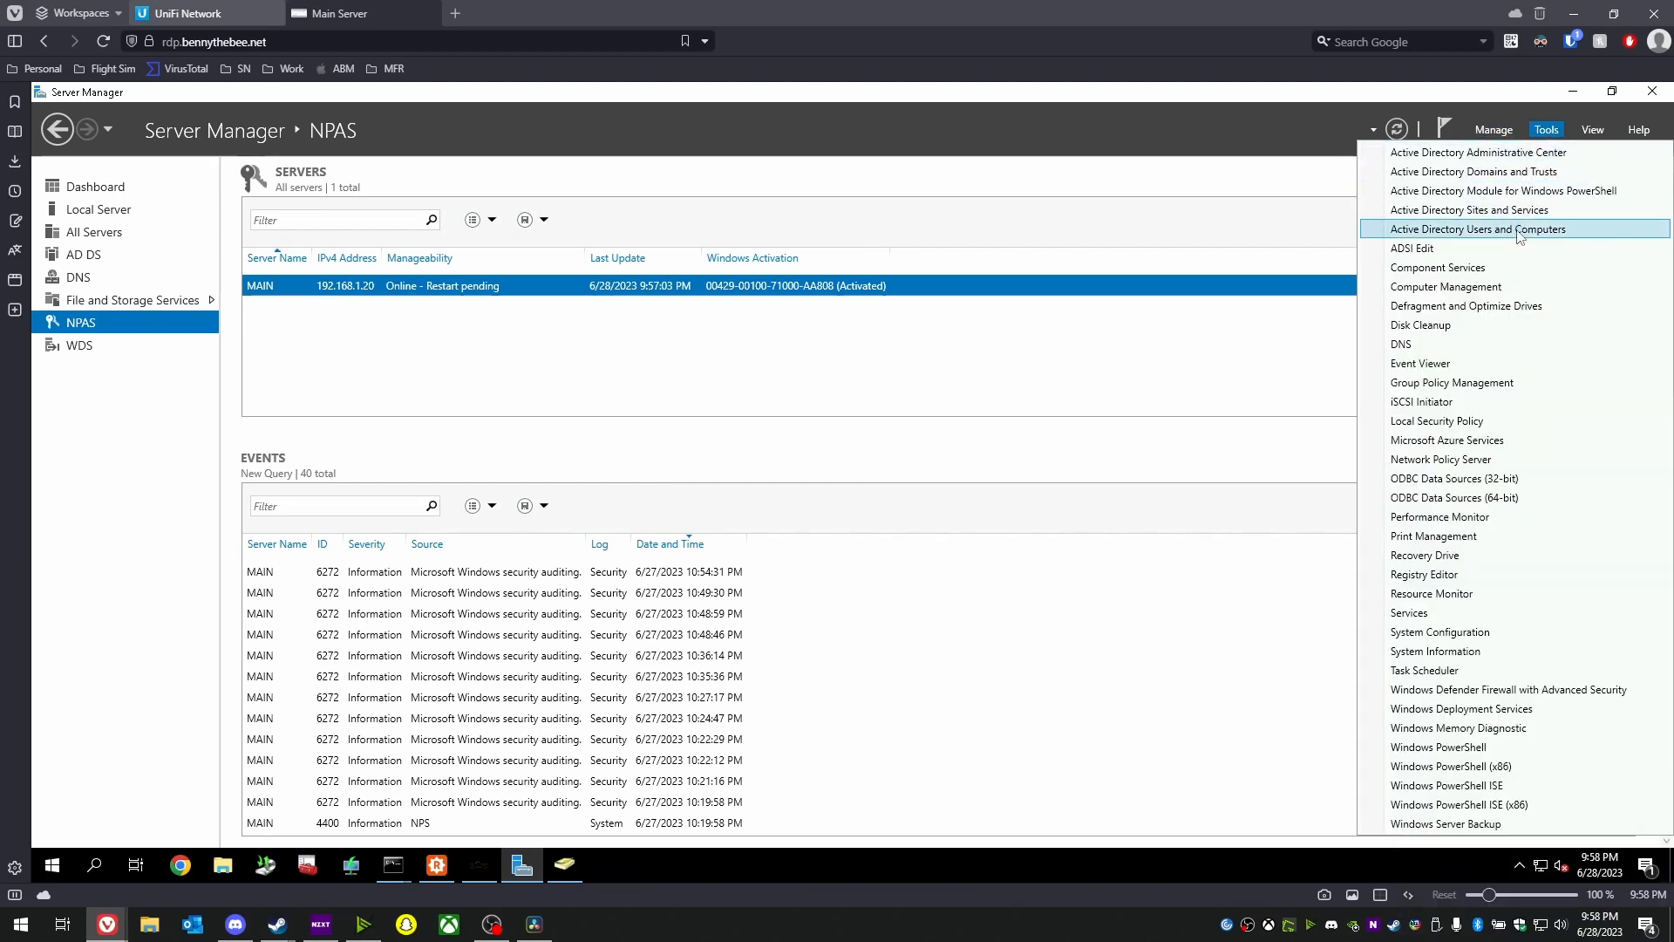
pyautogui.click(1520, 231)
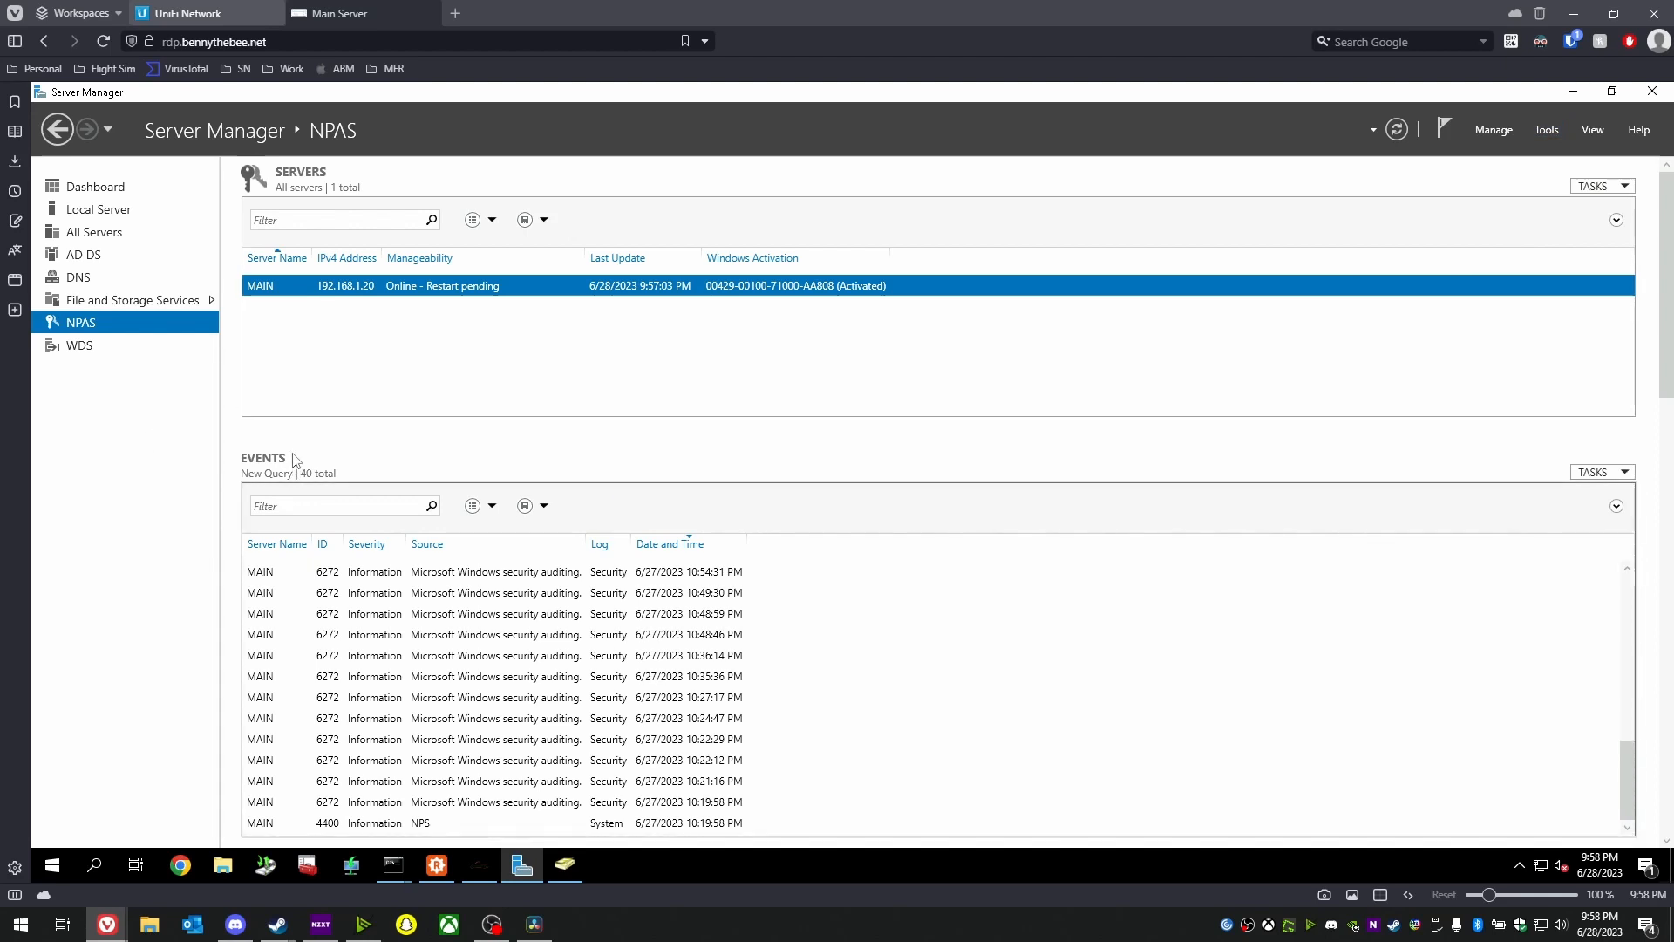
pyautogui.click(578, 870)
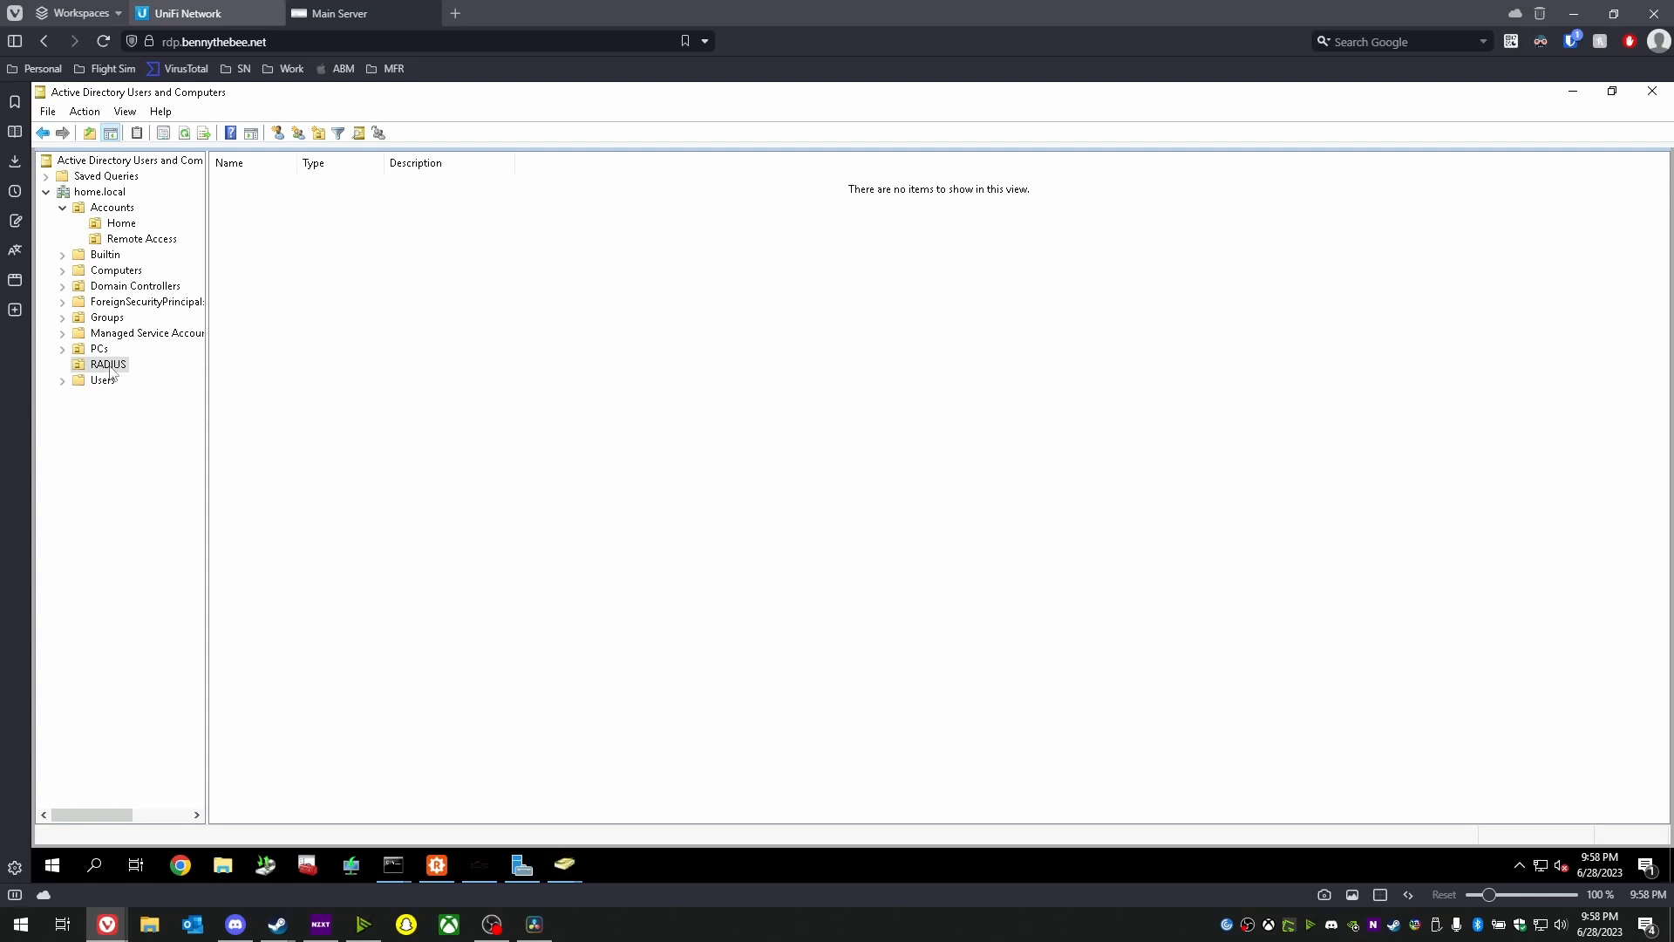
# - Create the UNIFI-RADIUS-VLAN10 group in the RADIUS organizational unit
pyautogui.click(108, 366)
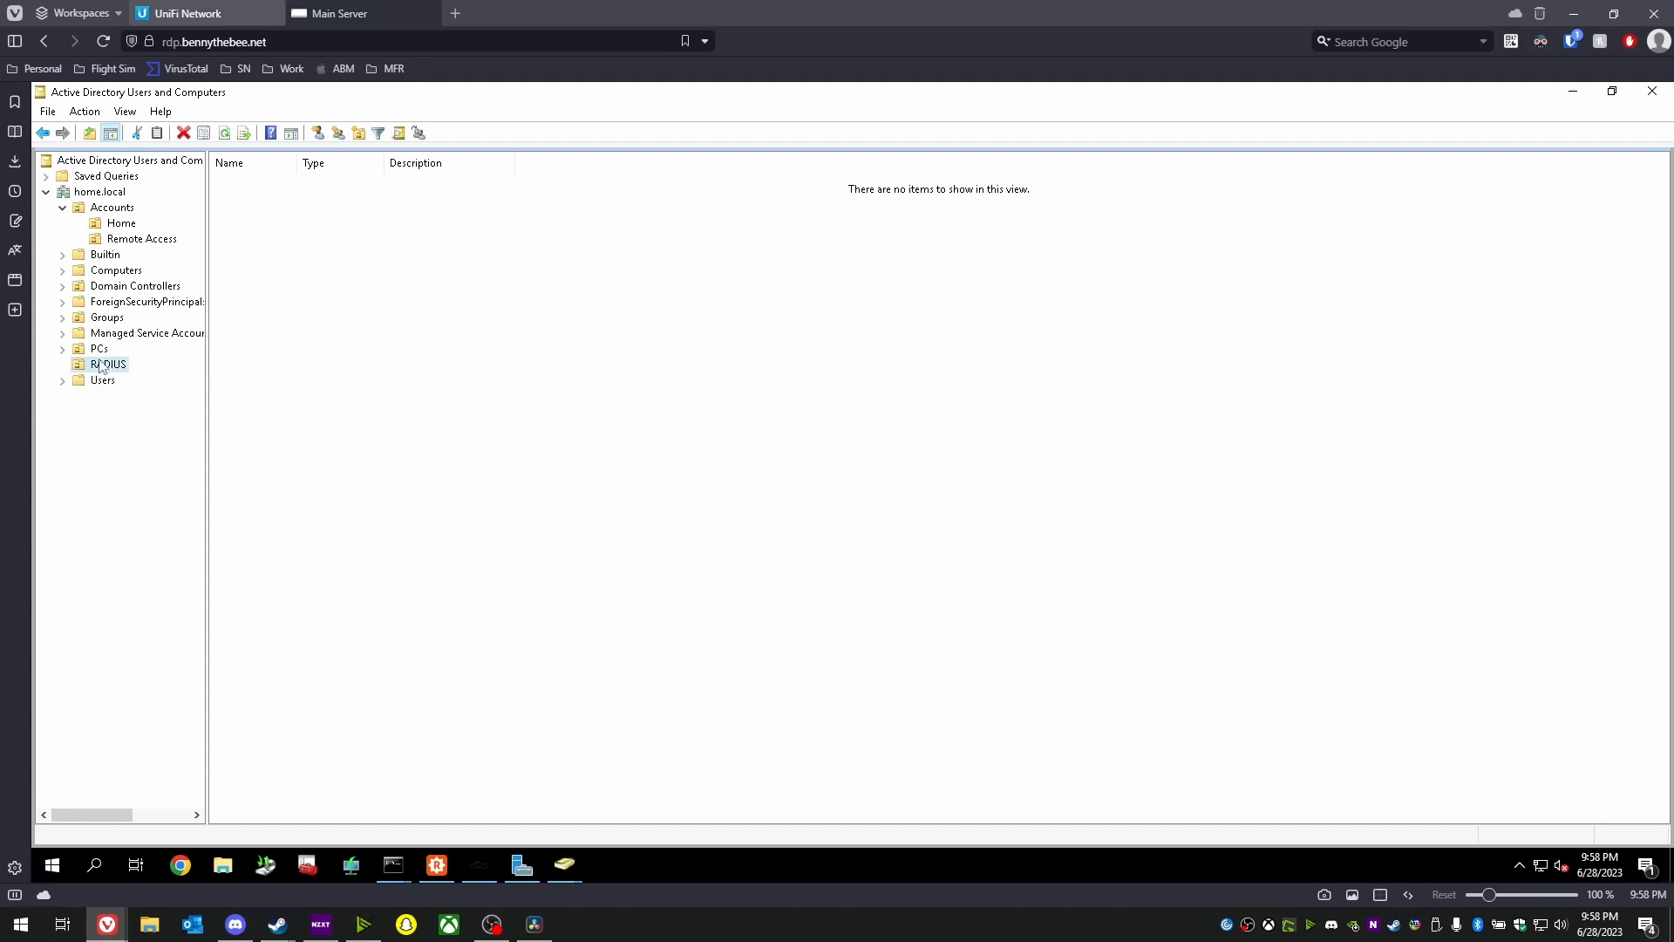
pyautogui.rightClick(108, 370)
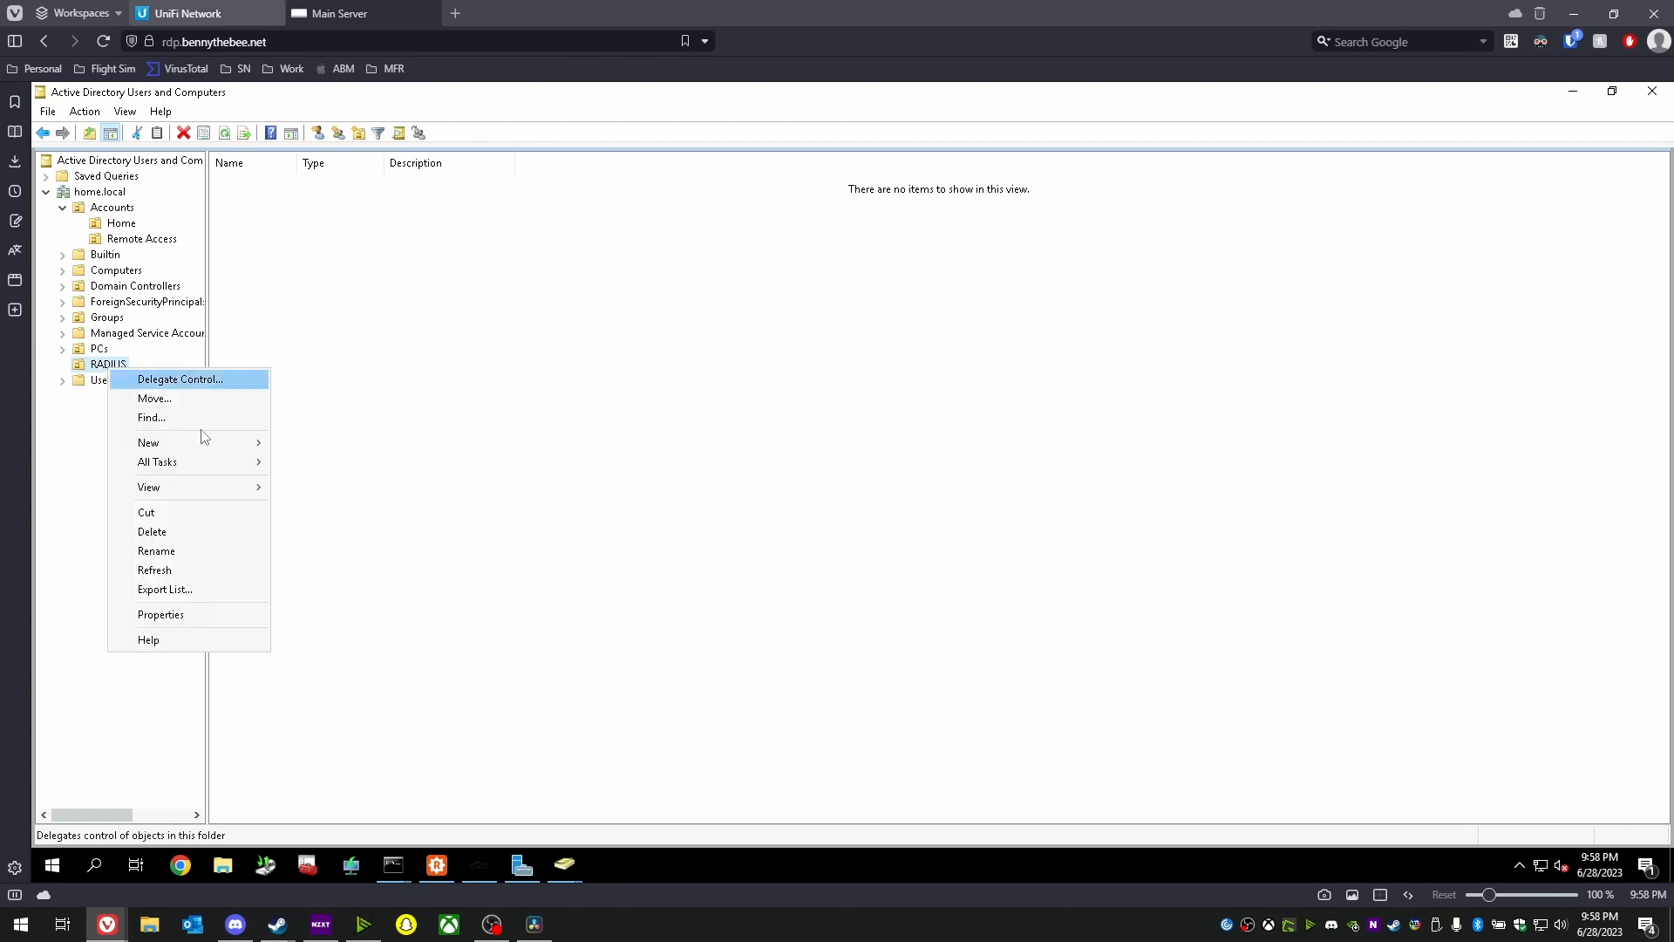
pyautogui.moveTo(168, 436)
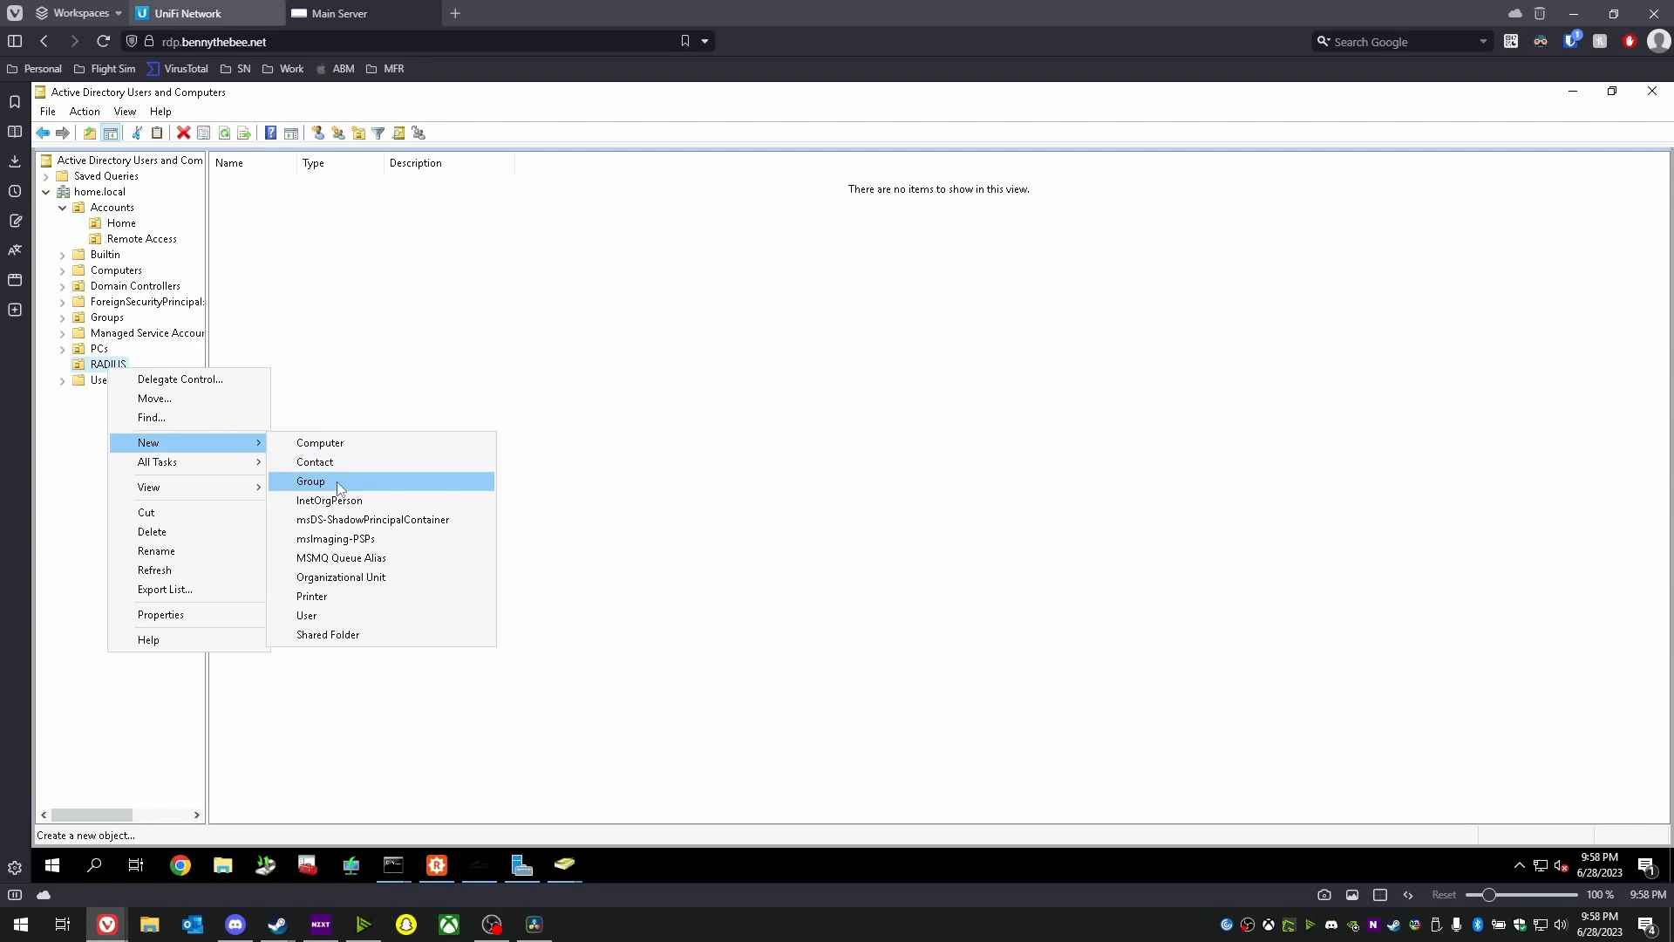
pyautogui.click(471, 484)
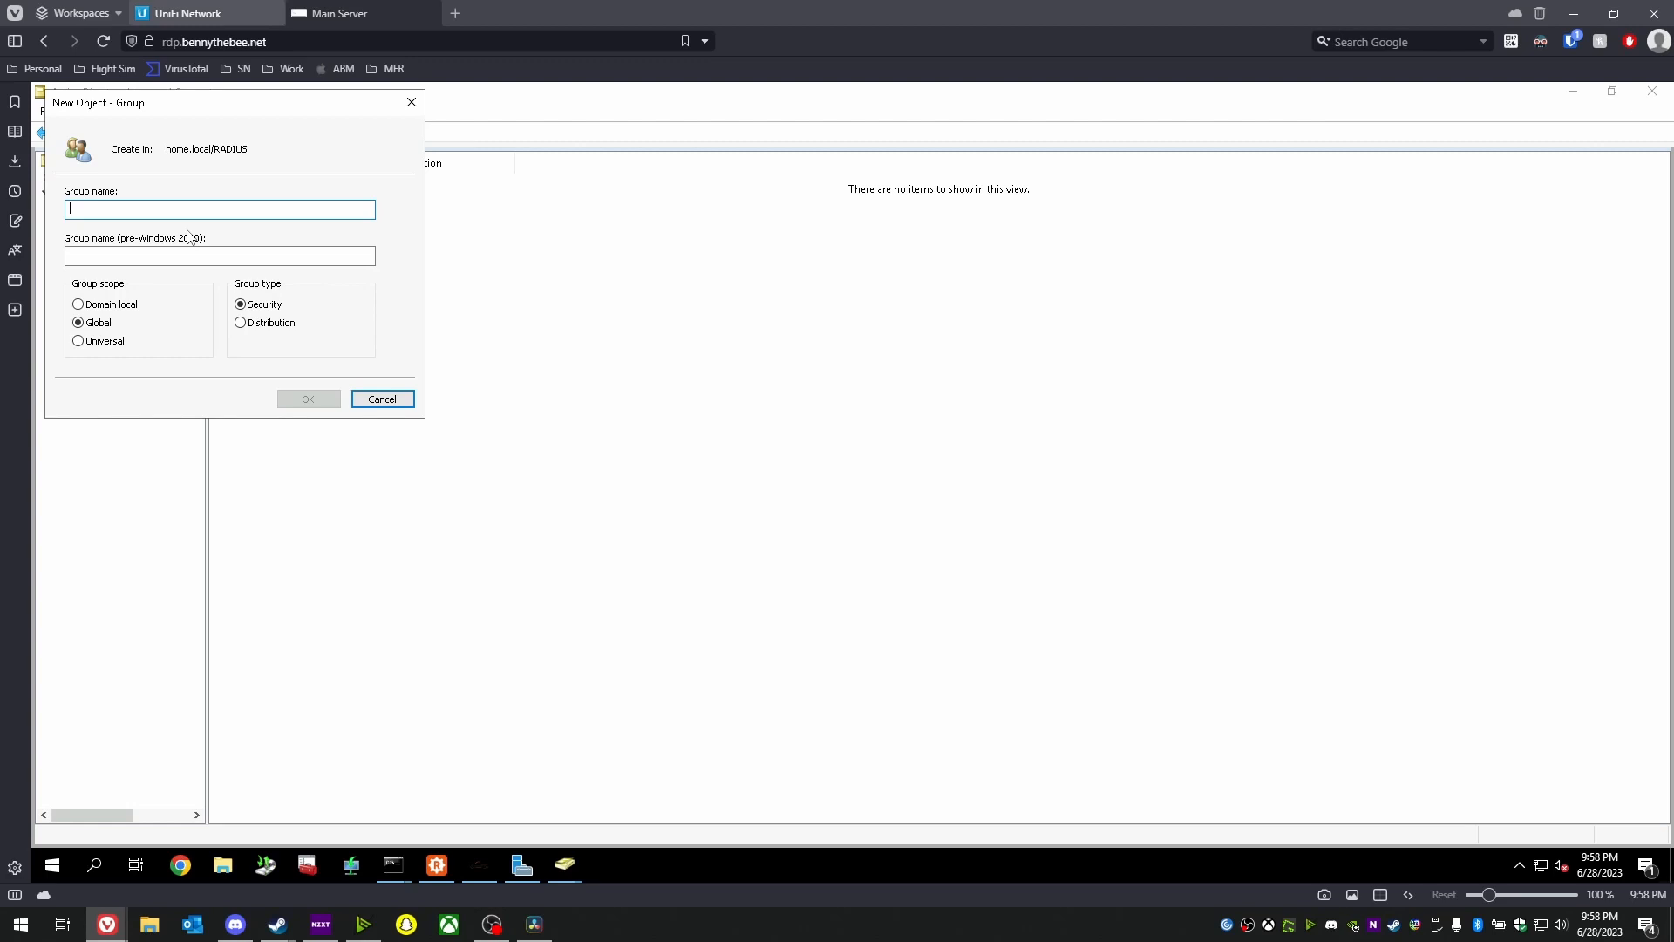
pyautogui.write('UnFI')
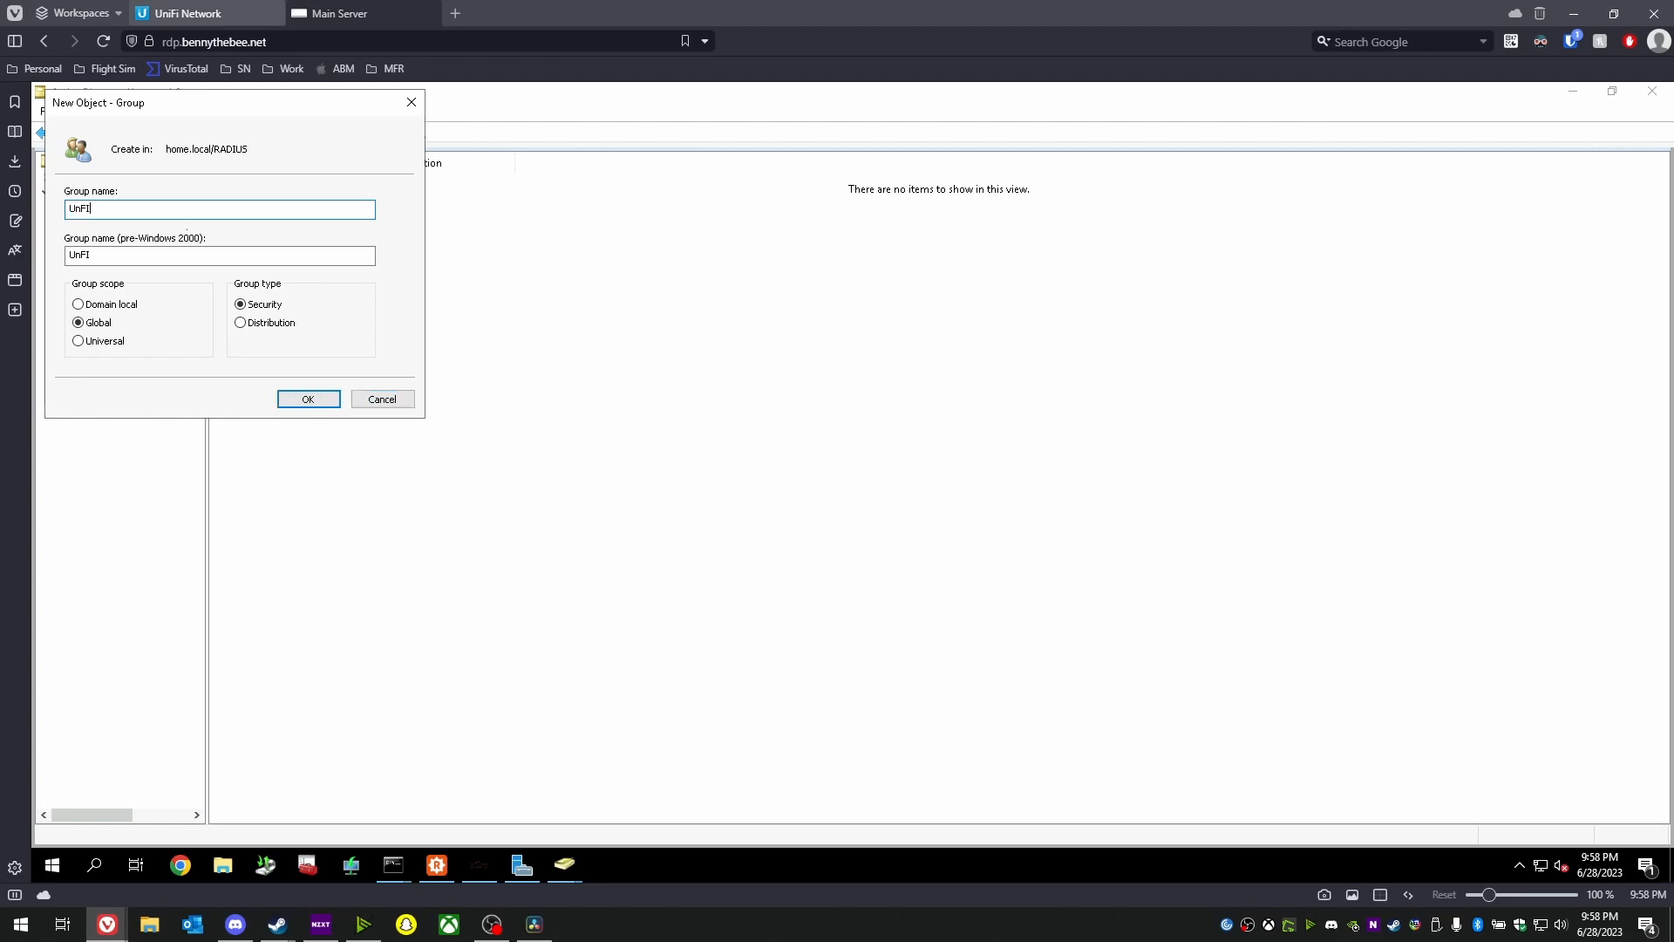
pyautogui.write('-RADIUS-VLAN')
pyautogui.press('BackSpace')
pyautogui.write('NI')
pyautogui.click(322, 399)
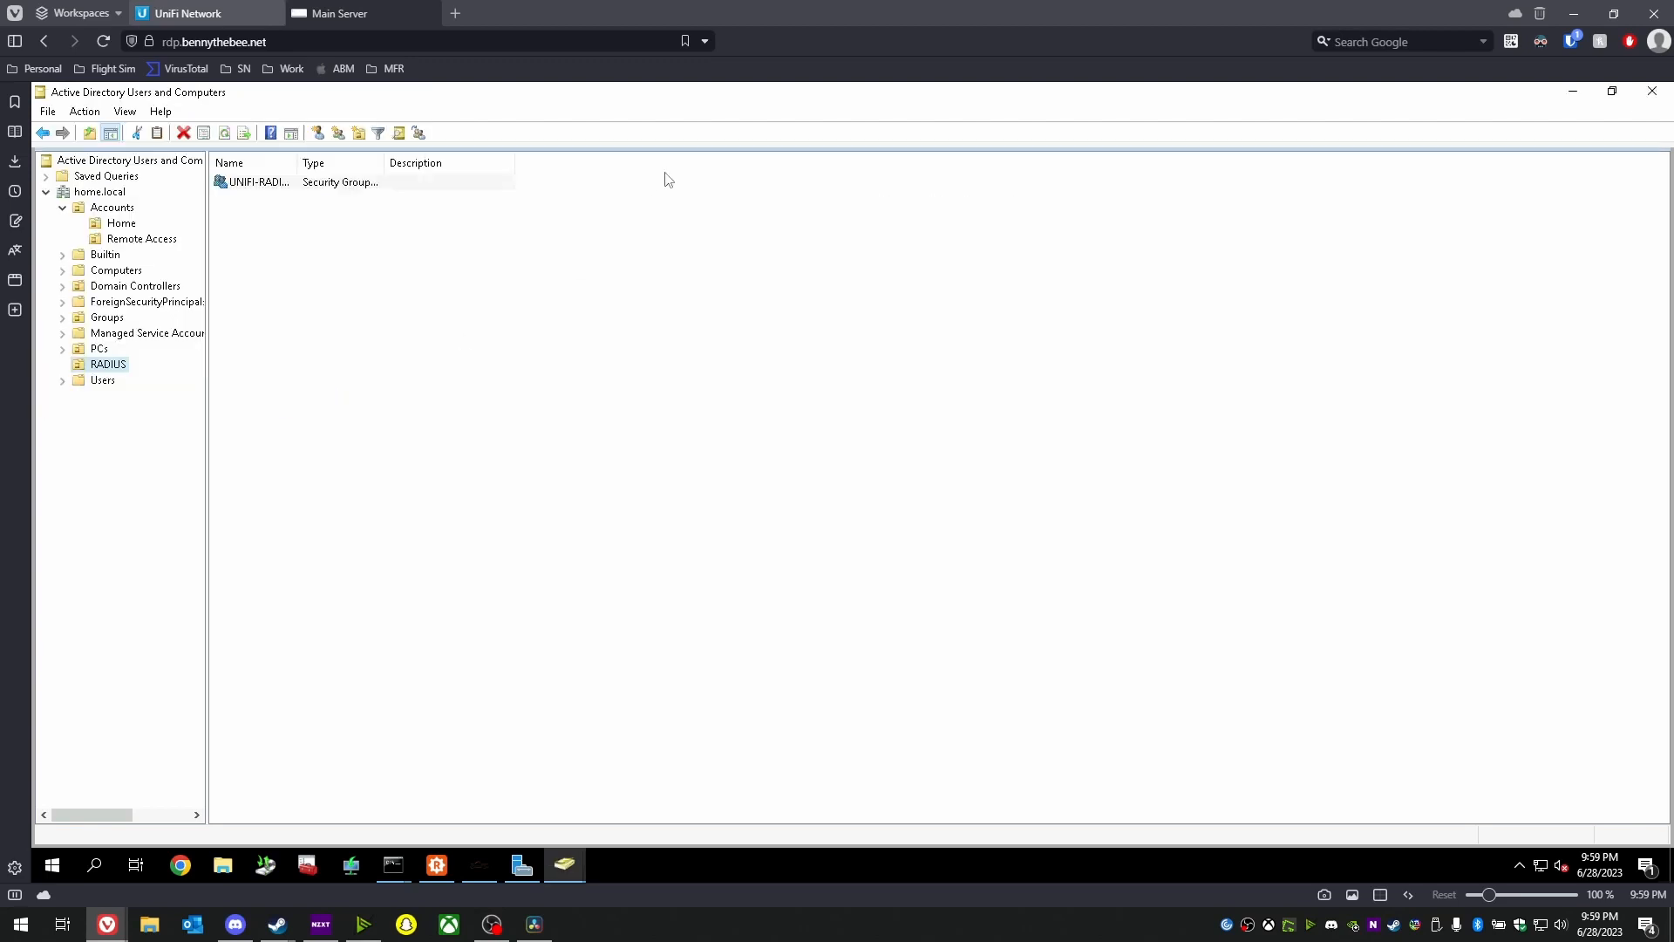
# - Start a new RADIUS user with the owner's first name, last name 'iPhone', and the MAC address as logon name
pyautogui.rightClick(350, 318)
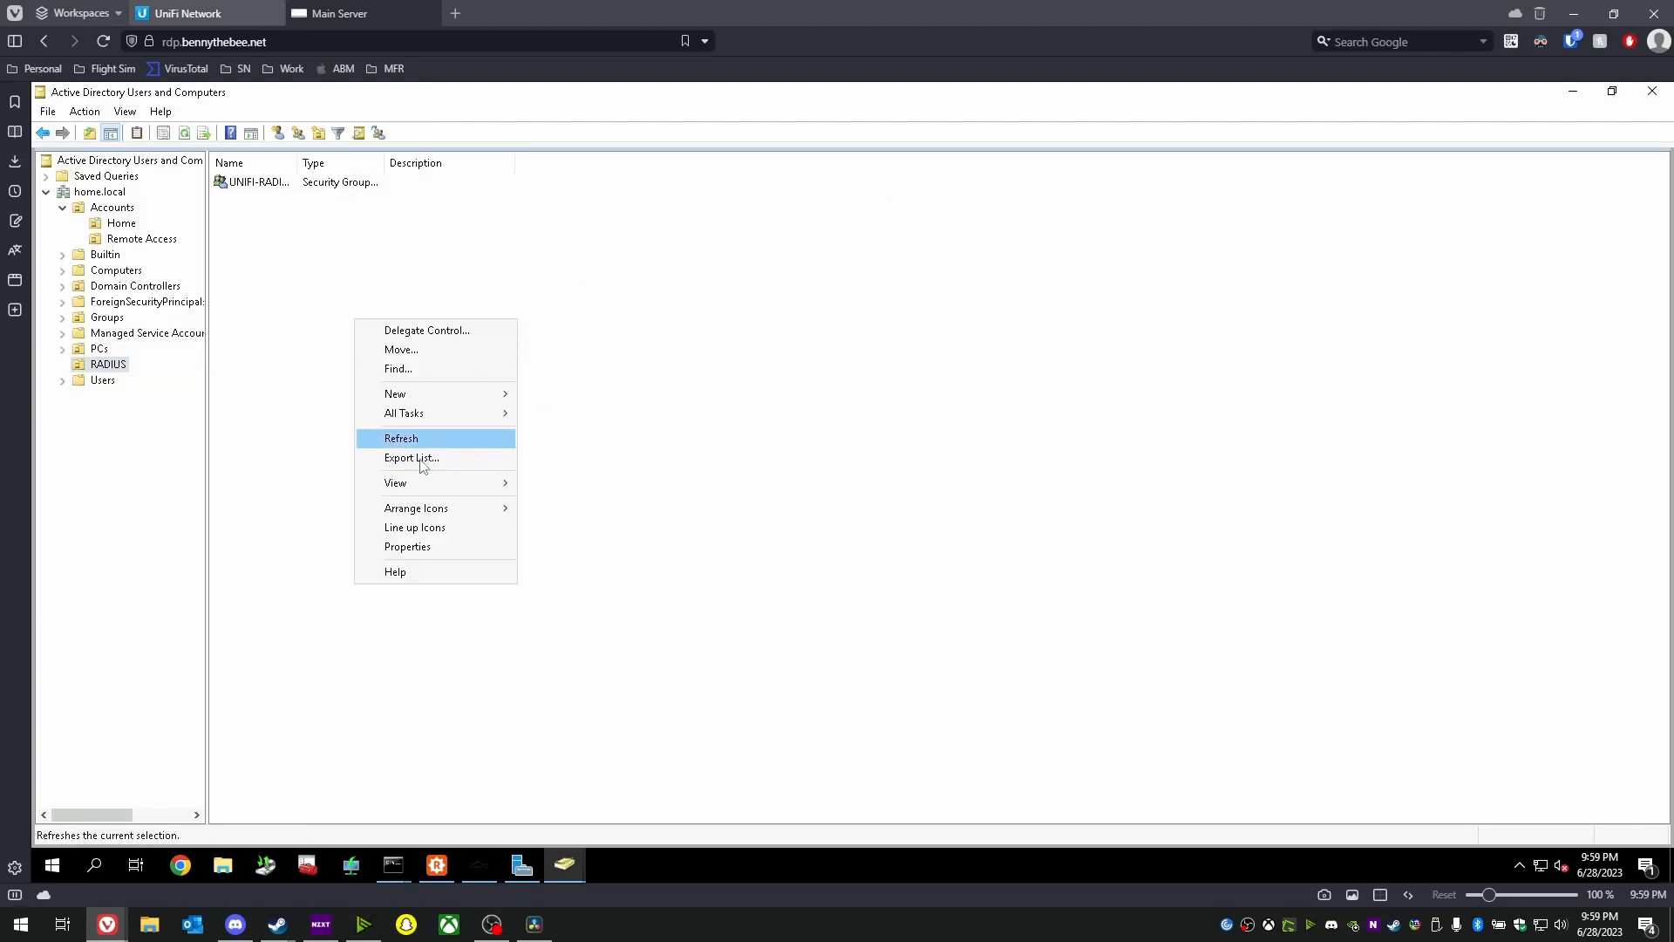
pyautogui.moveTo(416, 399)
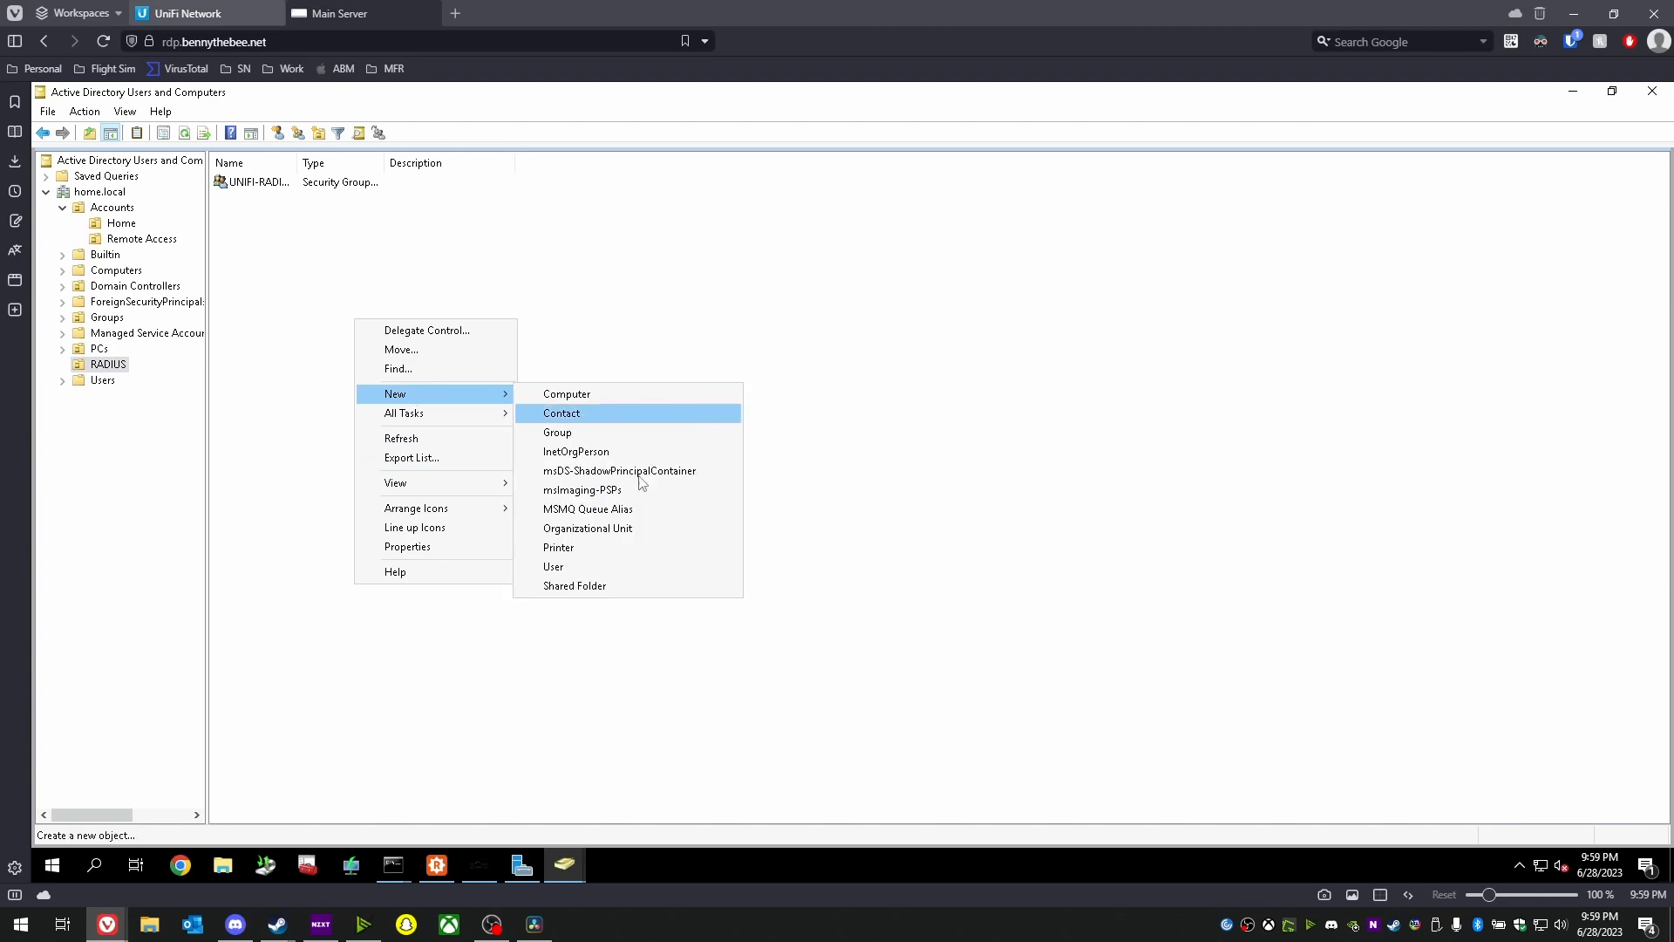
pyautogui.click(567, 573)
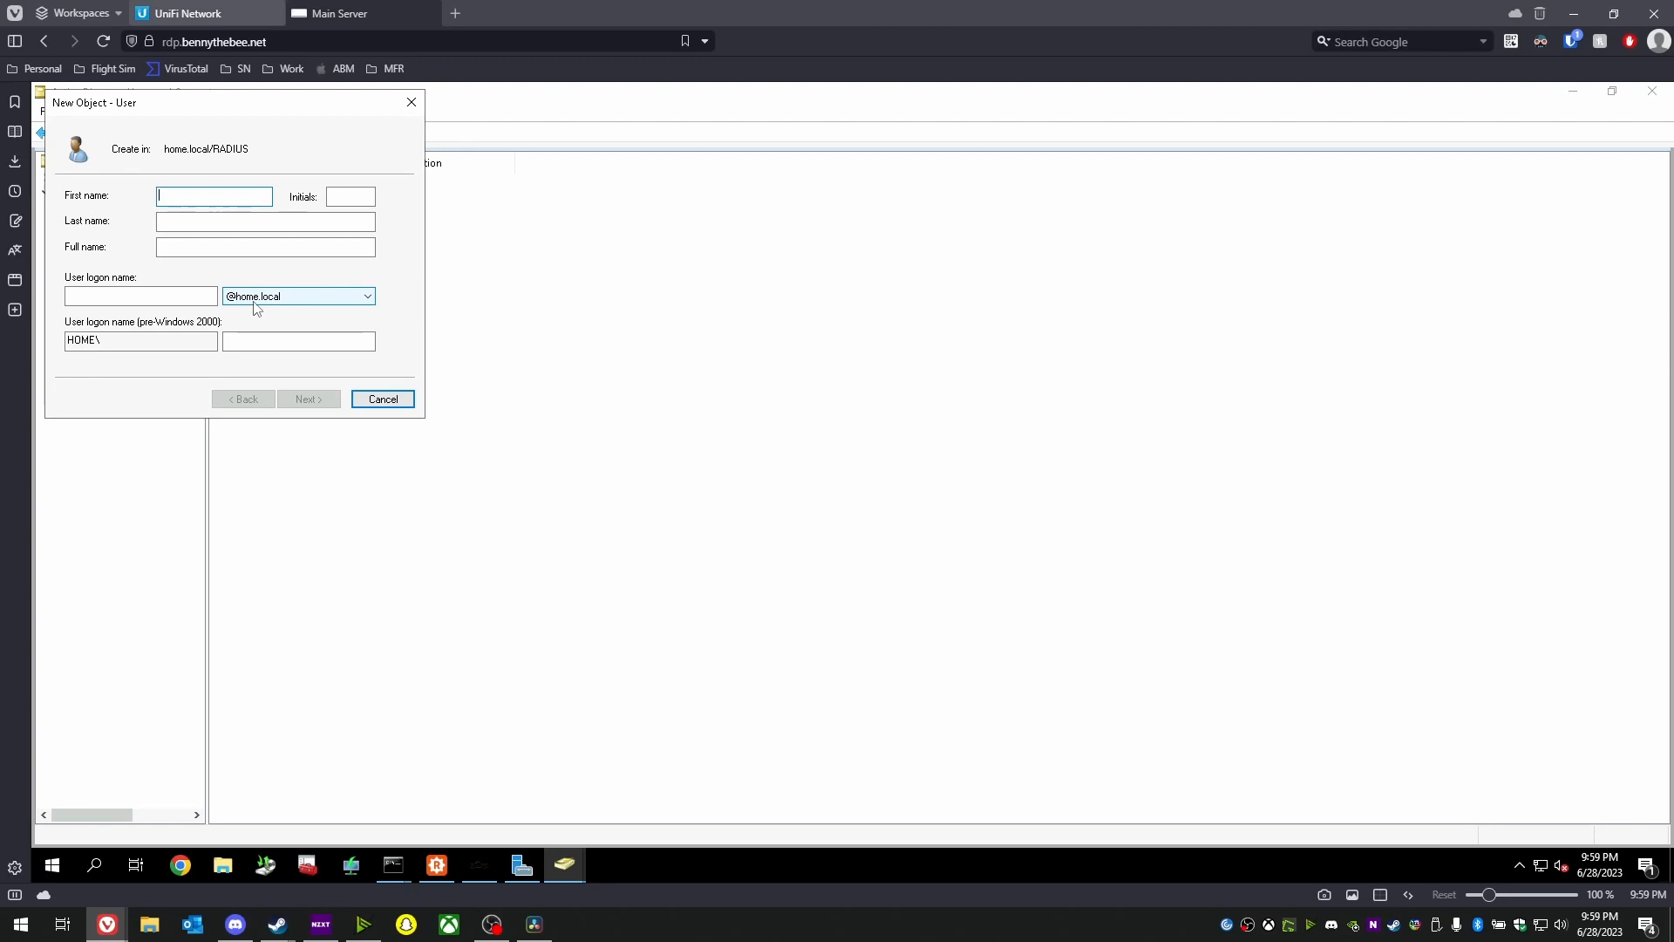
pyautogui.press('Tab')
pyautogui.press('Tab')
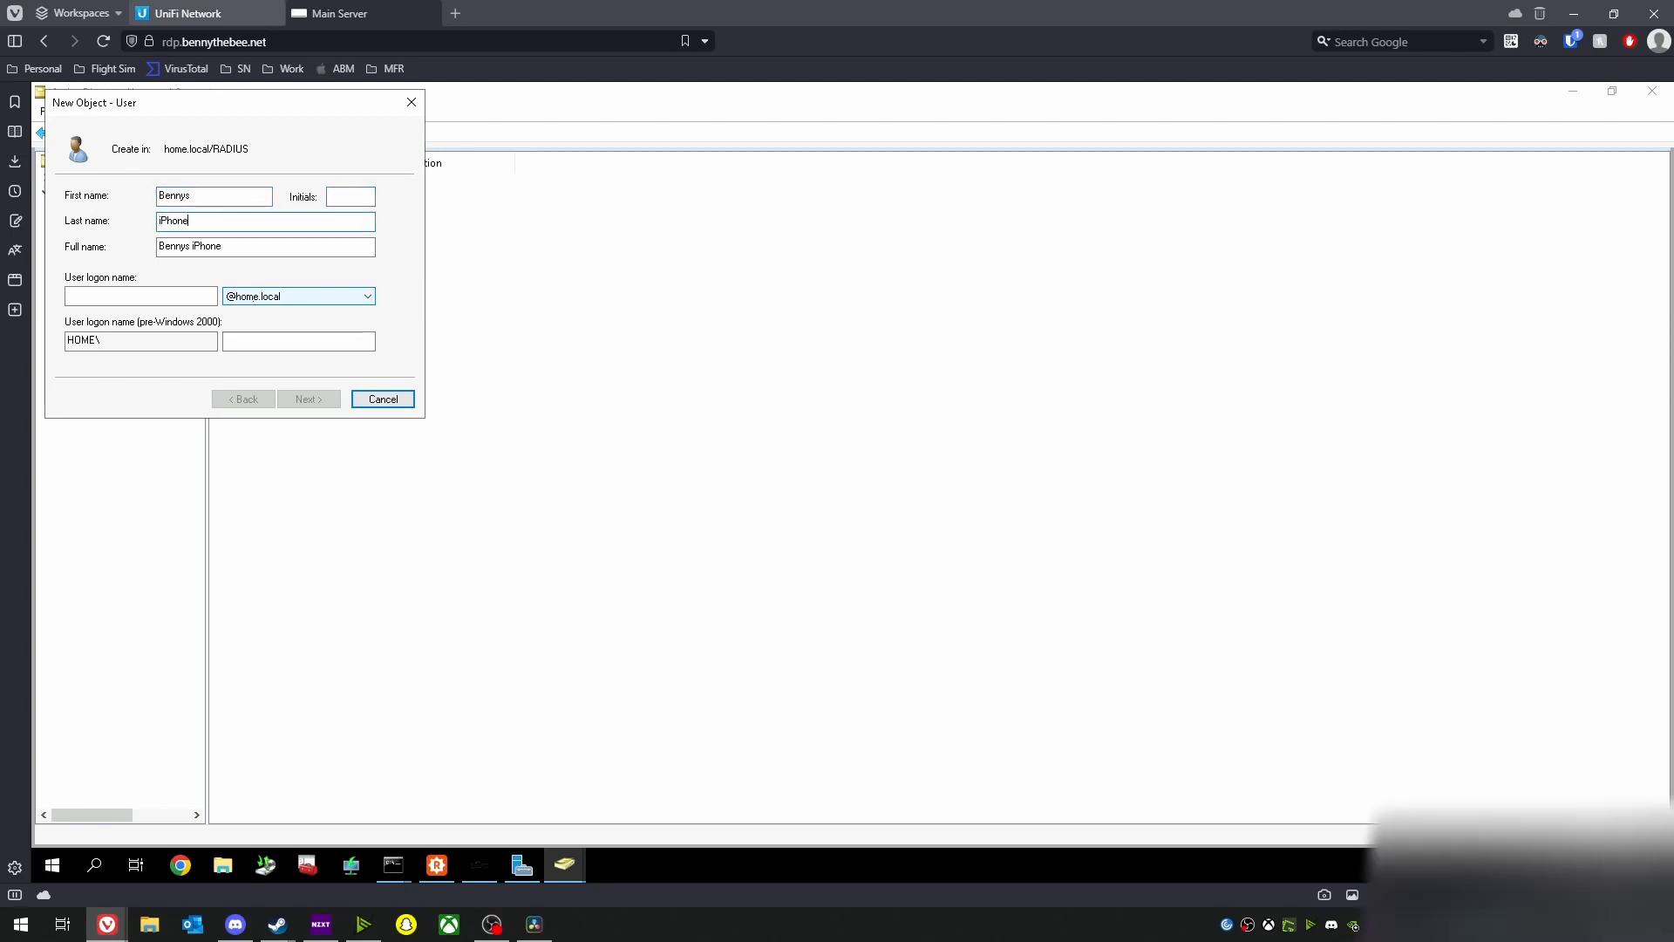
pyautogui.press('Tab')
pyautogui.press('Tab')
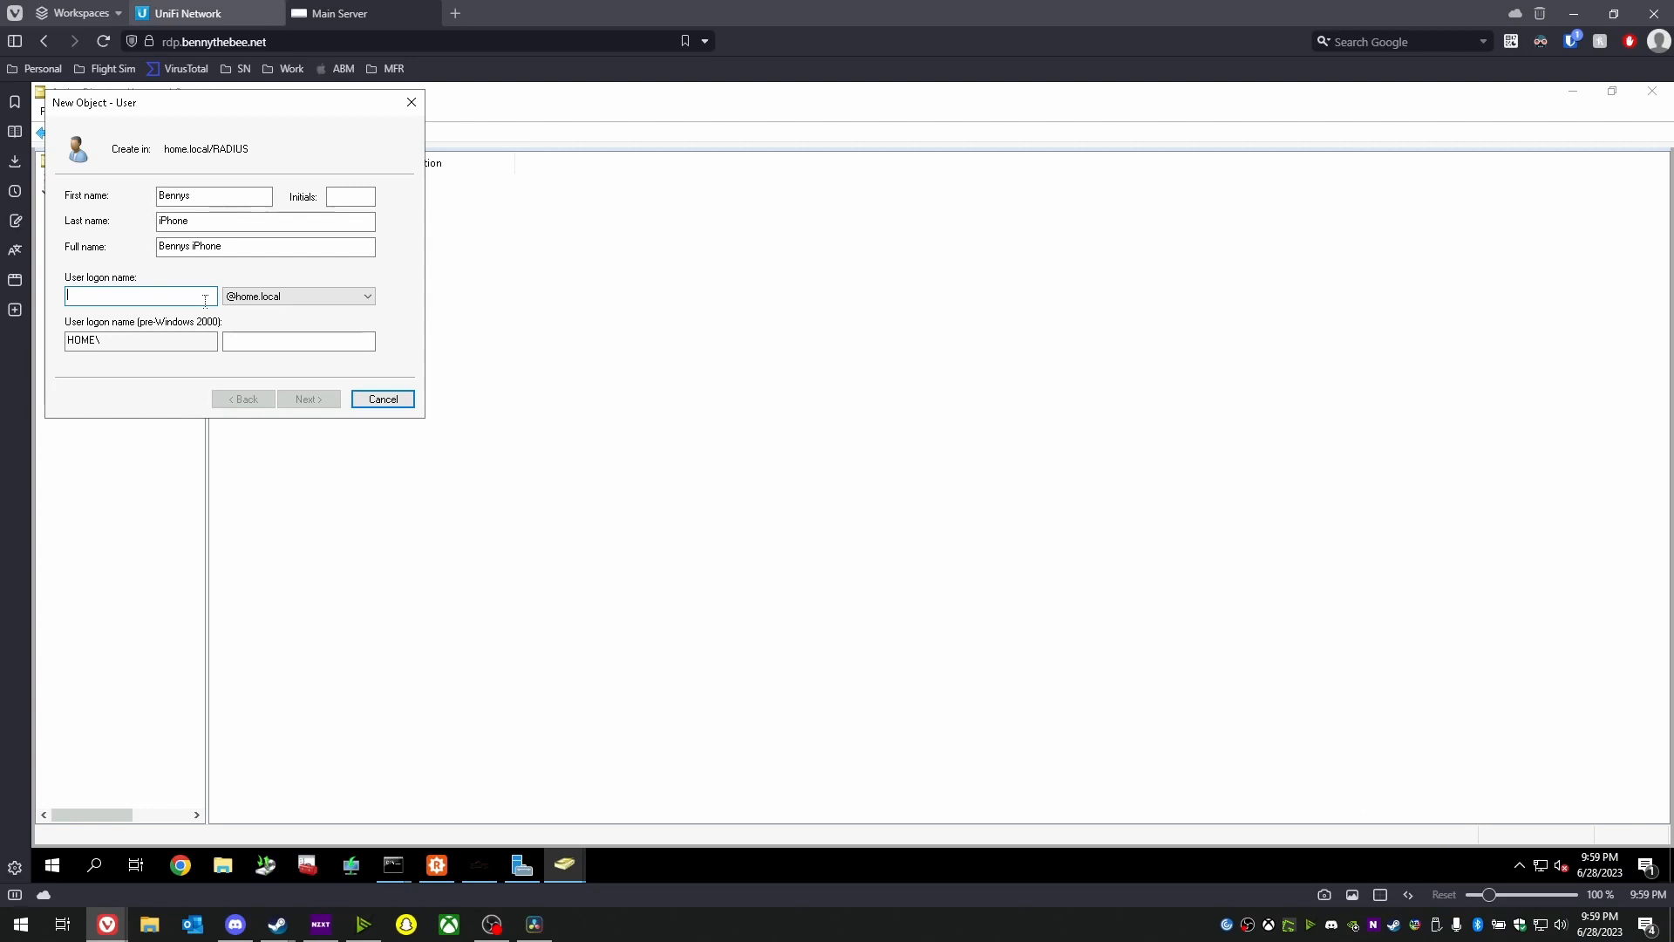
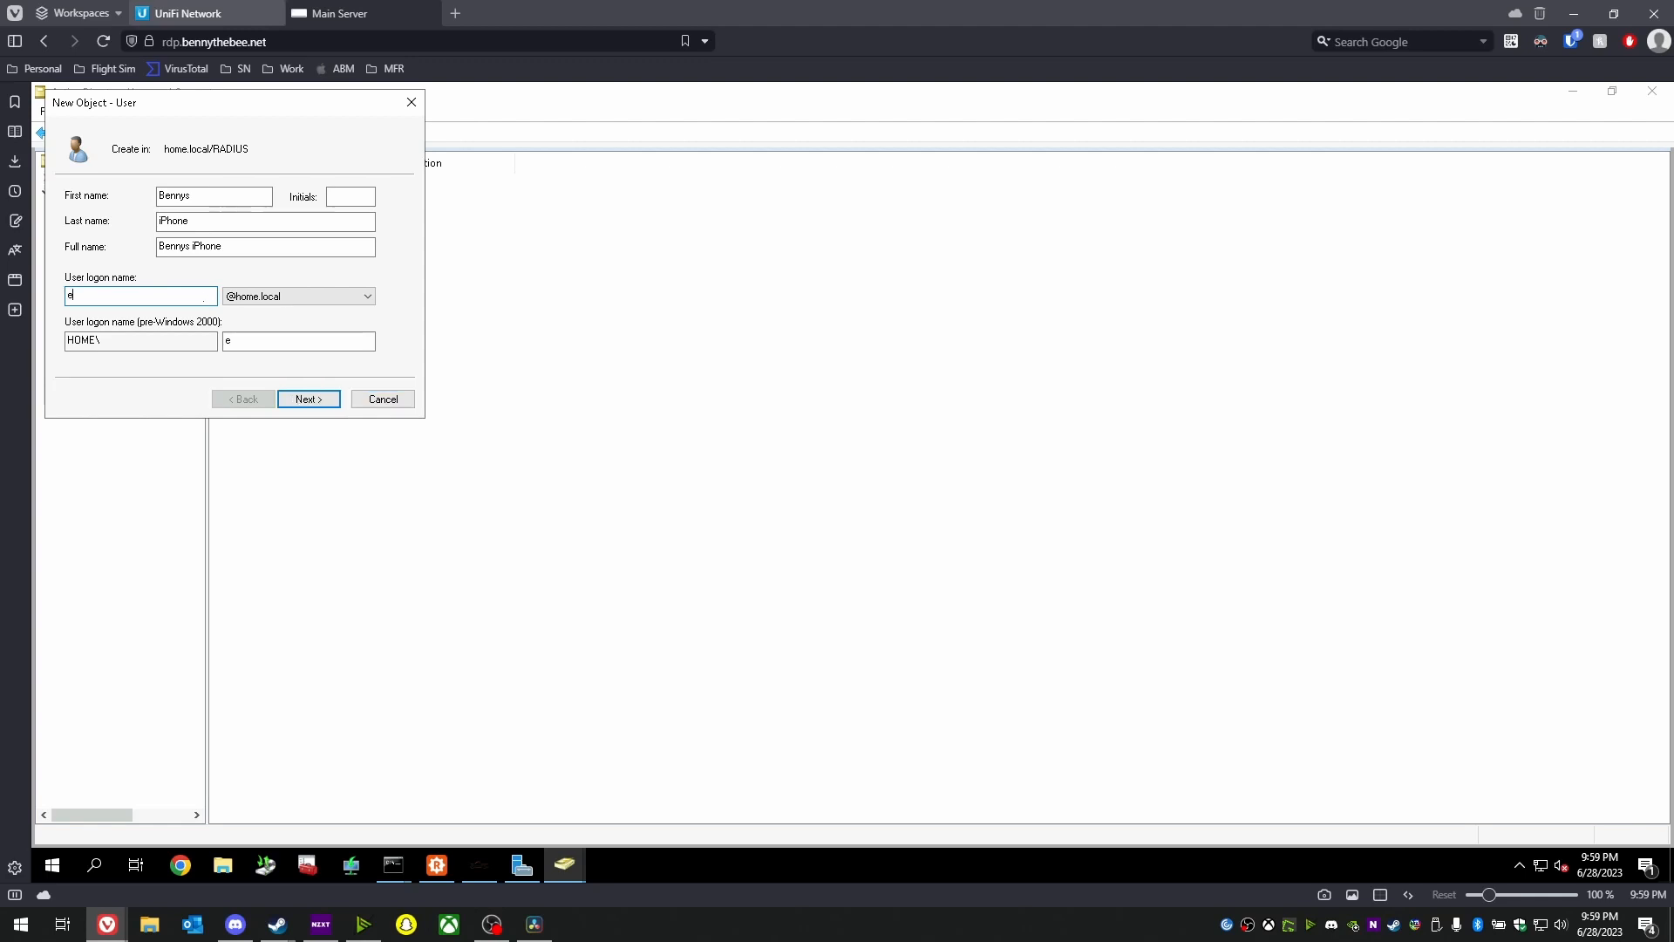
pyautogui.doubleClick(203, 298)
pyautogui.click(175, 295)
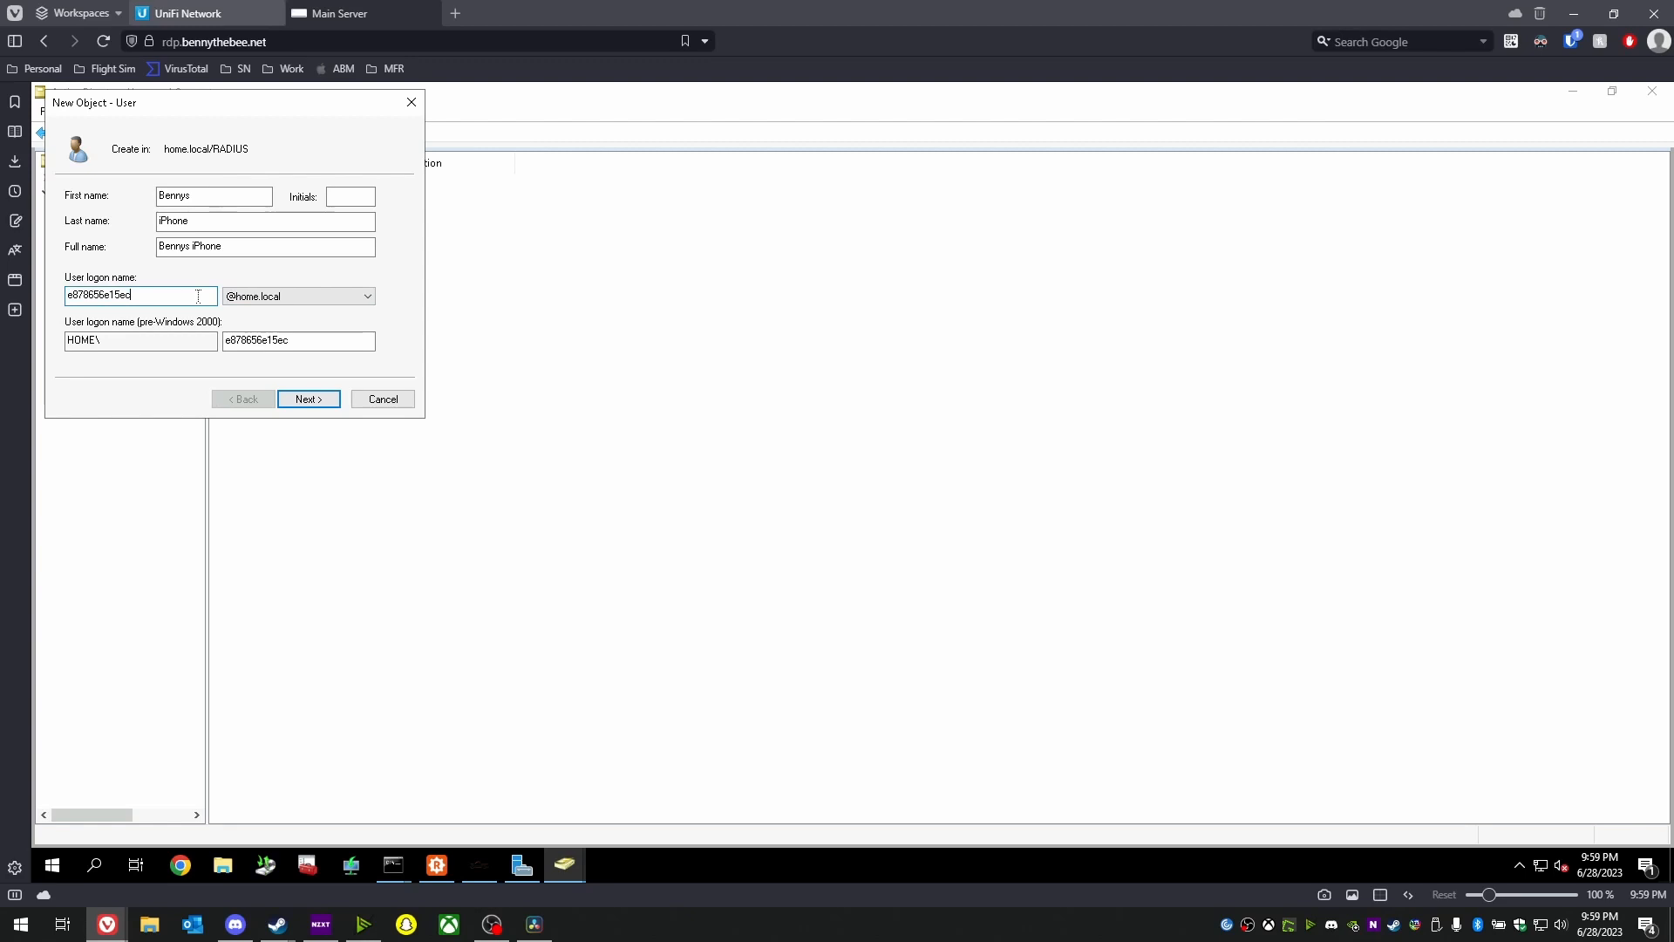
# - Paste the account password twice, set it never to expire, and finish creating the user
pyautogui.click(301, 401)
pyautogui.hotkey('ctrl', 'v')
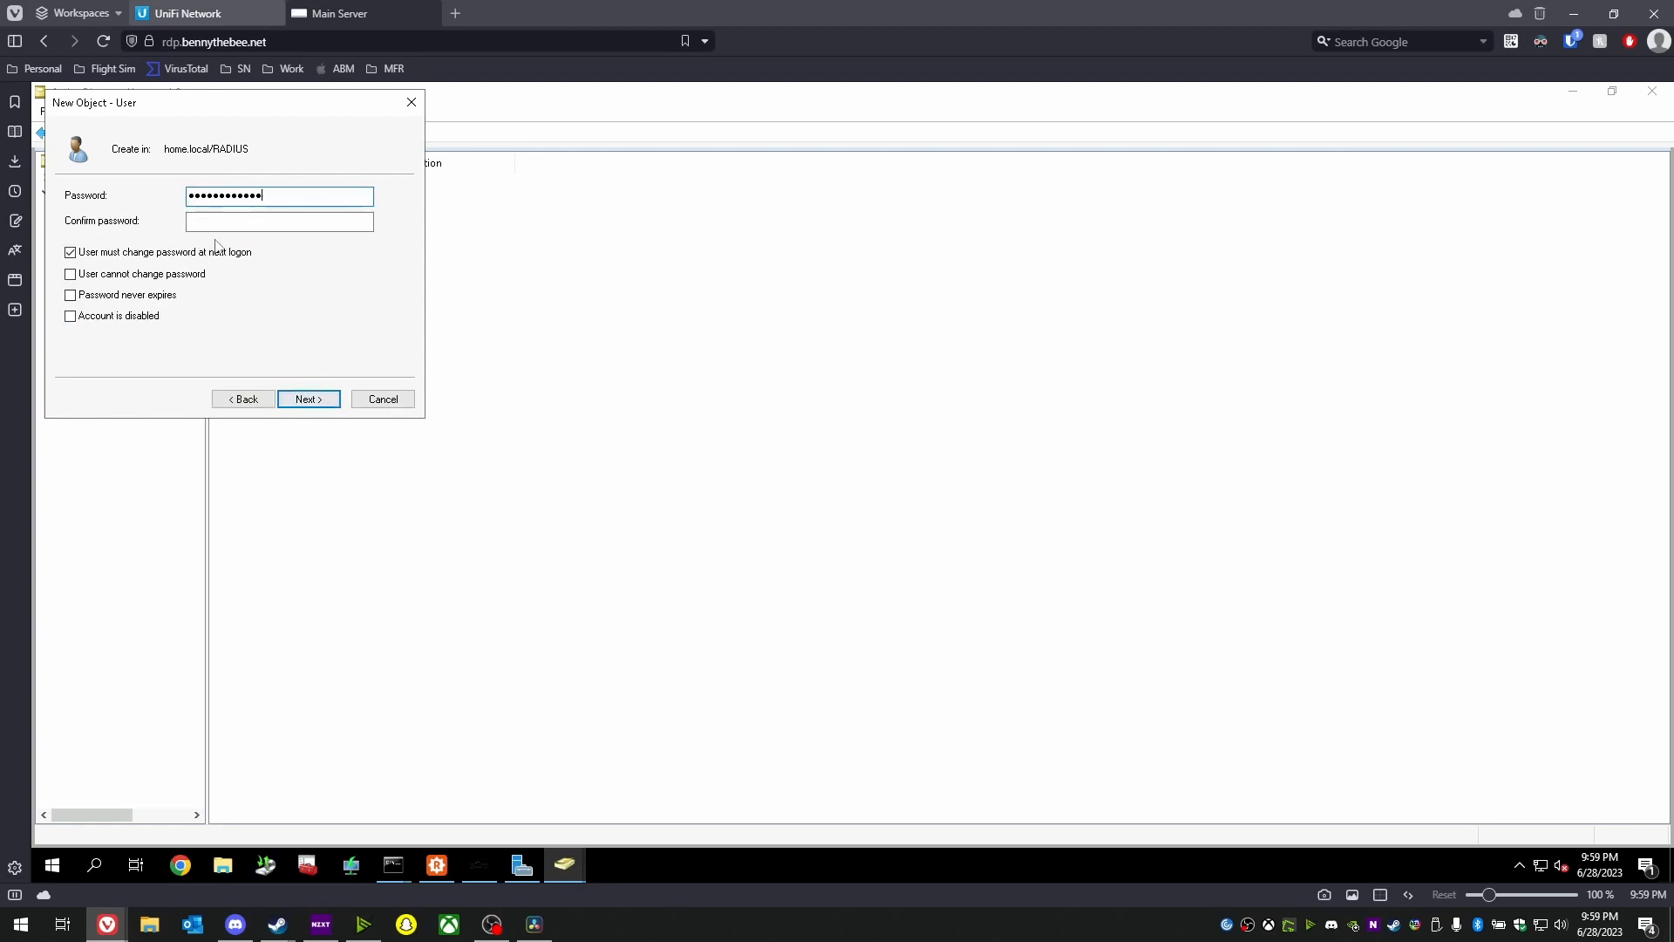
pyautogui.click(214, 225)
pyautogui.hotkey('ctrl', 'v')
pyautogui.click(104, 296)
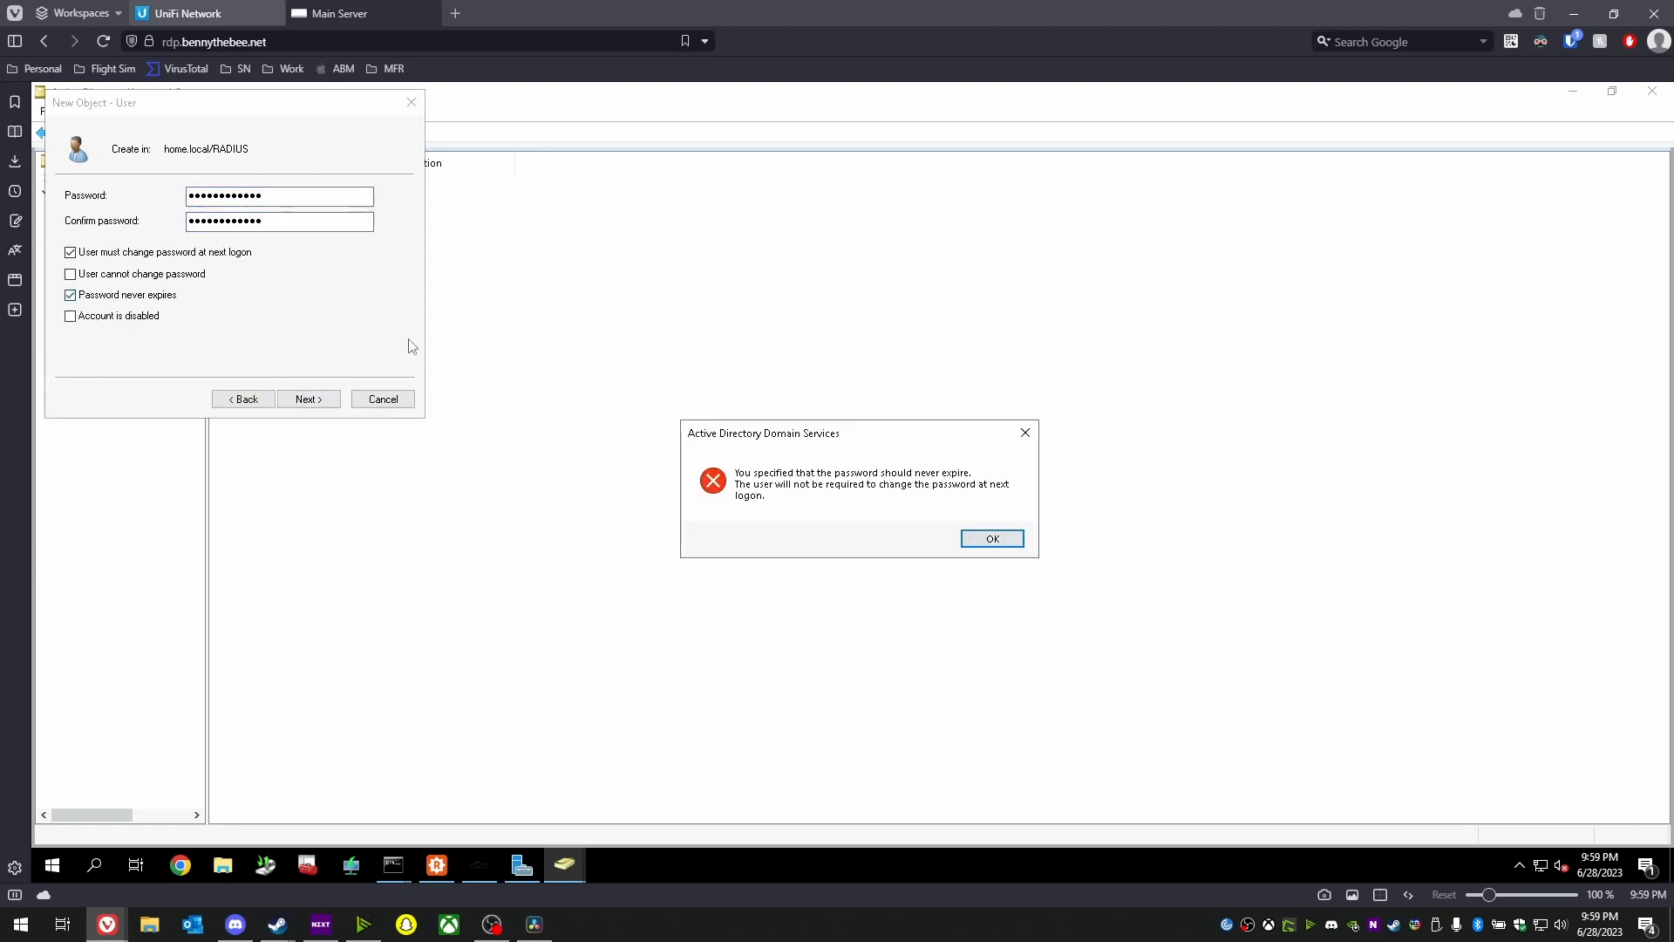
pyautogui.click(1009, 543)
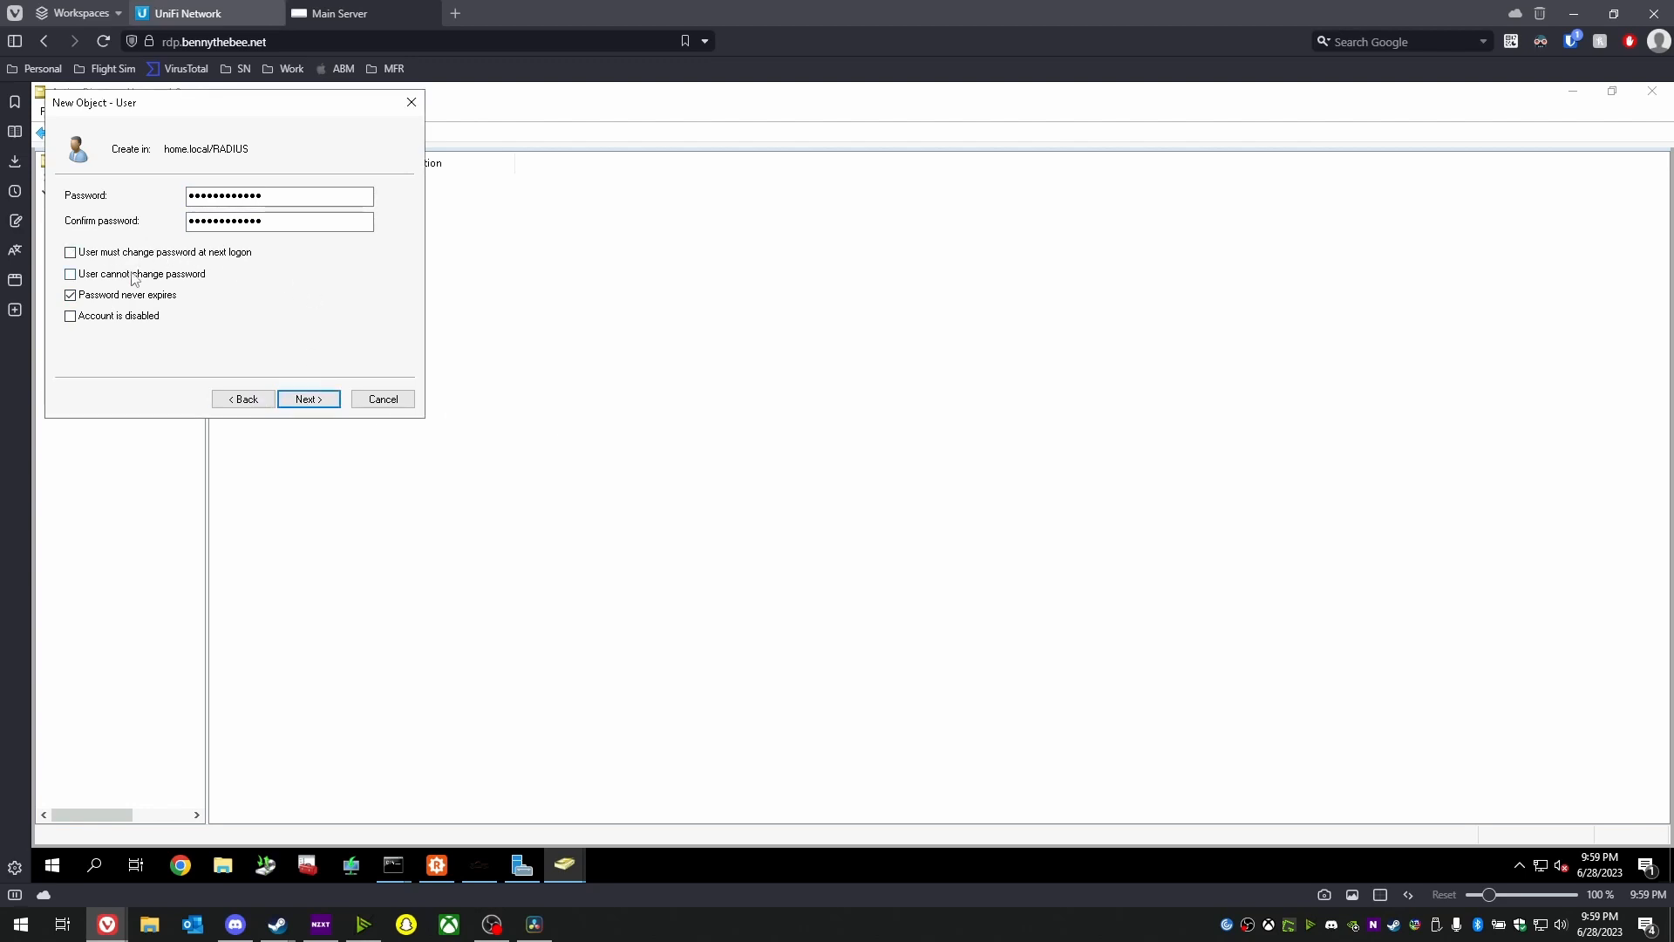
pyautogui.click(300, 398)
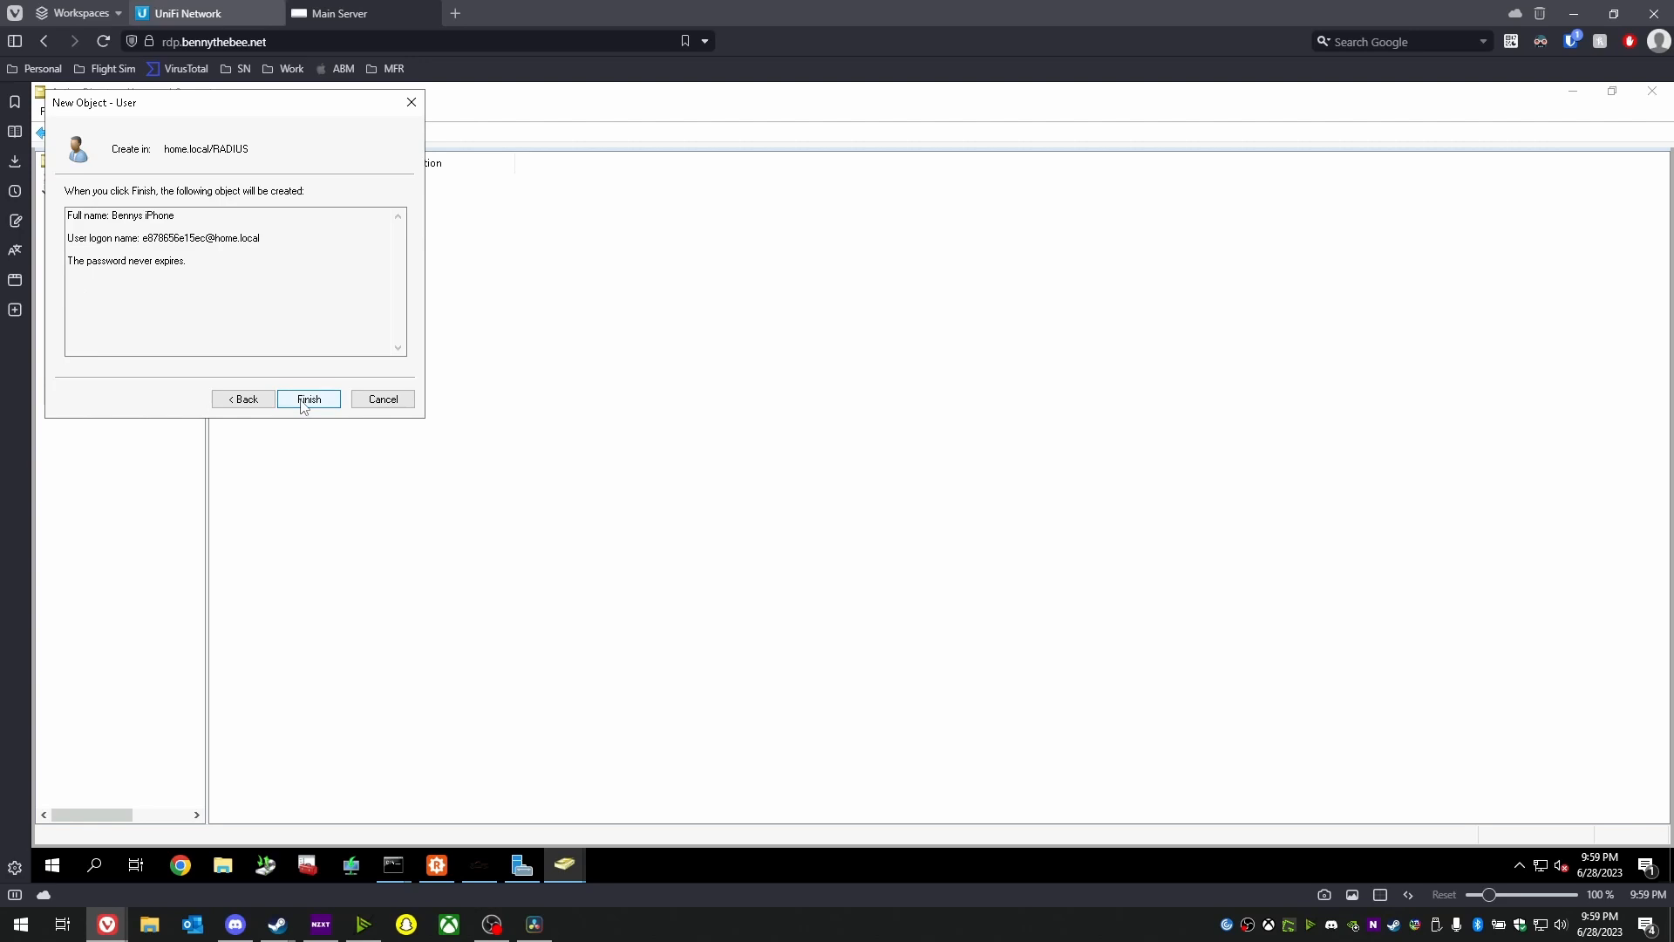
pyautogui.click(300, 399)
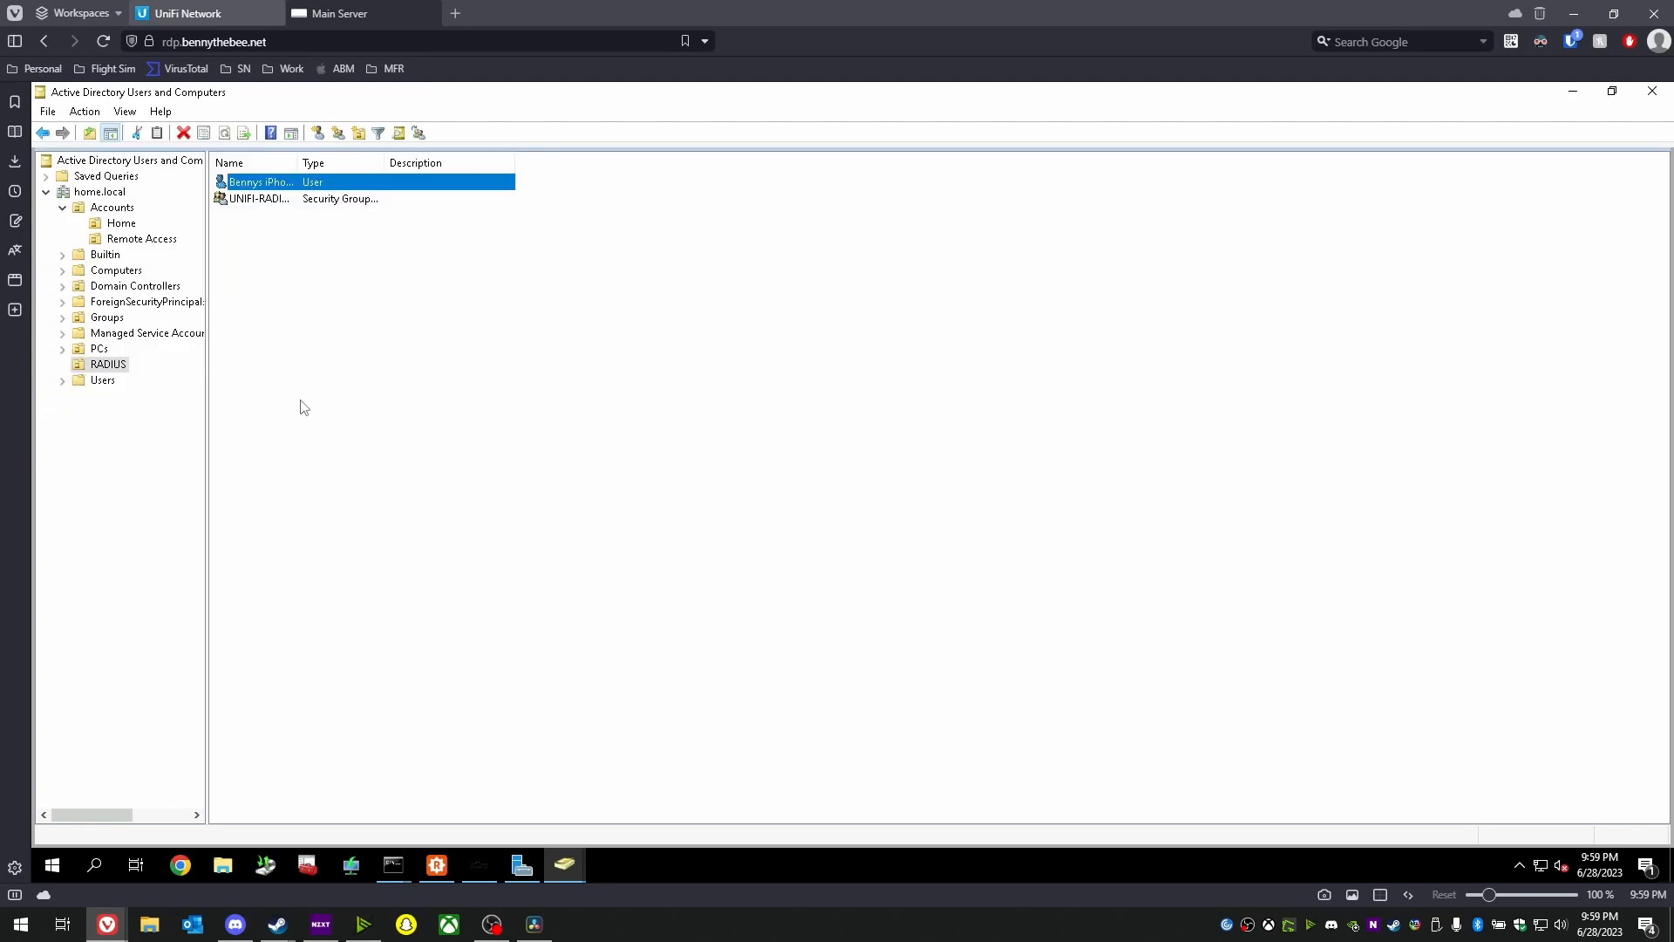
# - Add the iPhone user to the UNIFI-RADIUS-VLAN10 group under Member Of and save
pyautogui.doubleClick(264, 185)
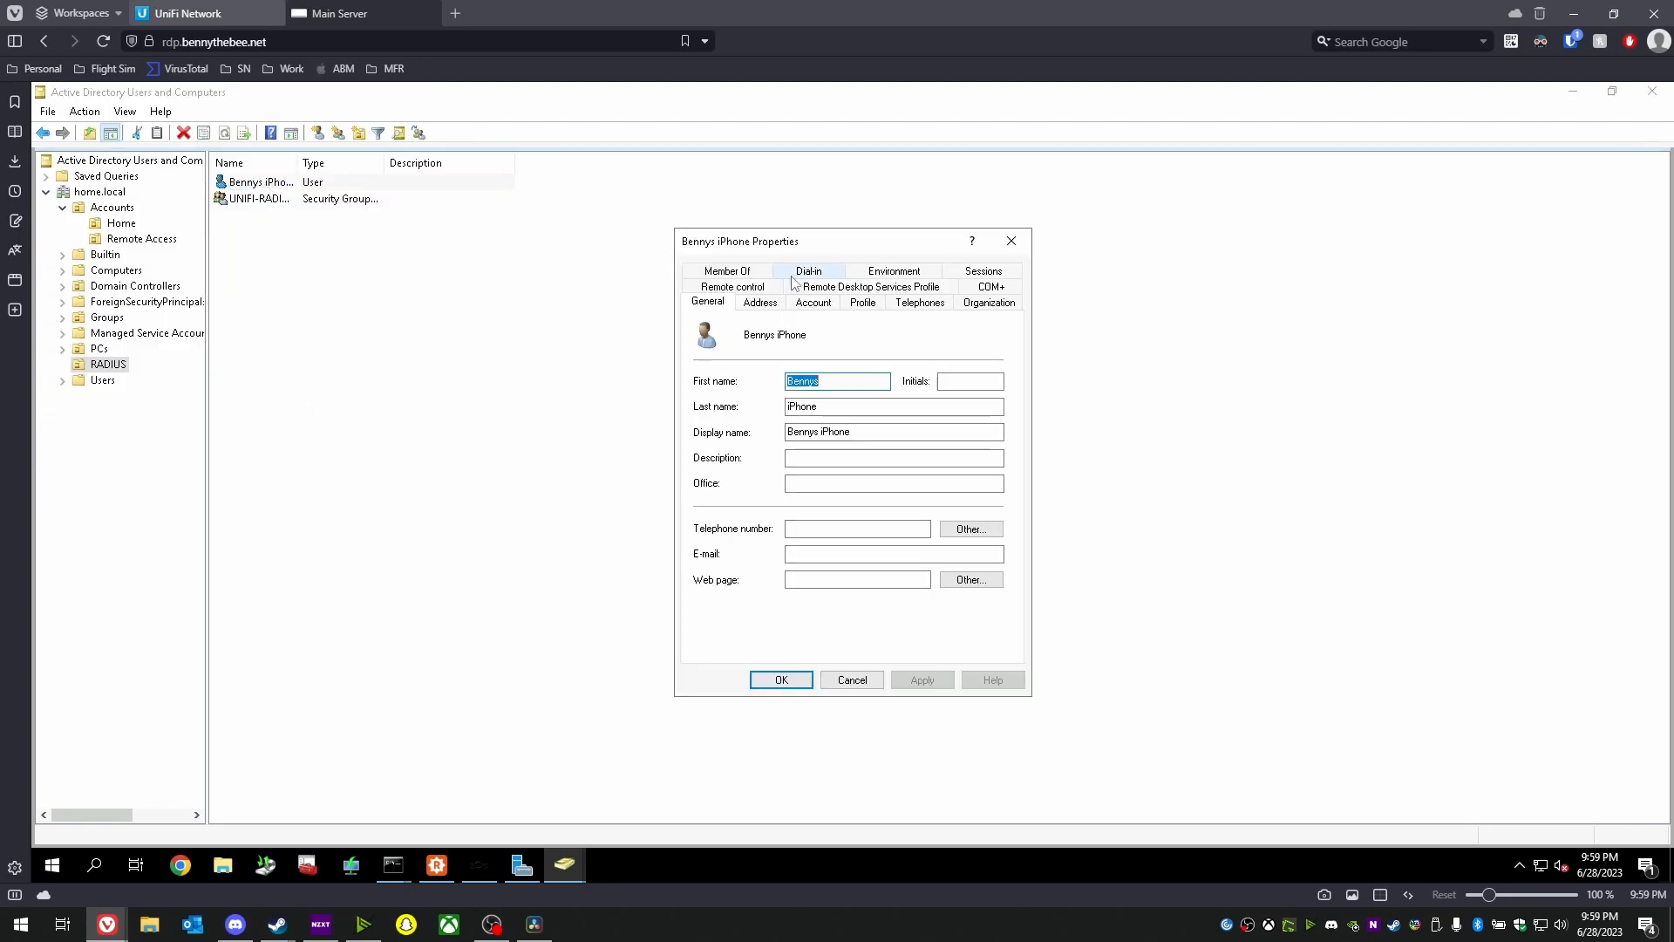
pyautogui.click(727, 271)
pyautogui.click(725, 511)
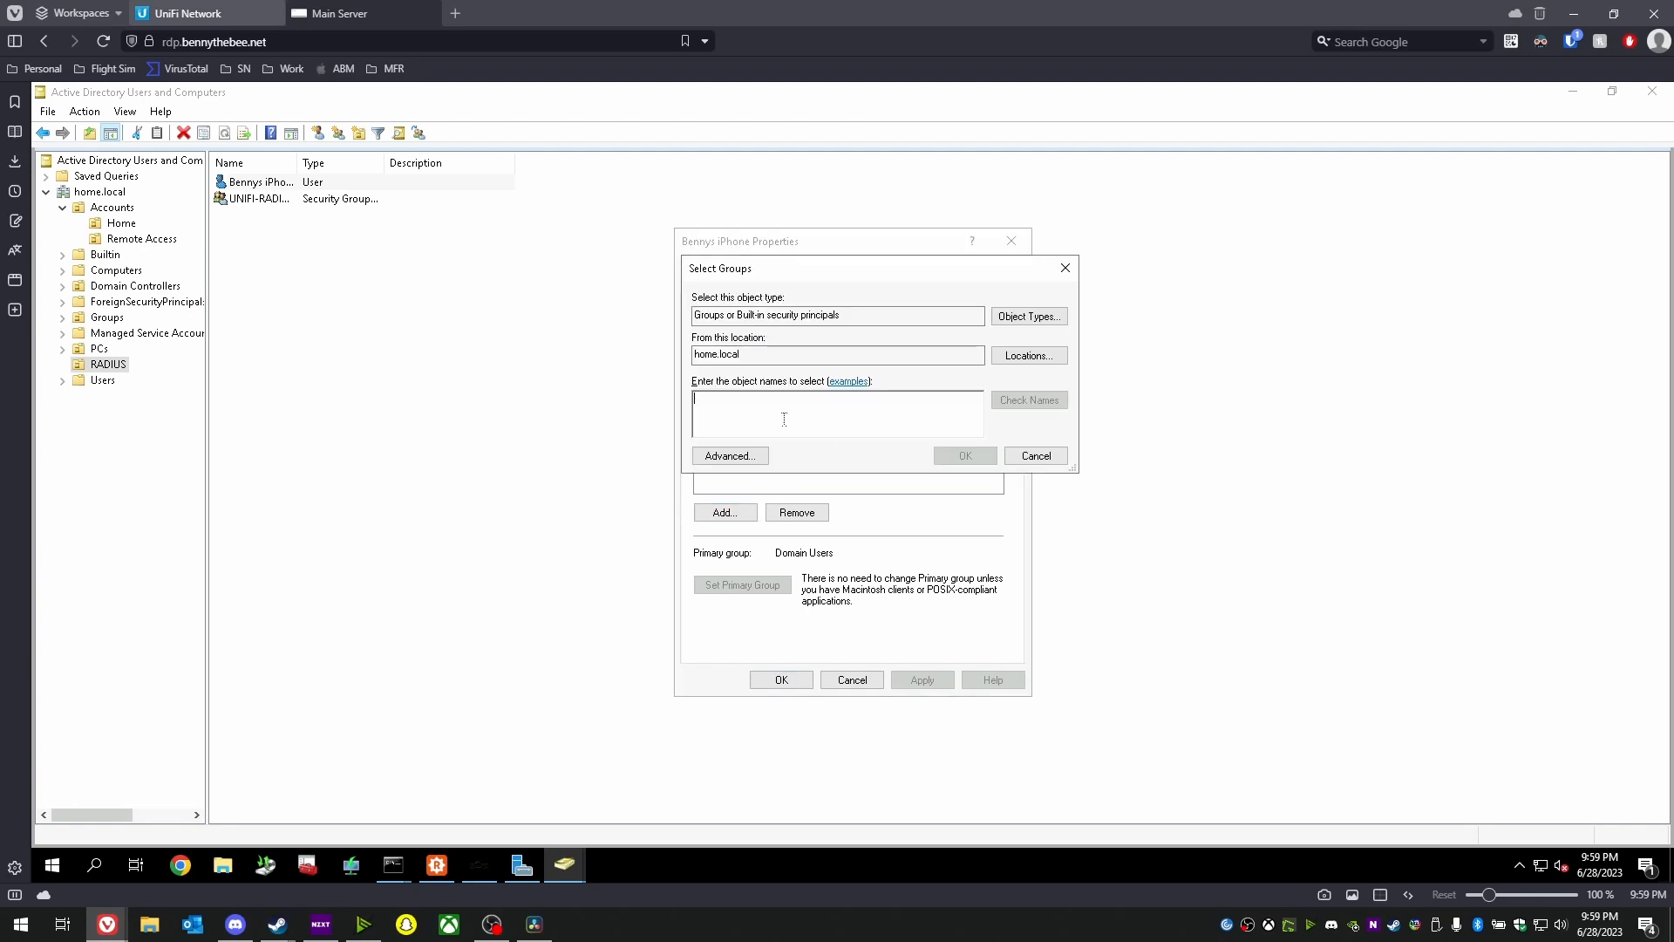
pyautogui.write('unifi')
pyautogui.press('Return')
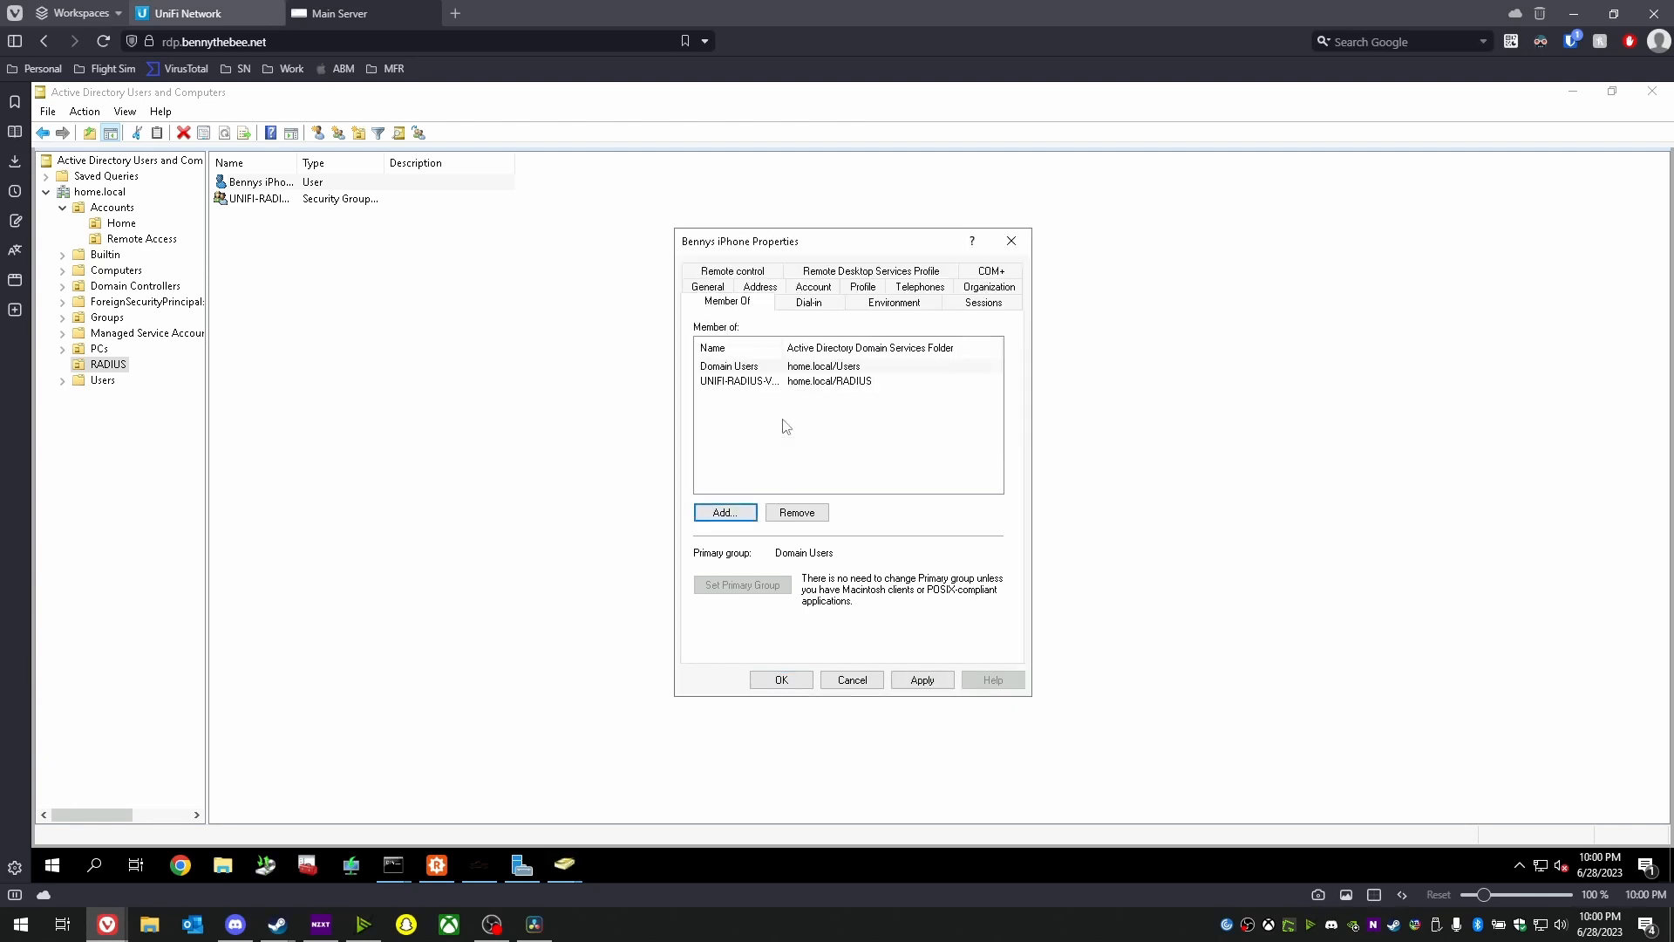
pyautogui.click(921, 679)
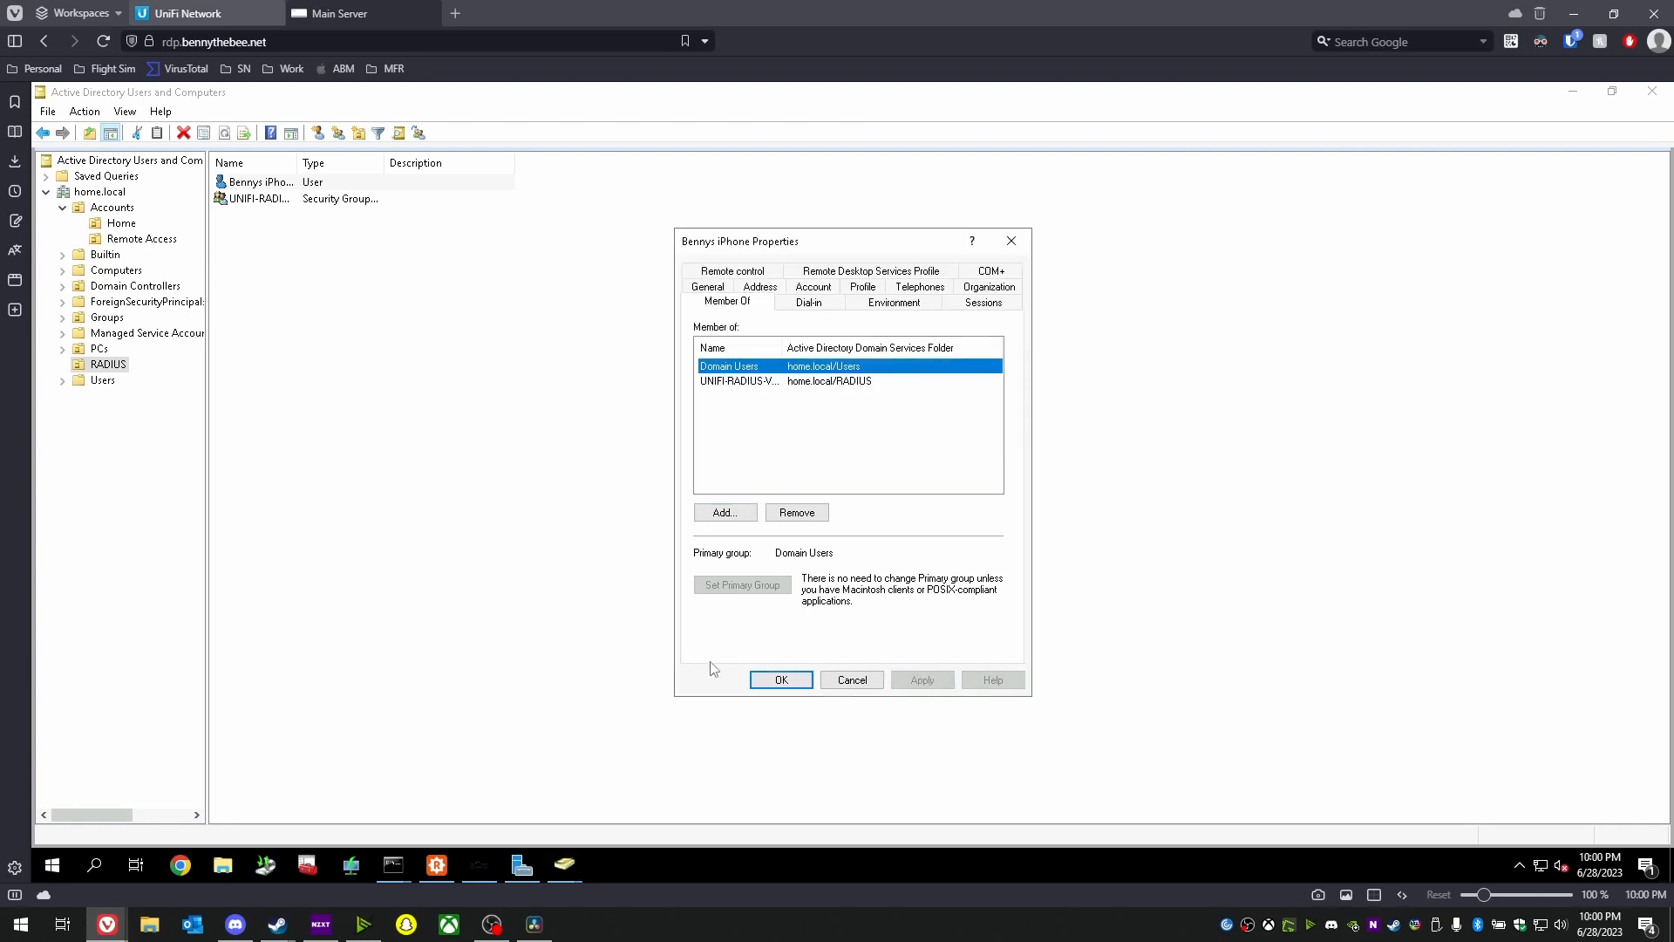
pyautogui.click(786, 681)
pyautogui.click(568, 447)
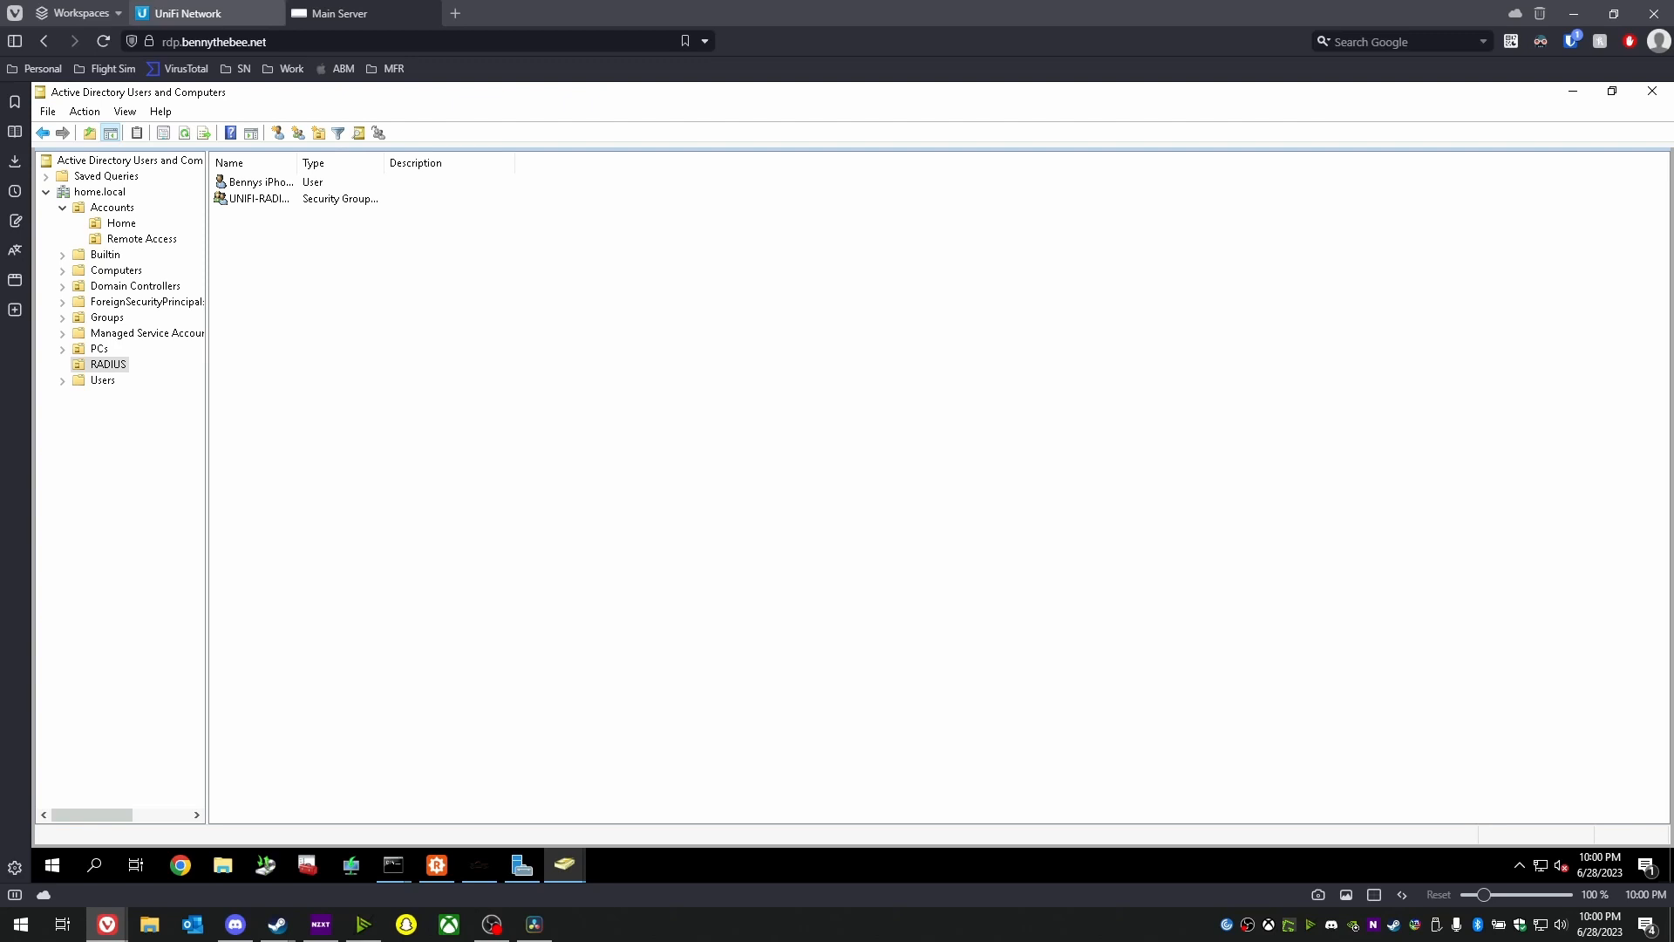
# - Launch Network Policy Server from the MAIN server, maximize it, and select Bedroom AP under RADIUS Clients
pyautogui.click(521, 864)
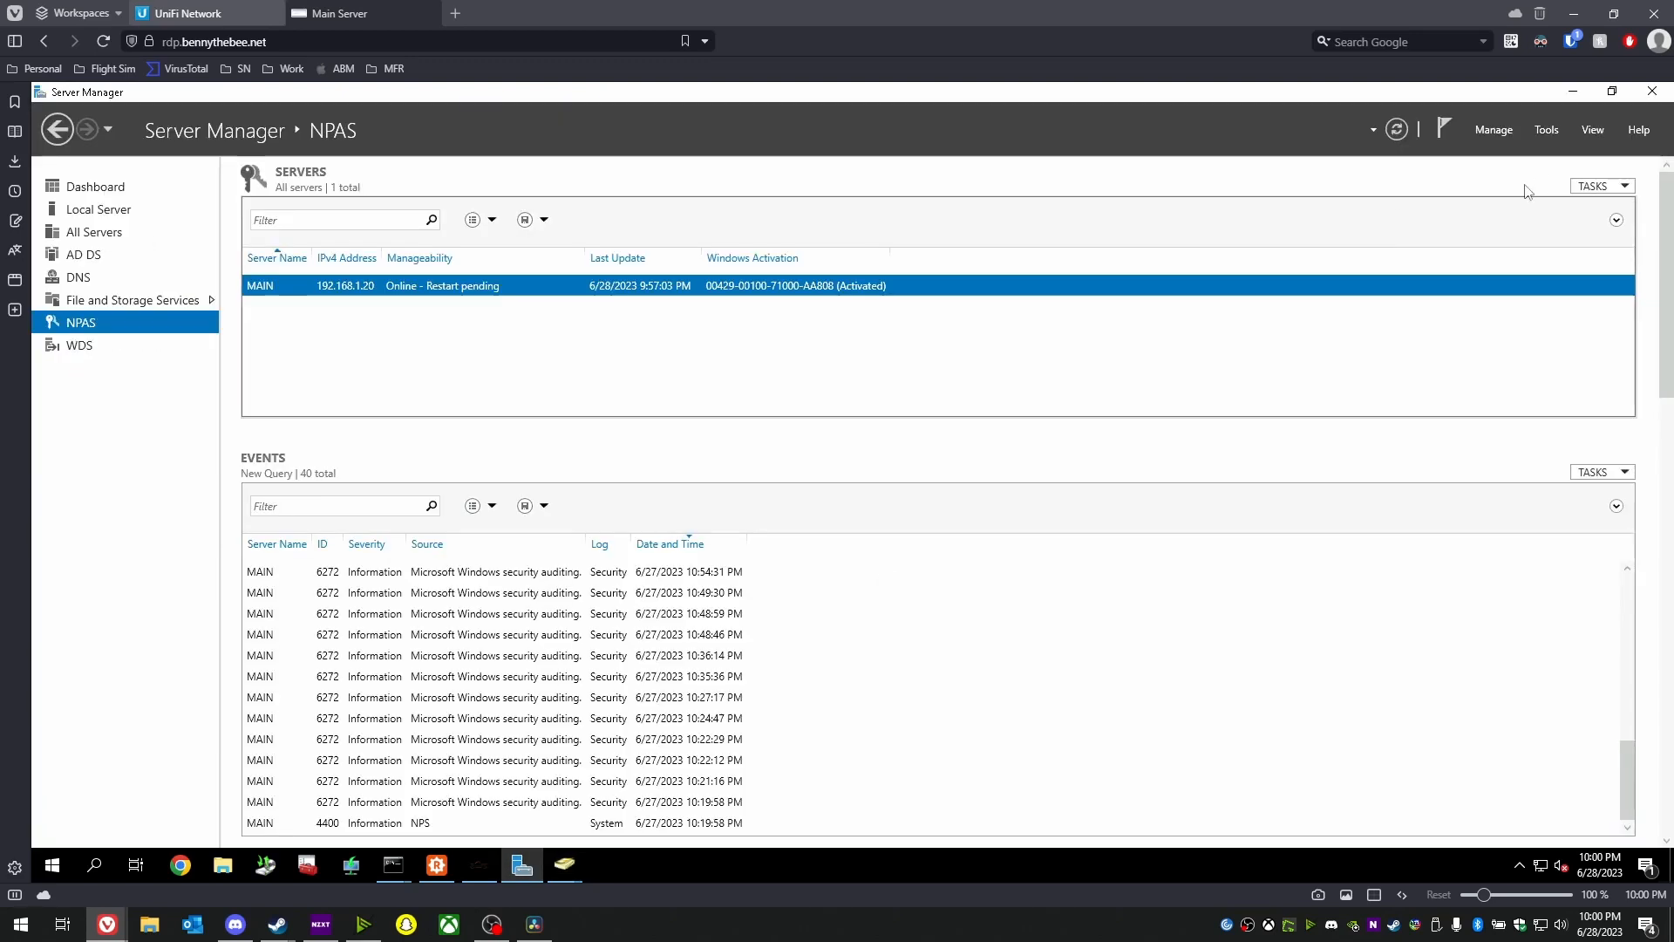
pyautogui.rightClick(404, 289)
pyautogui.click(476, 424)
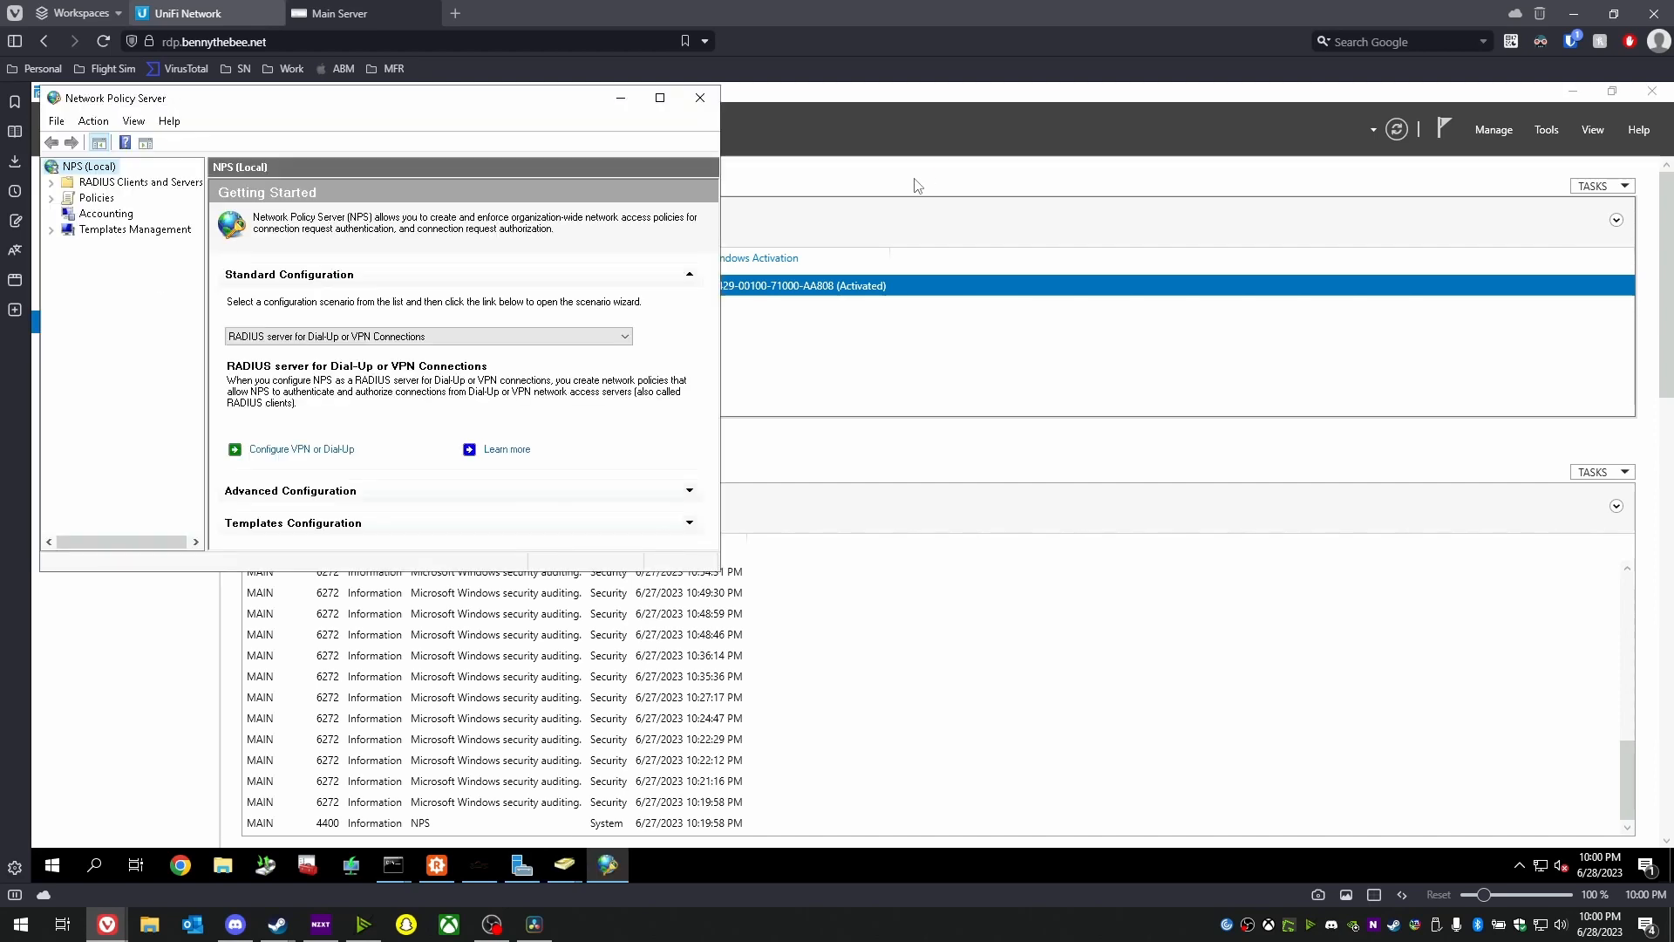
pyautogui.click(661, 99)
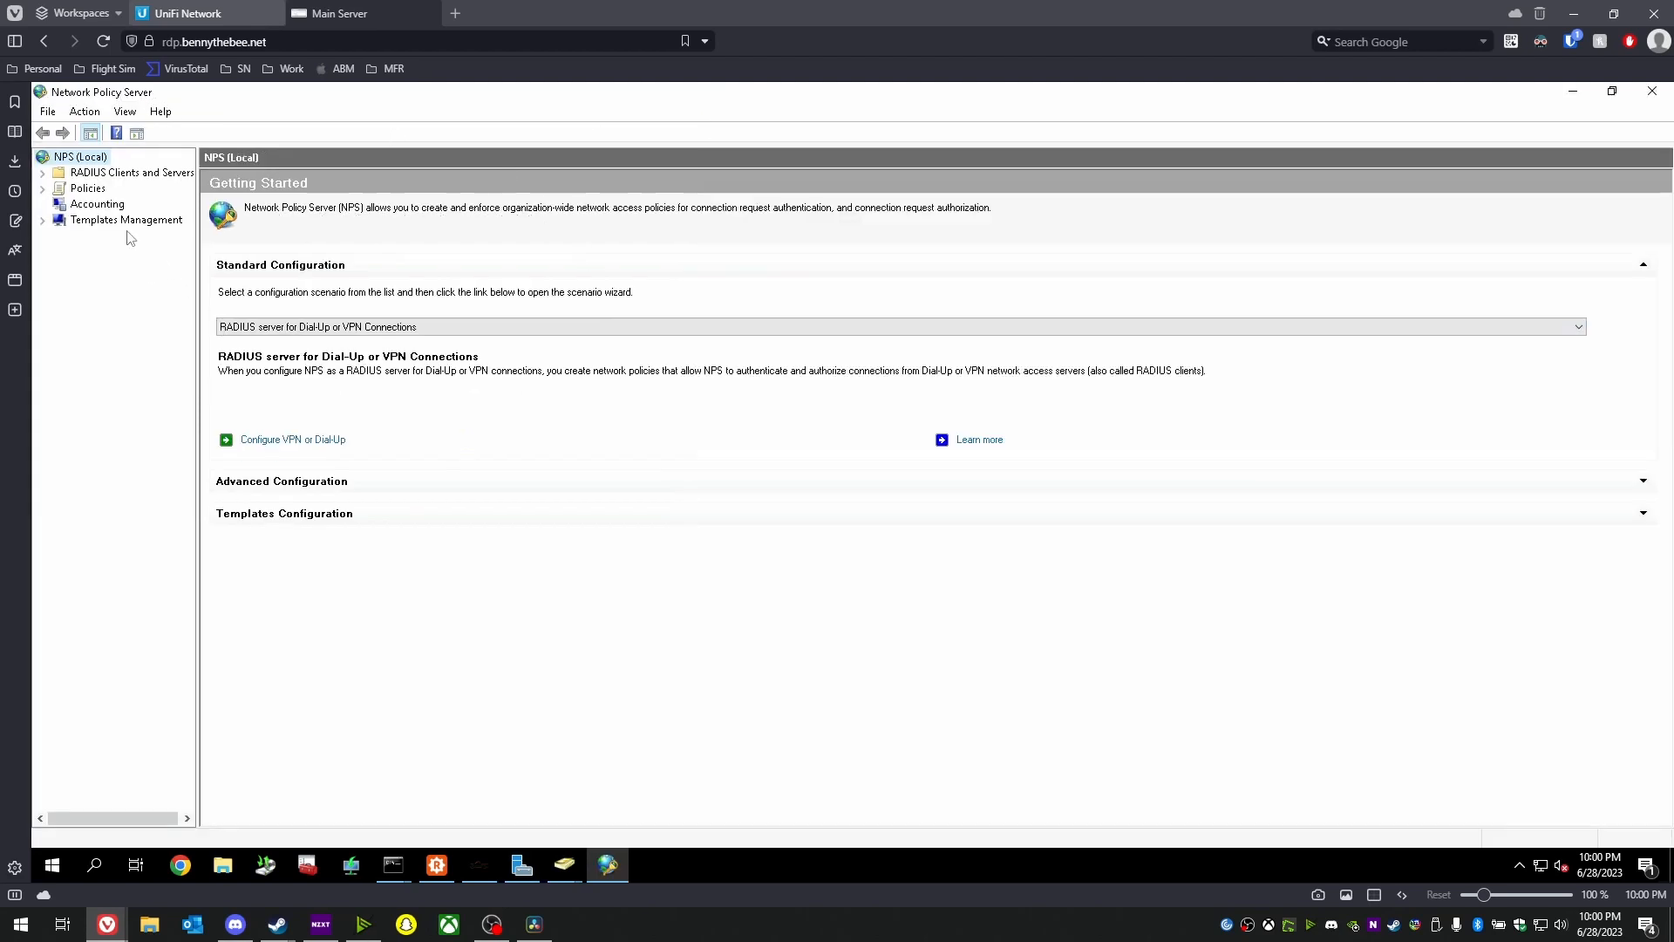
pyautogui.doubleClick(97, 173)
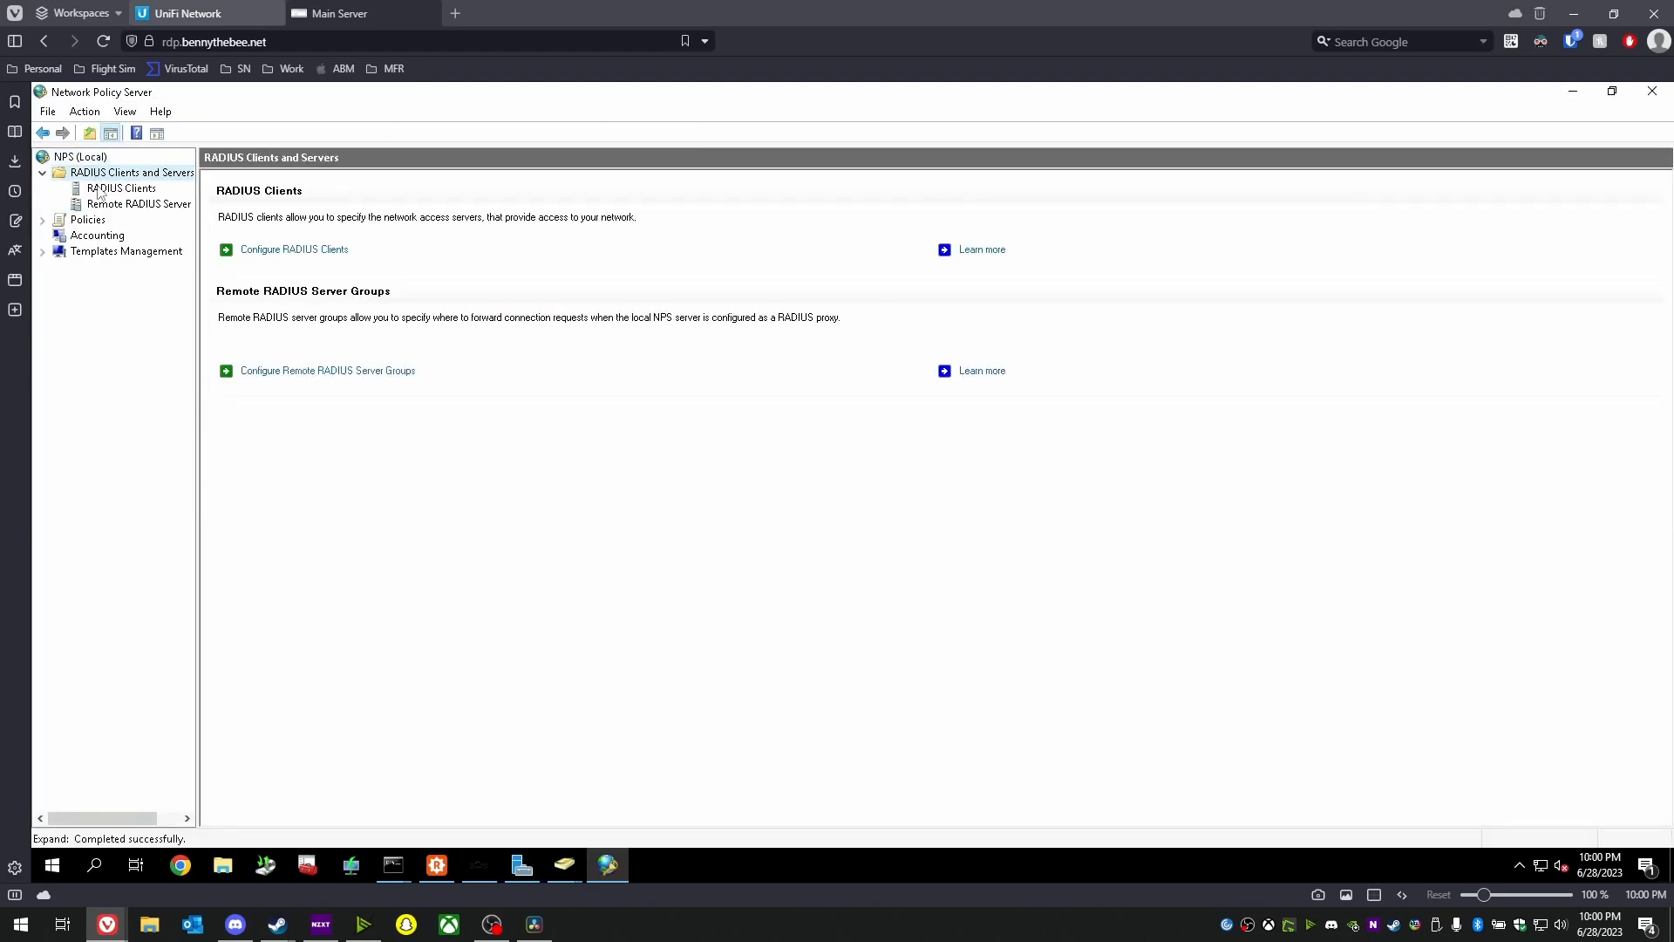
pyautogui.click(115, 191)
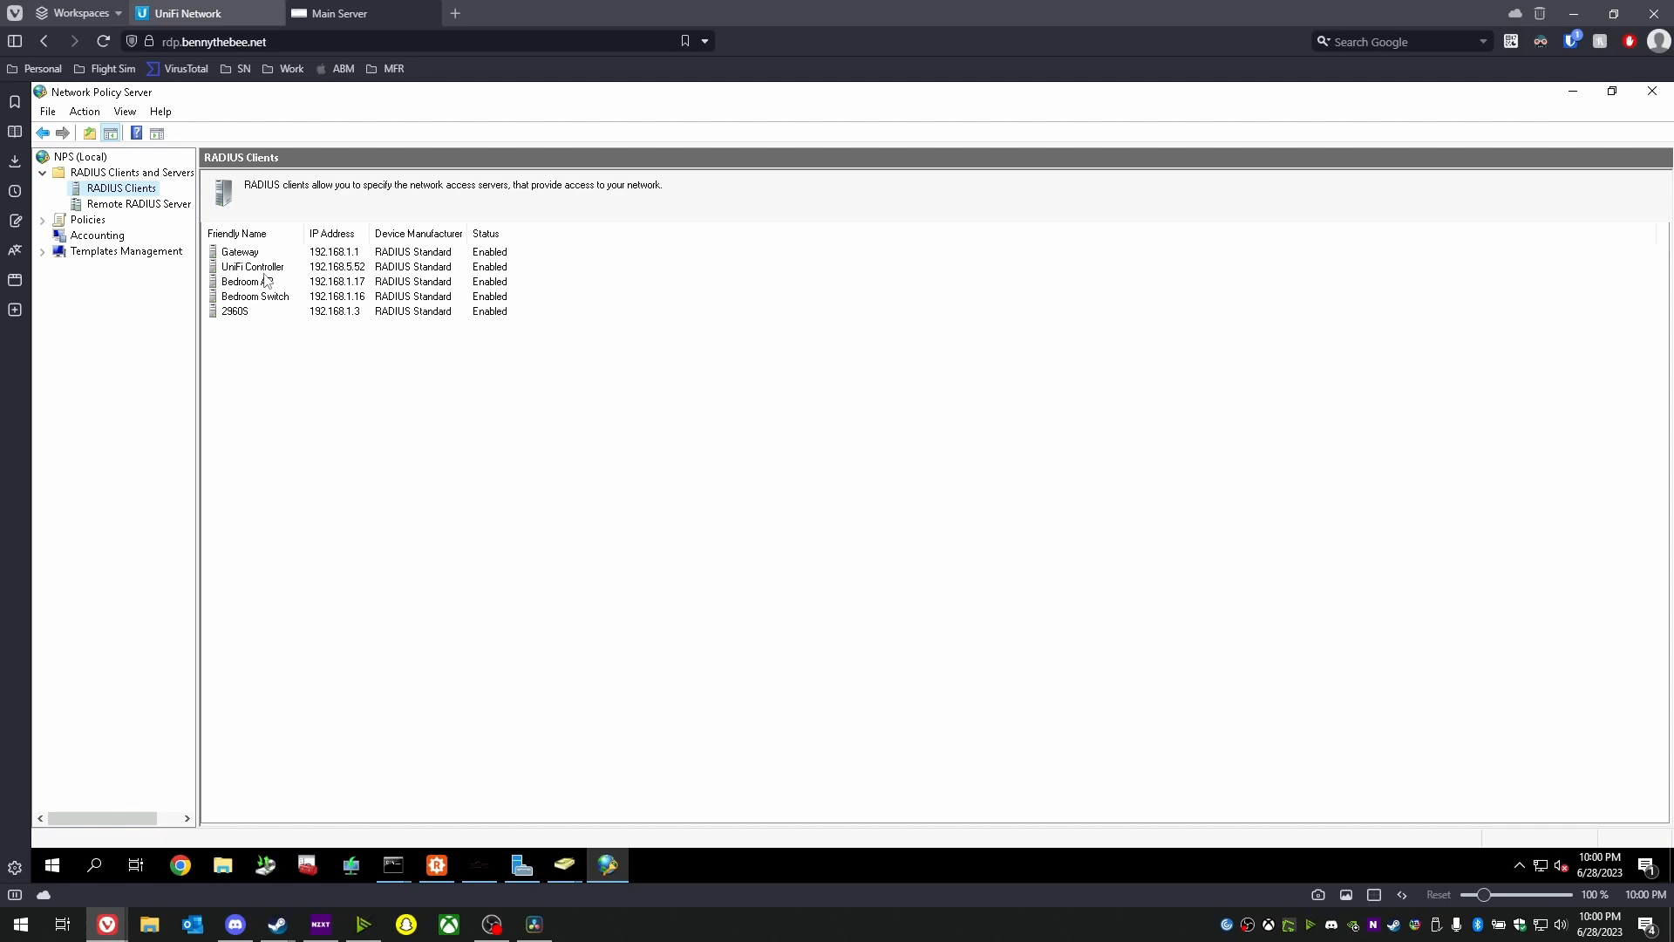
pyautogui.click(243, 285)
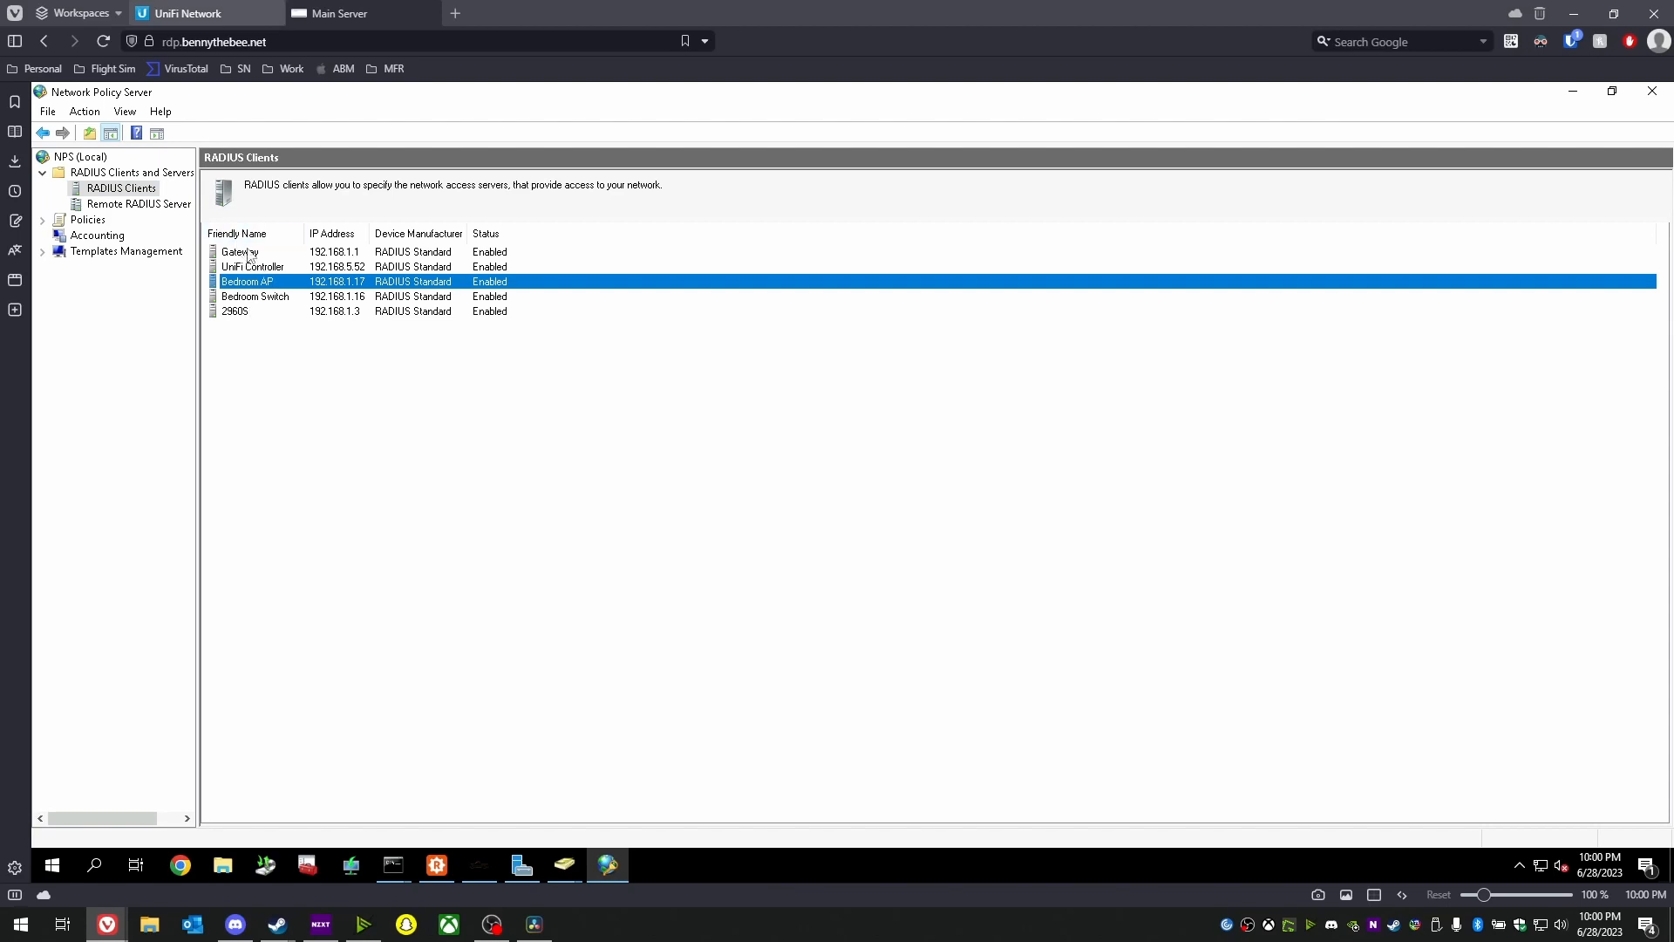
pyautogui.rightClick(121, 190)
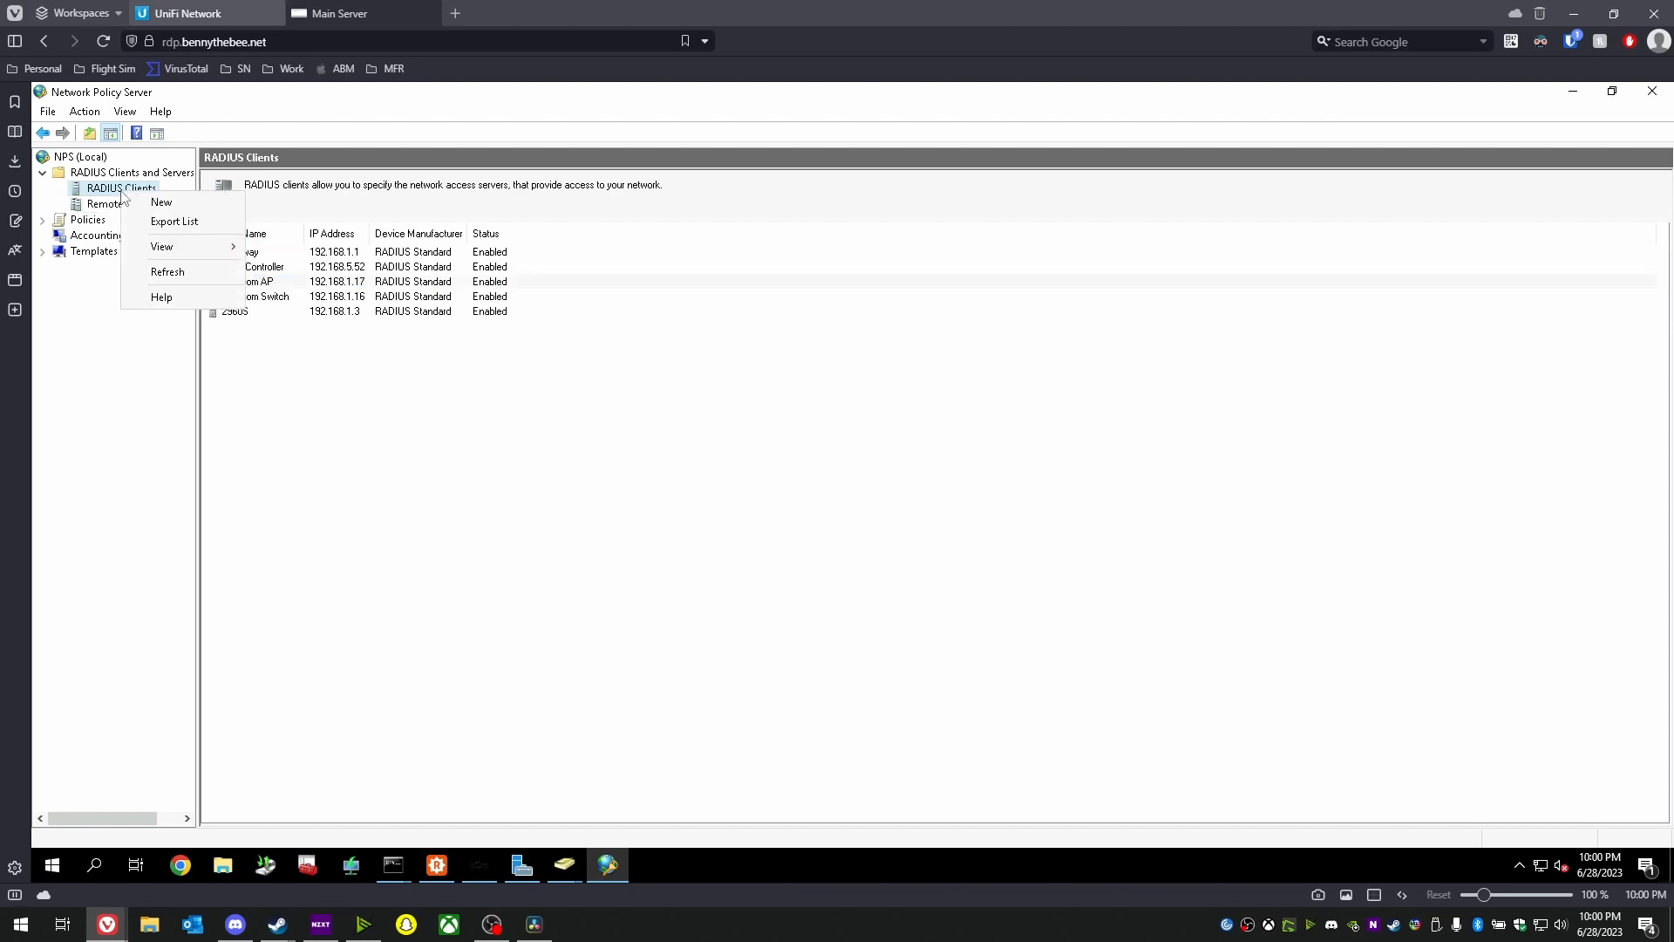
pyautogui.click(144, 203)
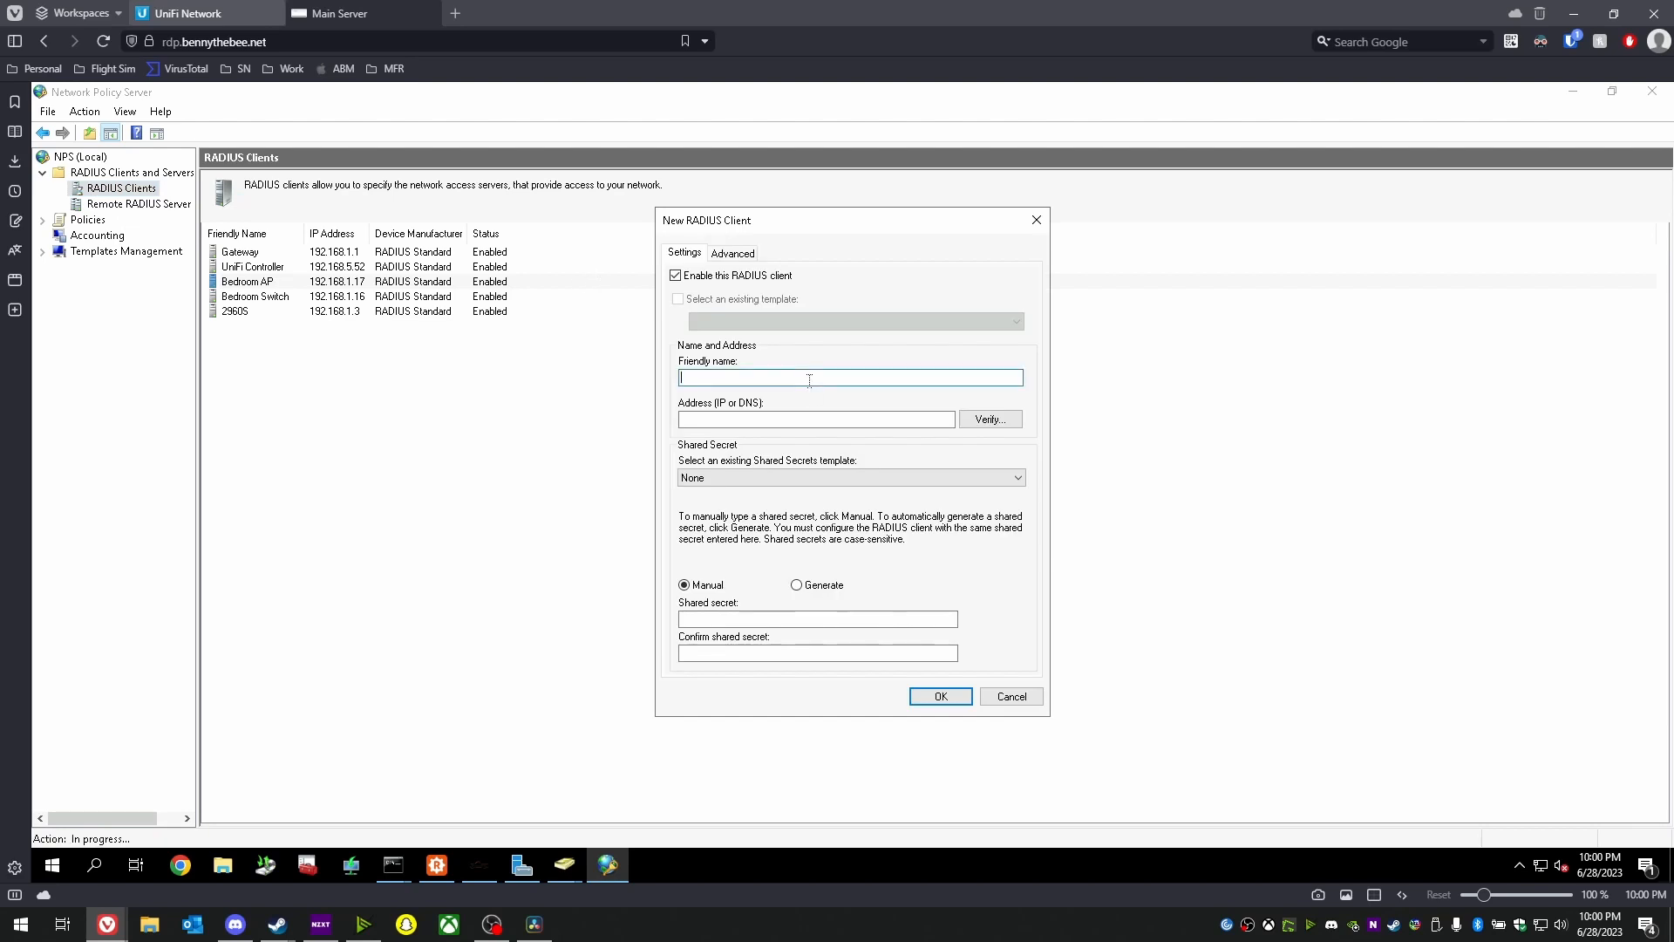
pyautogui.write('Bedroom AP')
pyautogui.press('Tab')
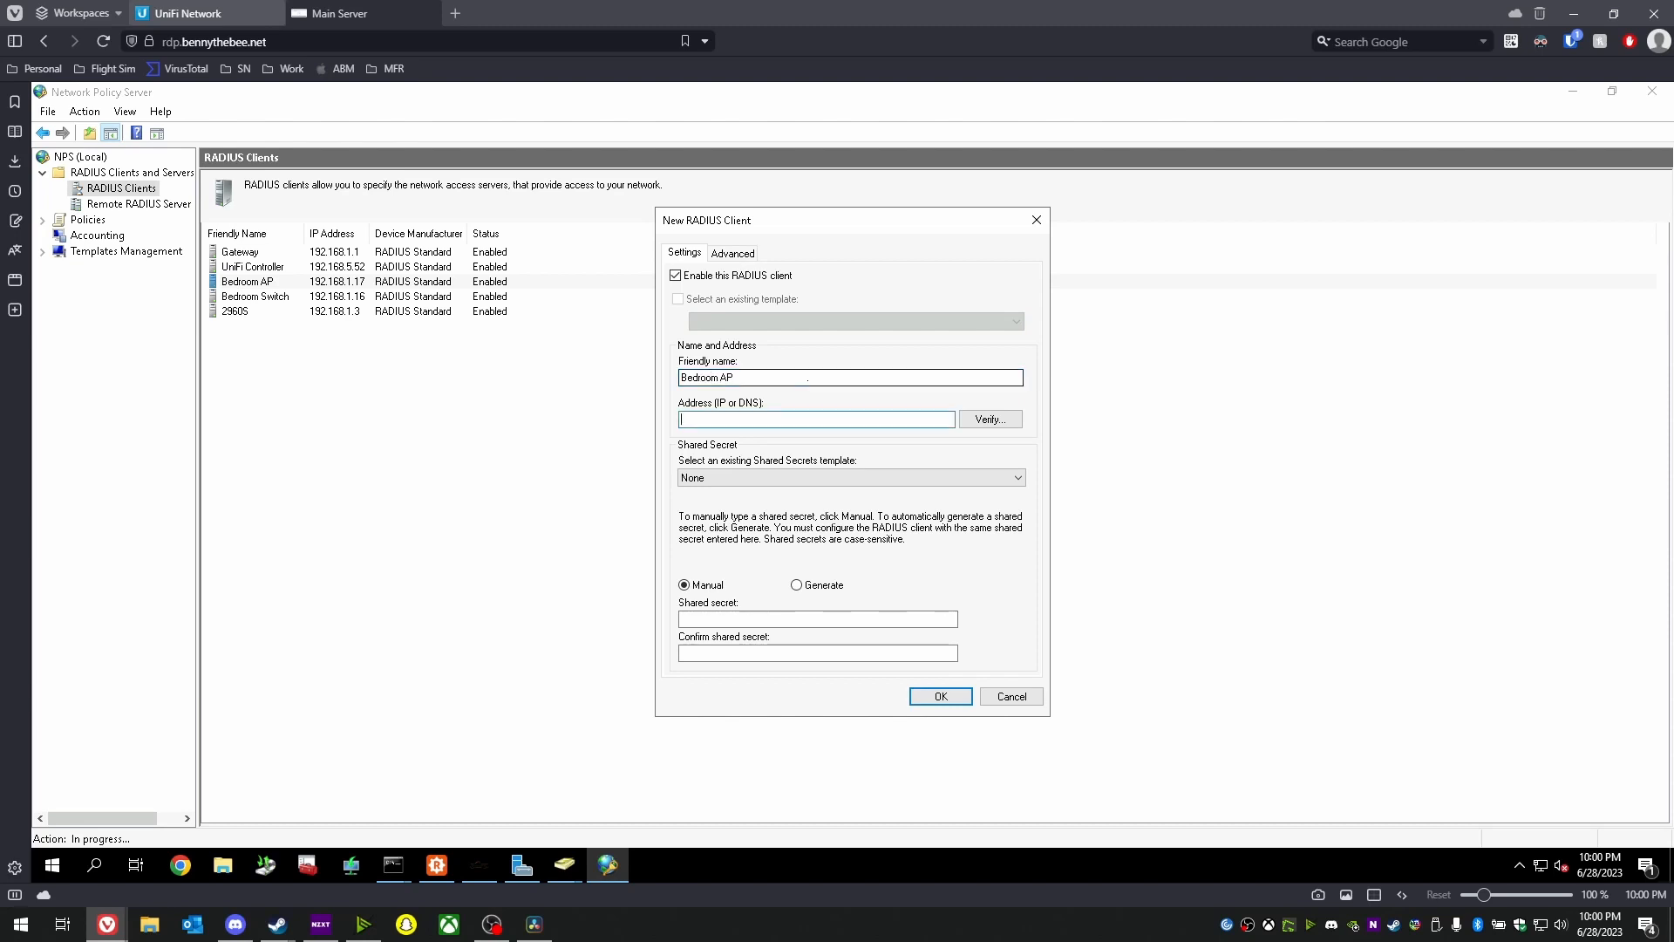
pyautogui.write('192')
pyautogui.press('Tab')
pyautogui.press('Tab')
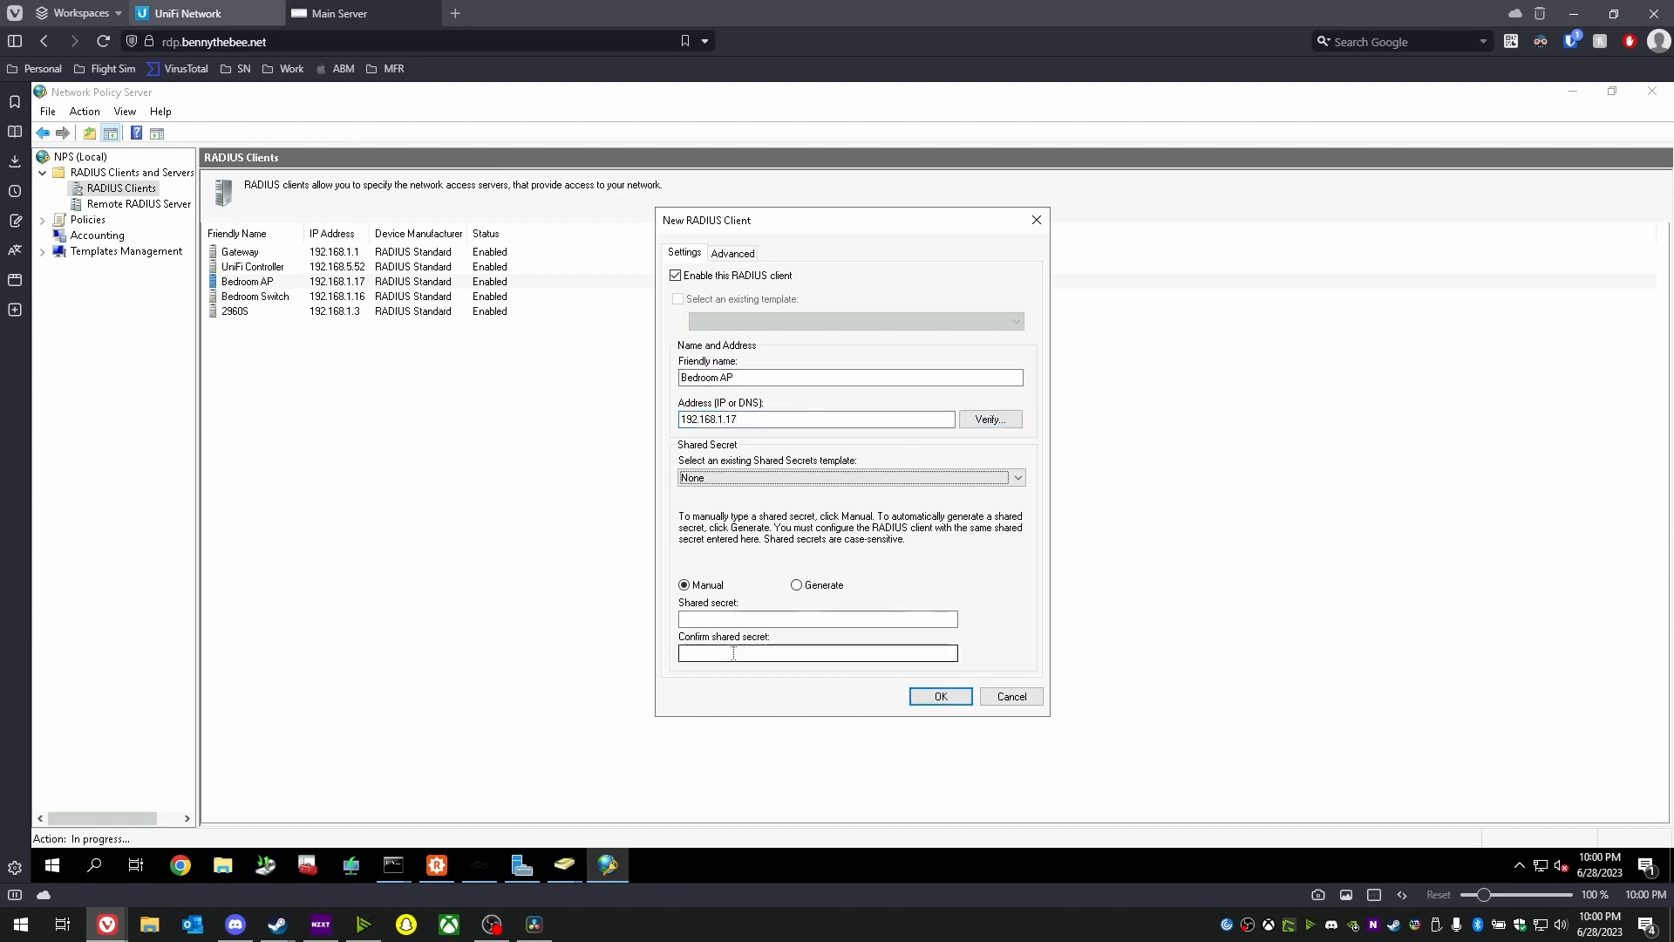
pyautogui.click(729, 620)
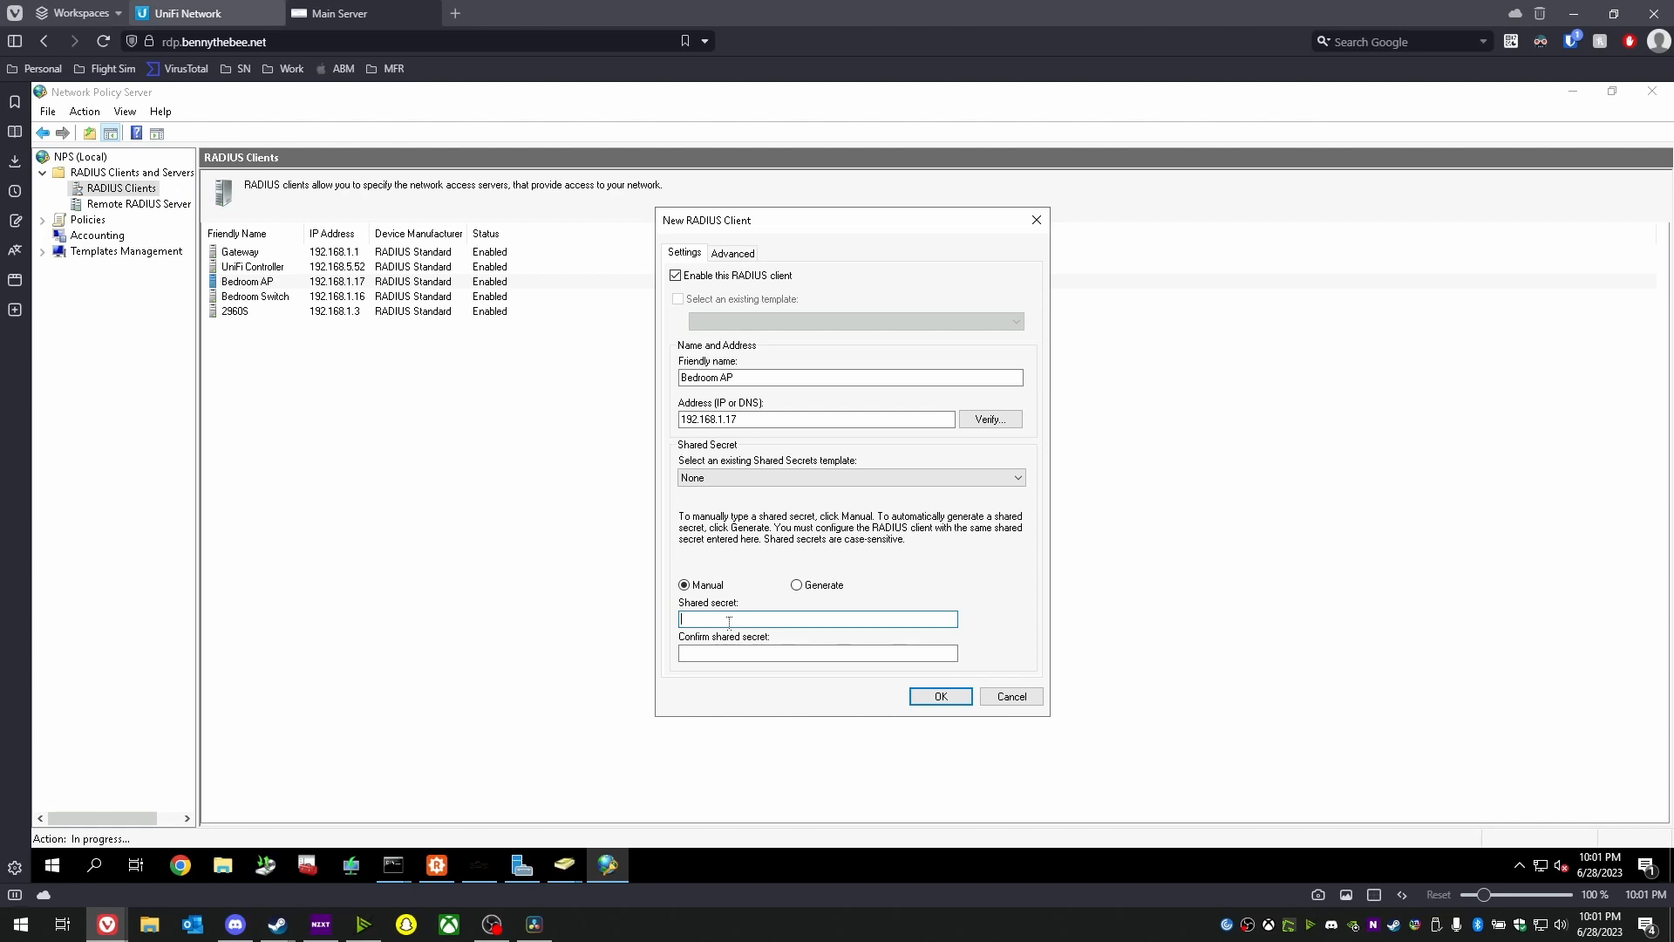
pyautogui.click(1014, 702)
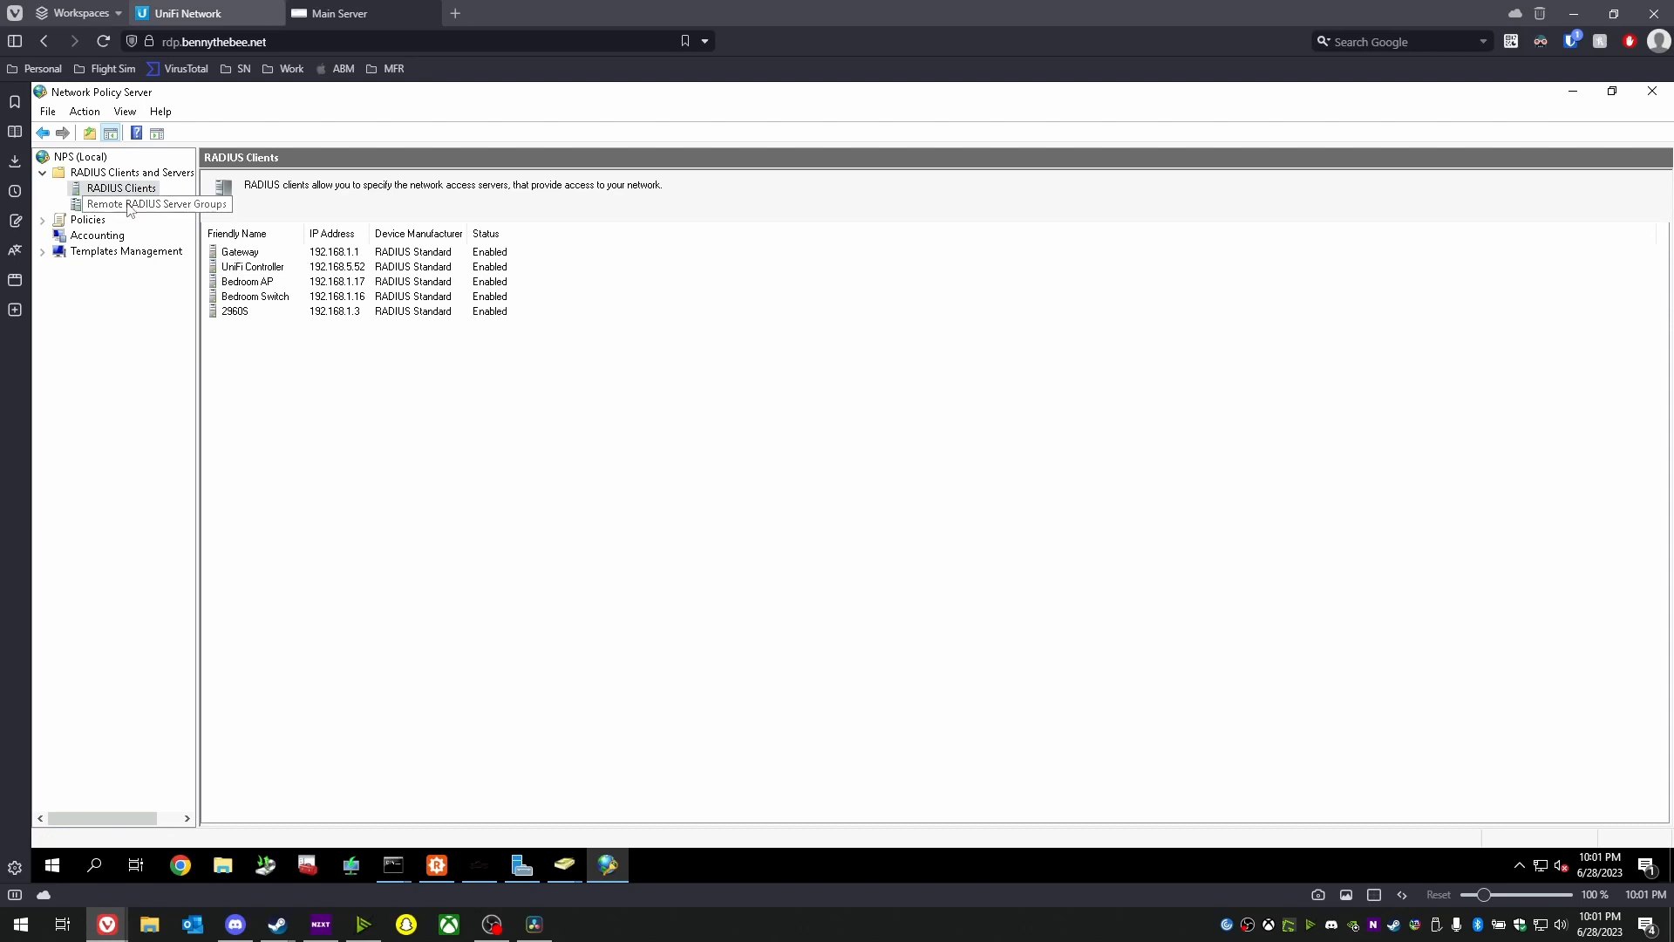
# - Start a new network policy named Wireless-RADIUS-VLAN10
pyautogui.doubleClick(91, 220)
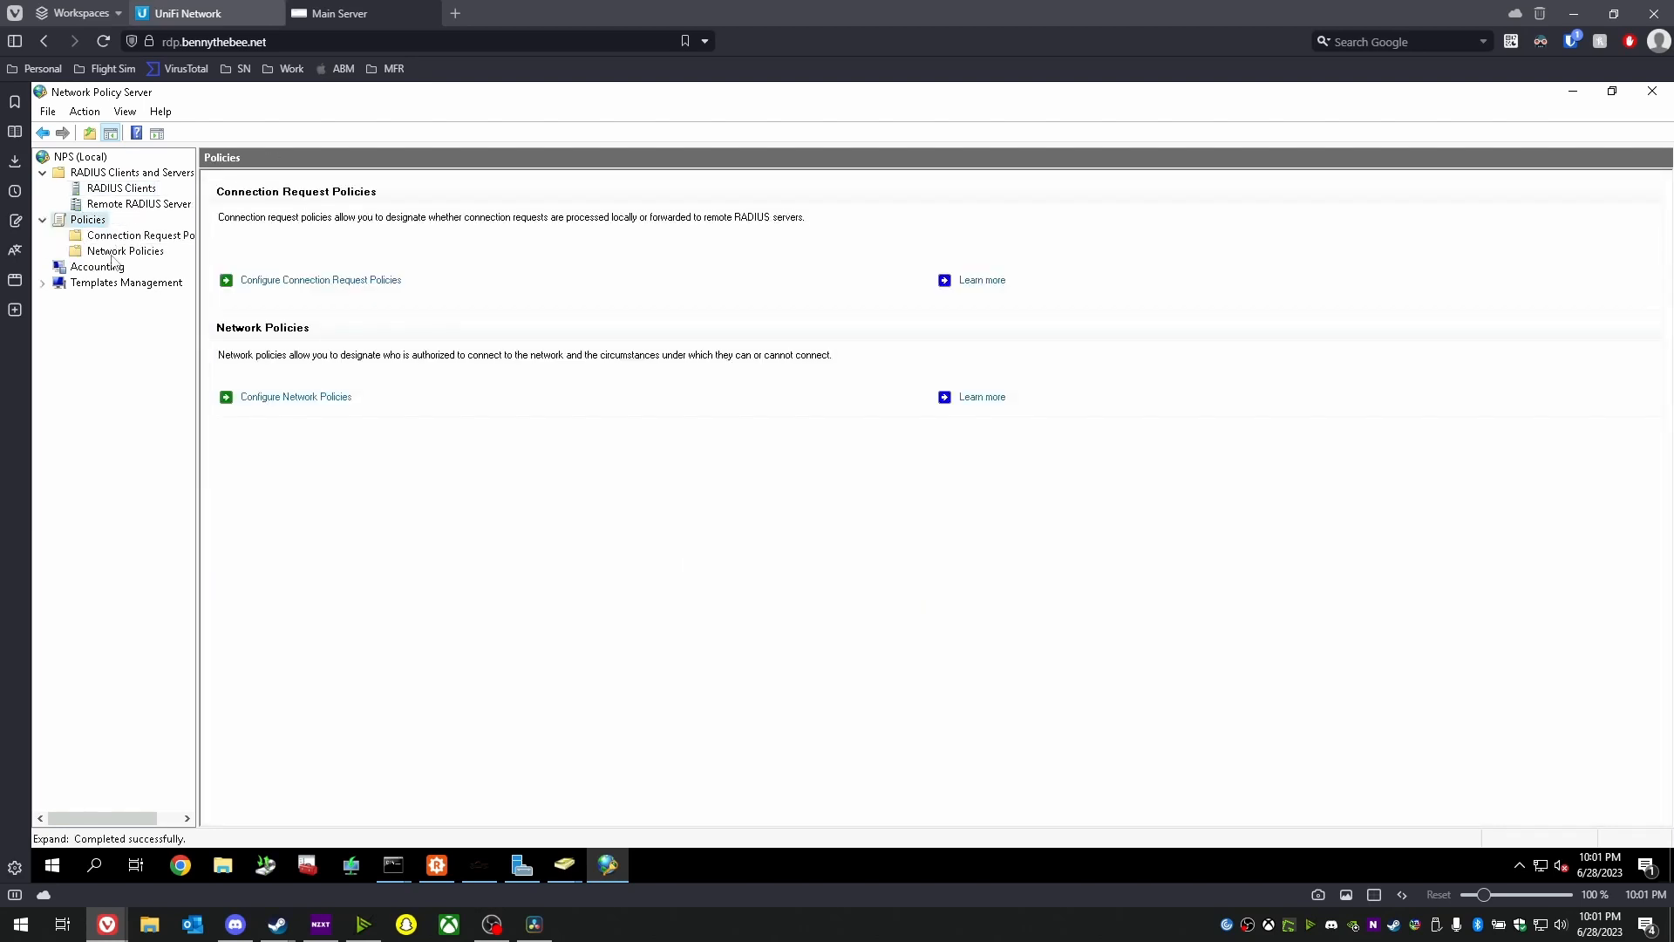
pyautogui.click(114, 251)
pyautogui.click(272, 317)
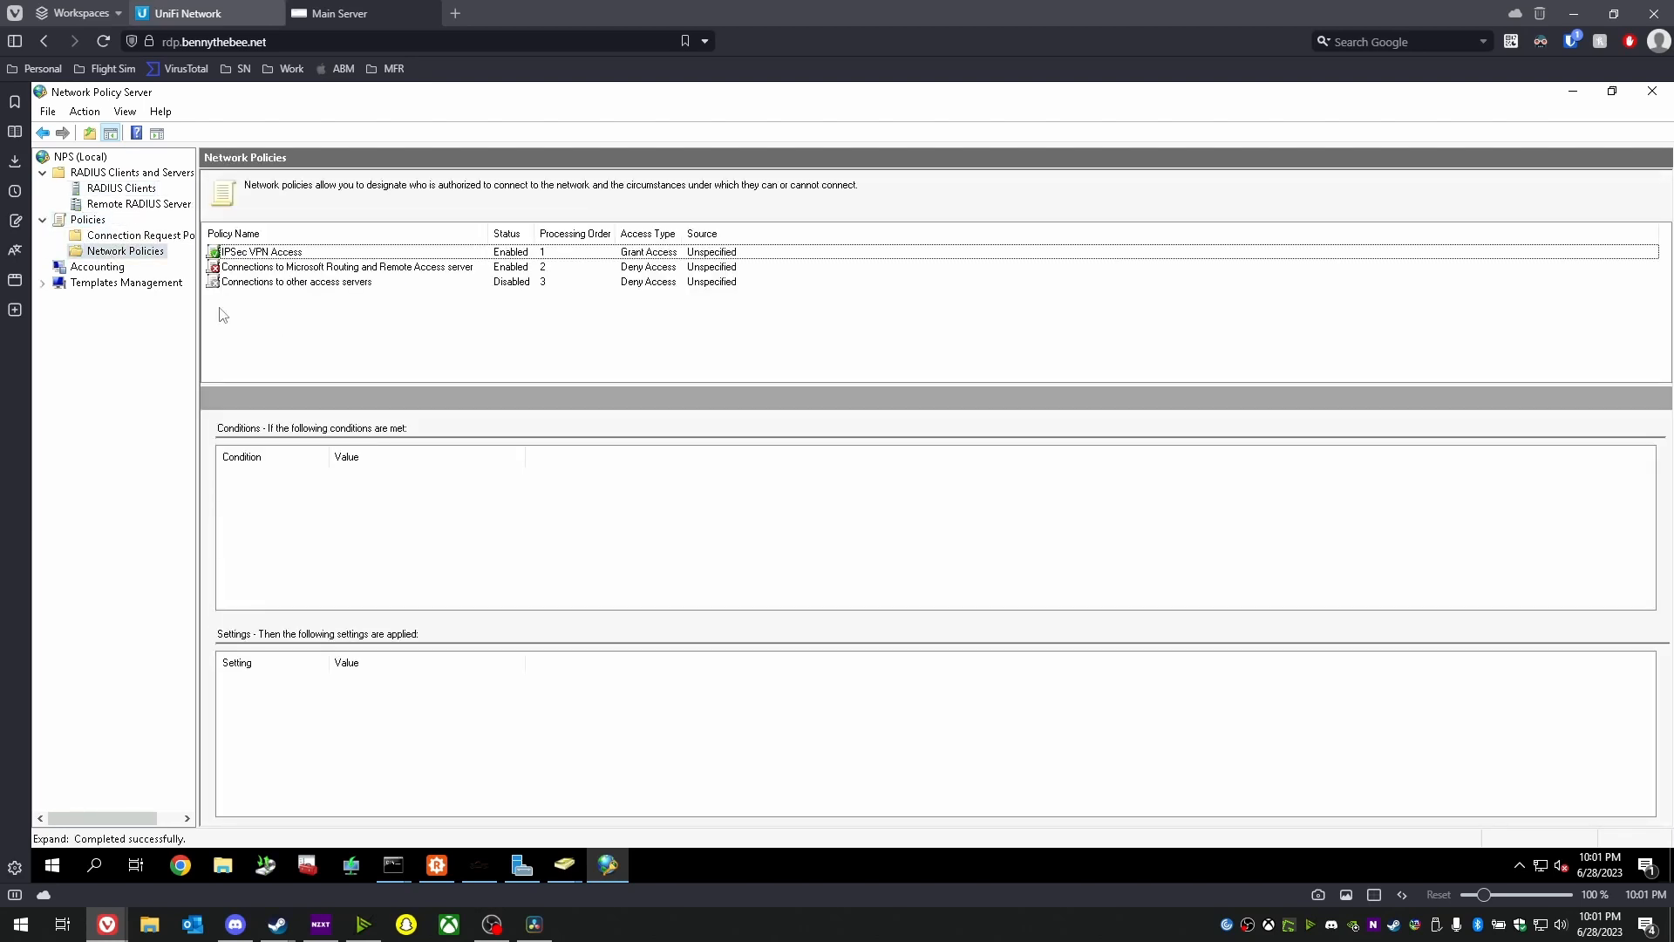
pyautogui.rightClick(103, 253)
pyautogui.click(135, 262)
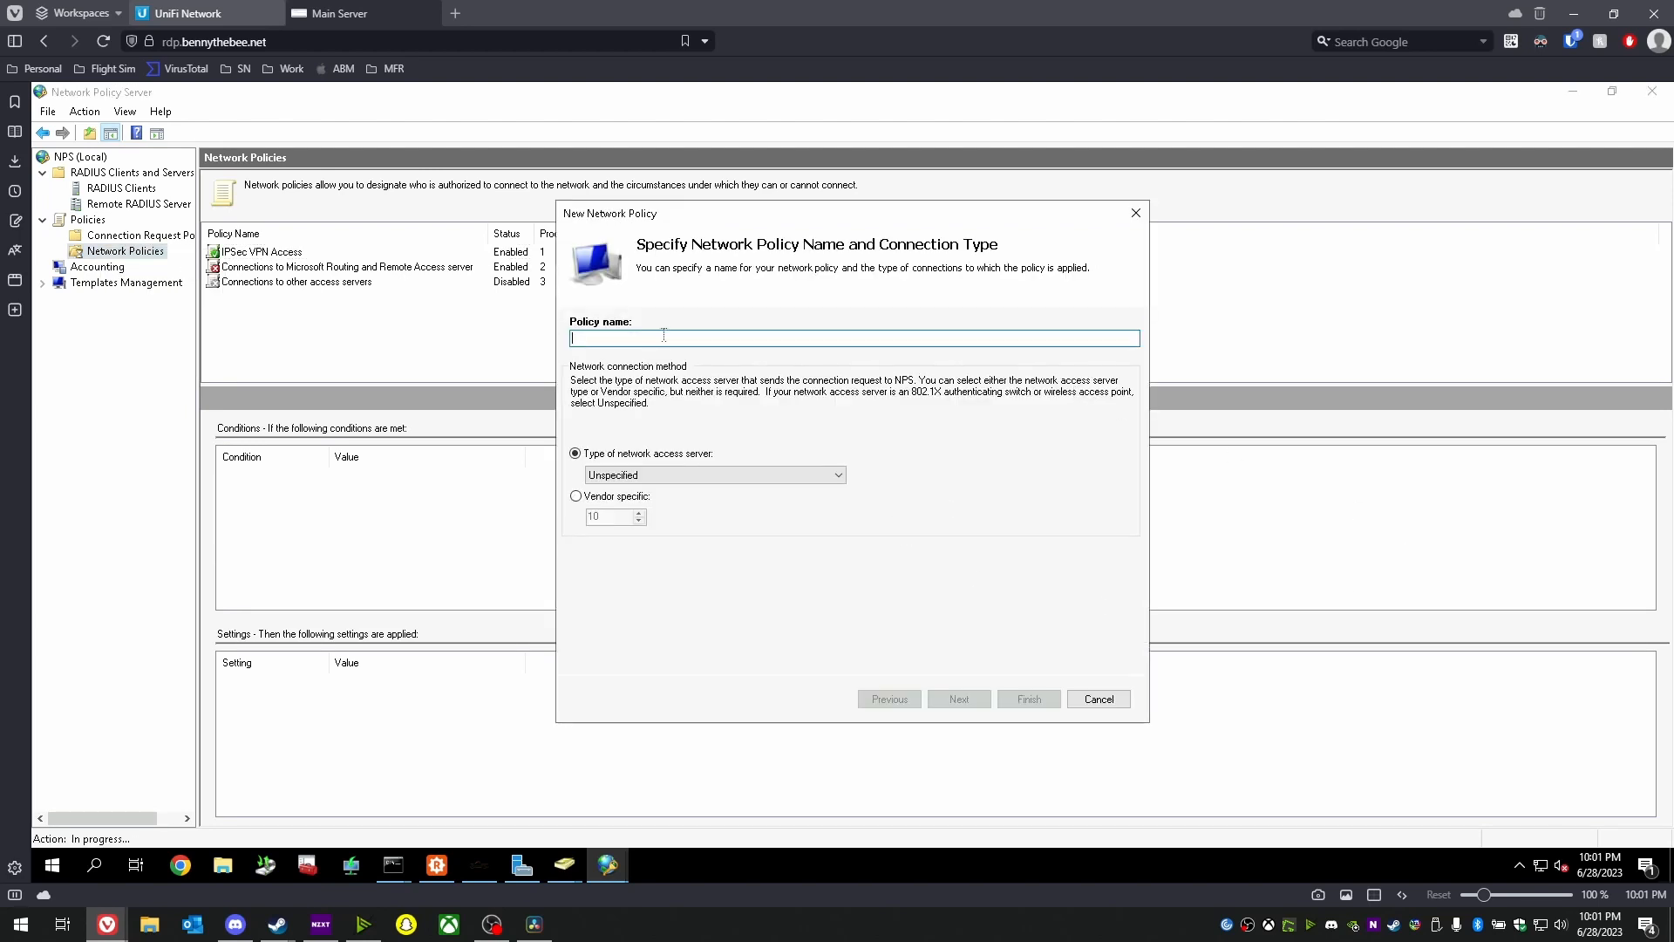
pyautogui.write('Wirelss-RADIUS-VLAN10')
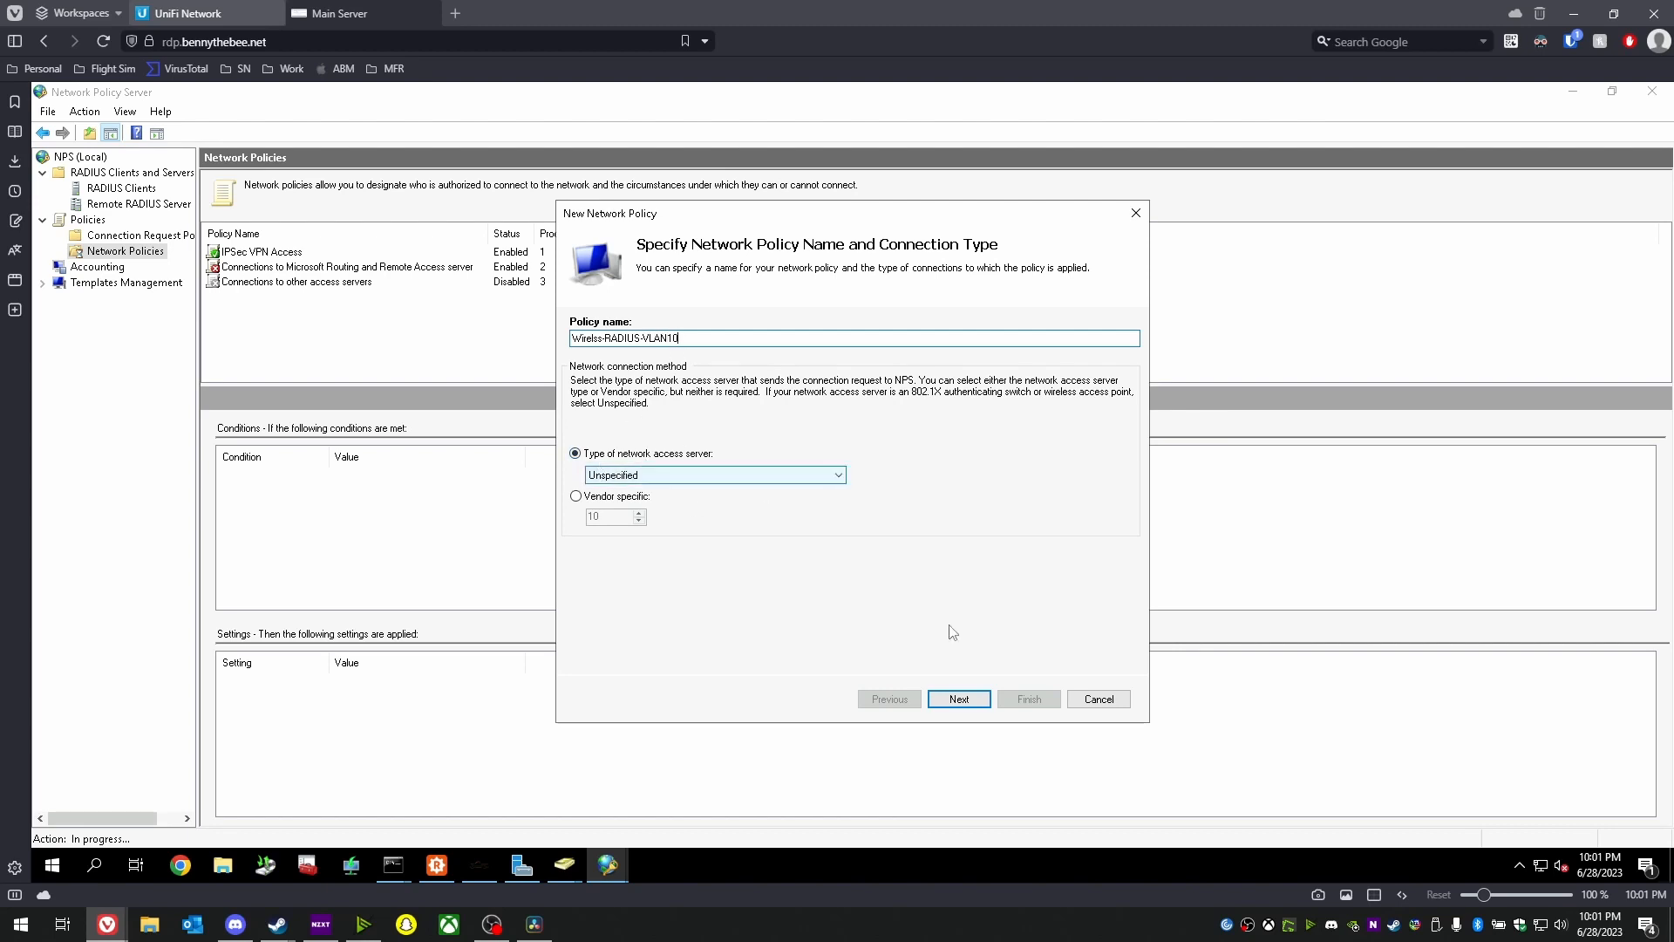
pyautogui.click(958, 698)
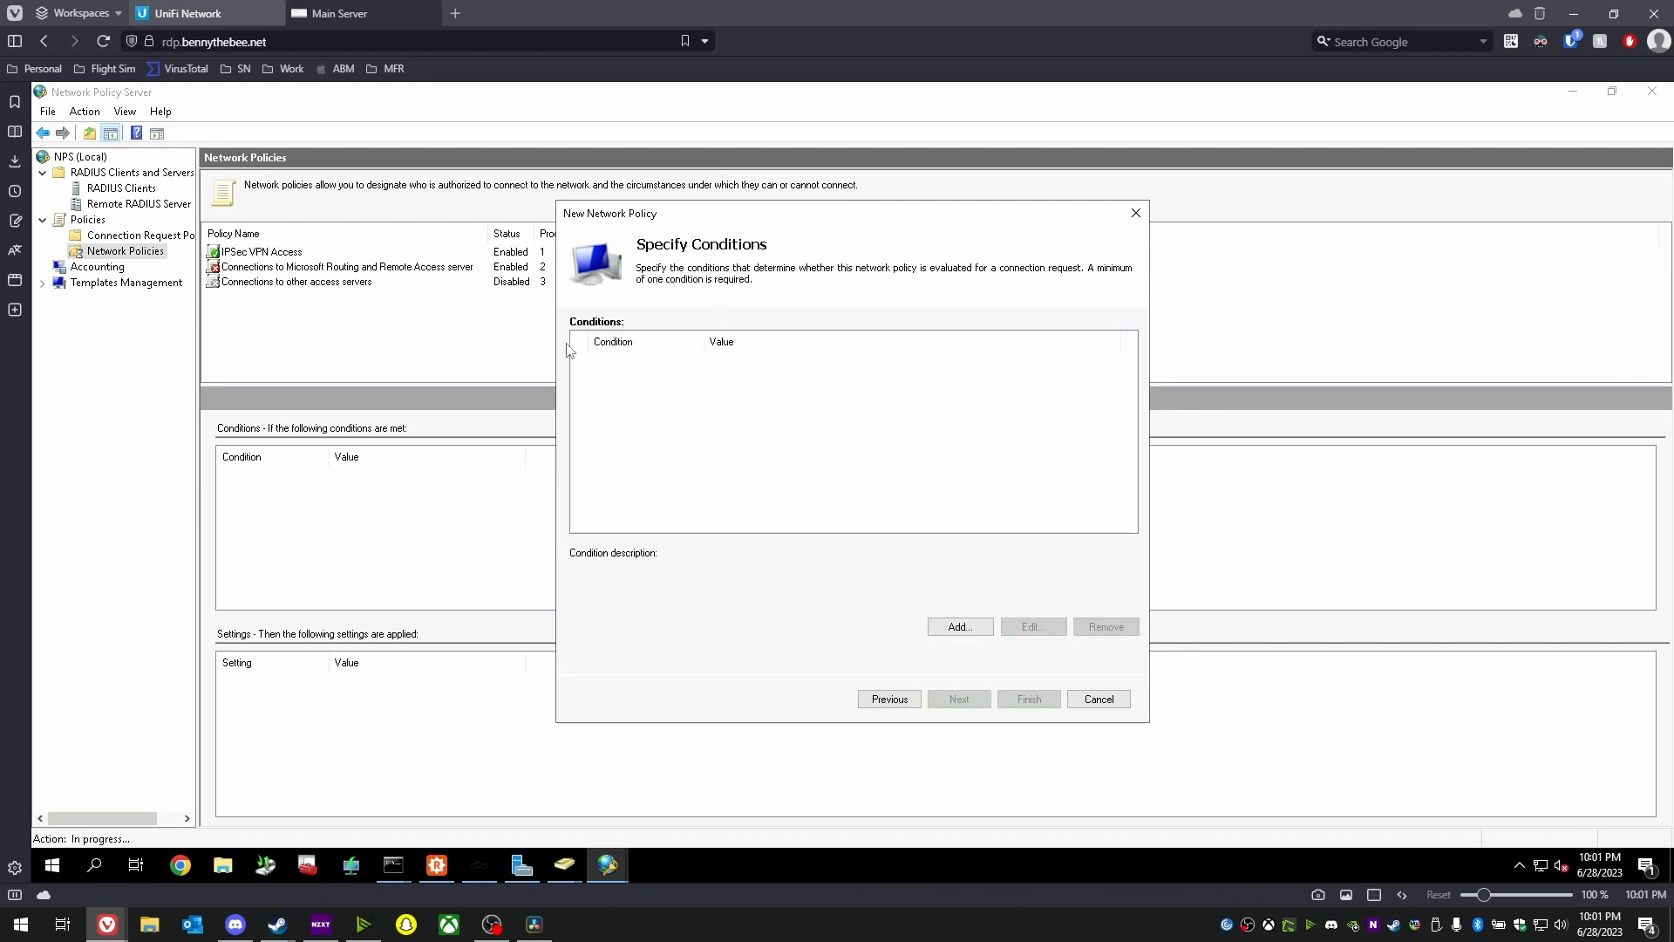
# - Add a Windows Groups condition for UNIFI-RADIUS-VLAN10 and continue to access permission
pyautogui.click(959, 626)
pyautogui.click(635, 403)
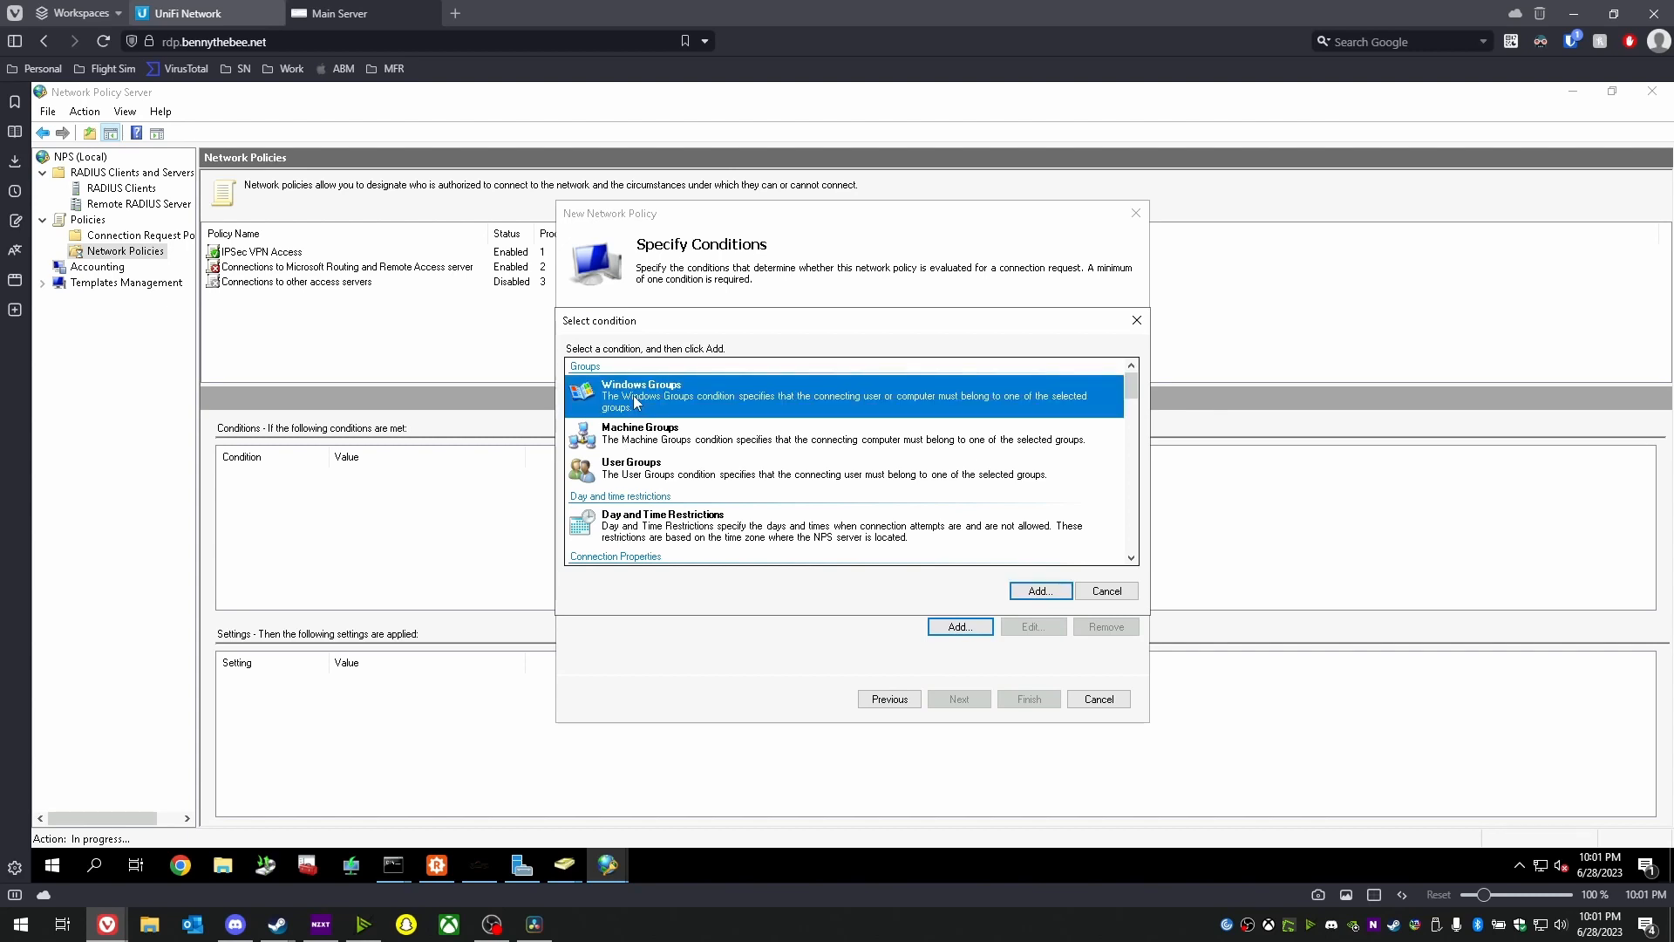
pyautogui.click(1040, 593)
pyautogui.click(792, 540)
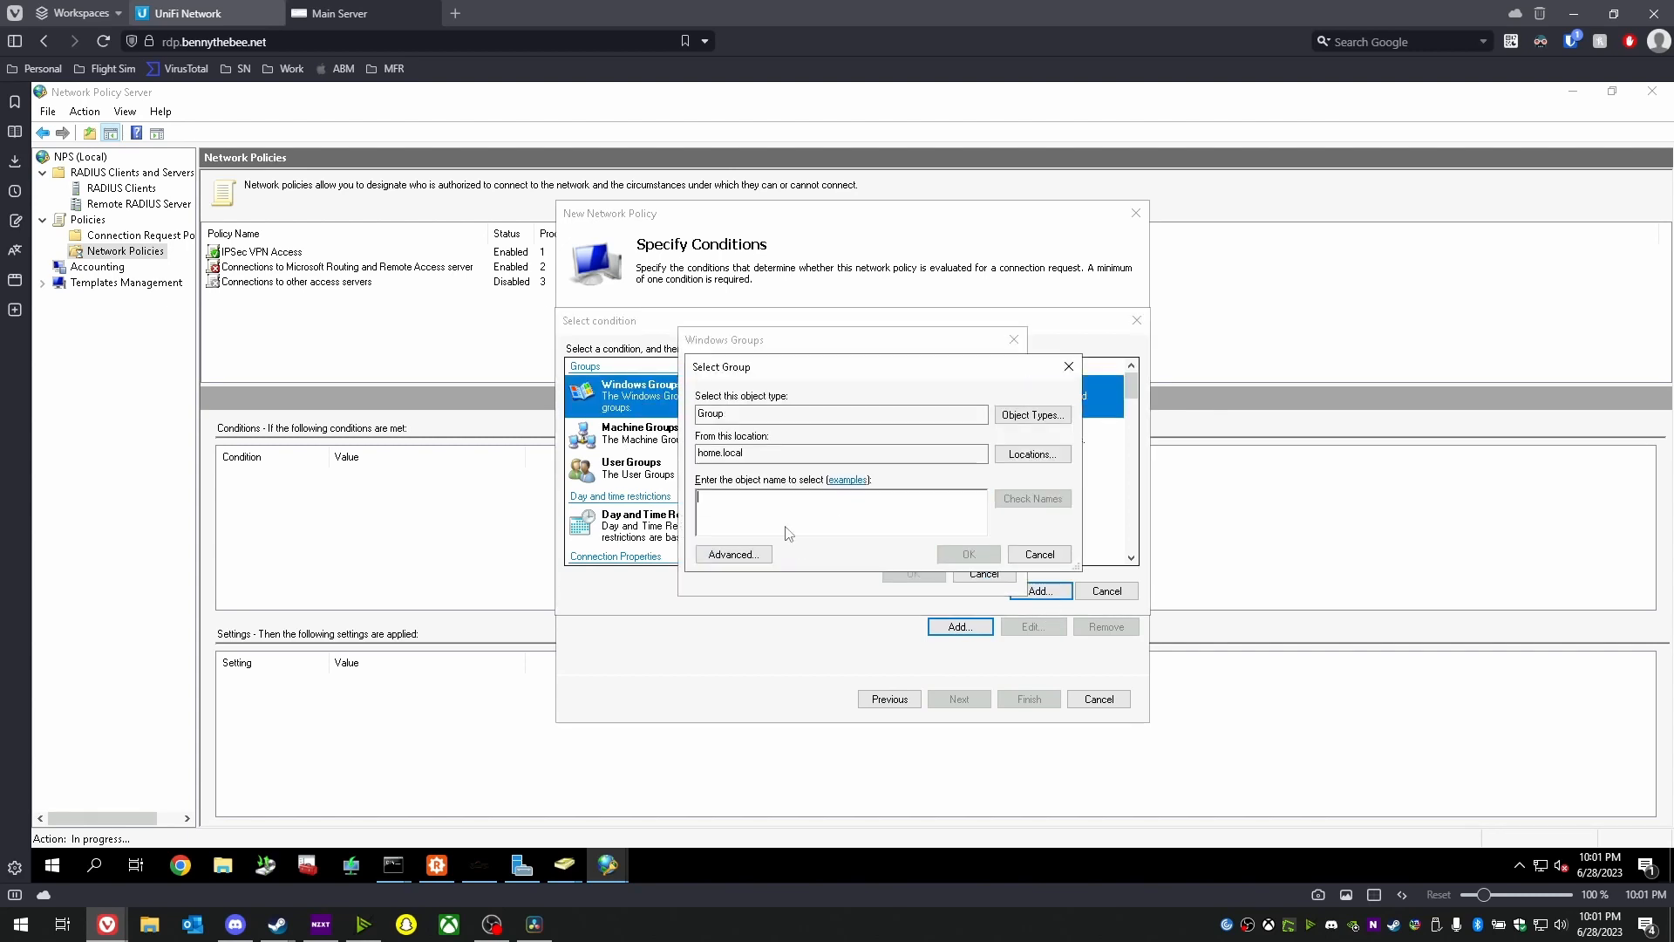
pyautogui.write('W')
pyautogui.press('BackSpace')
pyautogui.write('UNIFI')
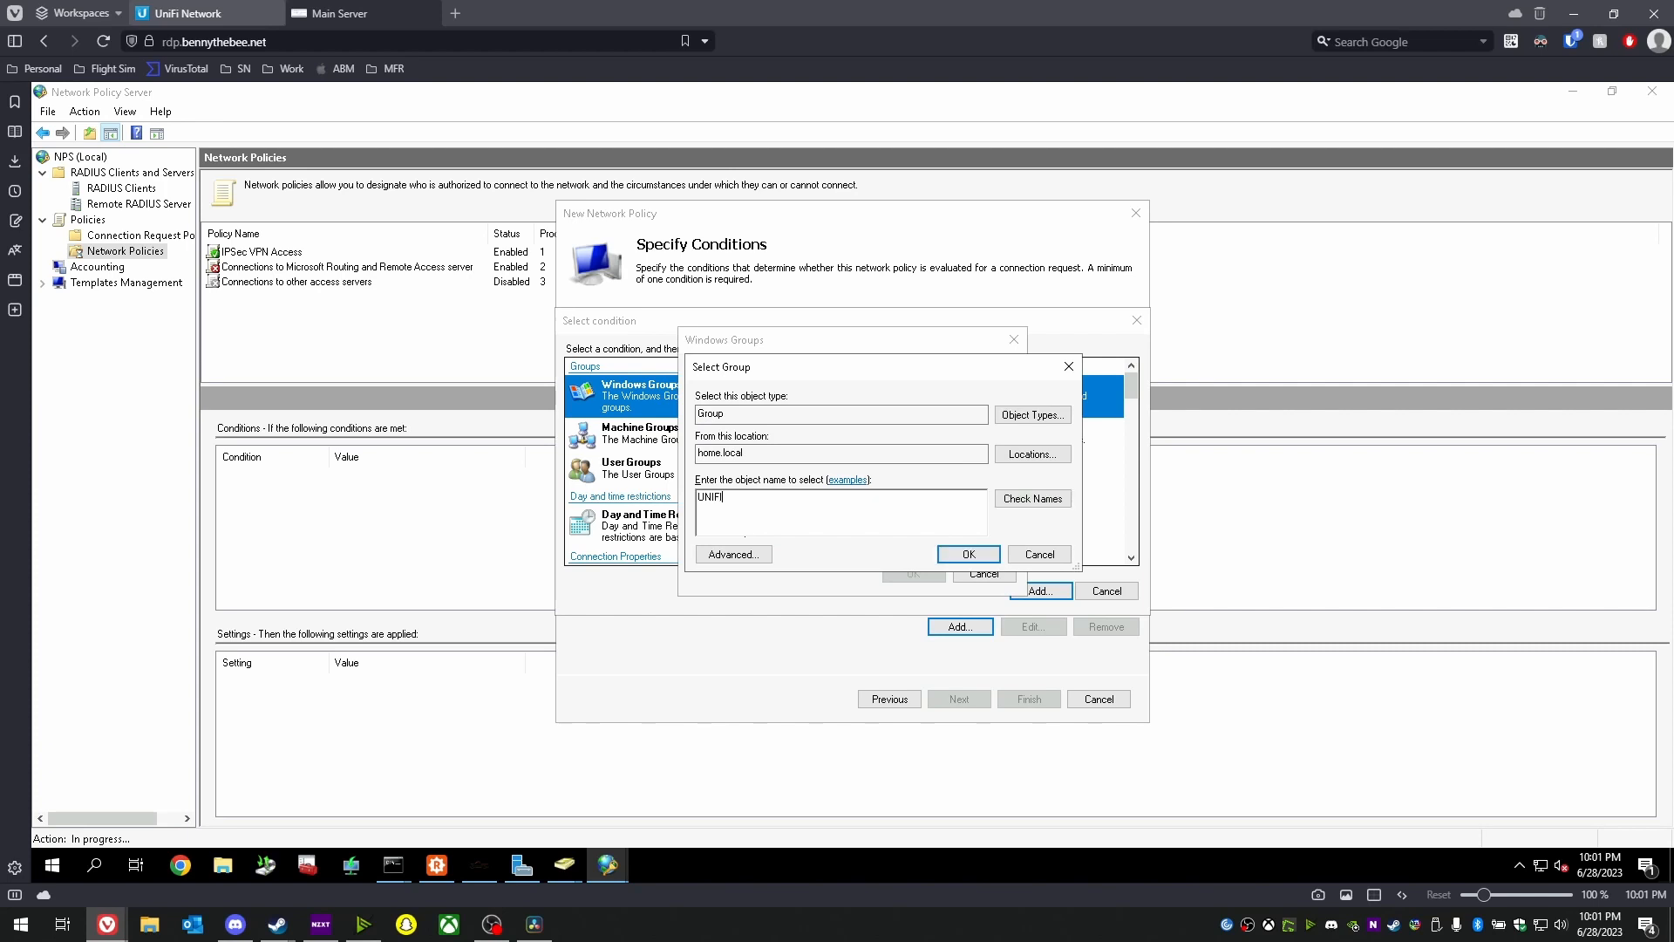
pyautogui.press('Return')
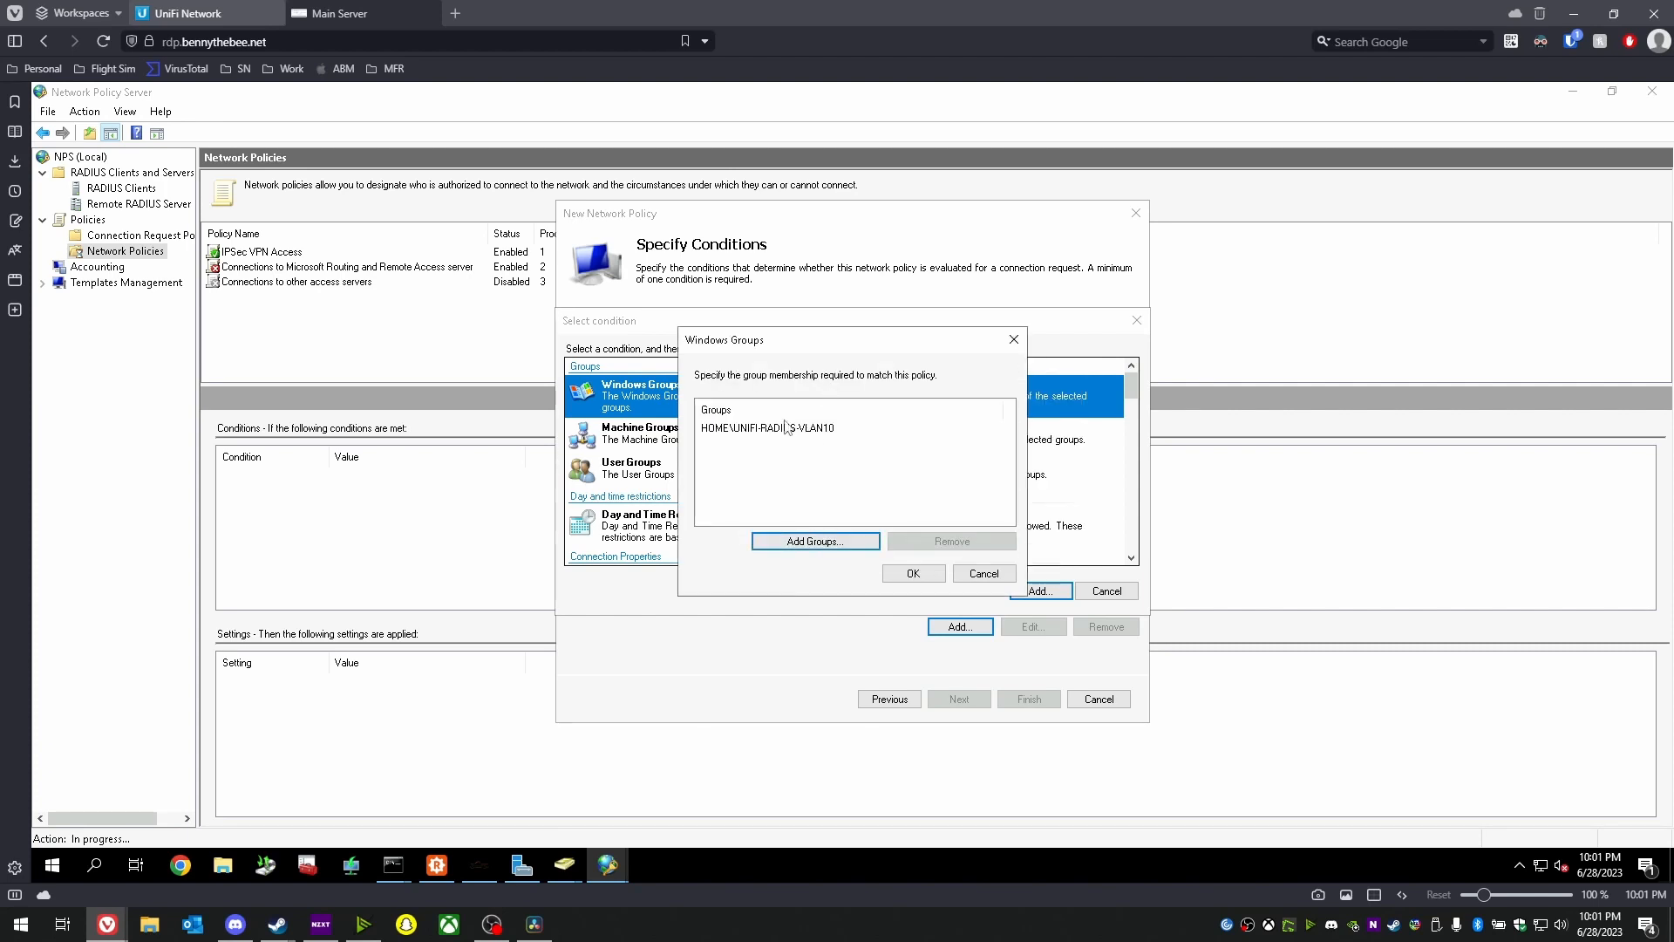
pyautogui.click(915, 571)
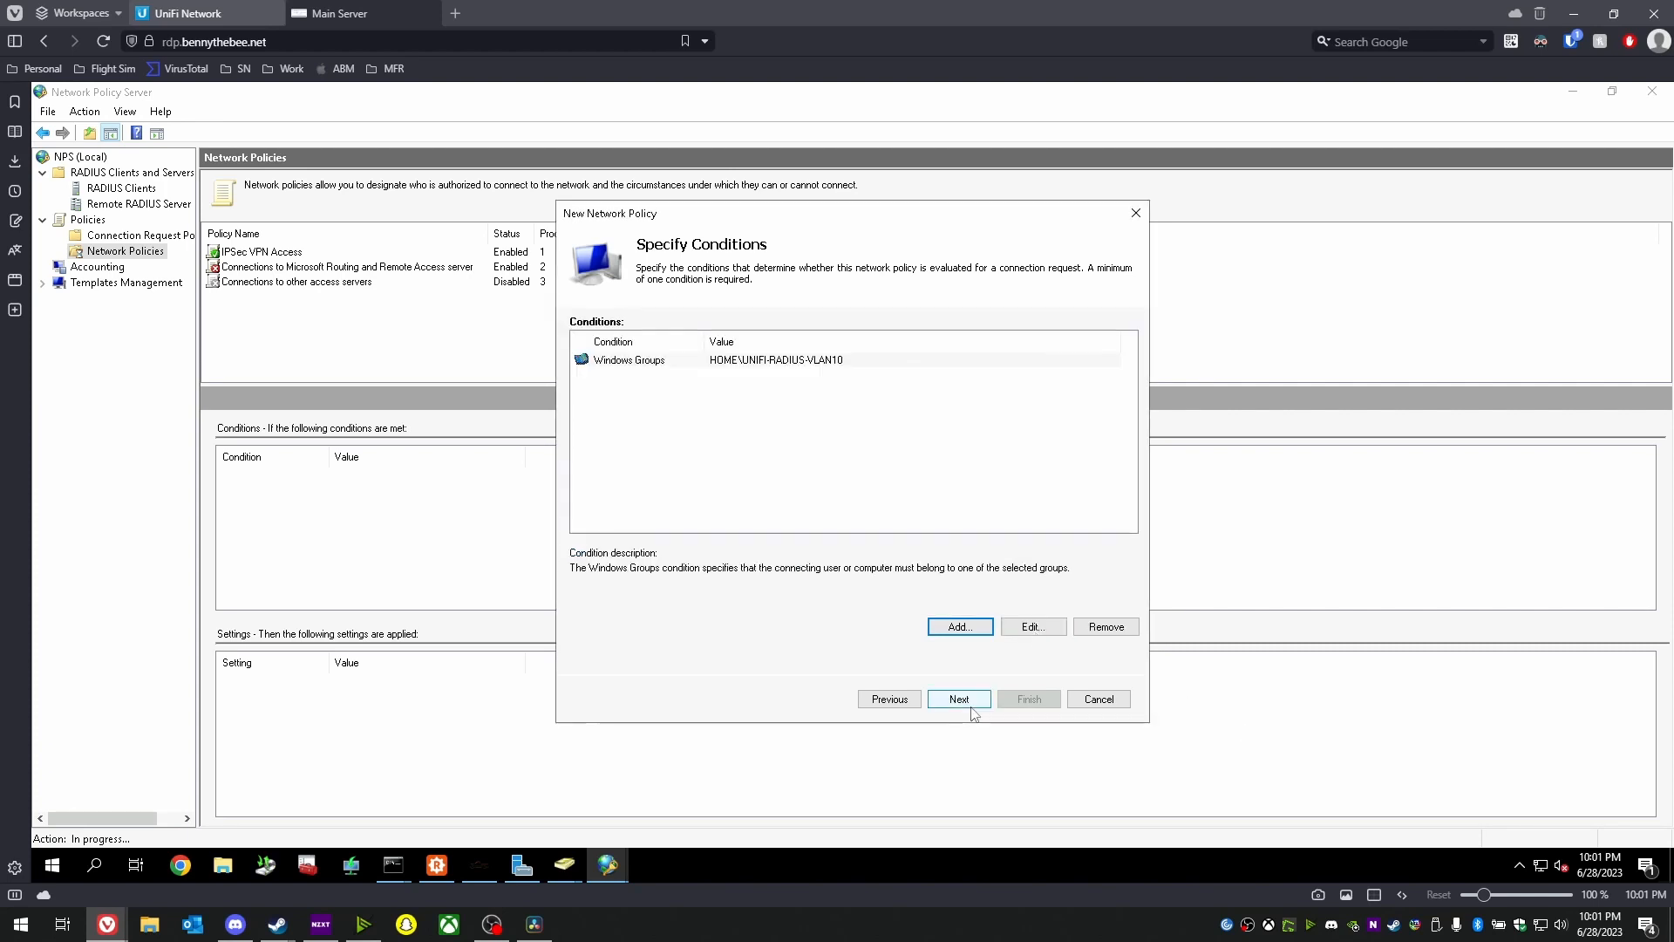
pyautogui.click(980, 702)
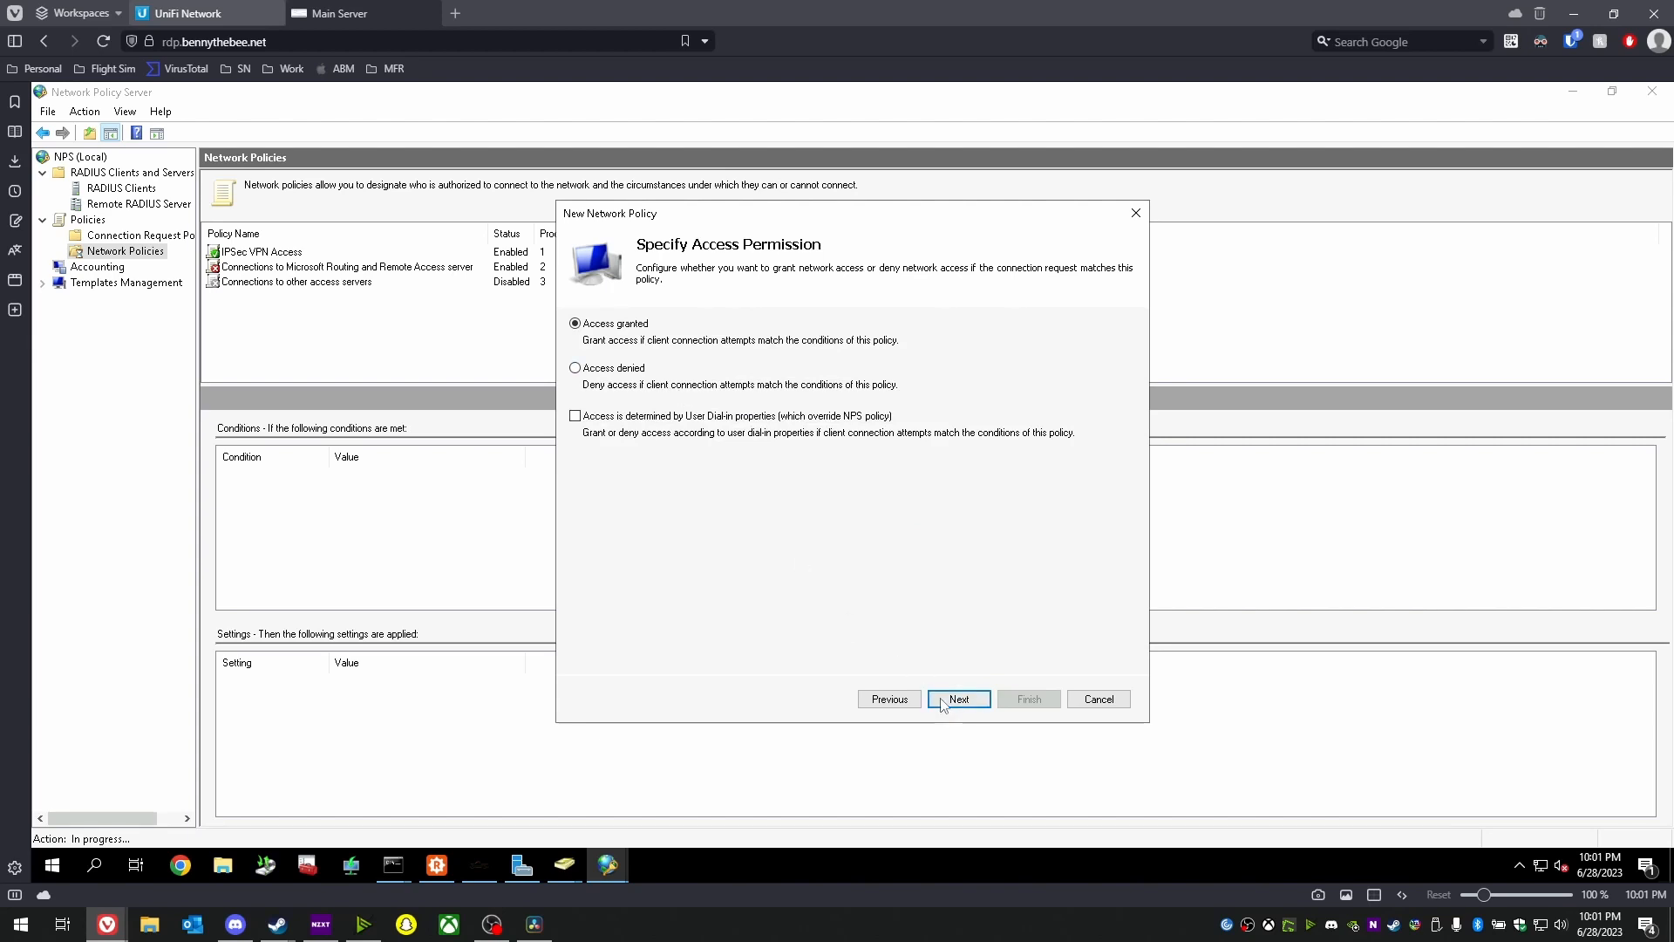
# - Add PEAP as the EAP type, enable CHAP and PAP/SPAP, and decline the insecure-methods help
pyautogui.click(949, 701)
pyautogui.click(597, 479)
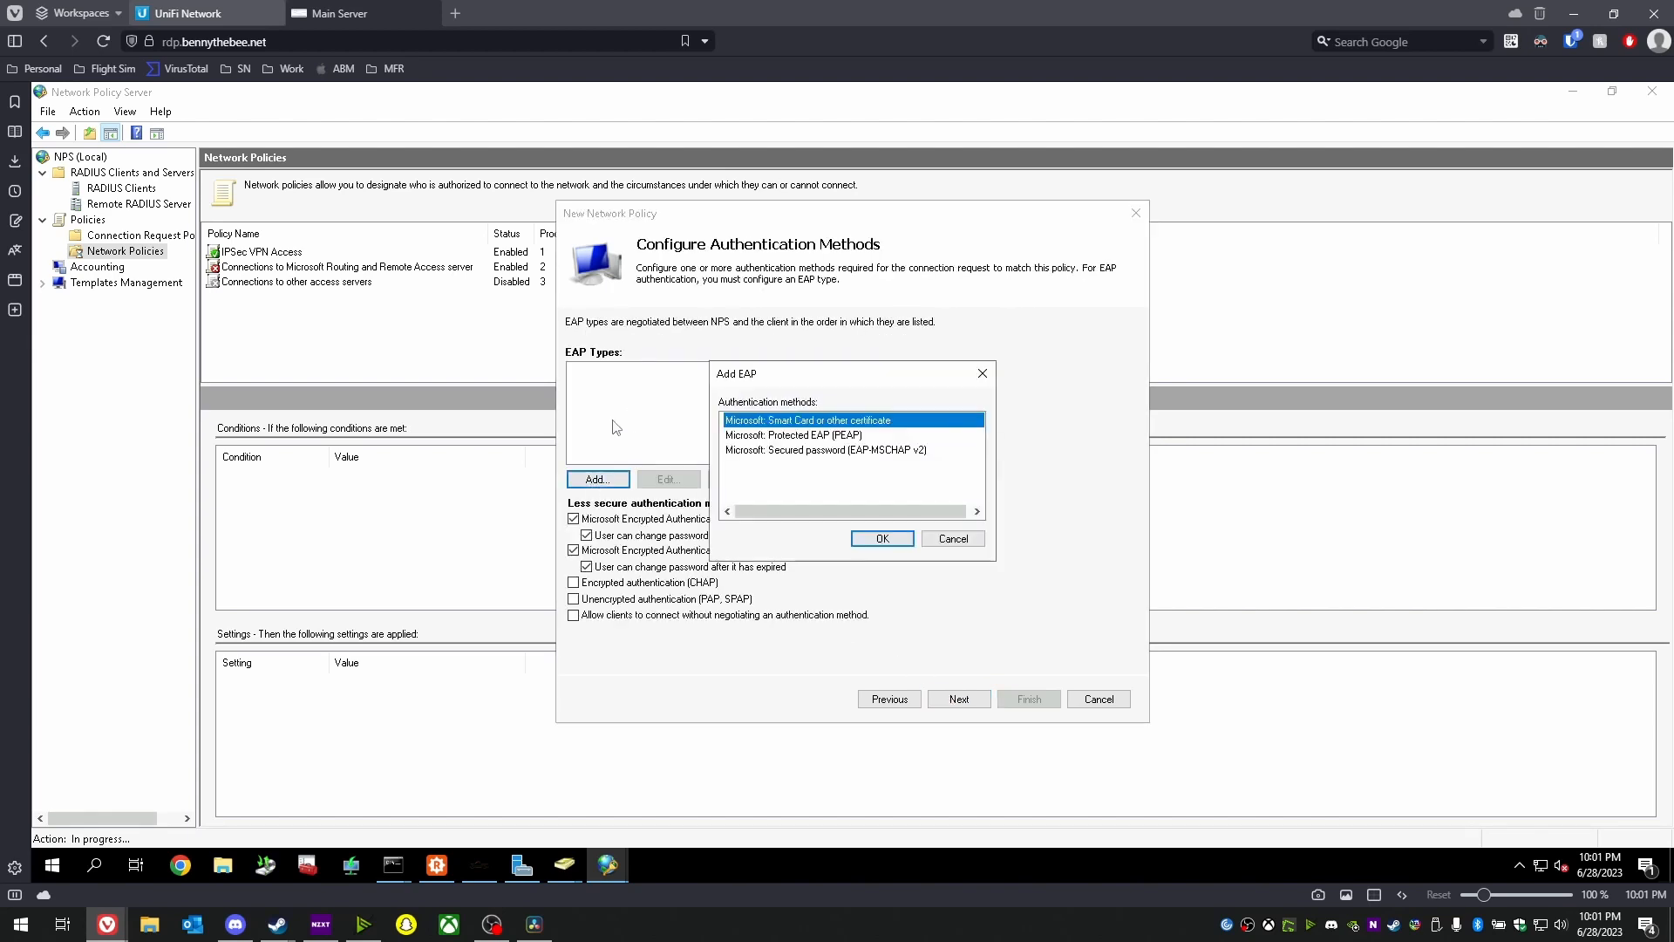
pyautogui.click(853, 435)
pyautogui.click(883, 538)
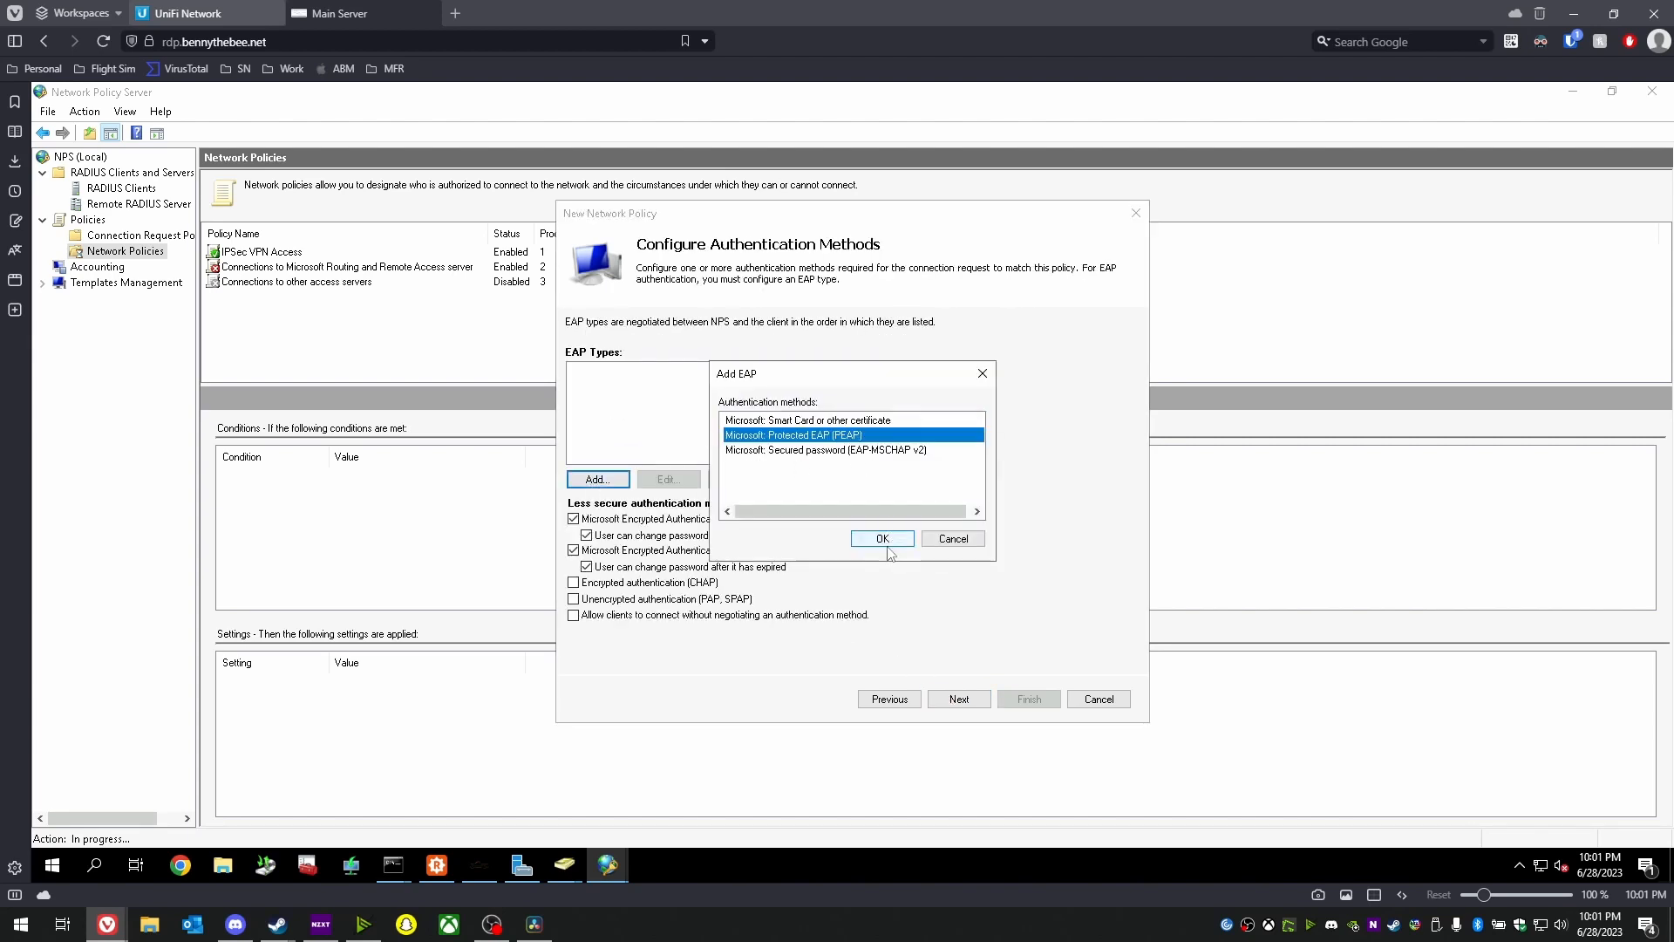
pyautogui.click(673, 583)
pyautogui.click(615, 599)
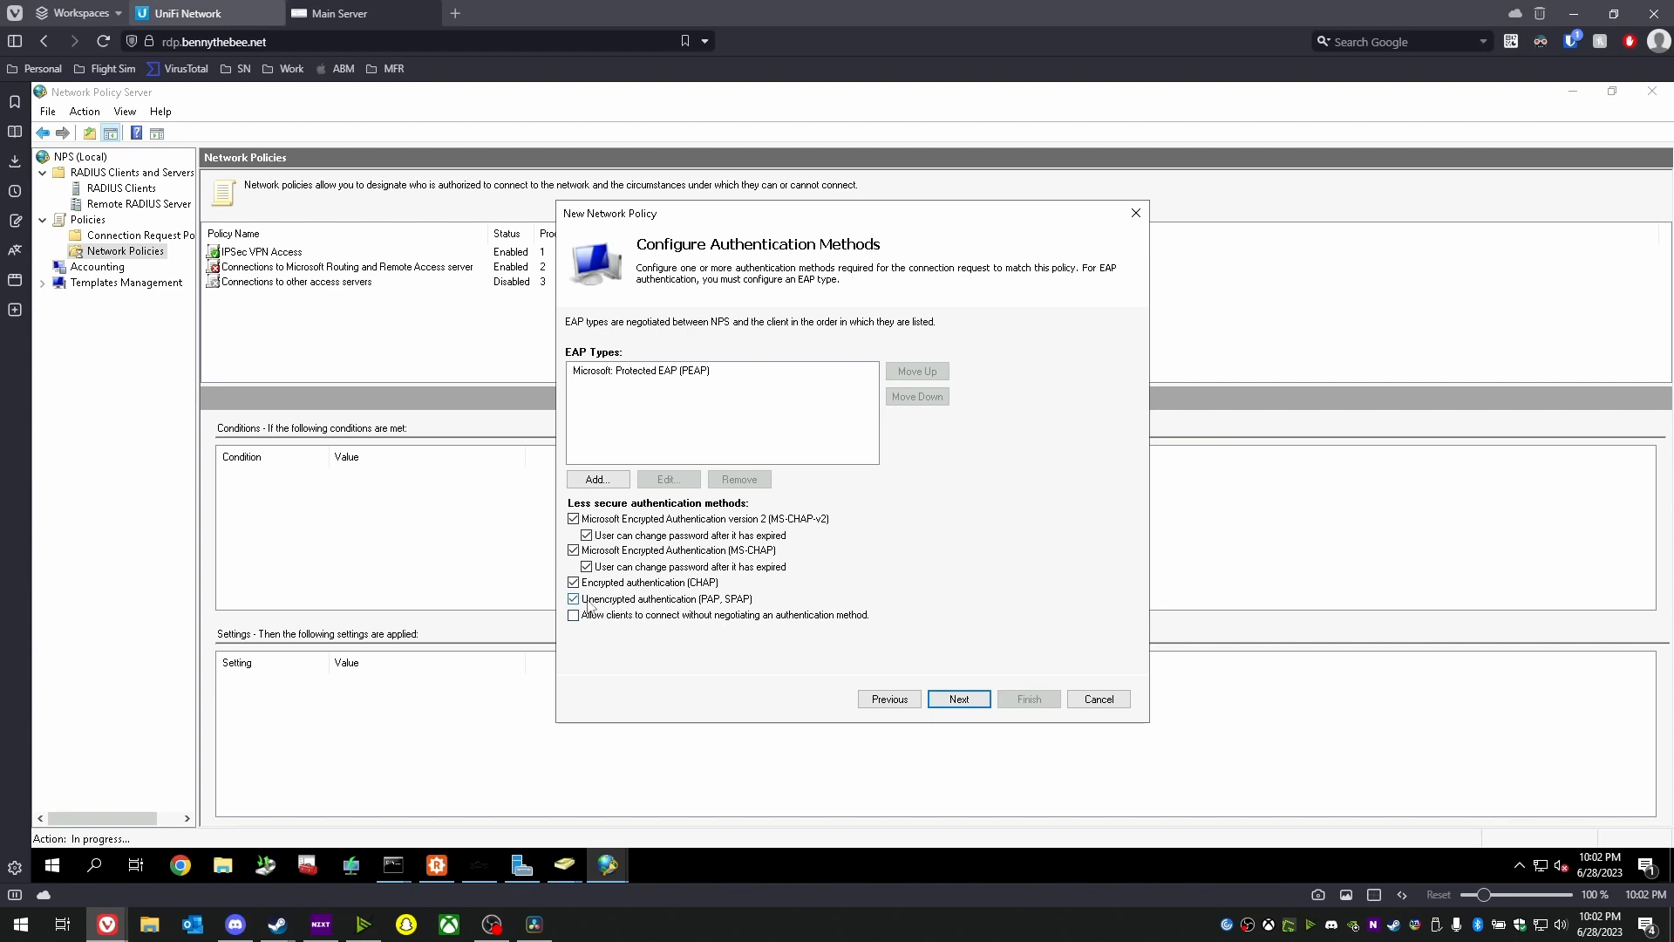
pyautogui.click(966, 700)
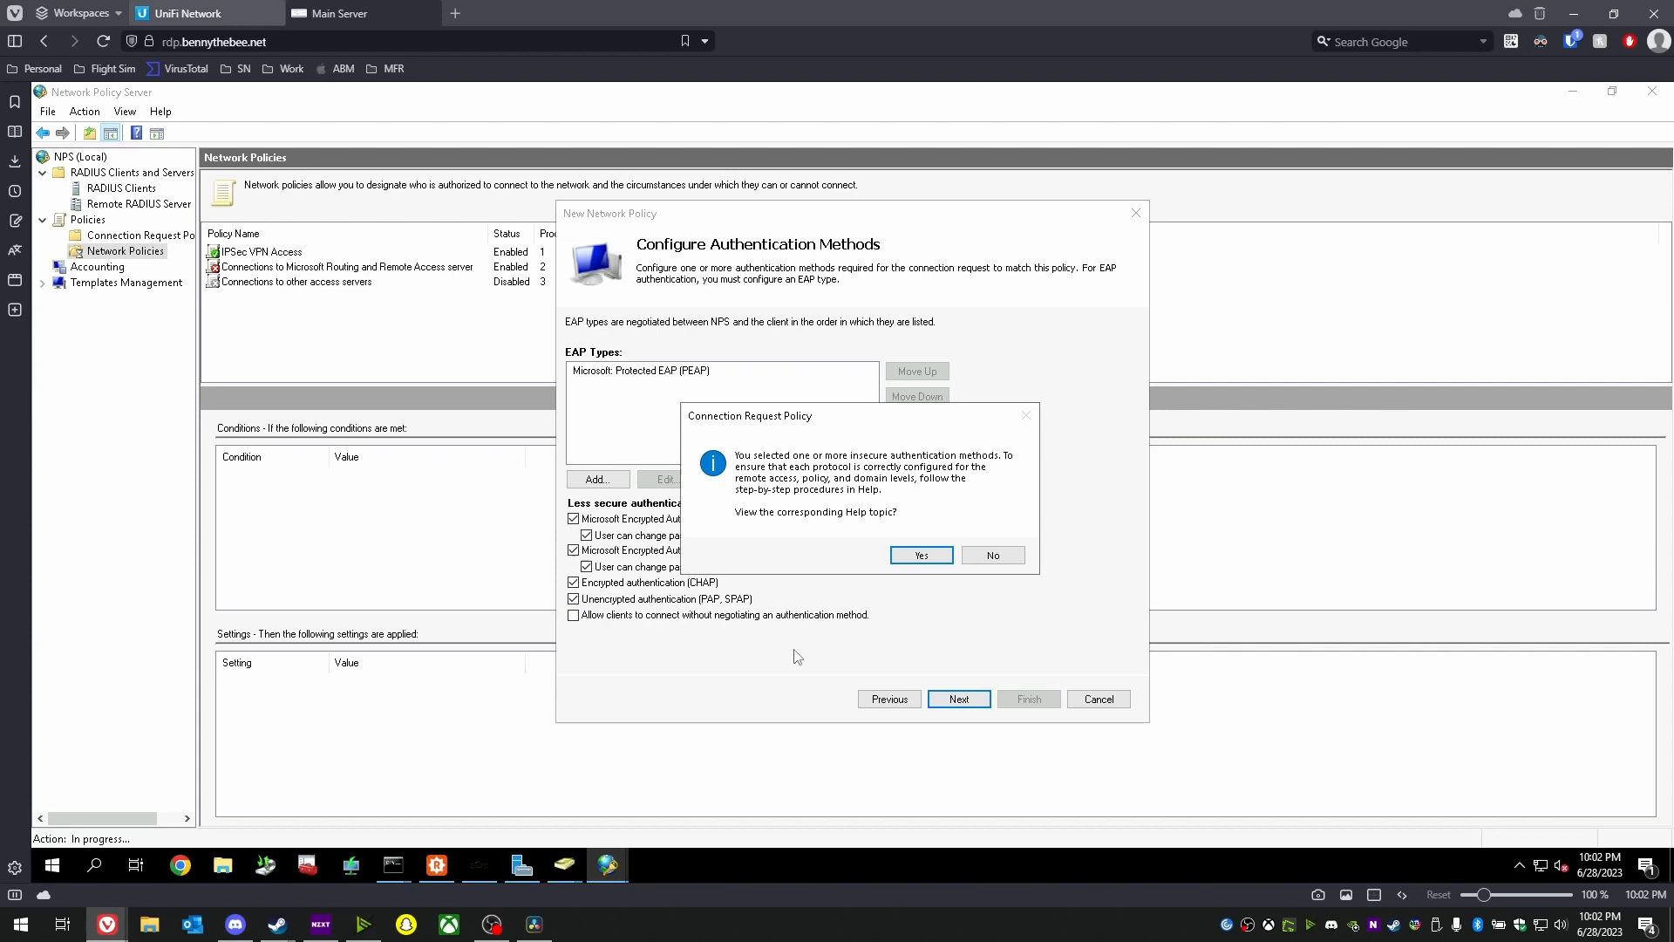
pyautogui.click(982, 565)
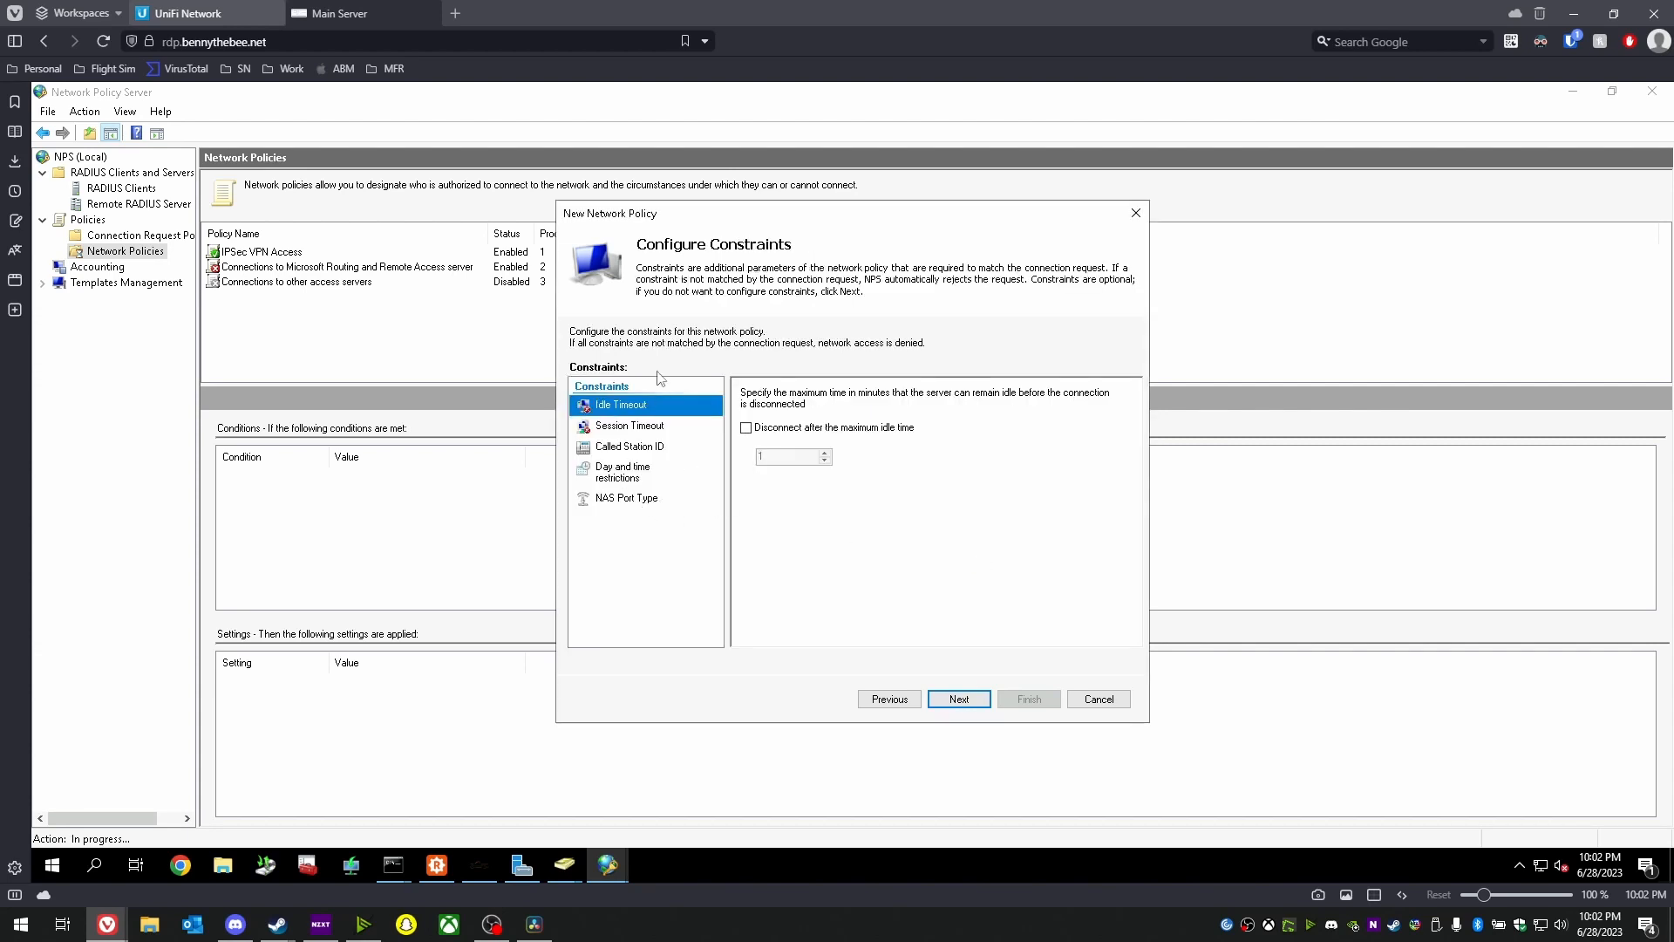
# - Move to the policy settings and remove the default Framed-Protocol and Service-Type attributes
pyautogui.click(960, 700)
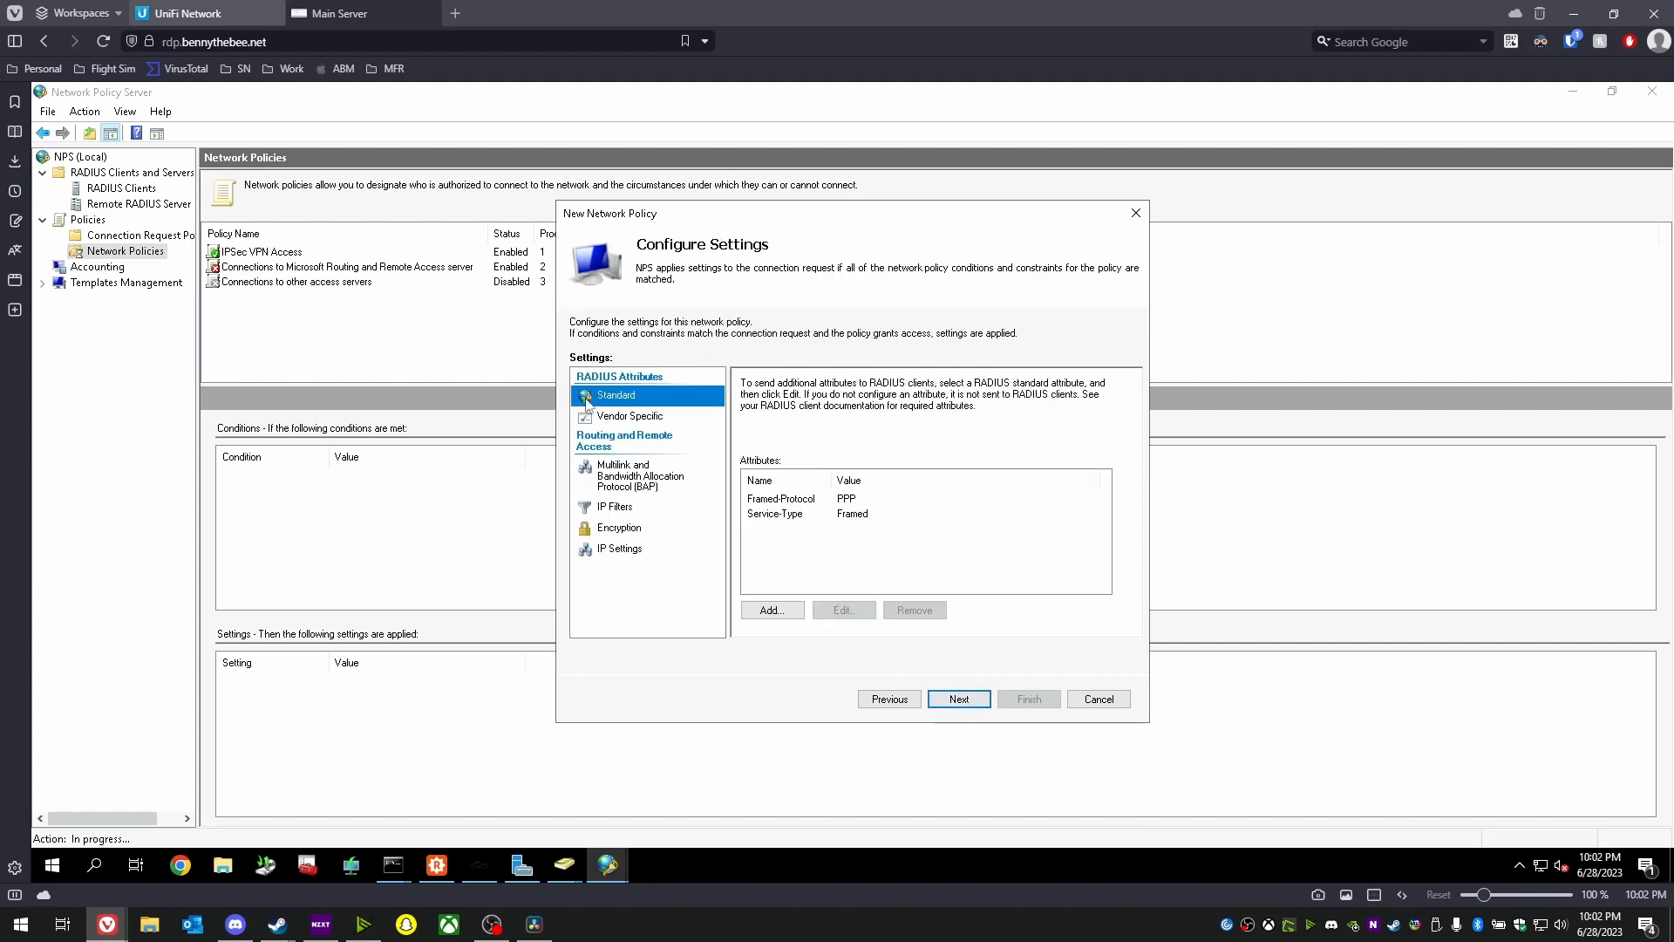
pyautogui.click(809, 500)
pyautogui.click(914, 610)
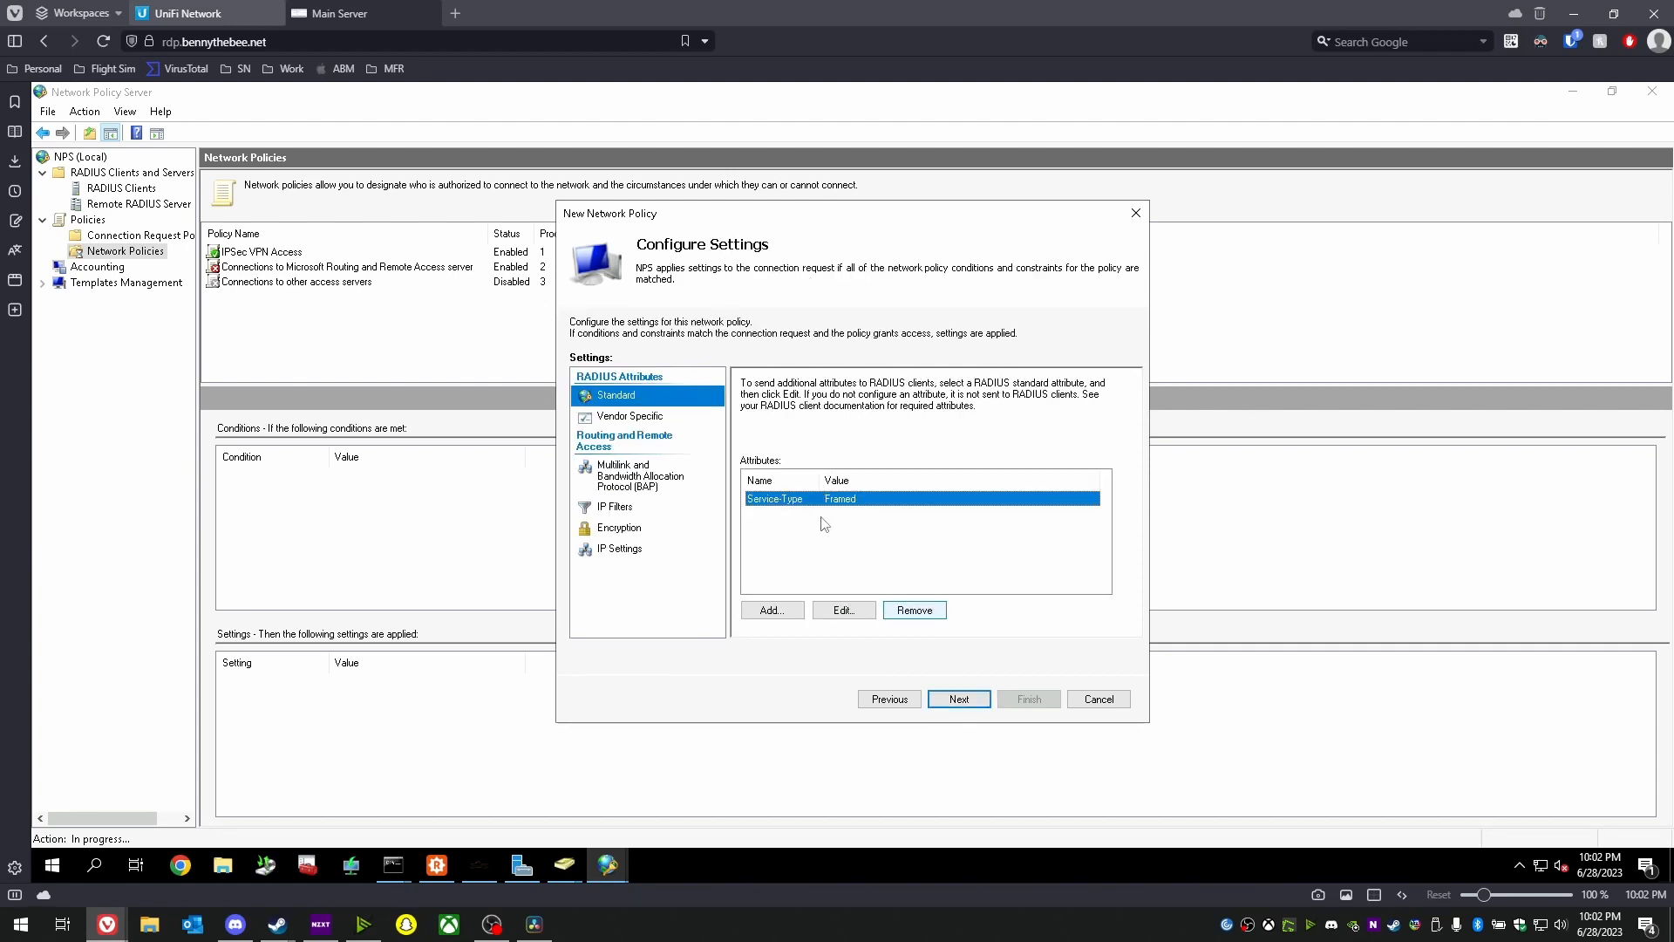
pyautogui.click(914, 609)
# - Add the Tunnel-Pvt-Group-ID attribute with value 10
pyautogui.click(771, 609)
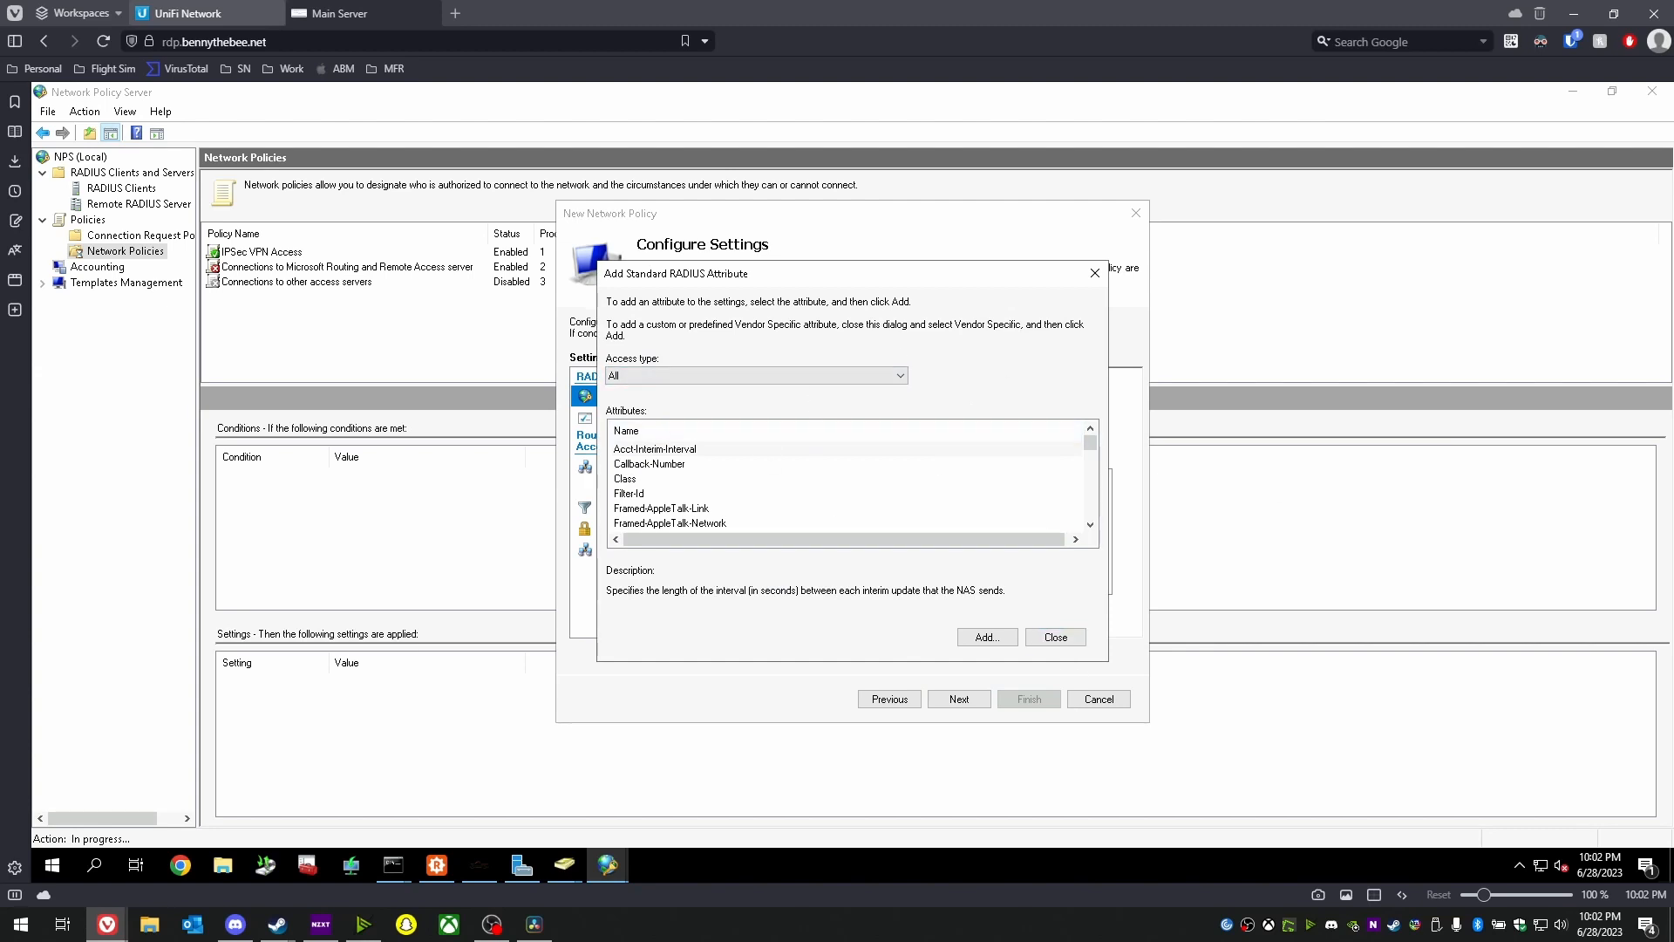
pyautogui.click(709, 378)
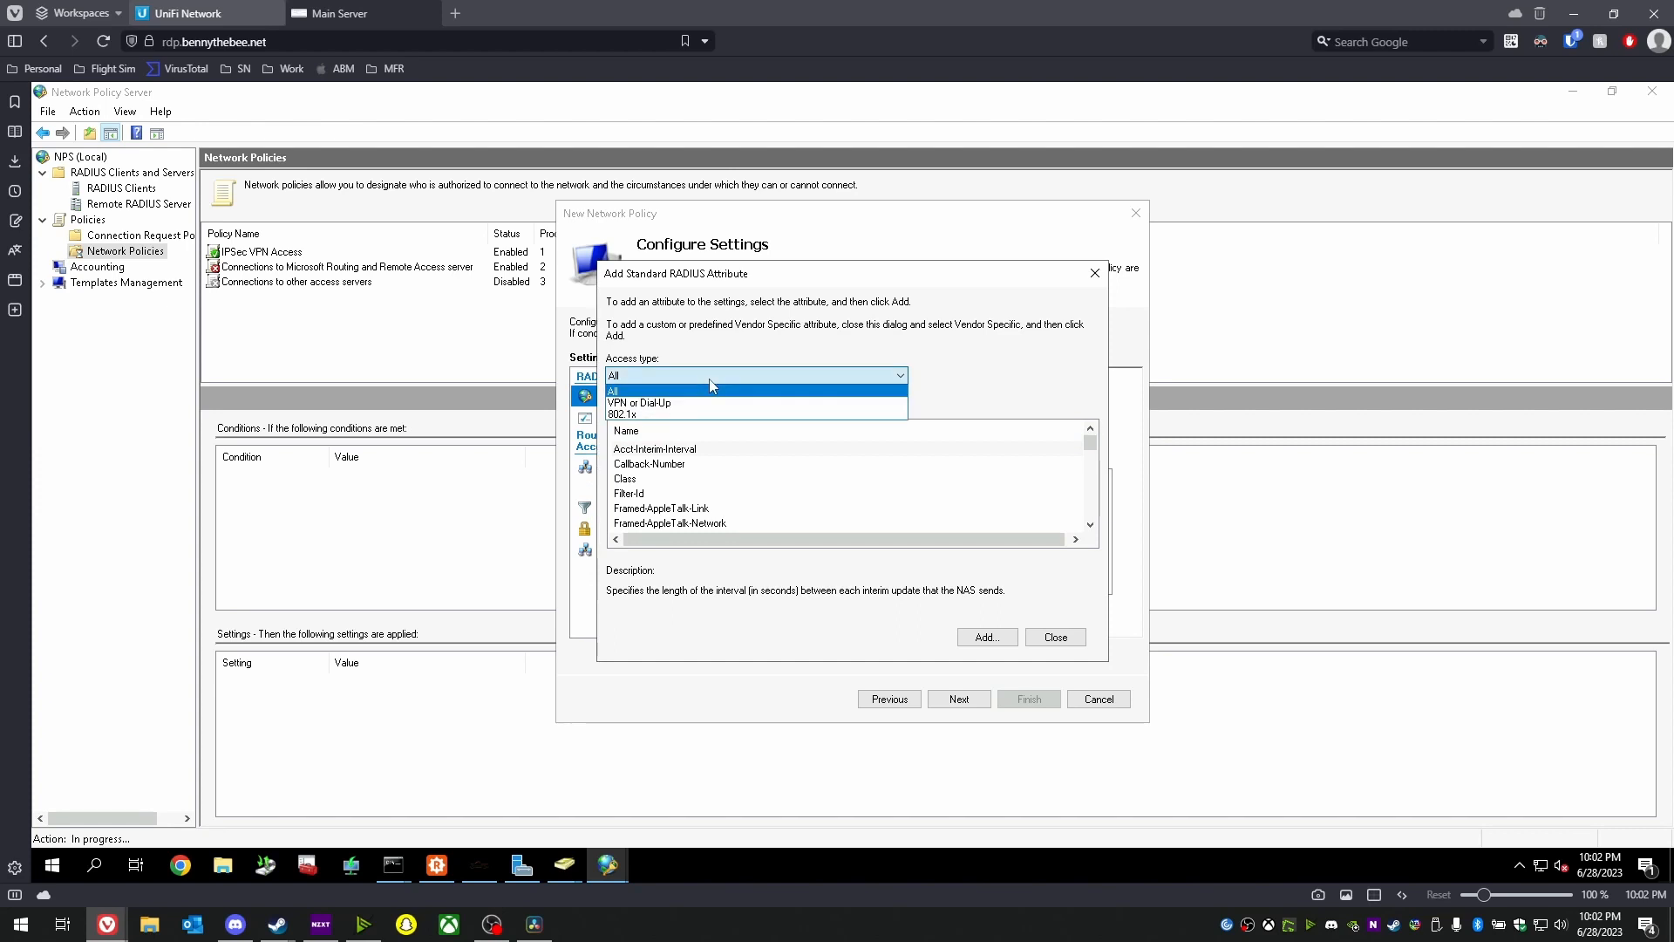
pyautogui.click(710, 380)
pyautogui.scroll(-12, 712, 463)
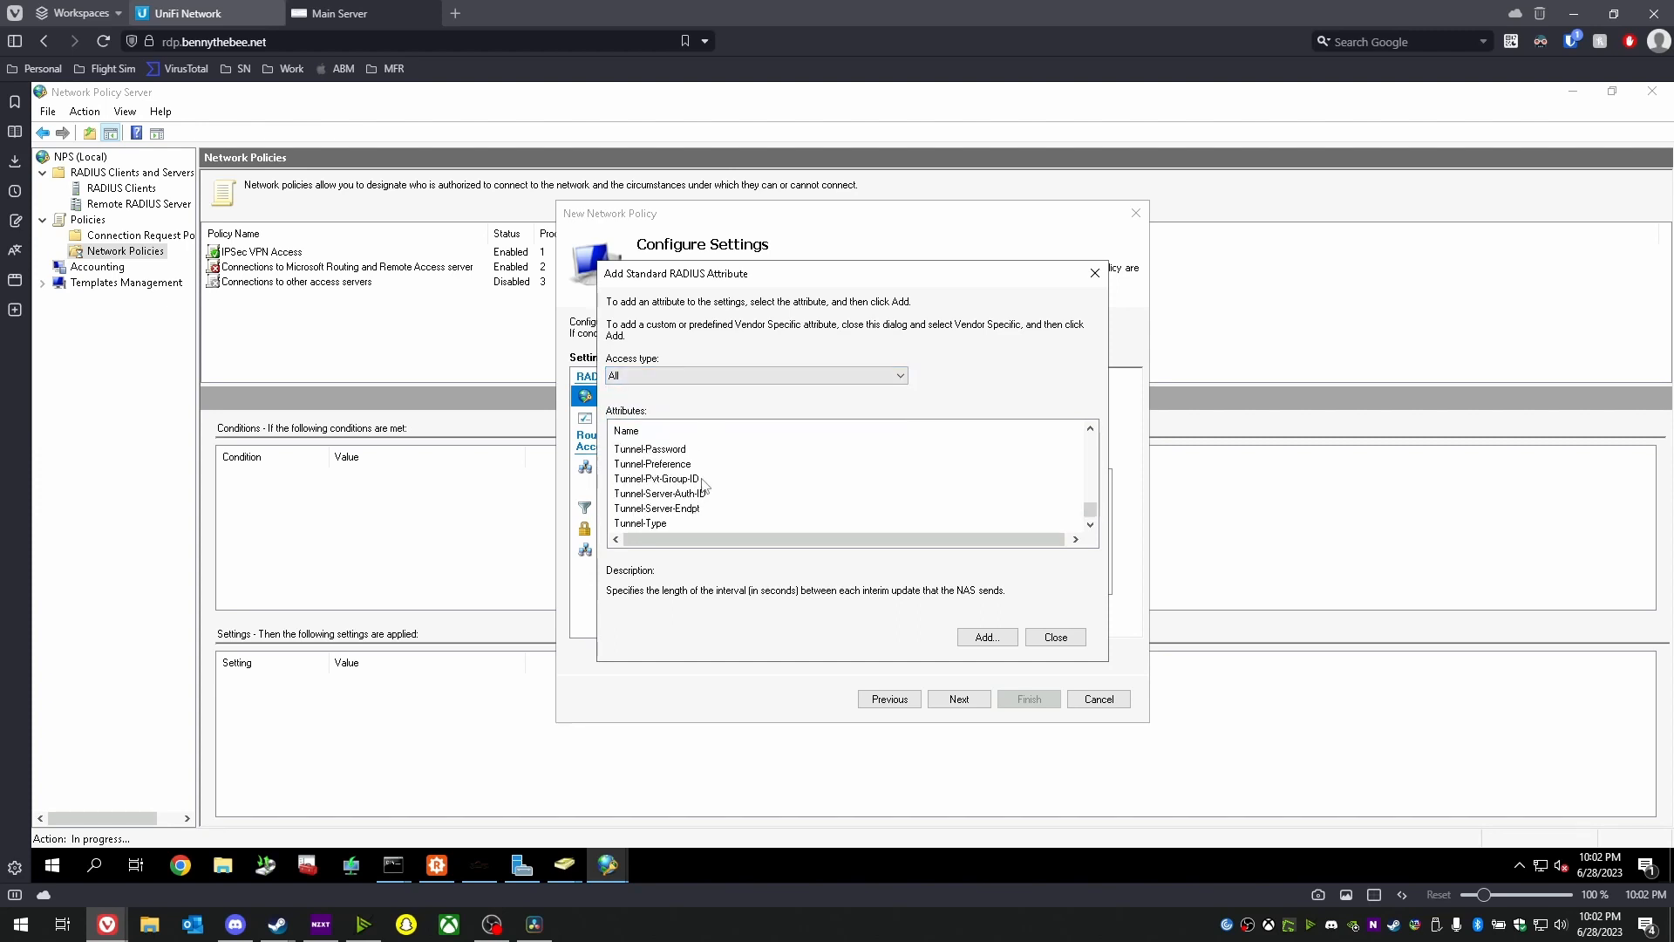
pyautogui.click(702, 480)
pyautogui.click(987, 637)
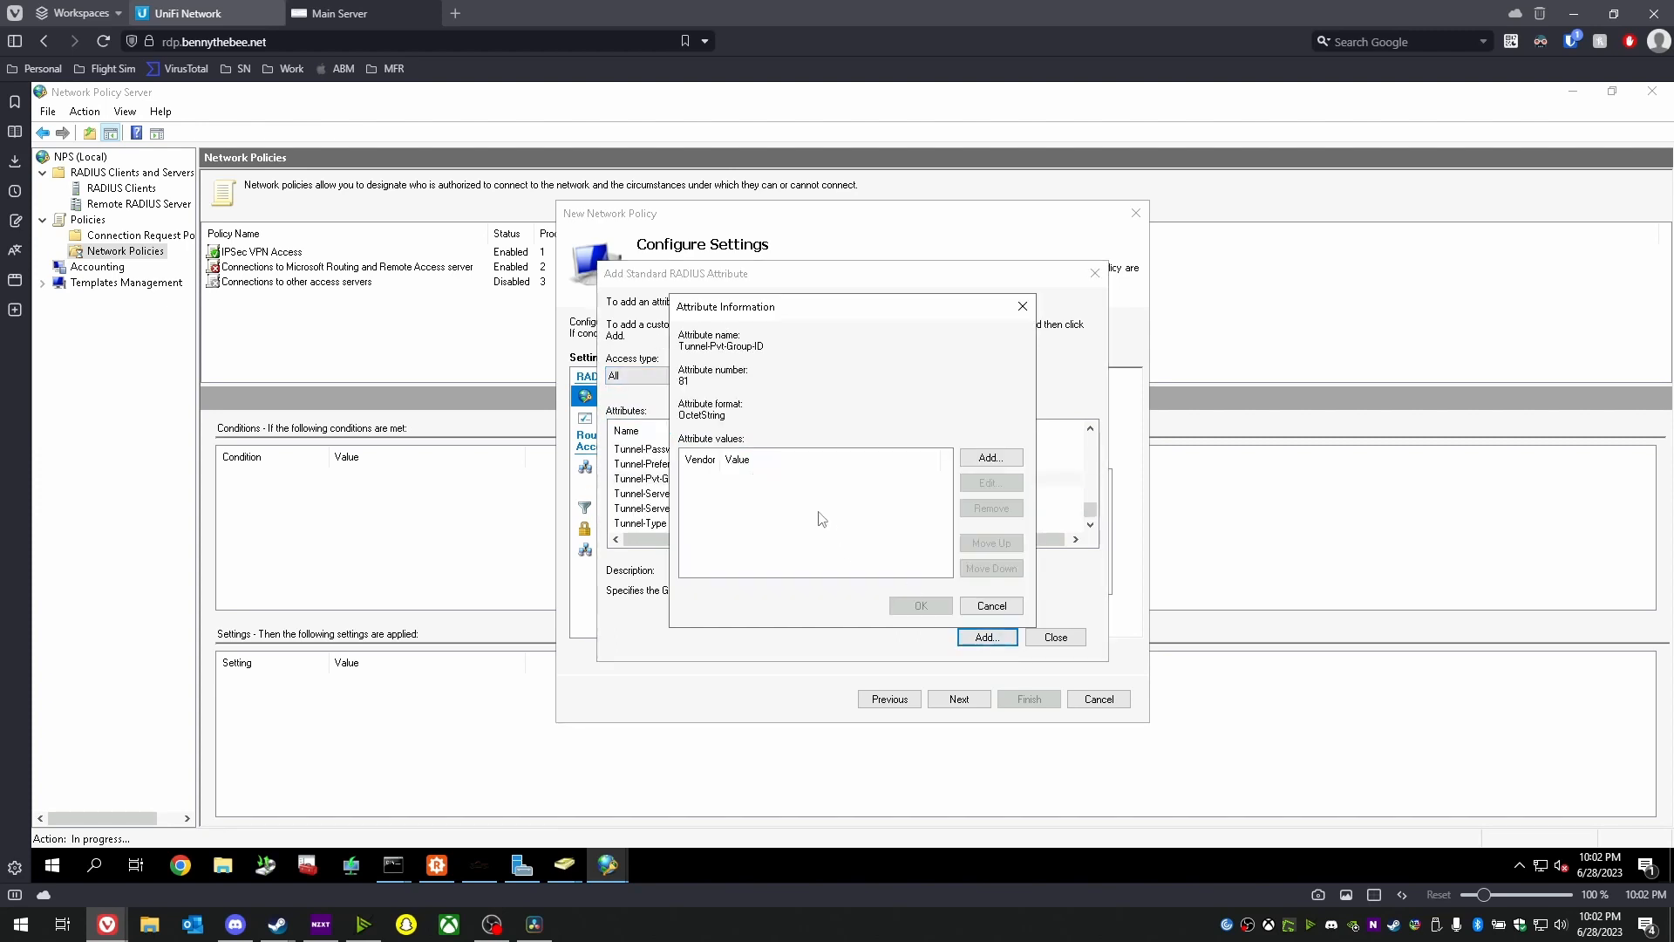
pyautogui.click(989, 457)
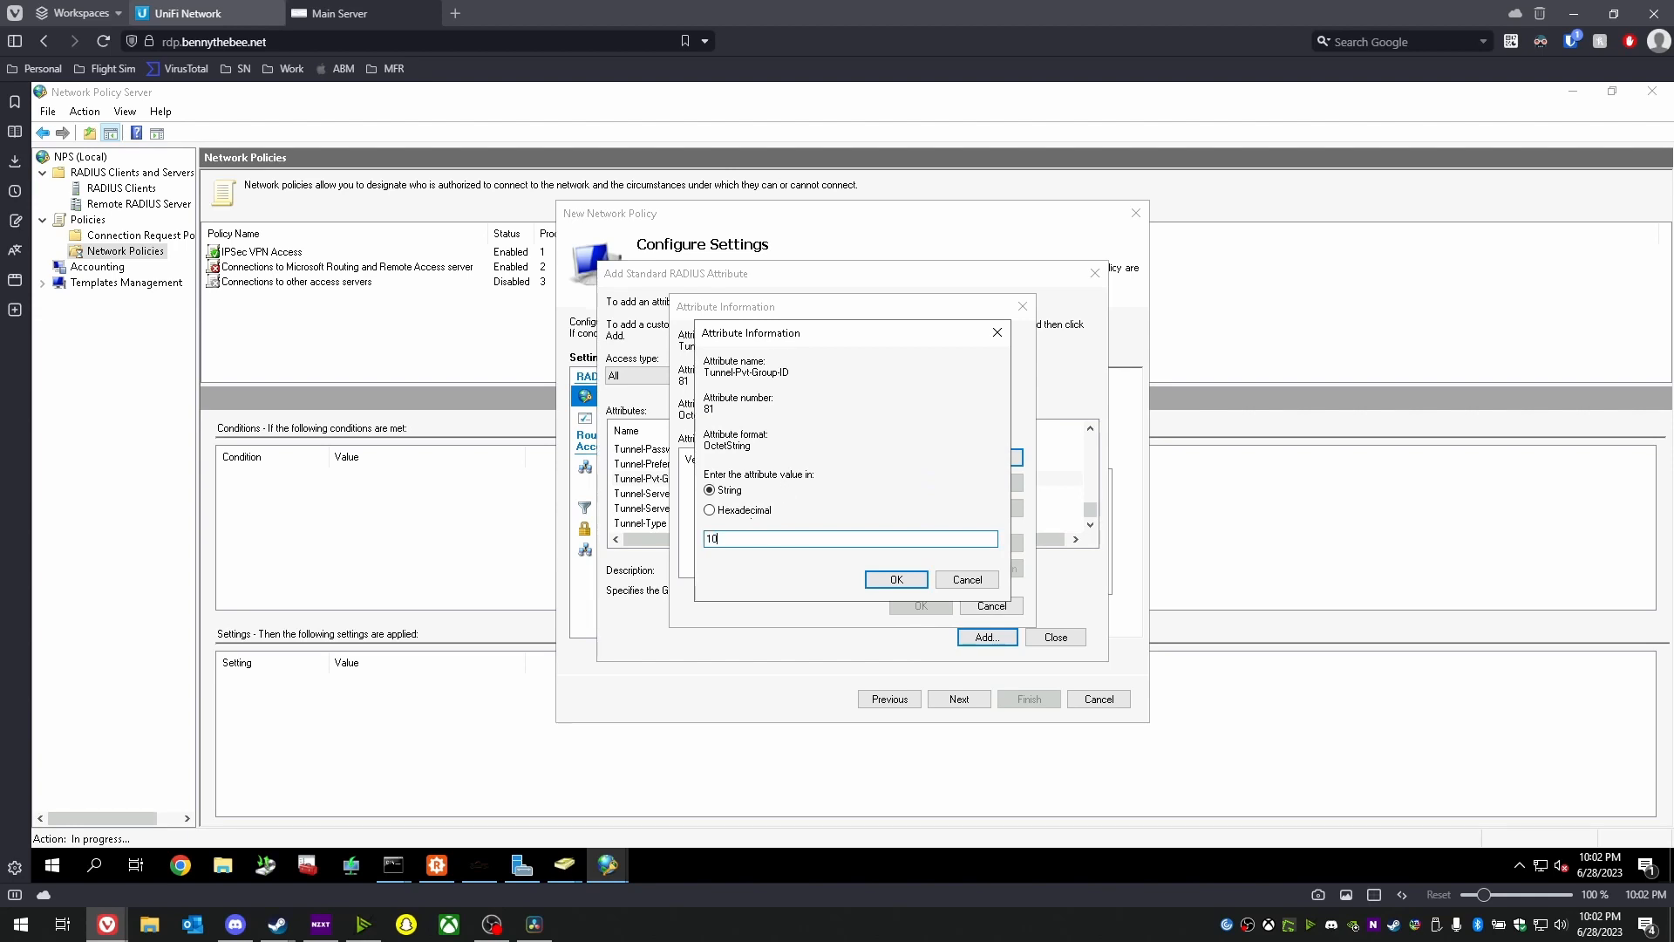
pyautogui.press('Return')
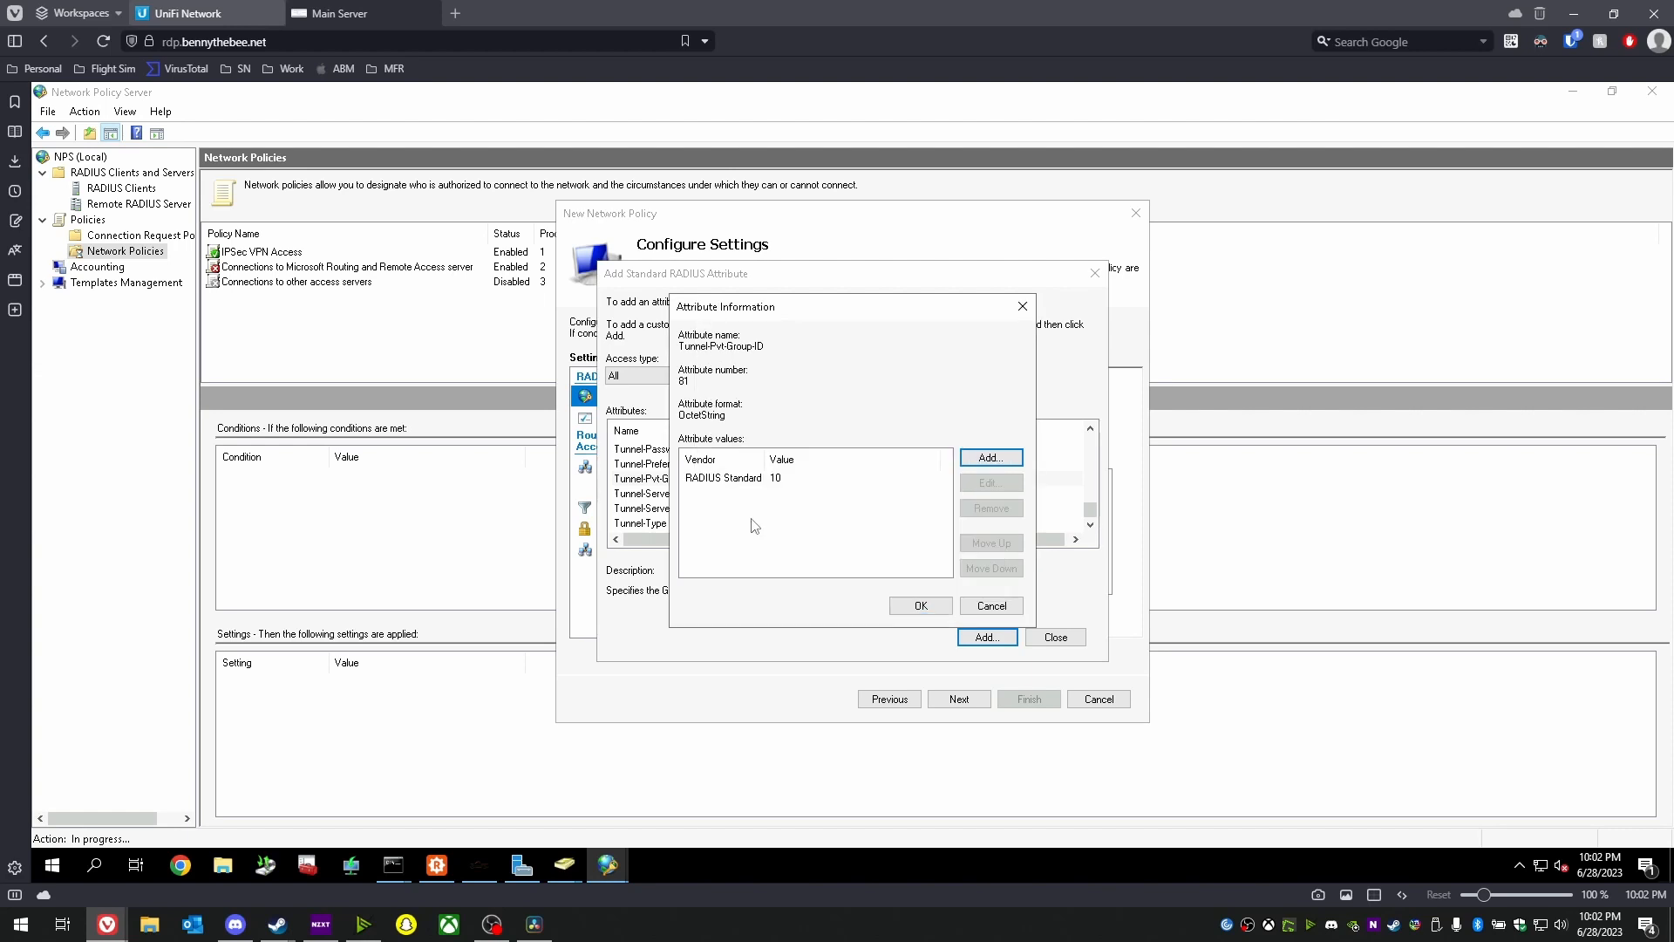
pyautogui.click(992, 459)
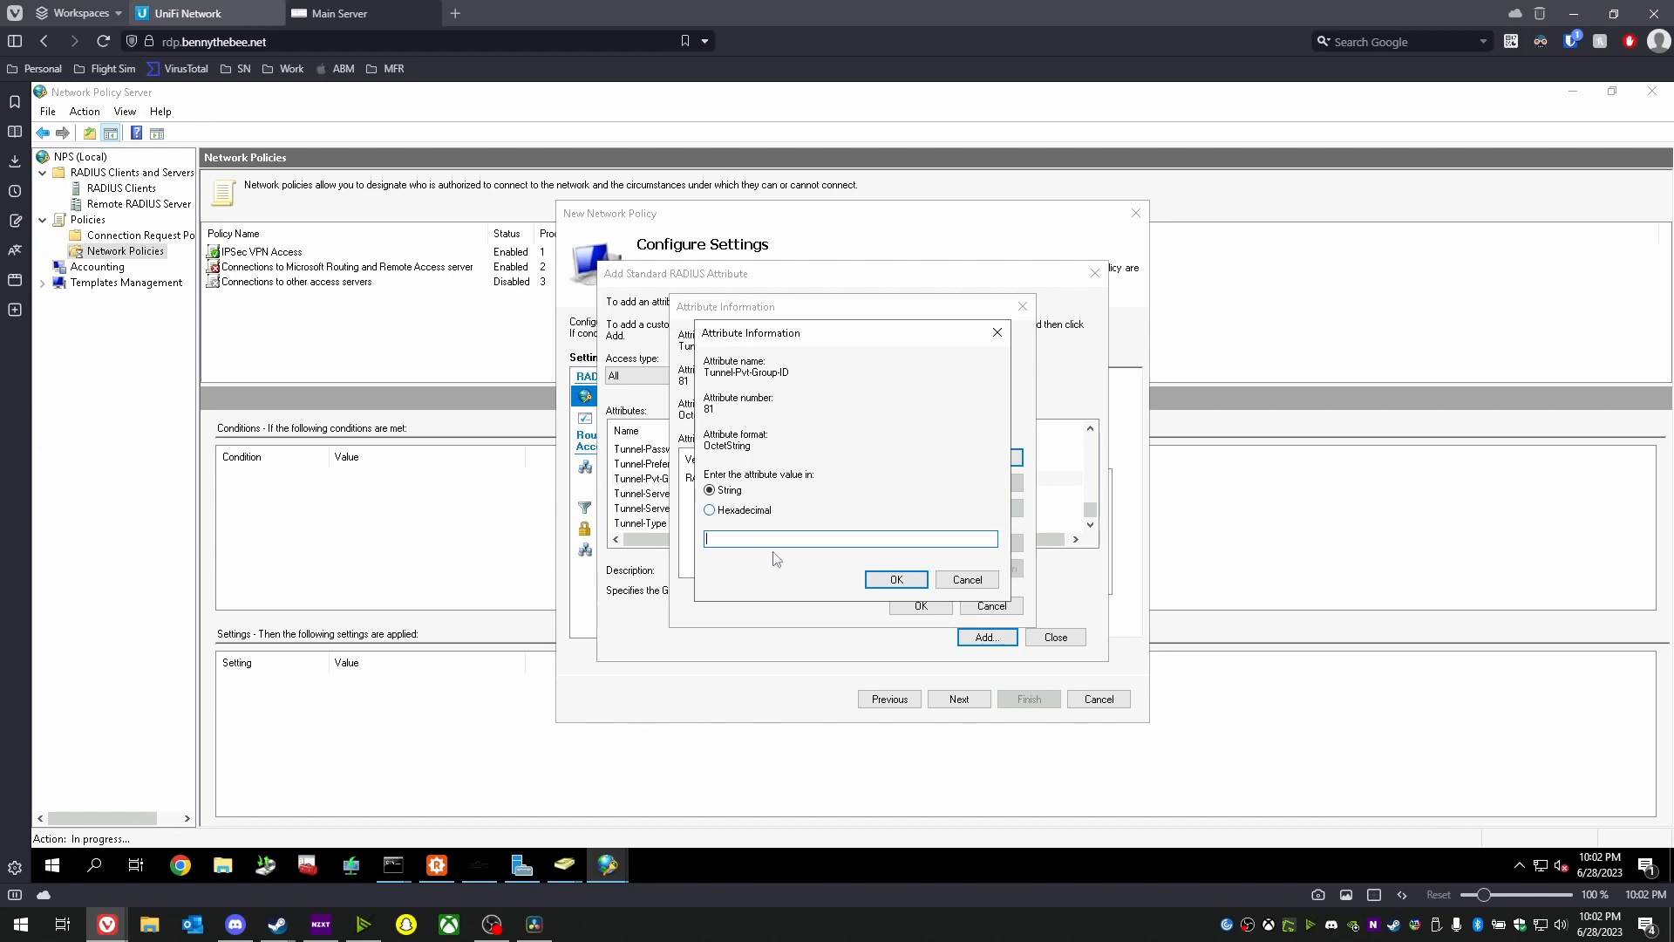
pyautogui.write('10')
pyautogui.click(897, 579)
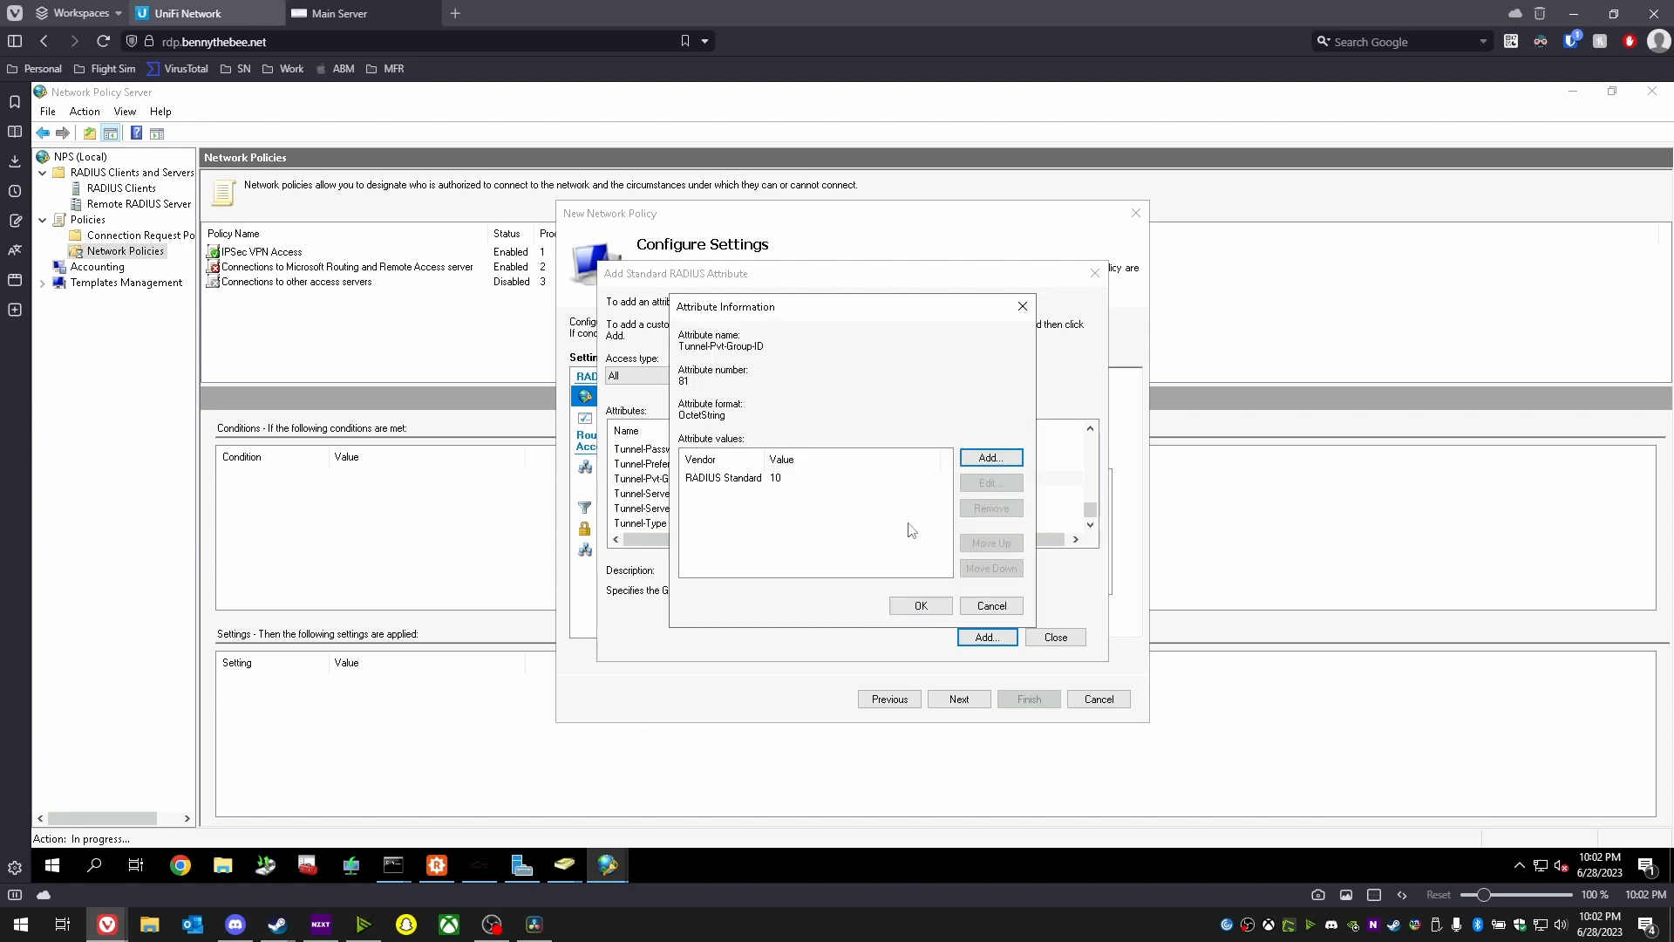
pyautogui.click(918, 605)
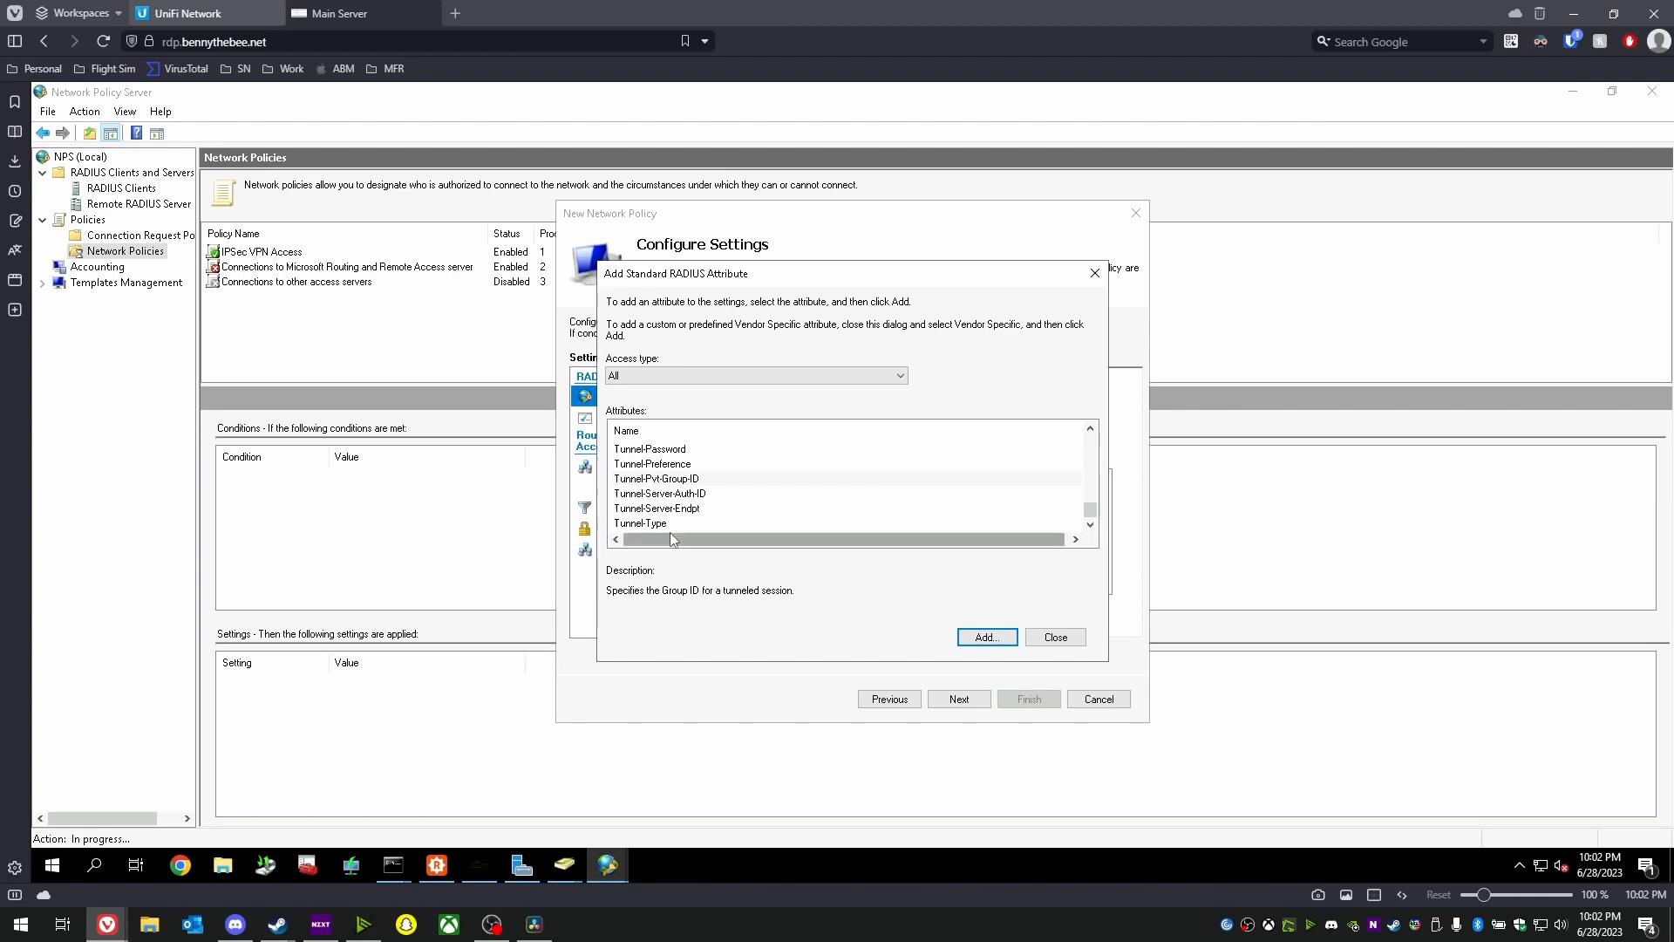
# - Add the Tunnel-Type attribute set to Virtual LANs (VLAN)
pyautogui.click(669, 523)
pyautogui.click(987, 637)
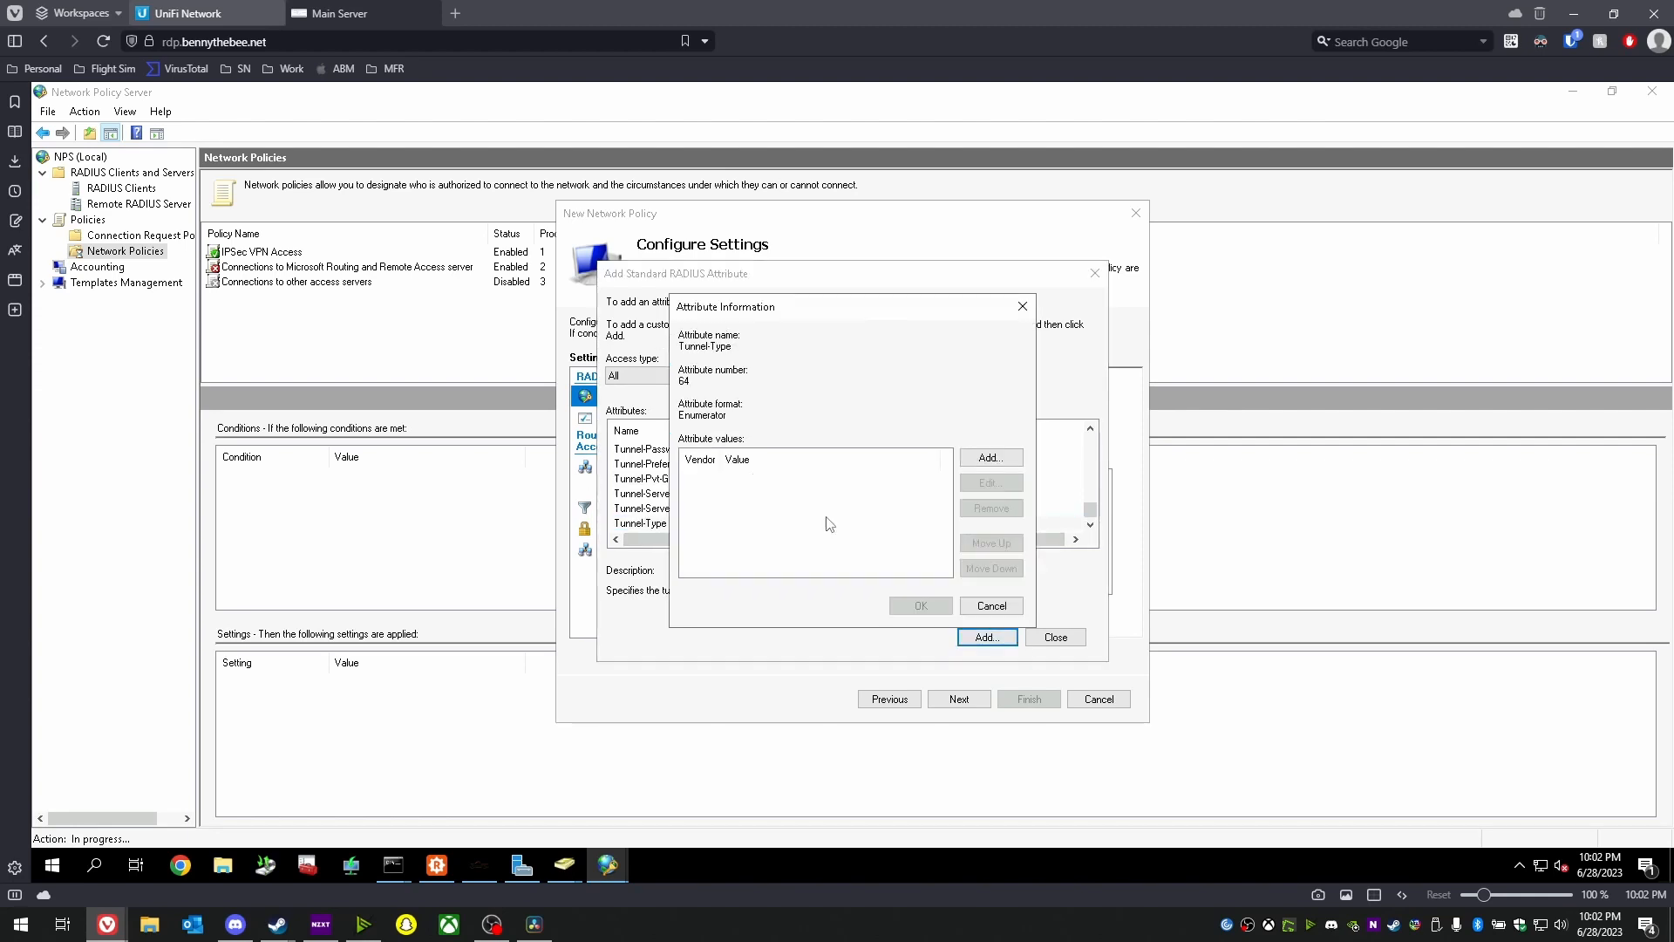
pyautogui.click(993, 457)
pyautogui.click(753, 512)
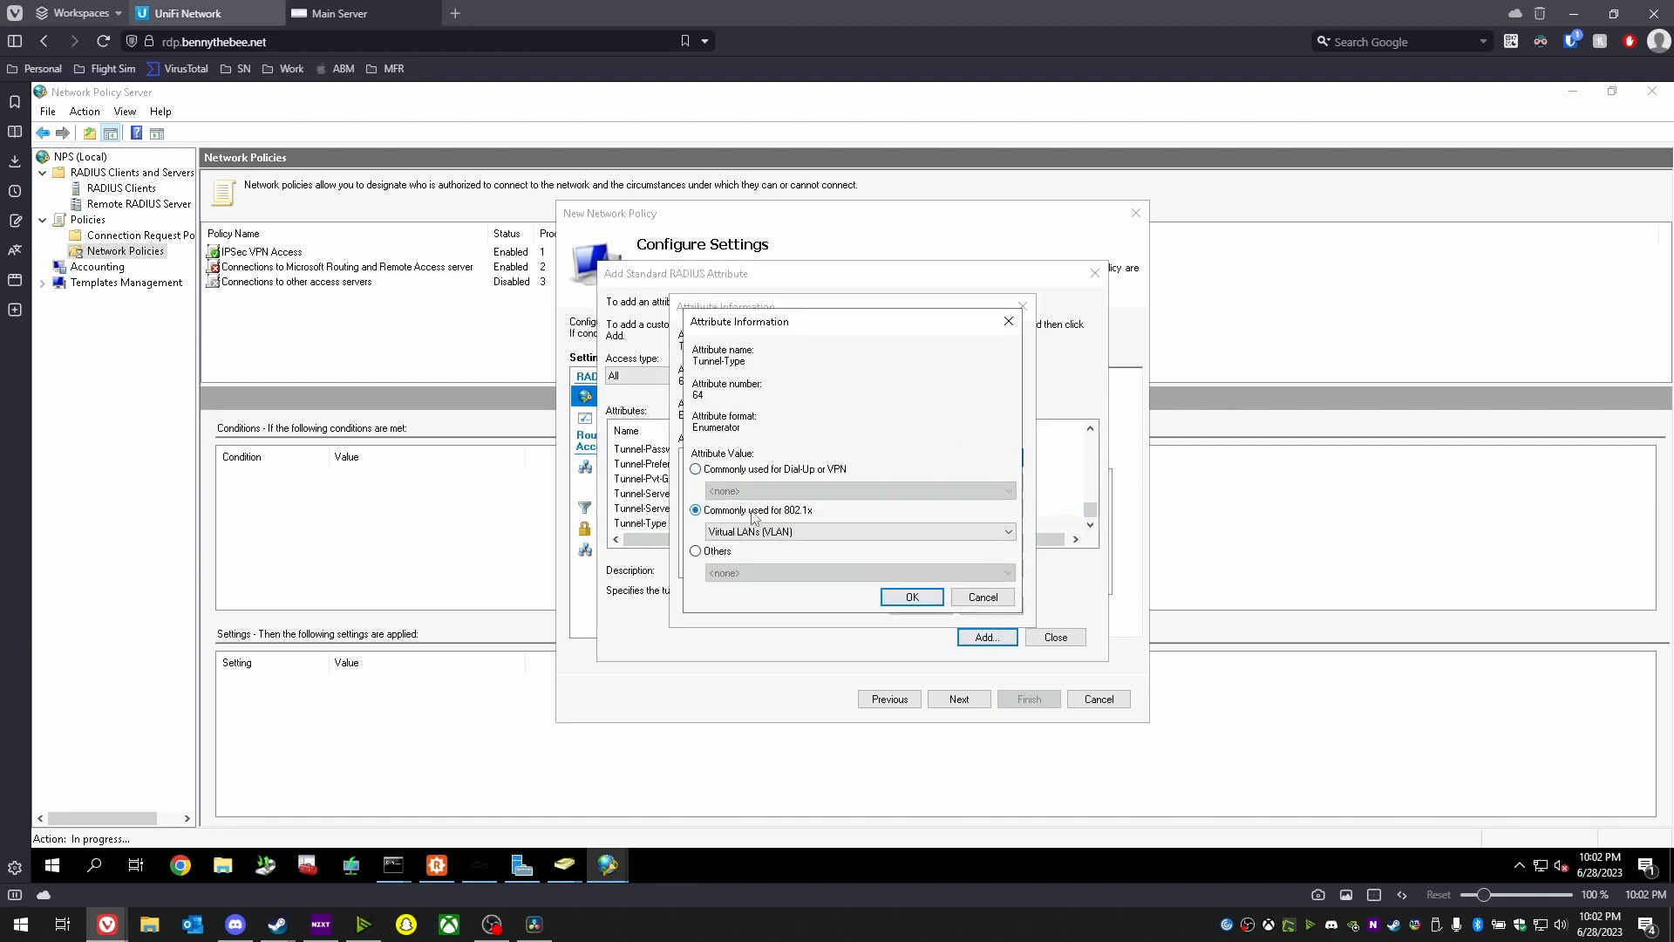
pyautogui.click(904, 602)
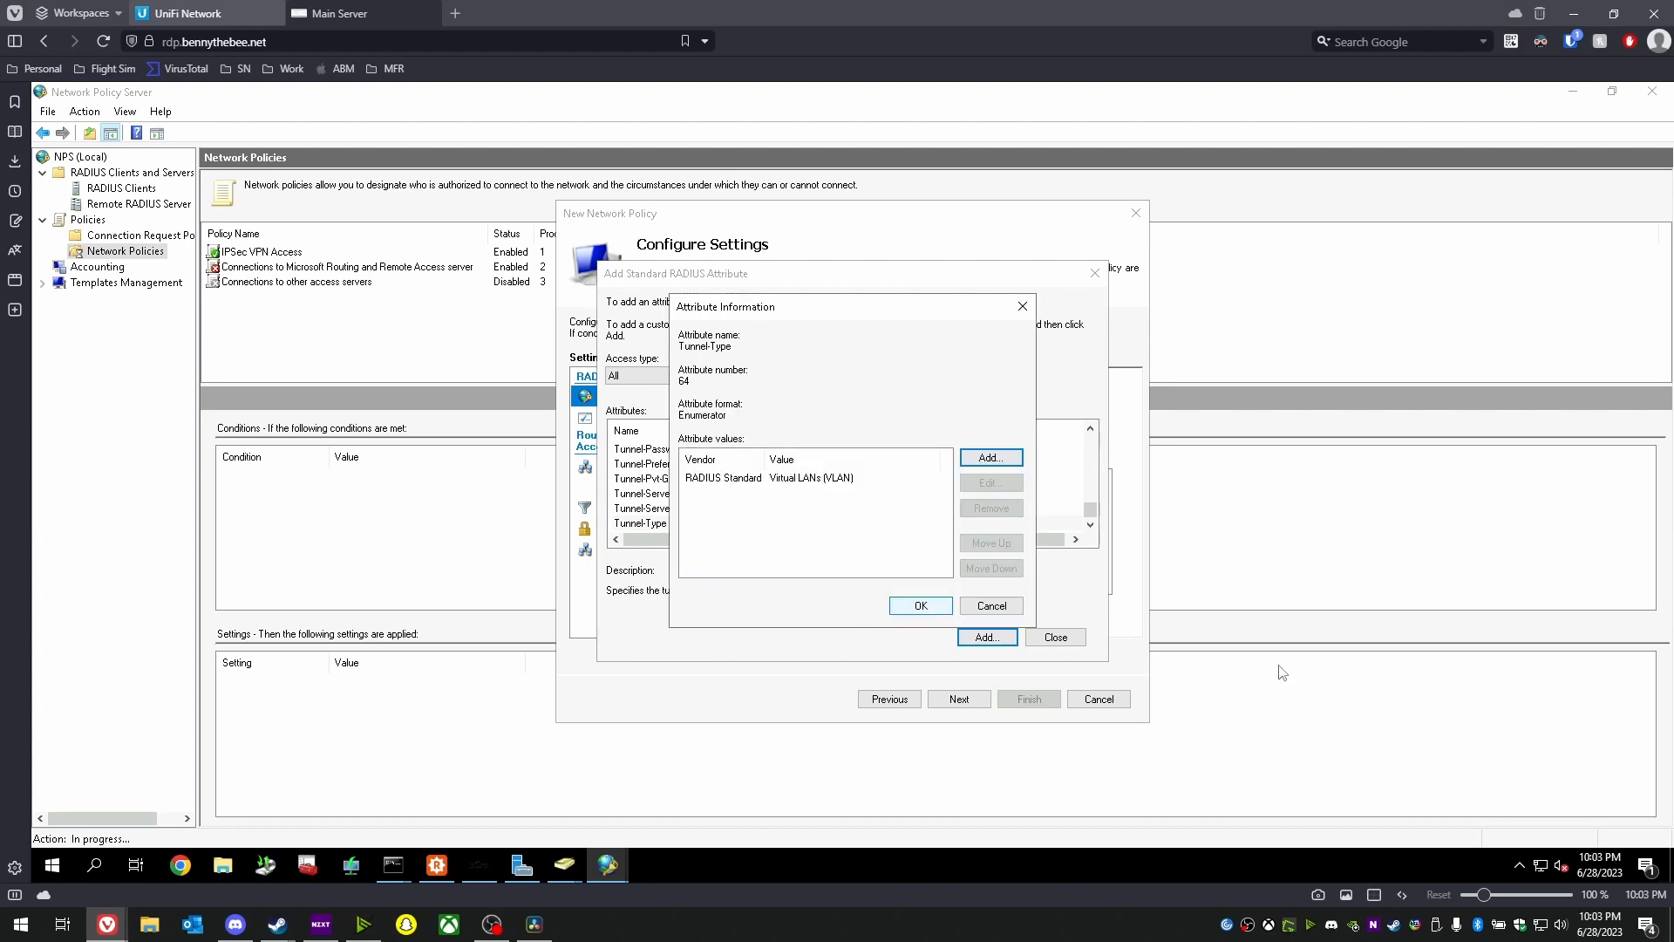
pyautogui.click(912, 603)
# - Add the Tunnel-Medium-Type attribute with value 802
pyautogui.scroll(1, 720, 497)
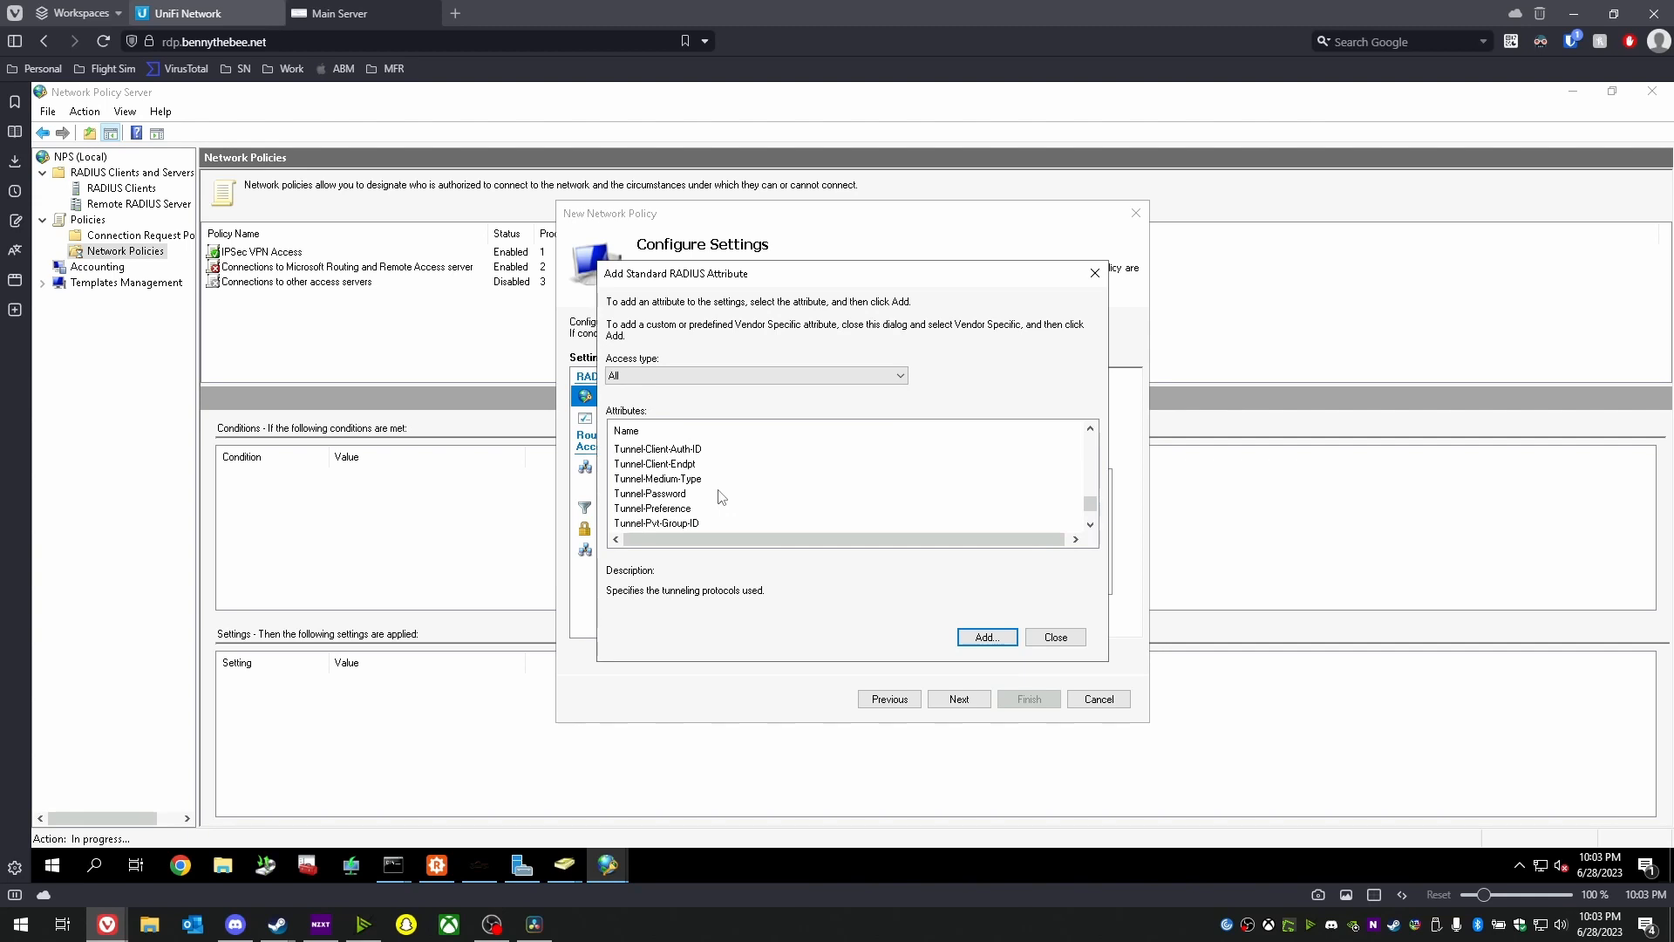
pyautogui.click(718, 479)
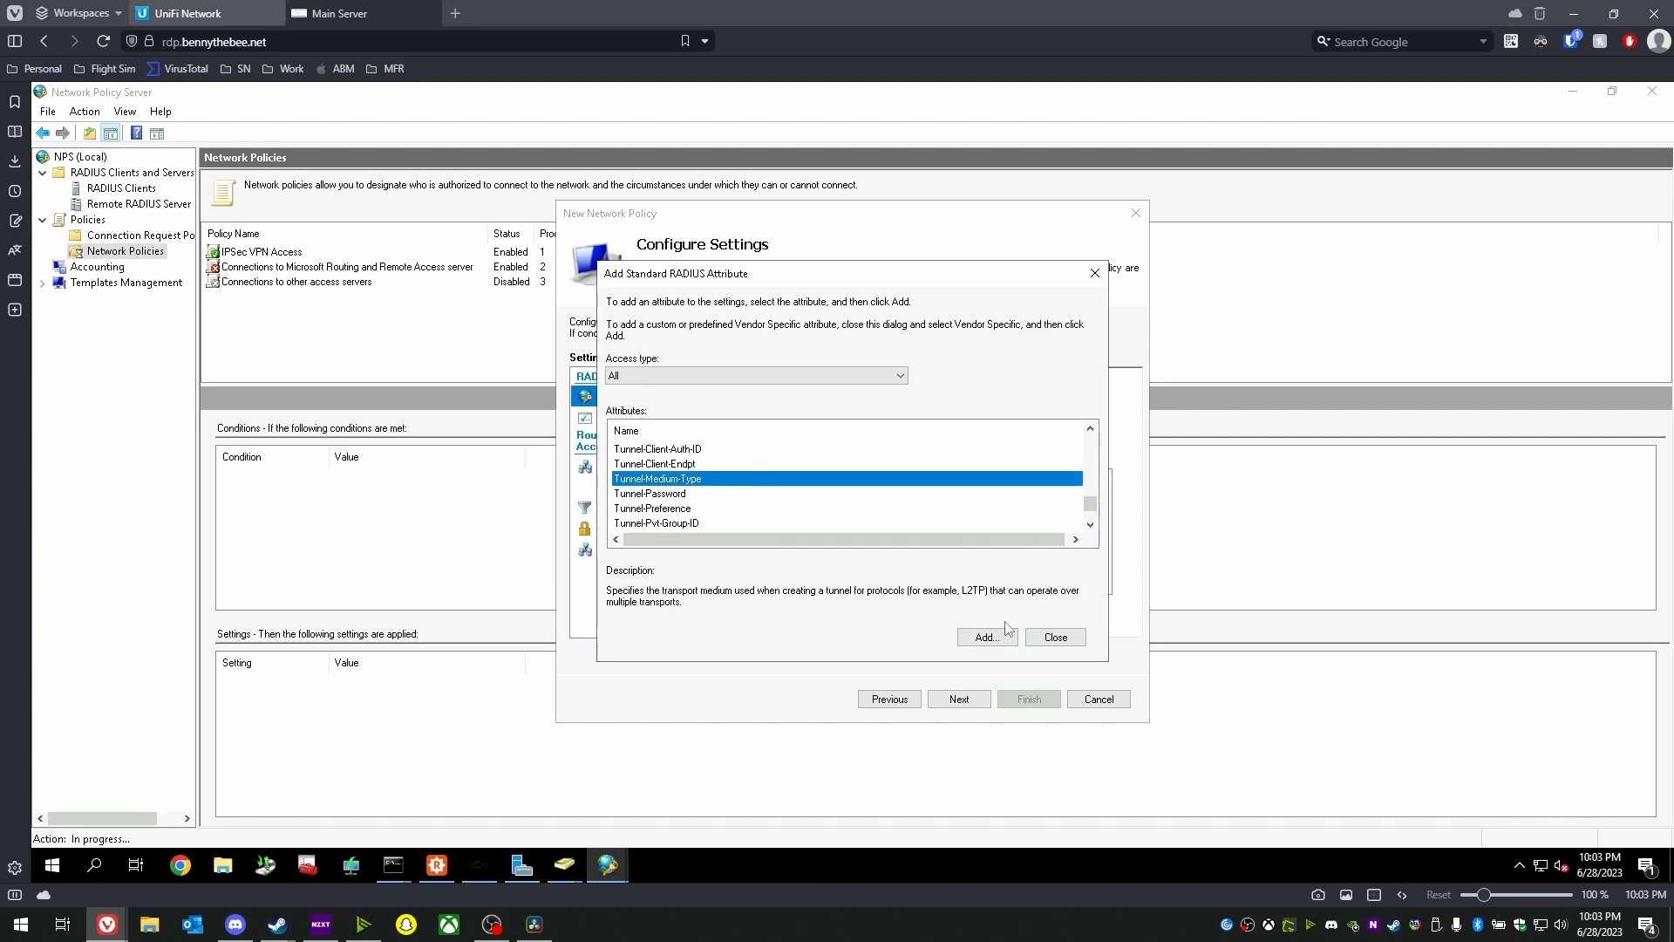
pyautogui.click(988, 636)
pyautogui.click(1000, 461)
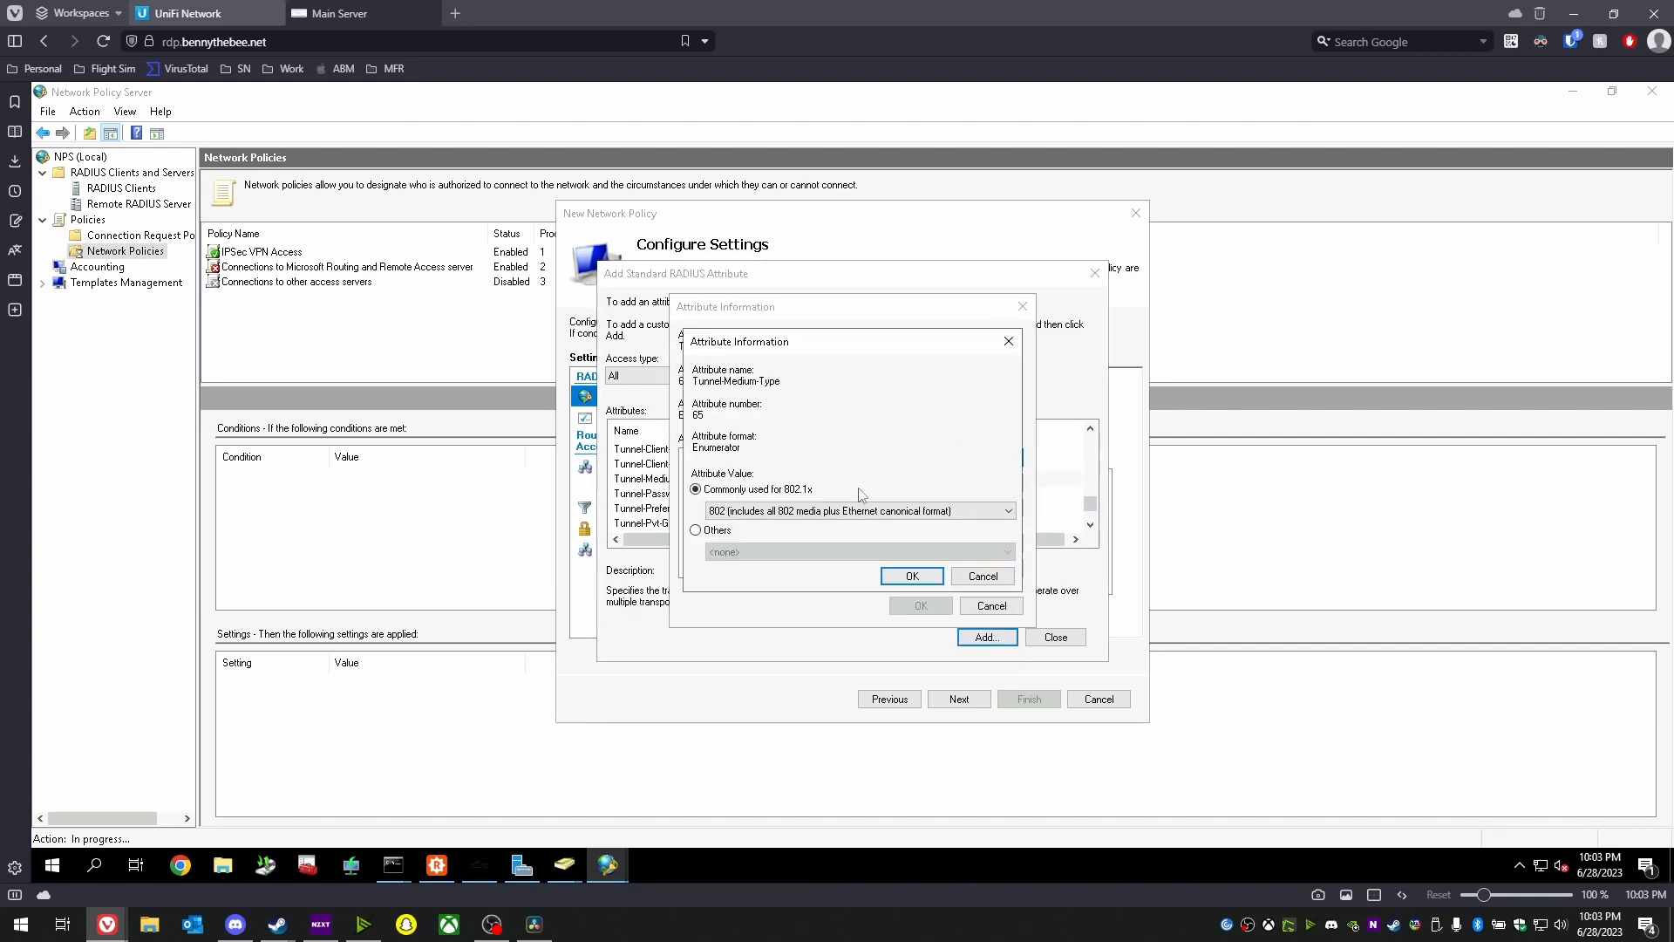
pyautogui.click(913, 576)
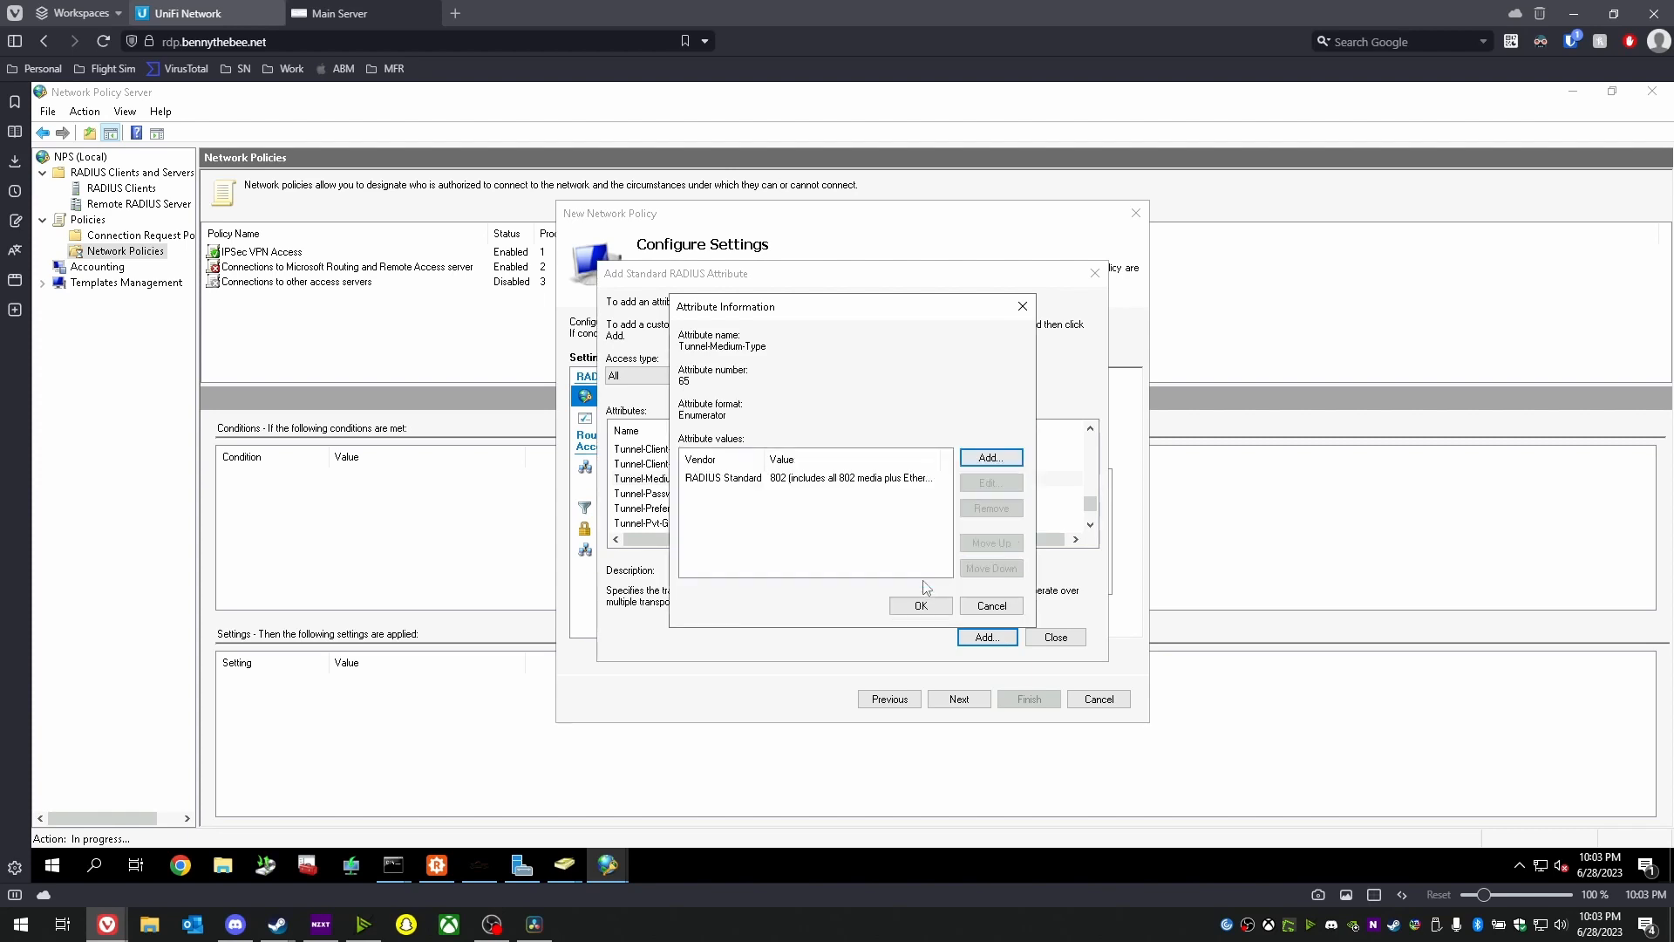
pyautogui.click(921, 605)
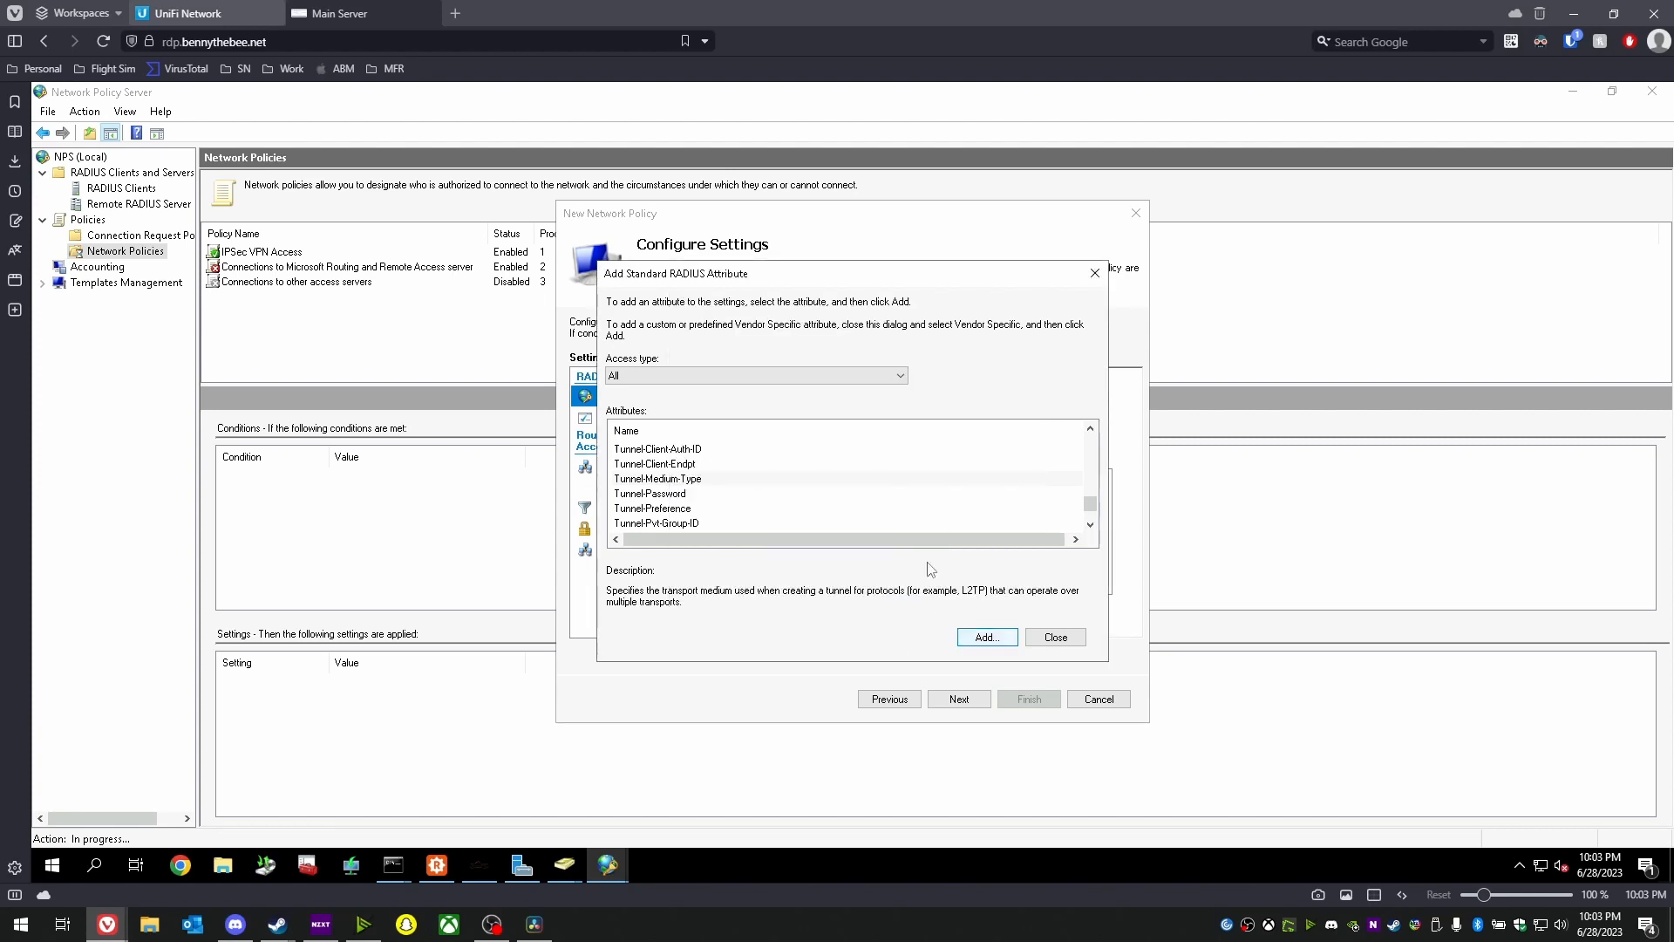
# - Add Service-Type set to Framed and close the attribute list
pyautogui.scroll(2, 825, 487)
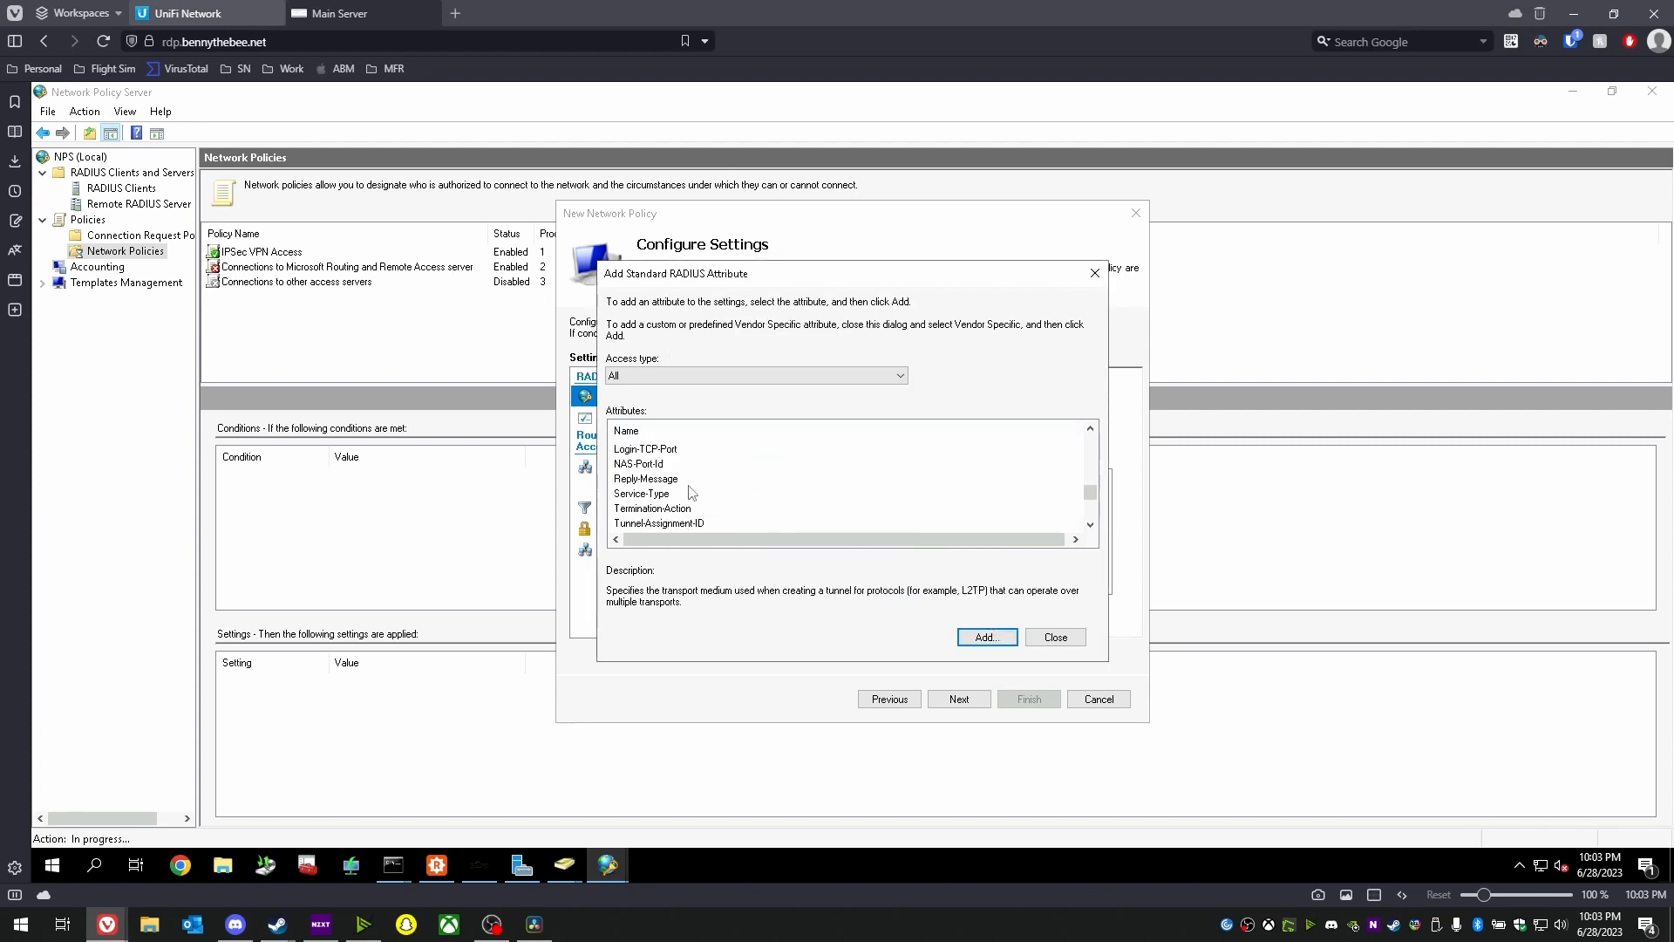
pyautogui.click(682, 494)
pyautogui.click(964, 637)
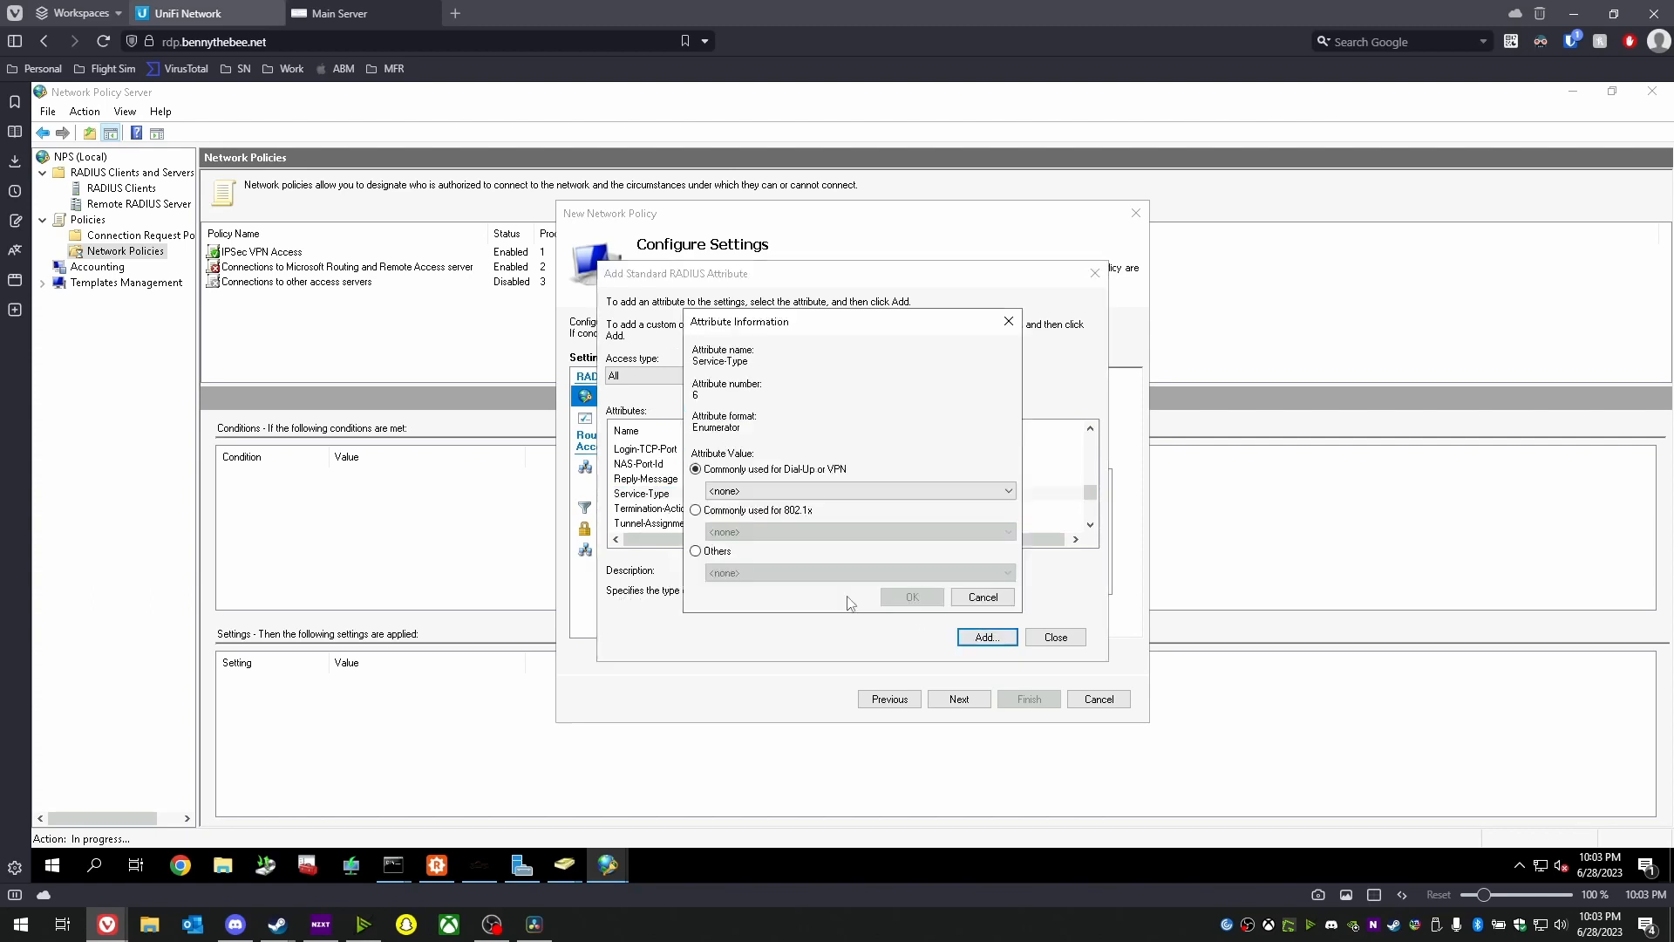
pyautogui.click(745, 511)
pyautogui.click(776, 534)
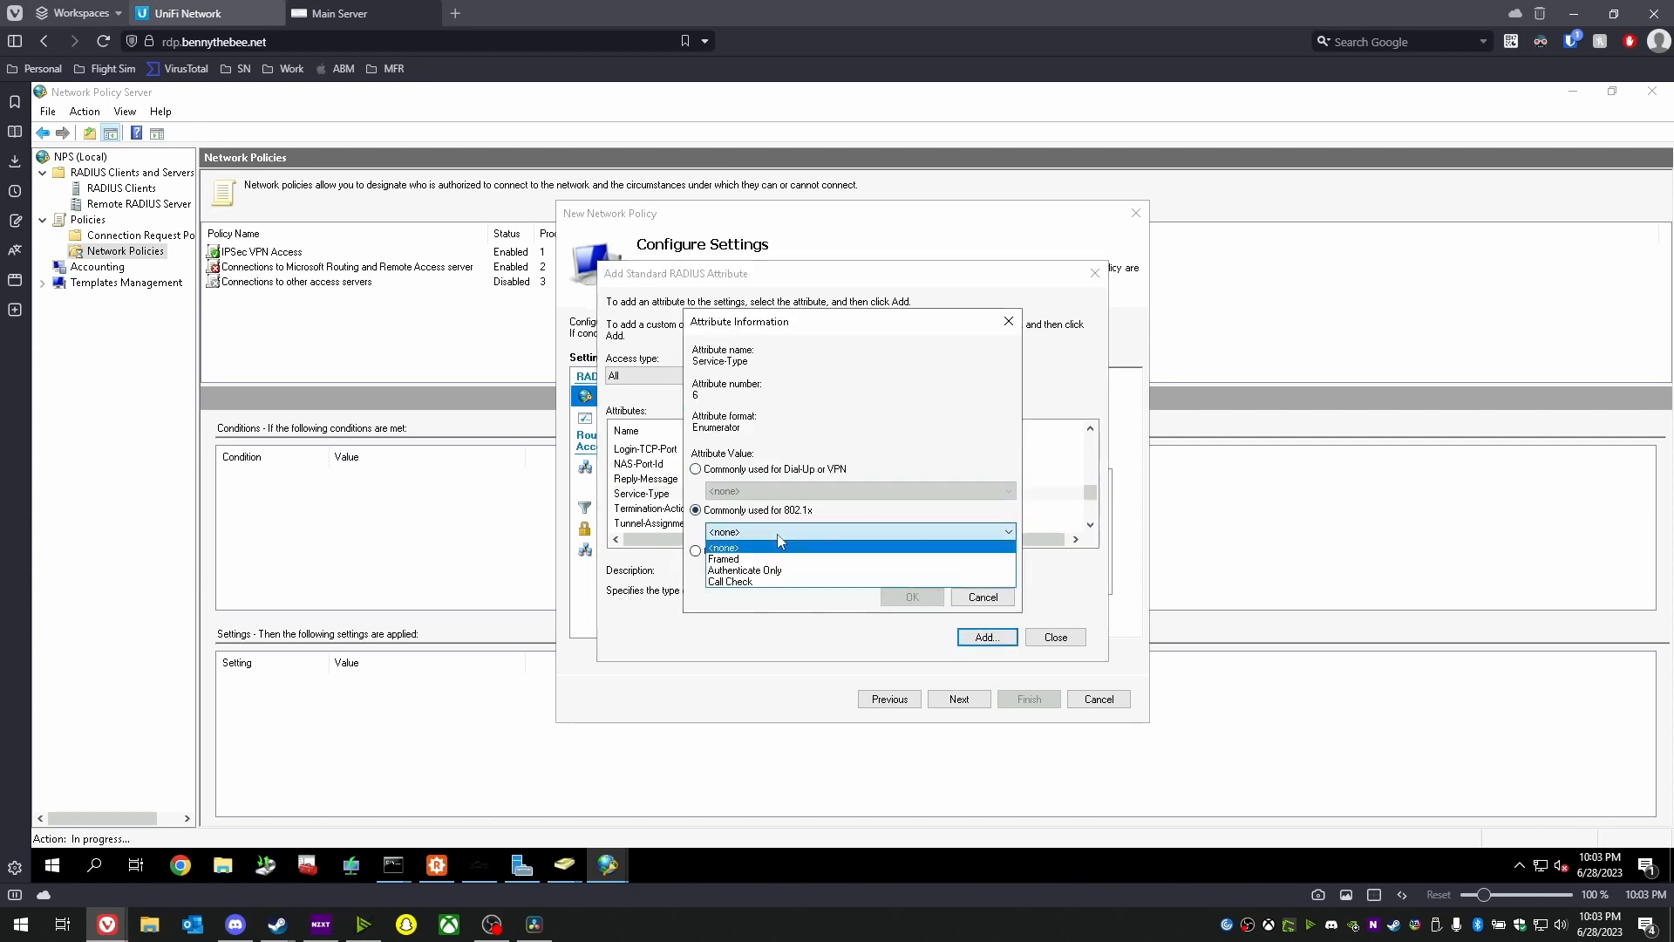
pyautogui.click(750, 559)
pyautogui.click(907, 598)
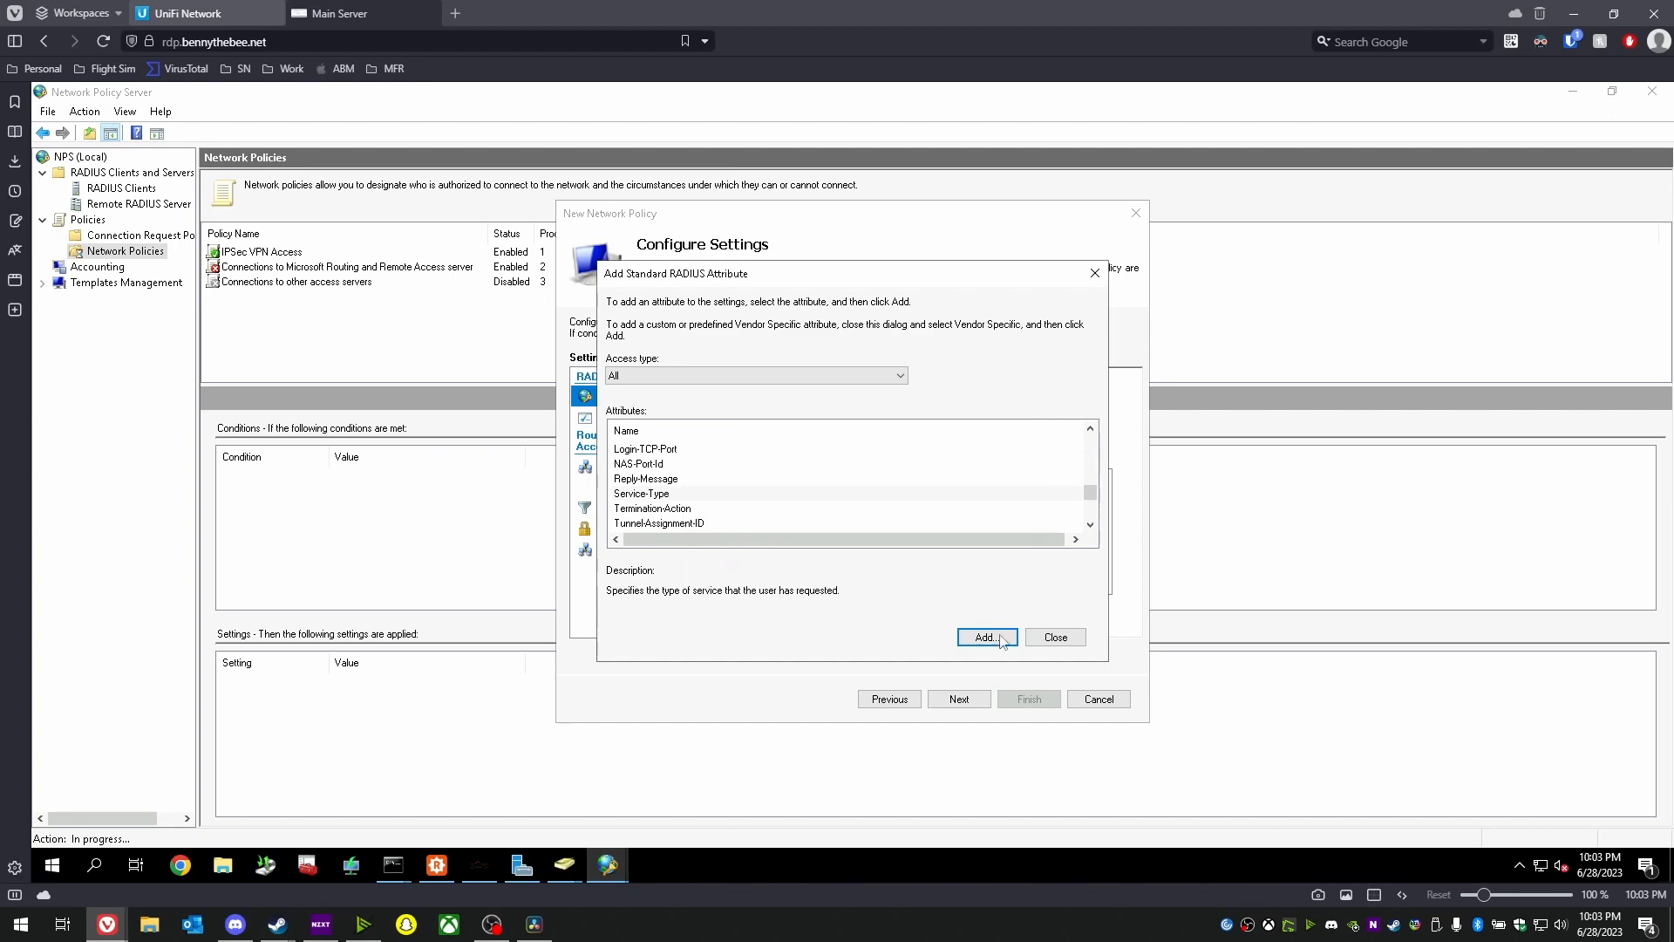
pyautogui.click(1049, 643)
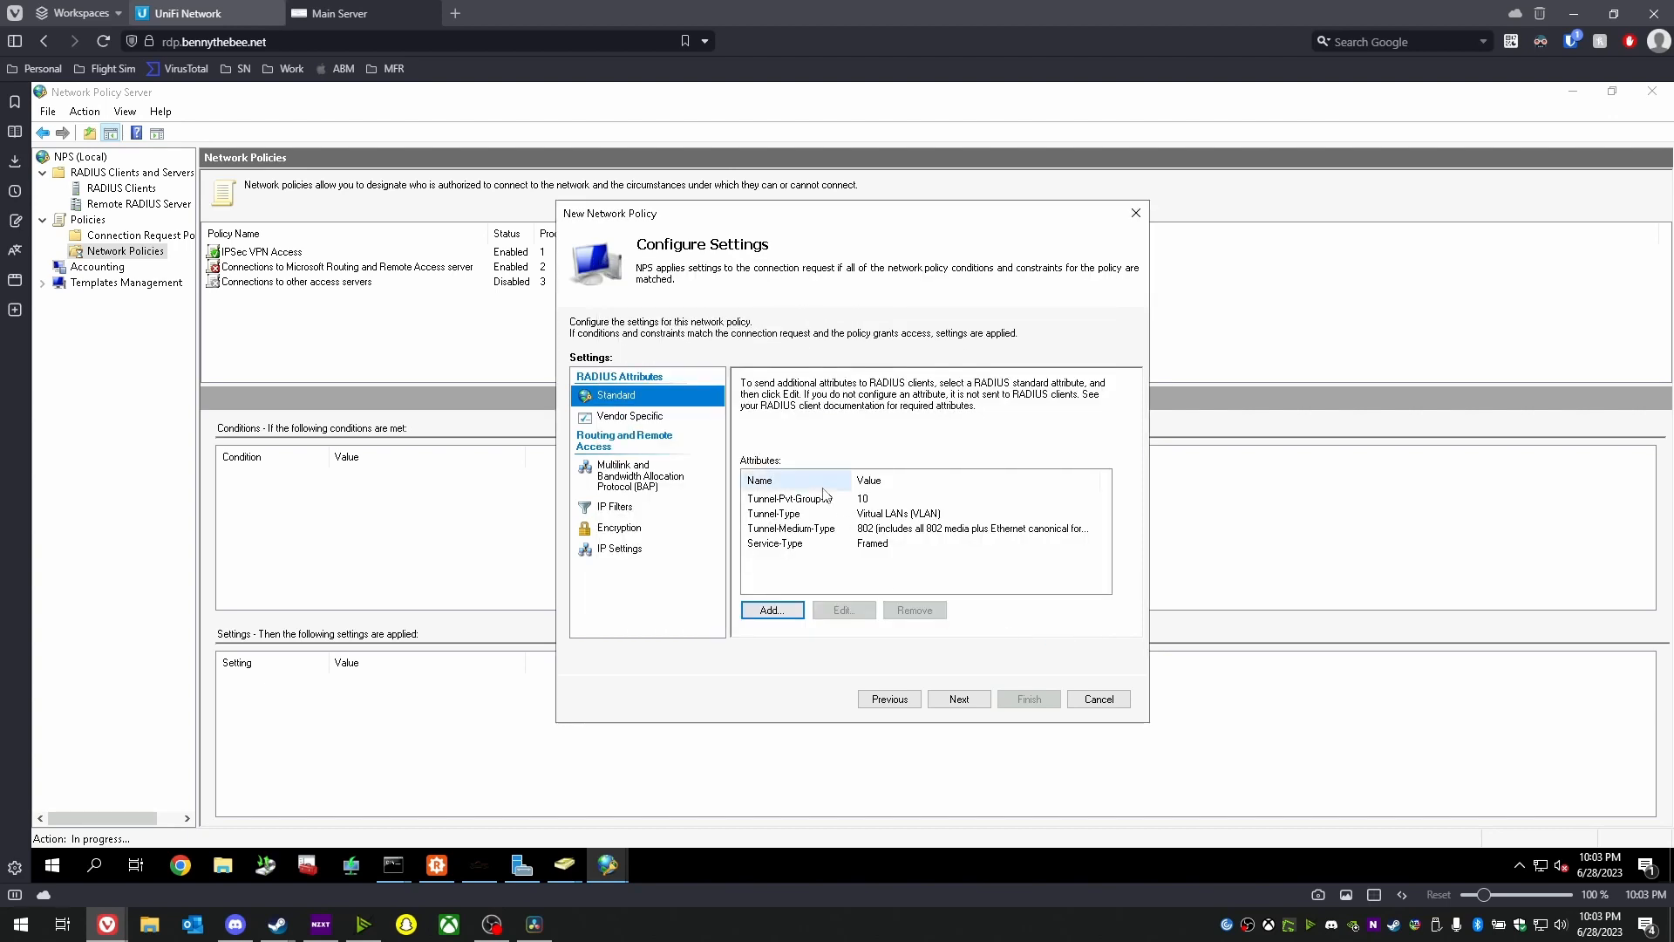
# - Go past the encryption settings and summary to finish creating the wireless VLAN policy
pyautogui.click(621, 528)
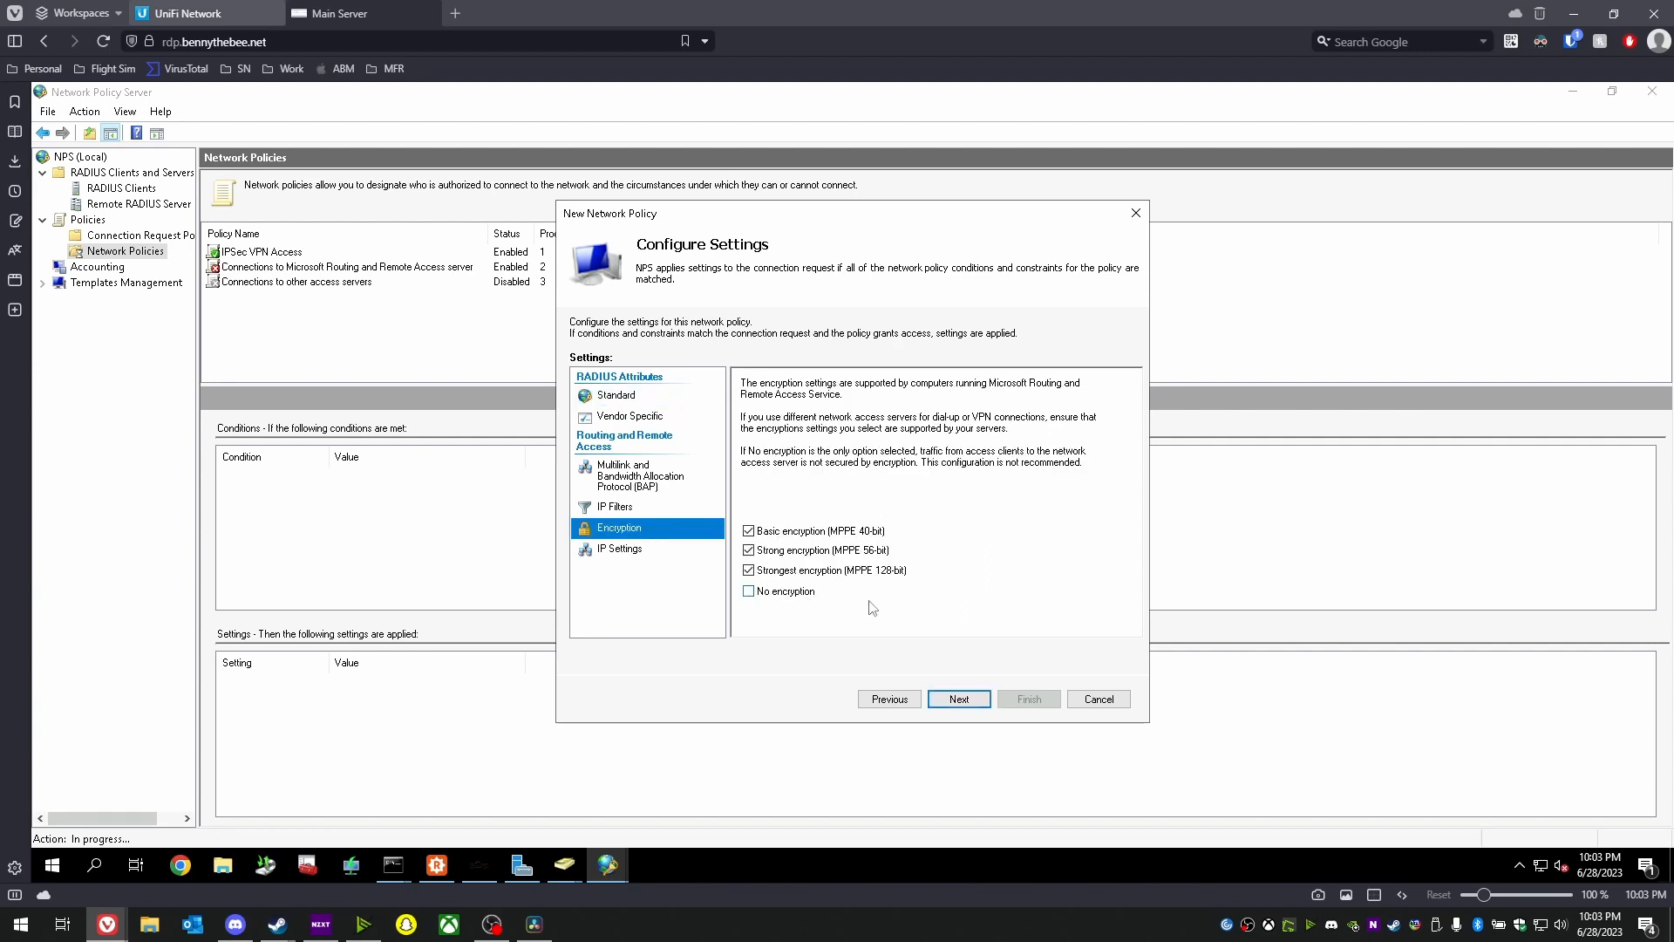
pyautogui.click(959, 699)
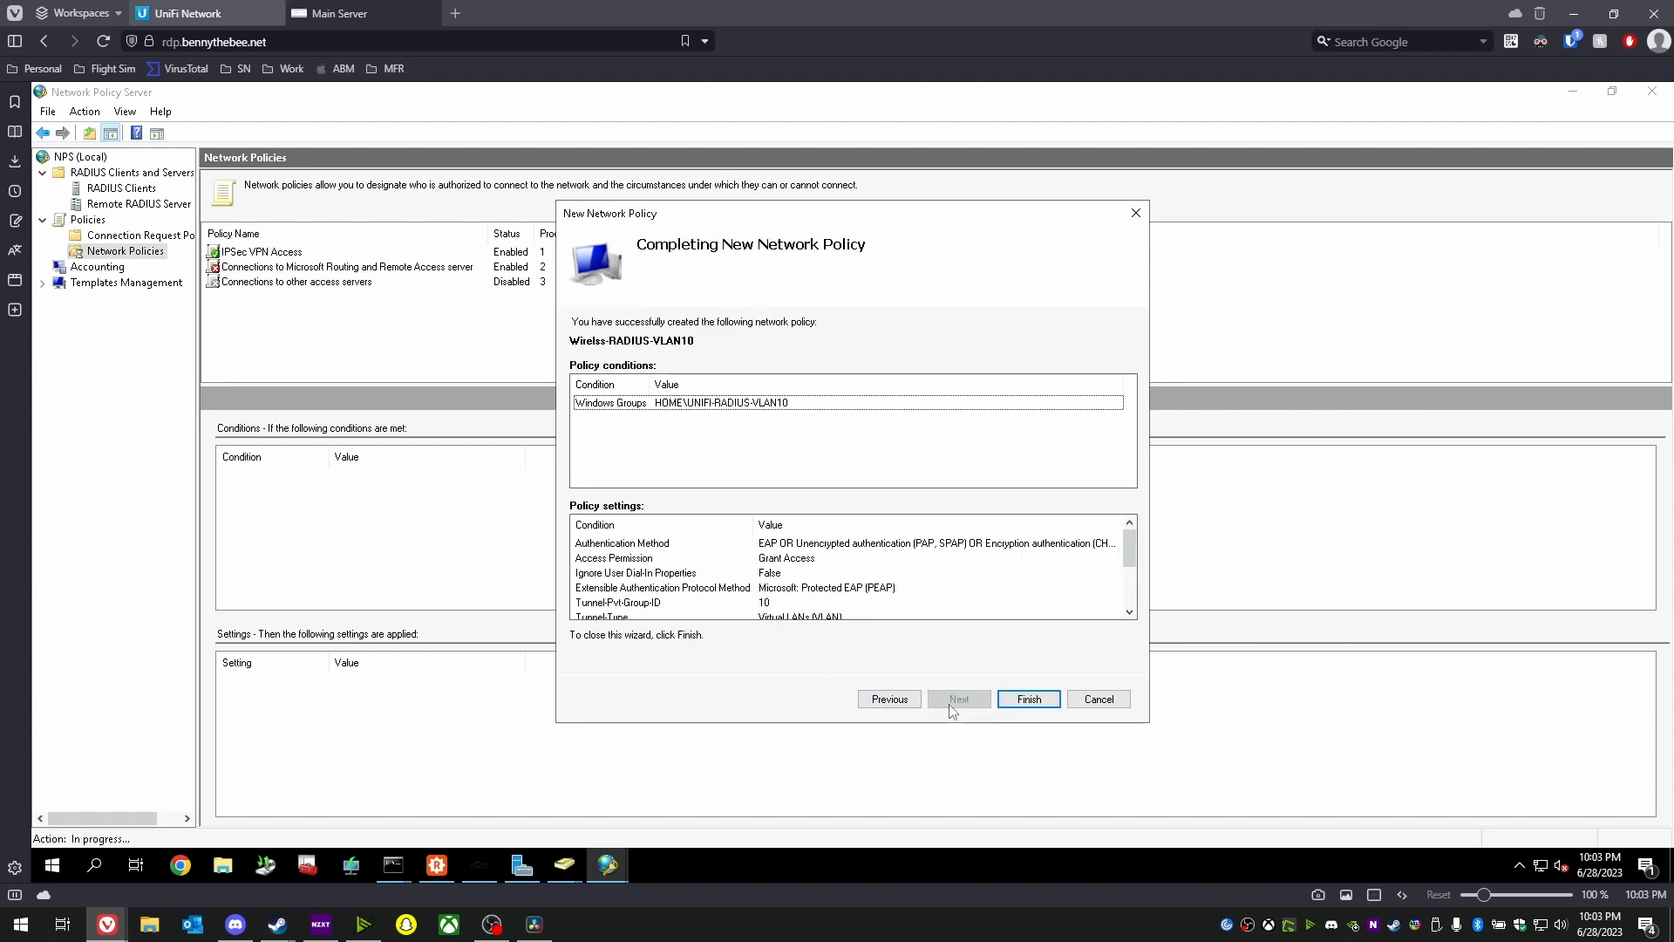
pyautogui.click(1029, 699)
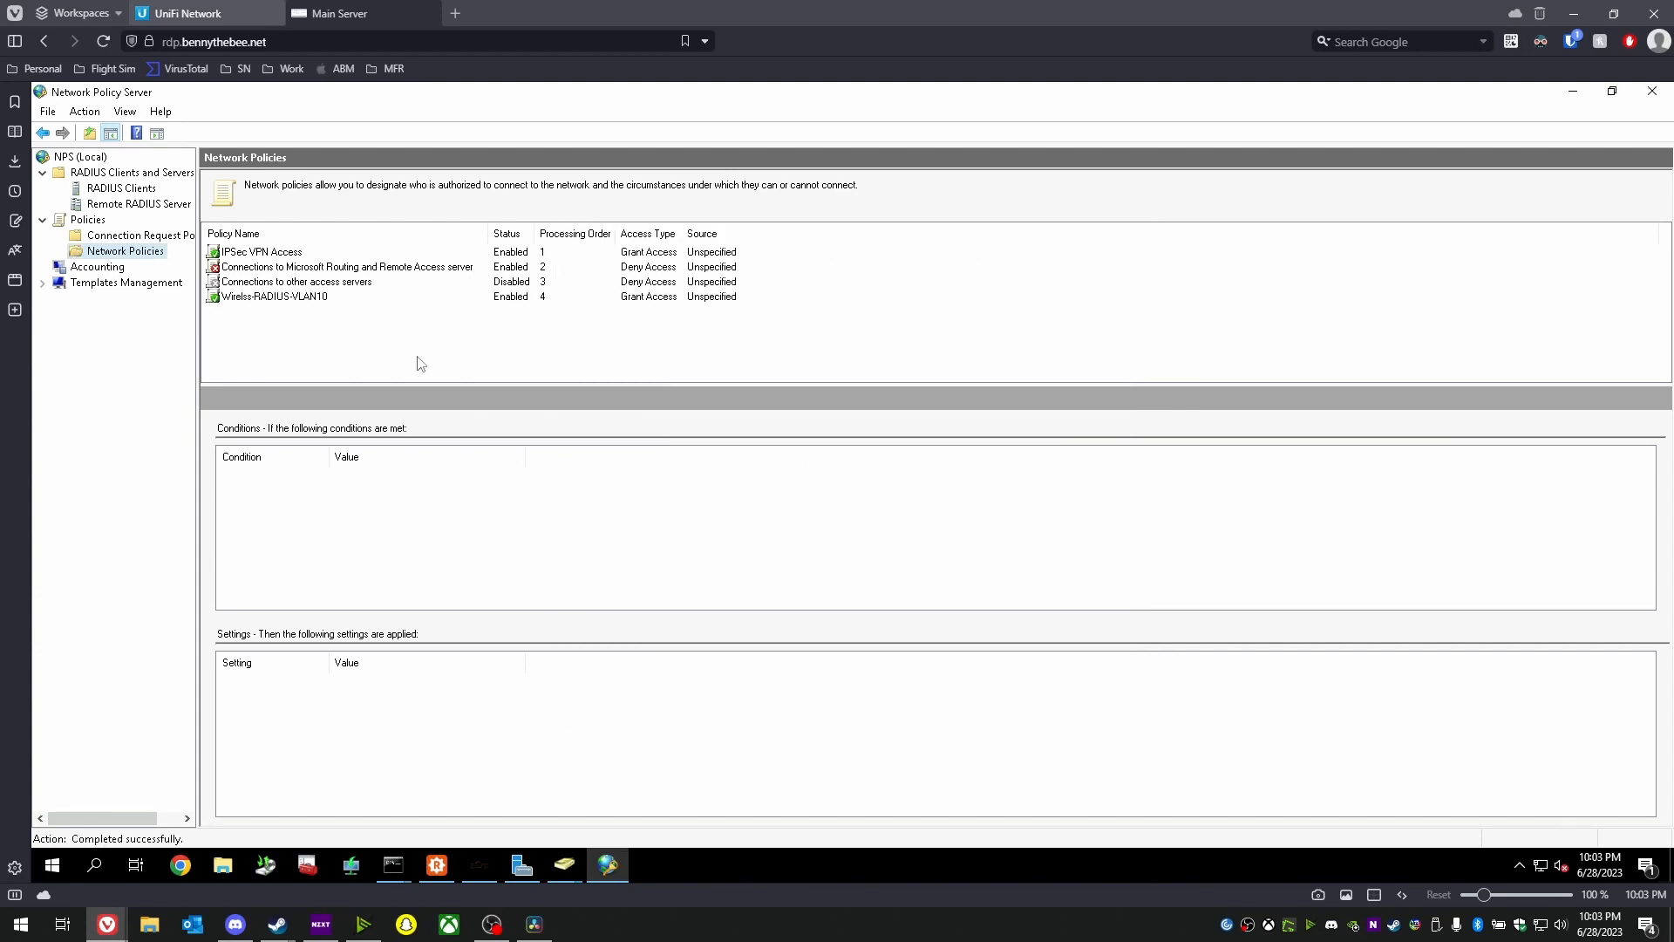
# - Move Wirelss-RADIUS-VLAN10 up twice so its processing order becomes 2
pyautogui.click(310, 297)
pyautogui.rightClick(308, 300)
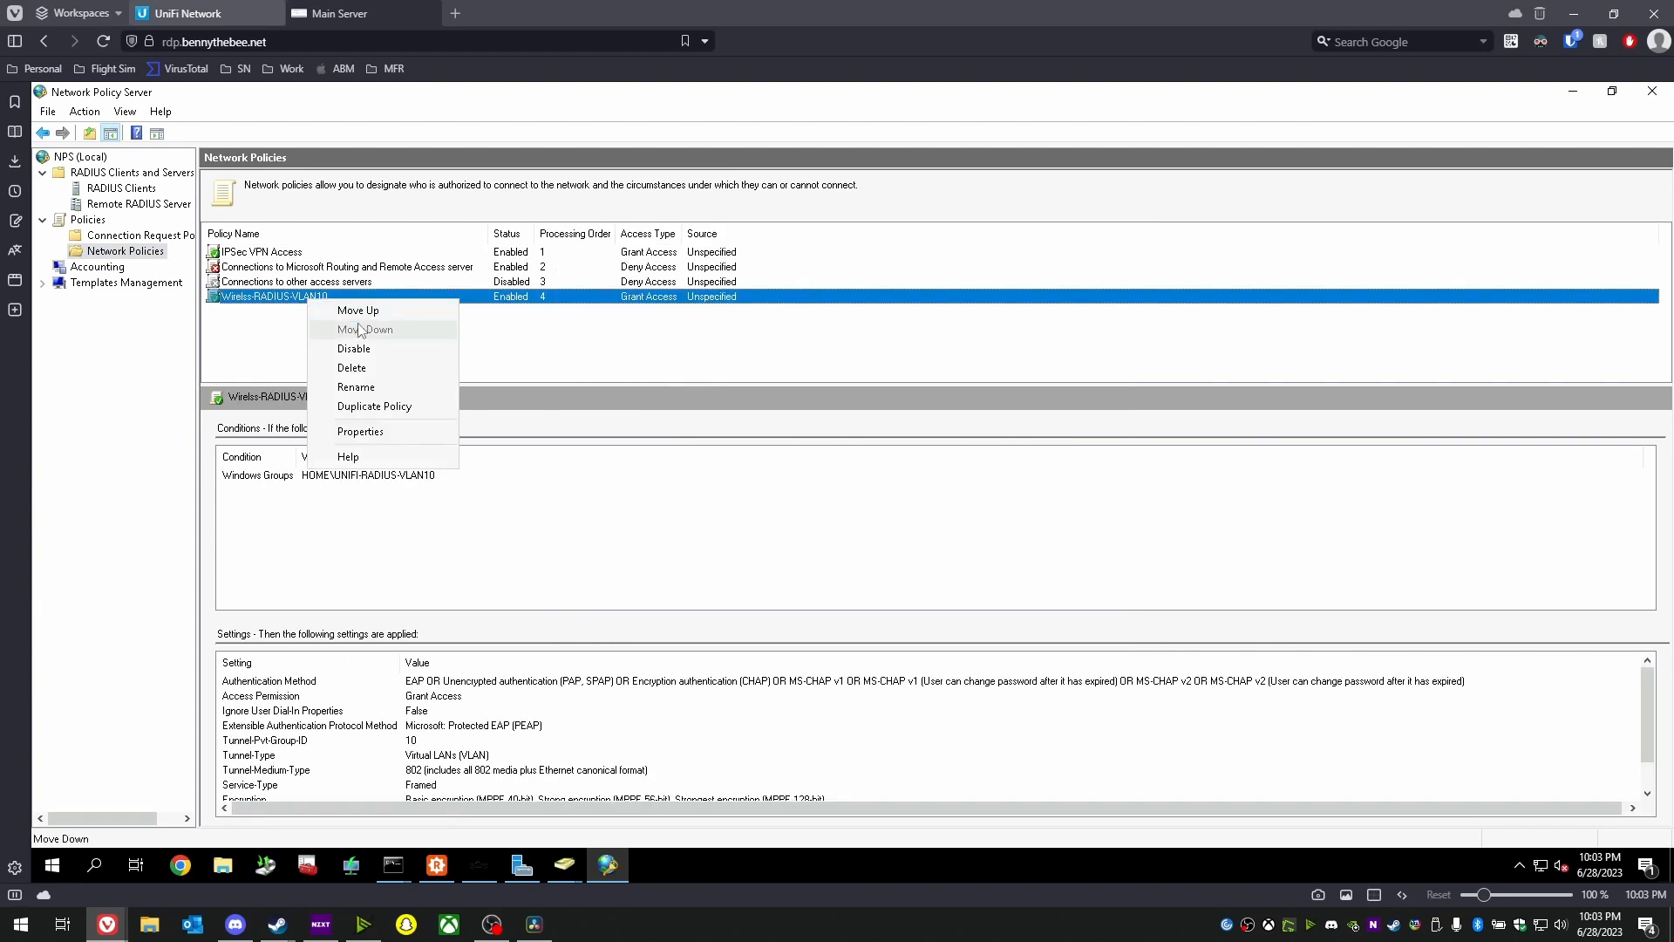
pyautogui.click(323, 307)
pyautogui.rightClick(317, 291)
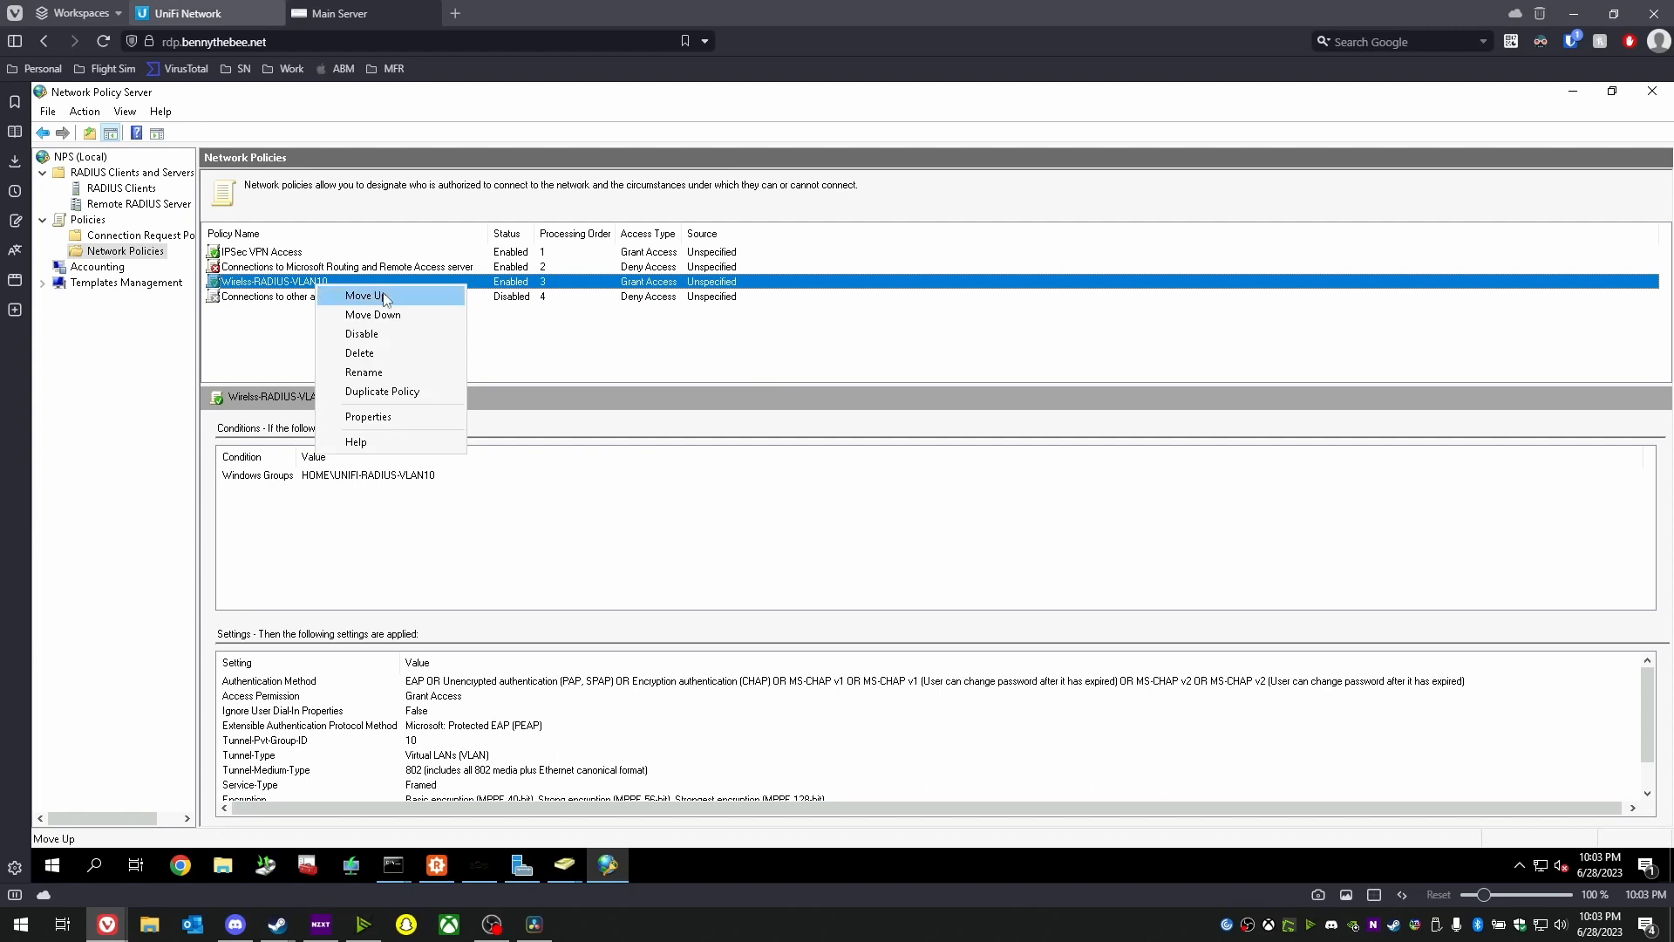
pyautogui.click(329, 297)
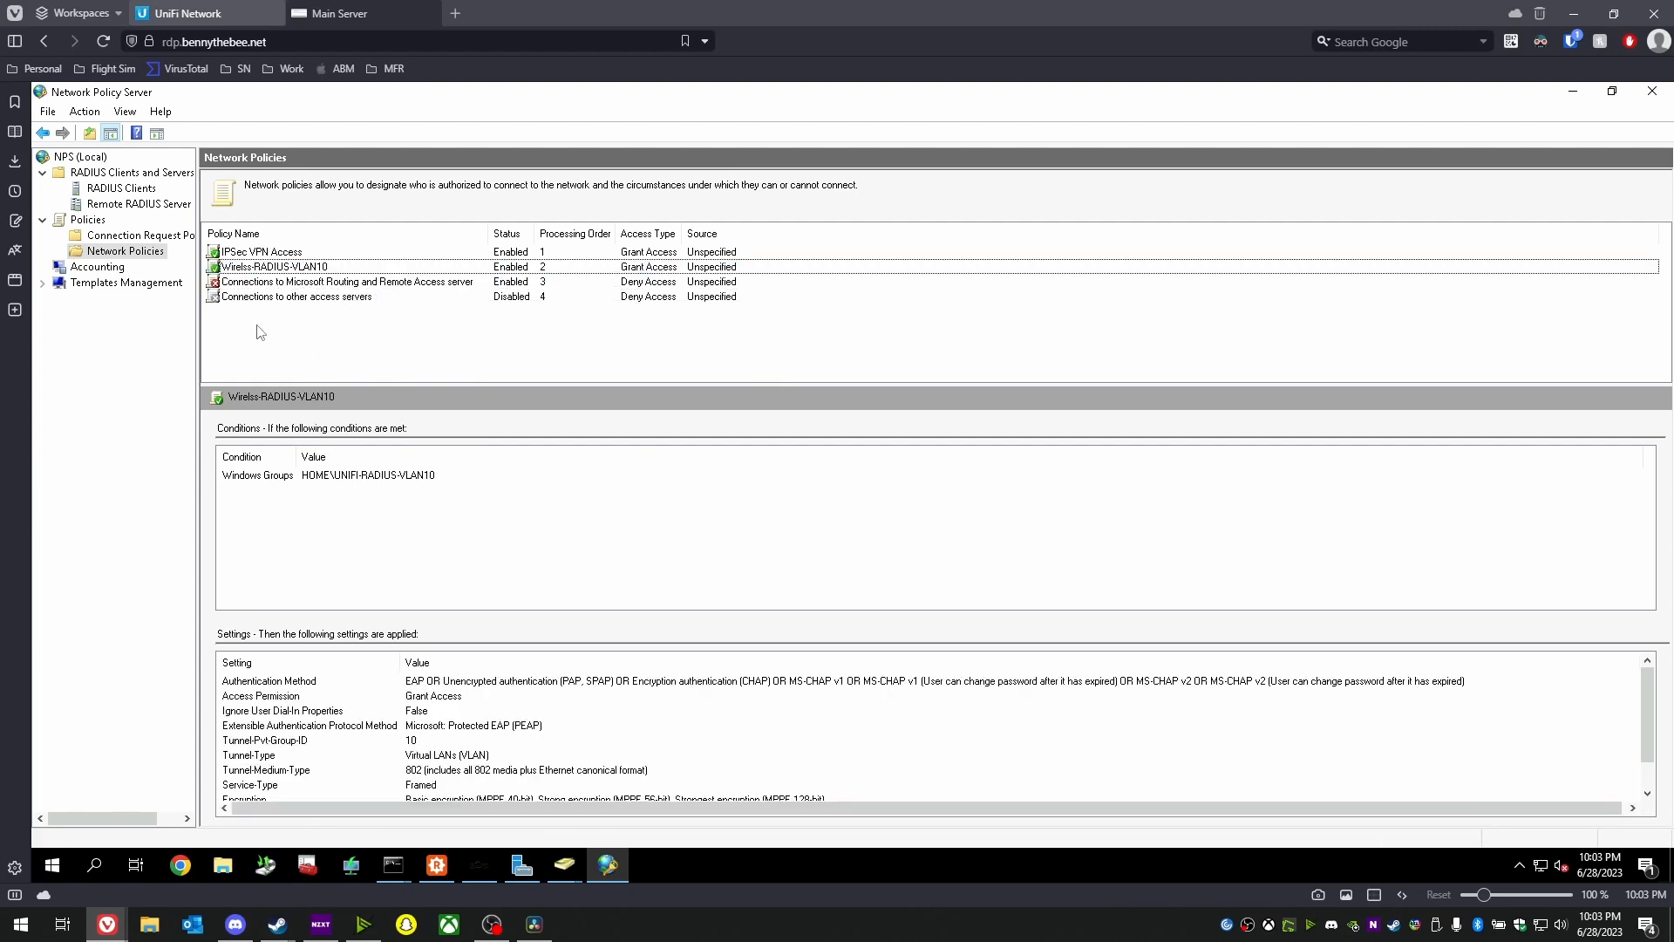
pyautogui.click(280, 281)
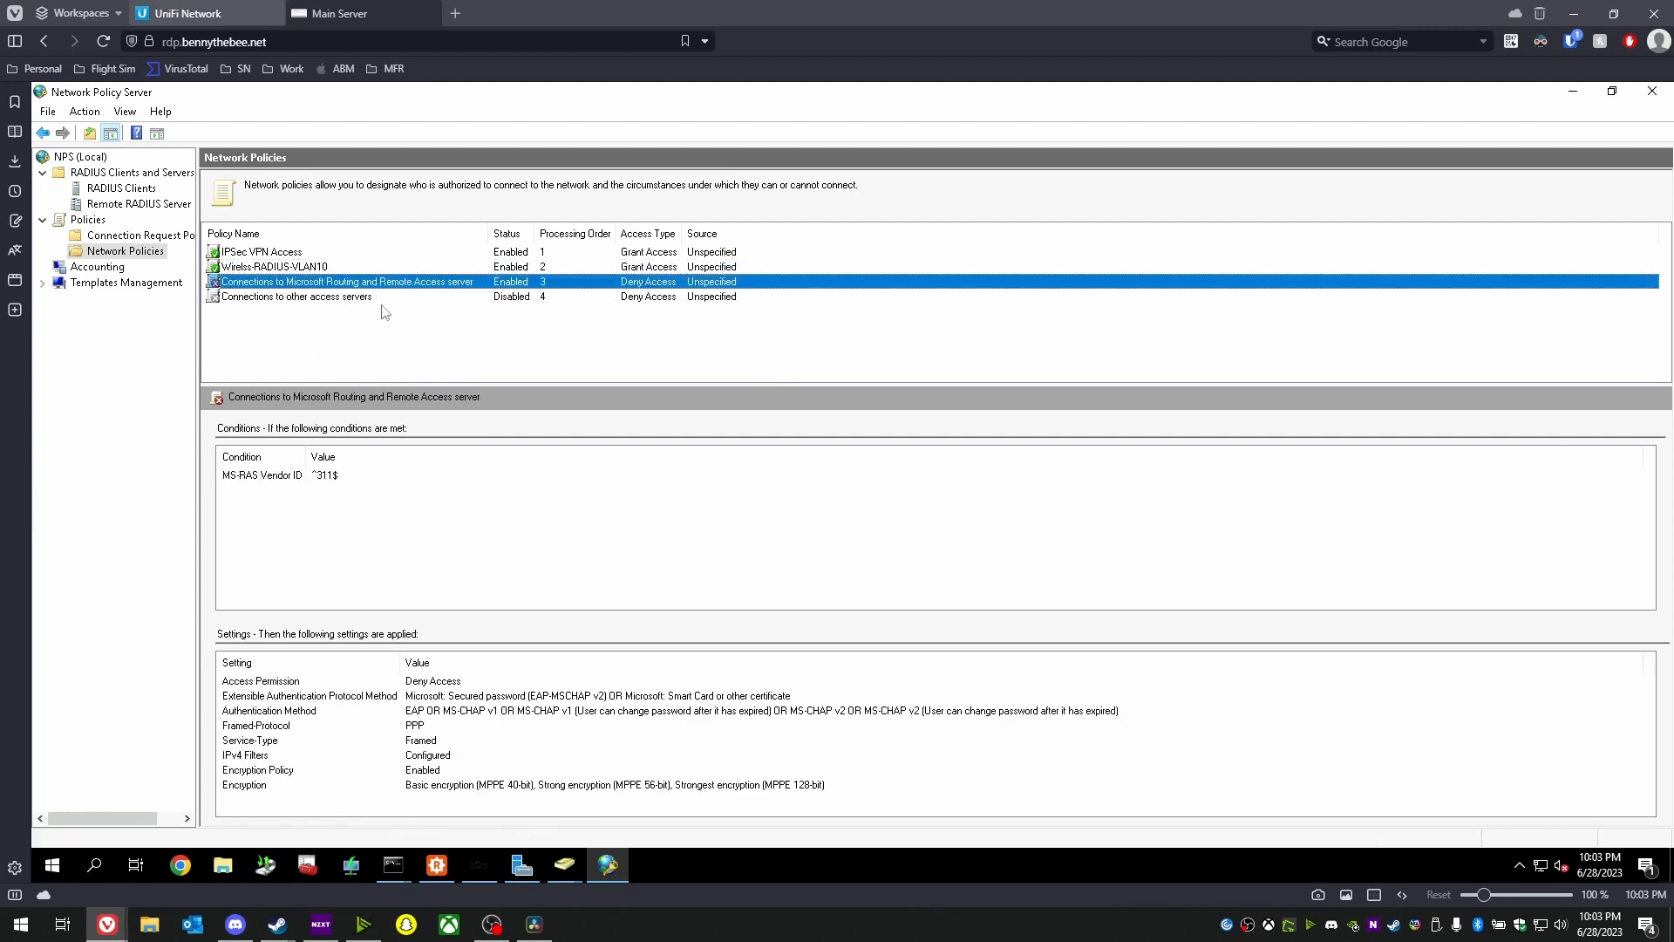
pyautogui.click(137, 249)
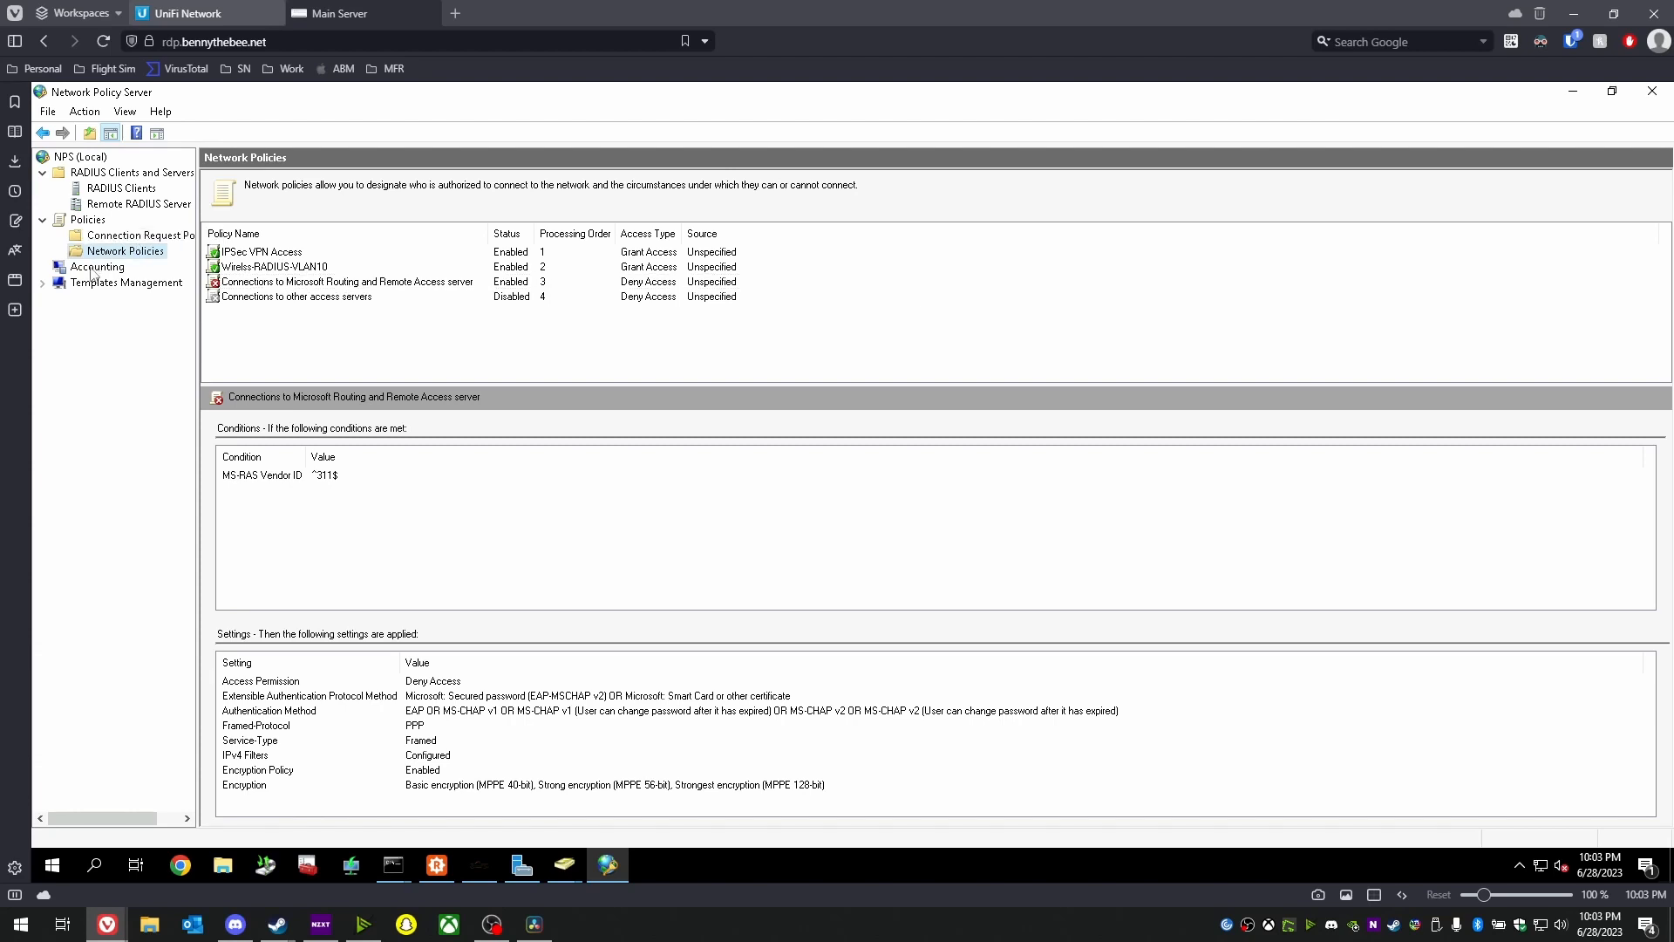
# - In UniFi Settings > Profiles, view the Windows RADIUS Server profile, then start a new profile named 'Windows Server VLAN'
pyautogui.click(190, 15)
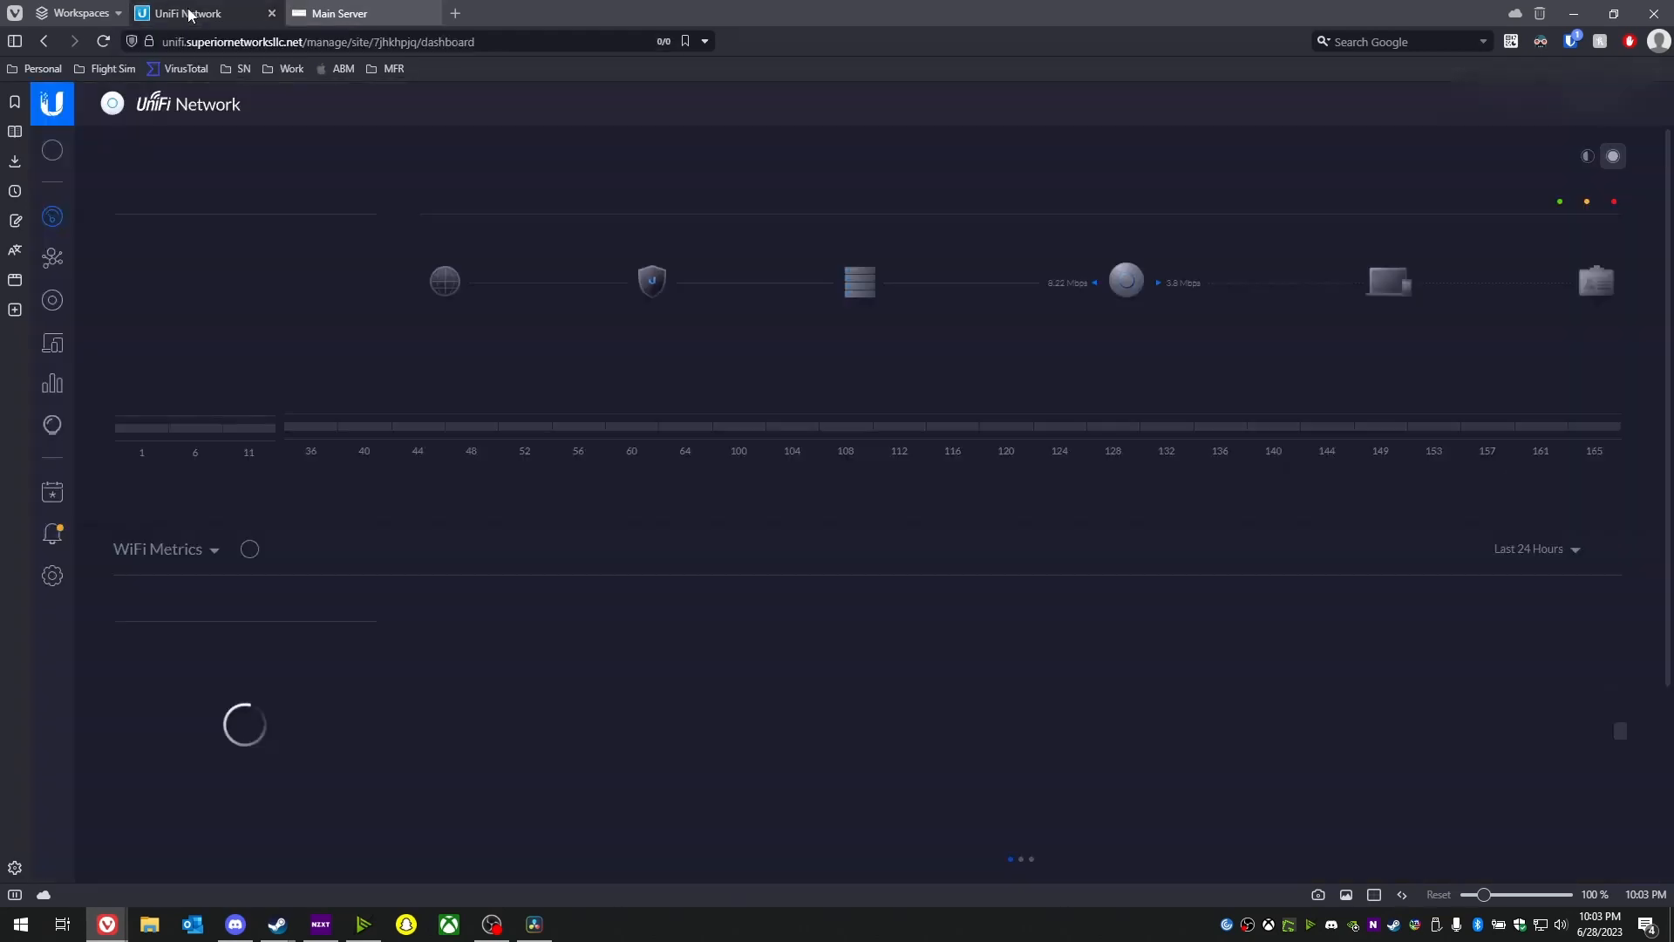
pyautogui.click(50, 580)
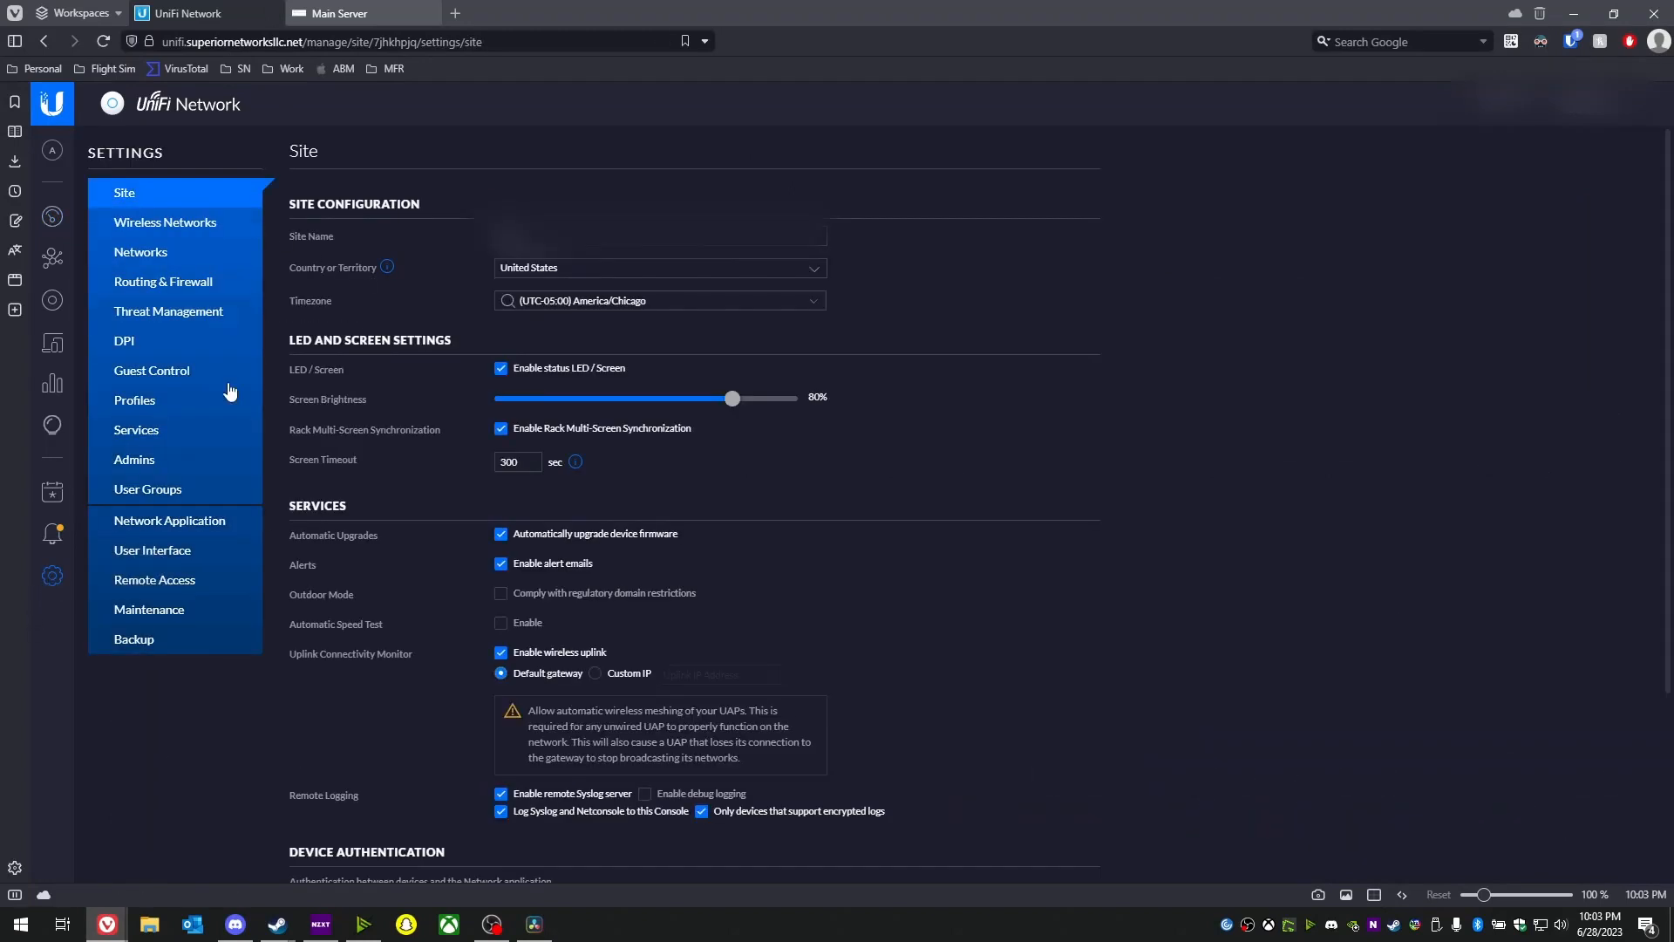
pyautogui.click(165, 402)
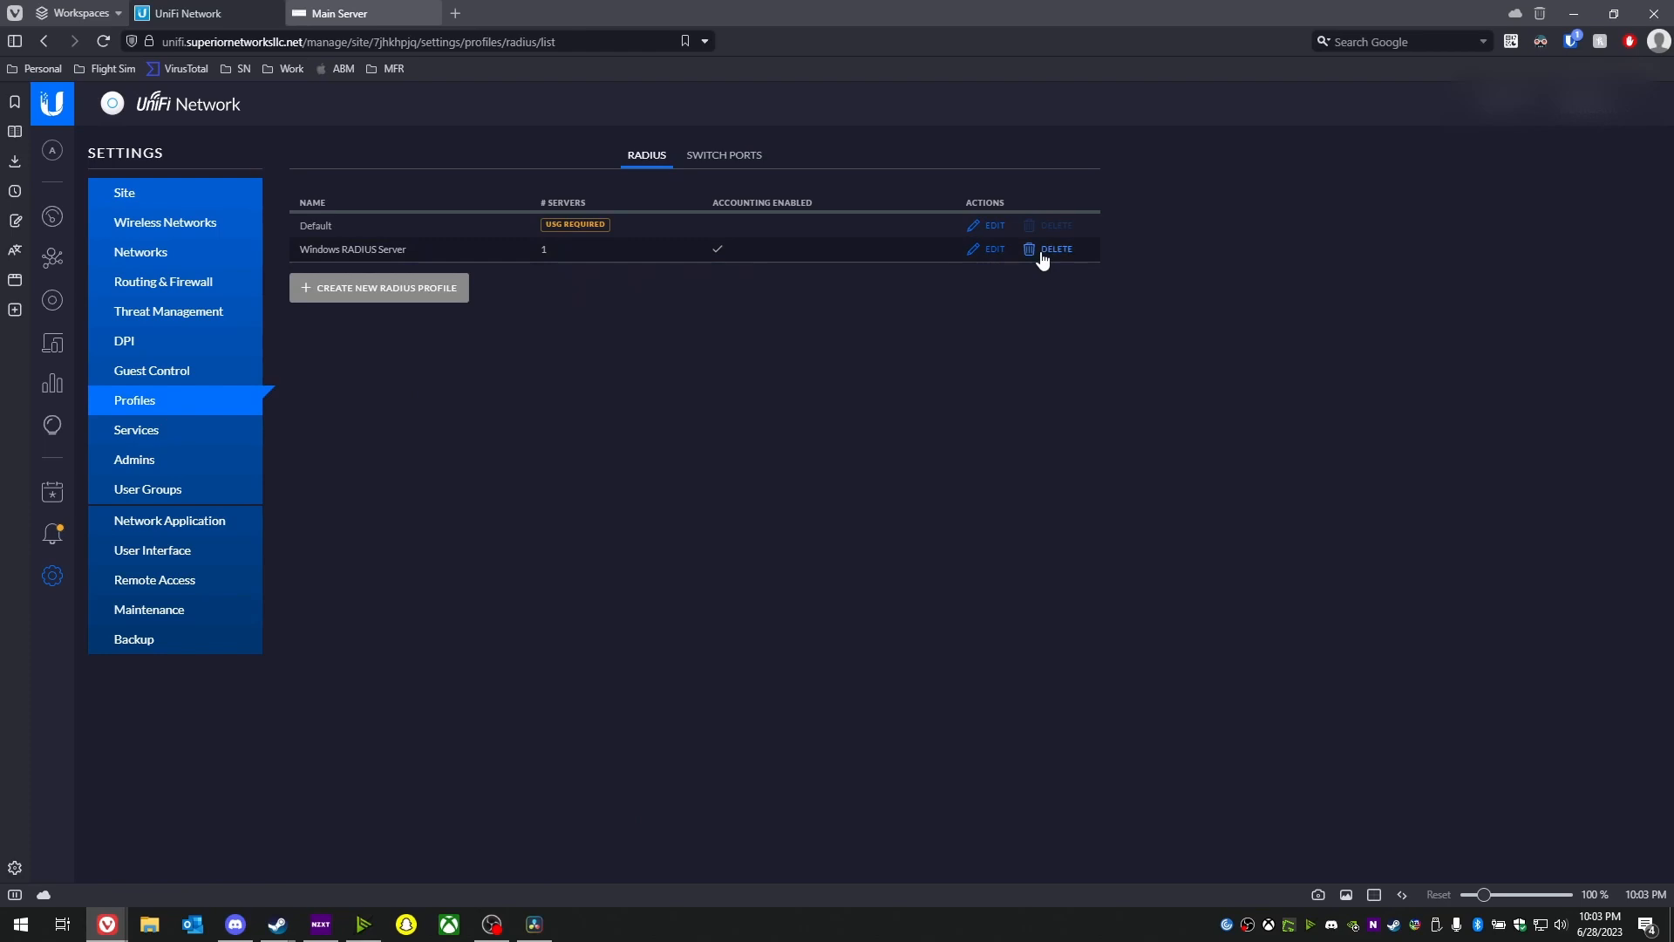
pyautogui.click(982, 260)
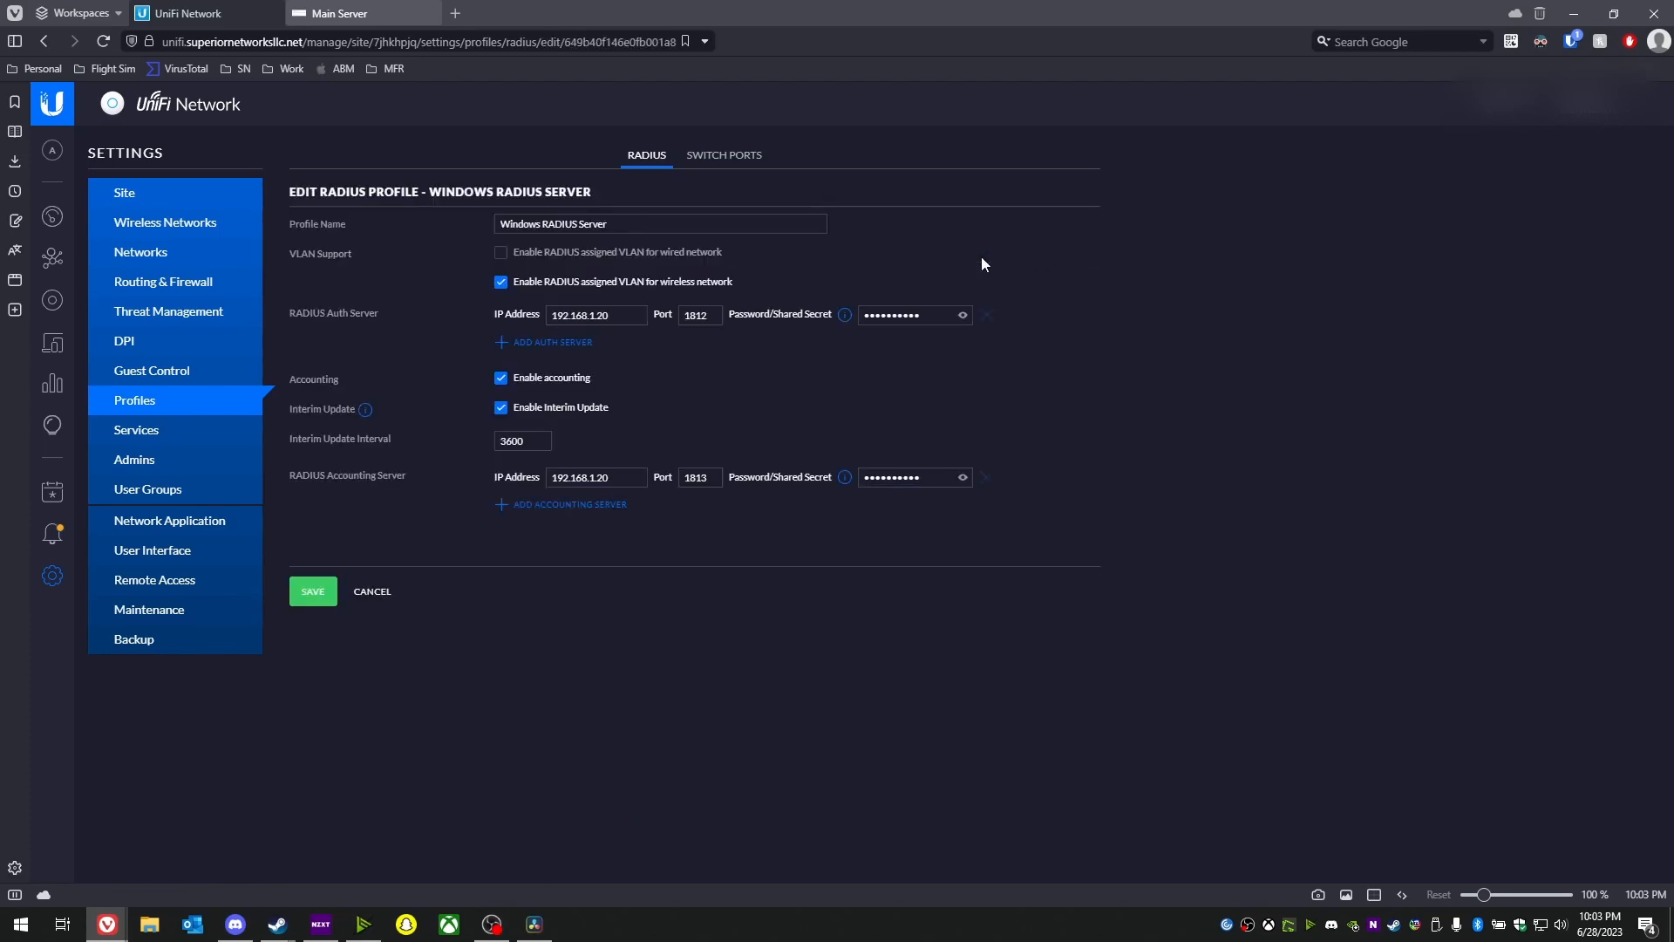
pyautogui.click(370, 591)
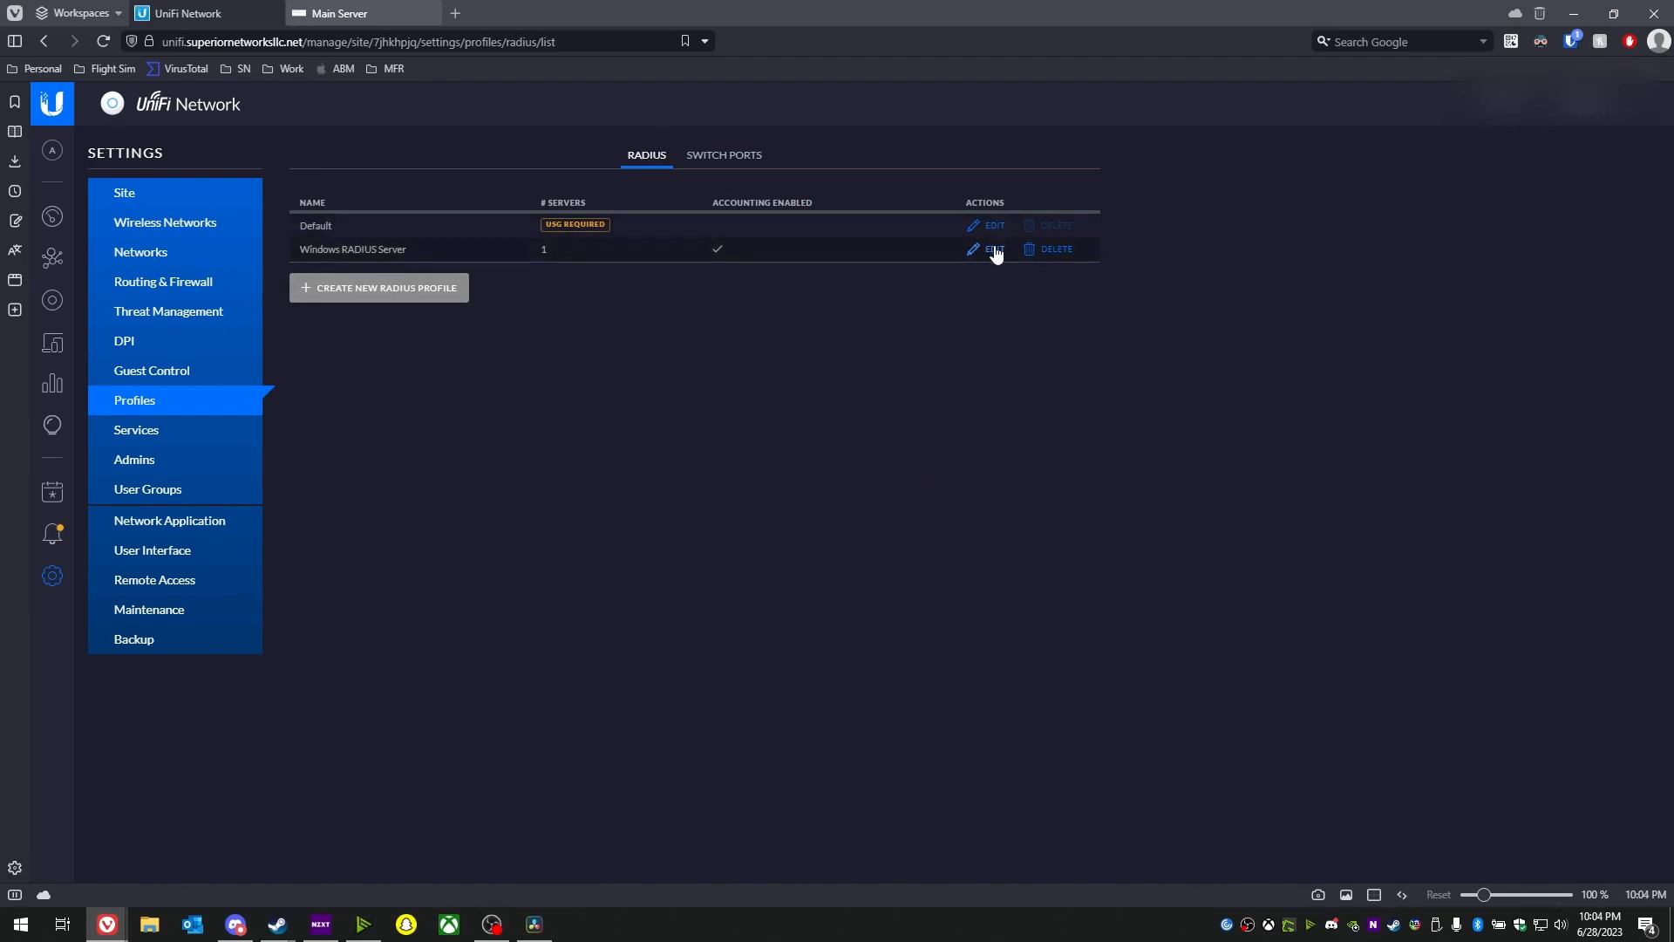
pyautogui.click(407, 292)
pyautogui.click(520, 221)
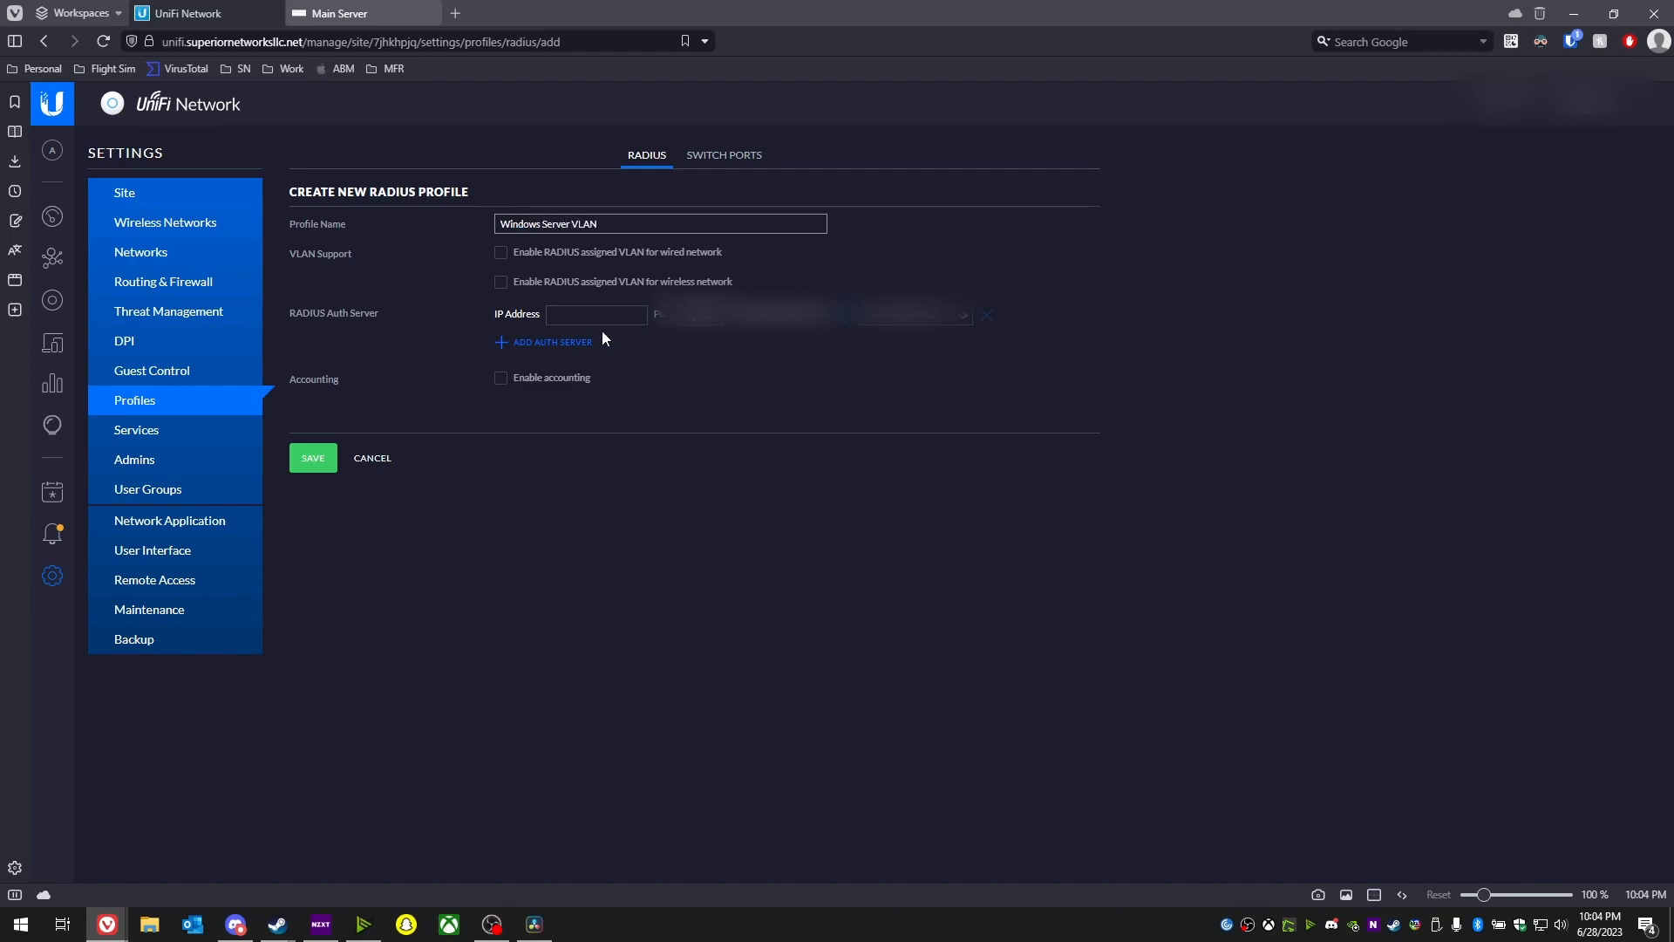
# - Tick wireless RADIUS-assigned VLANs, cancel the new profile, and edit the Windows RADIUS Server profile instead
pyautogui.click(633, 284)
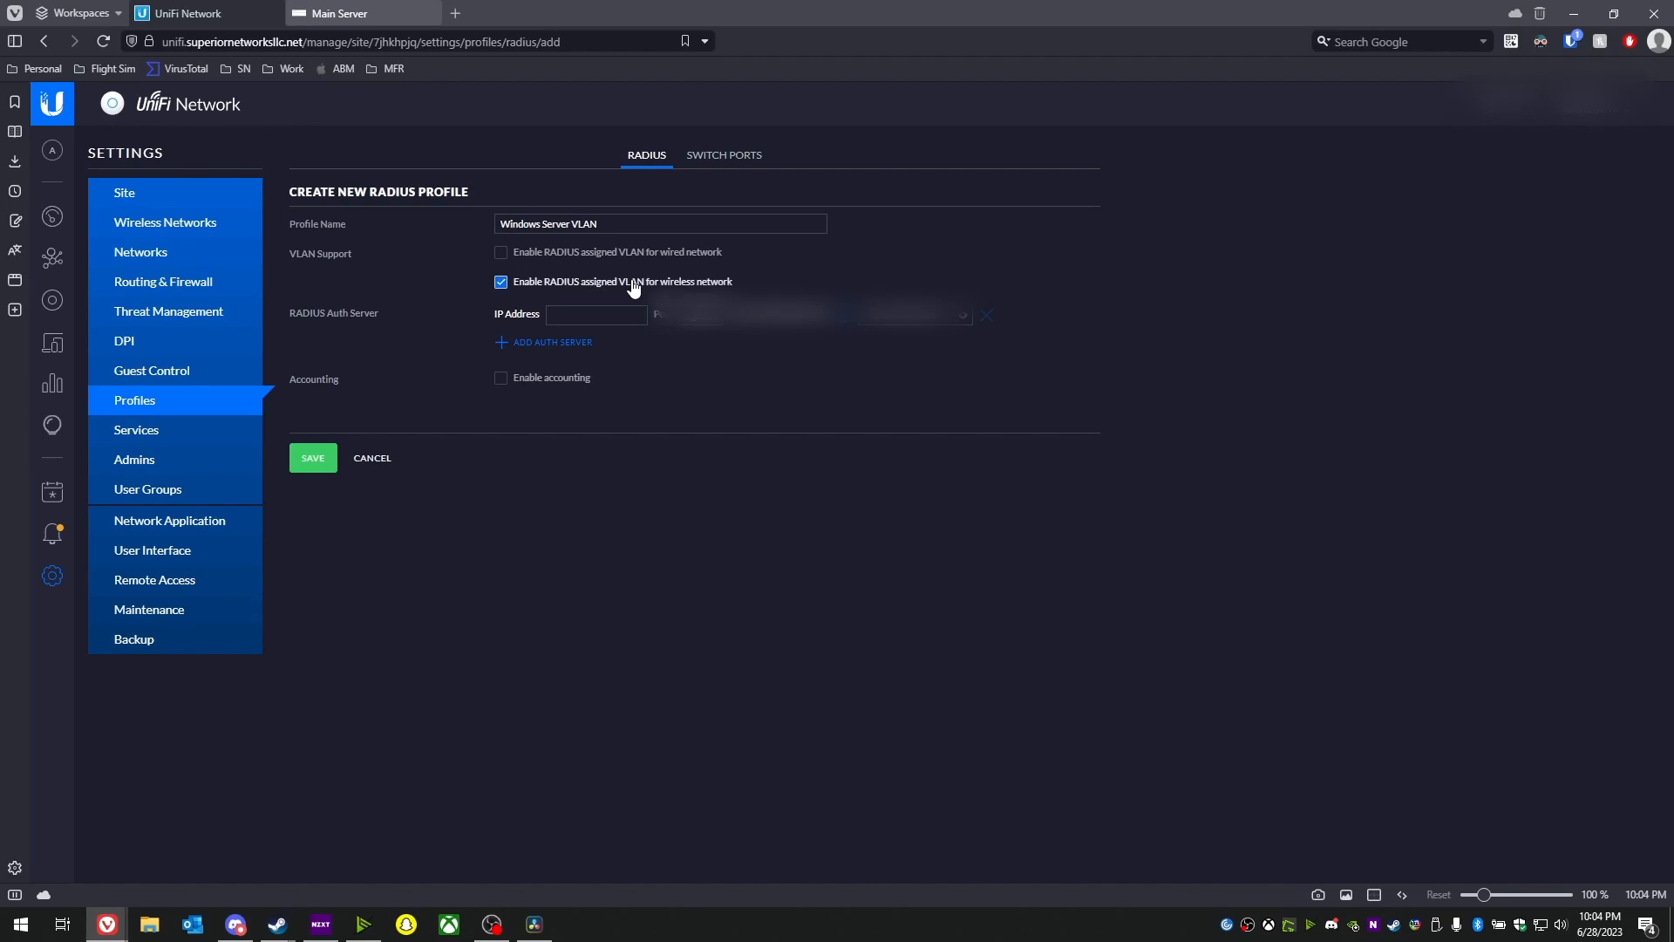
pyautogui.click(374, 459)
pyautogui.click(999, 251)
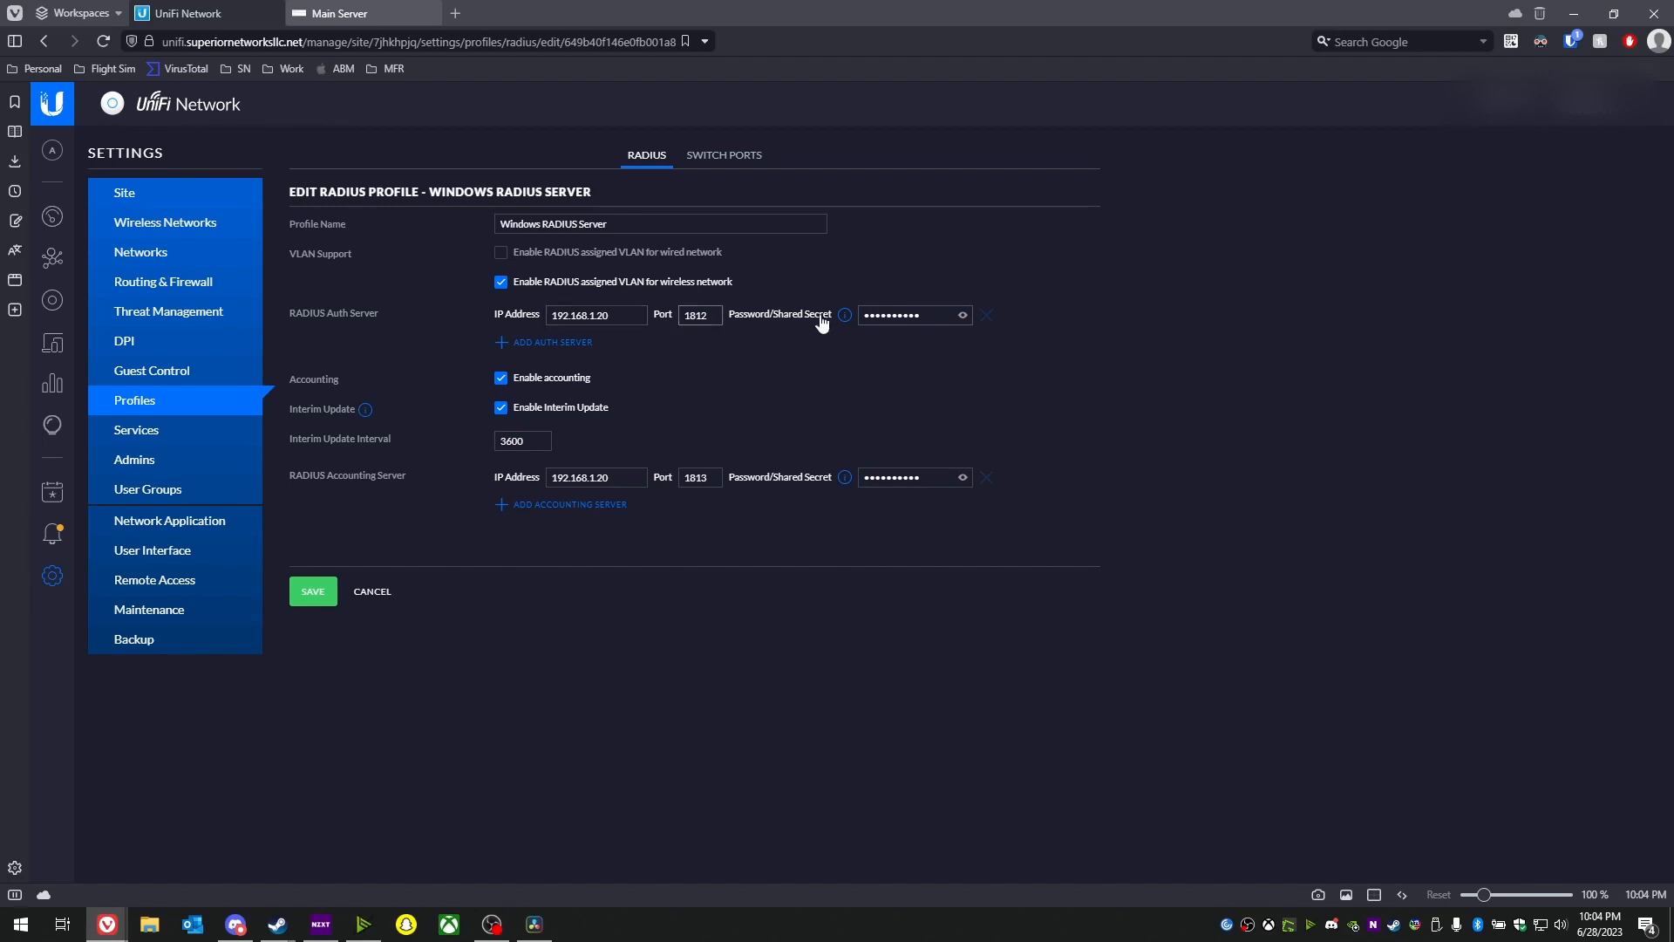
pyautogui.moveTo(846, 318)
pyautogui.click(962, 315)
pyautogui.click(962, 318)
# - Delete the AJ-Test wireless network
pyautogui.click(168, 229)
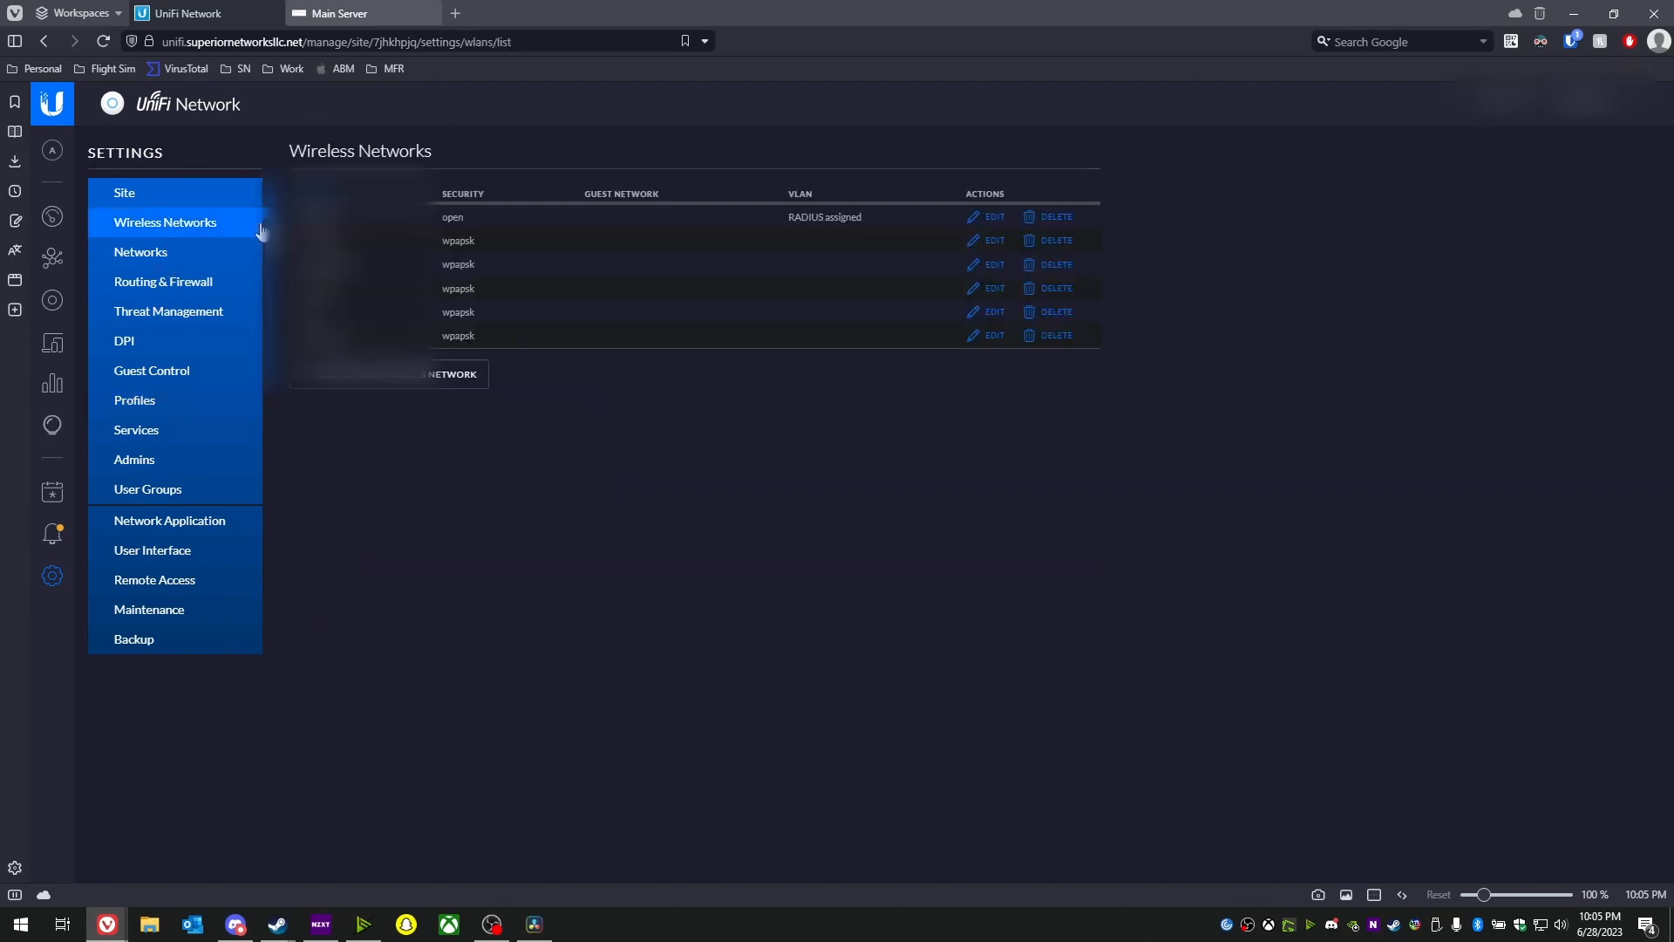
pyautogui.click(1051, 217)
pyautogui.click(1079, 525)
pyautogui.click(170, 401)
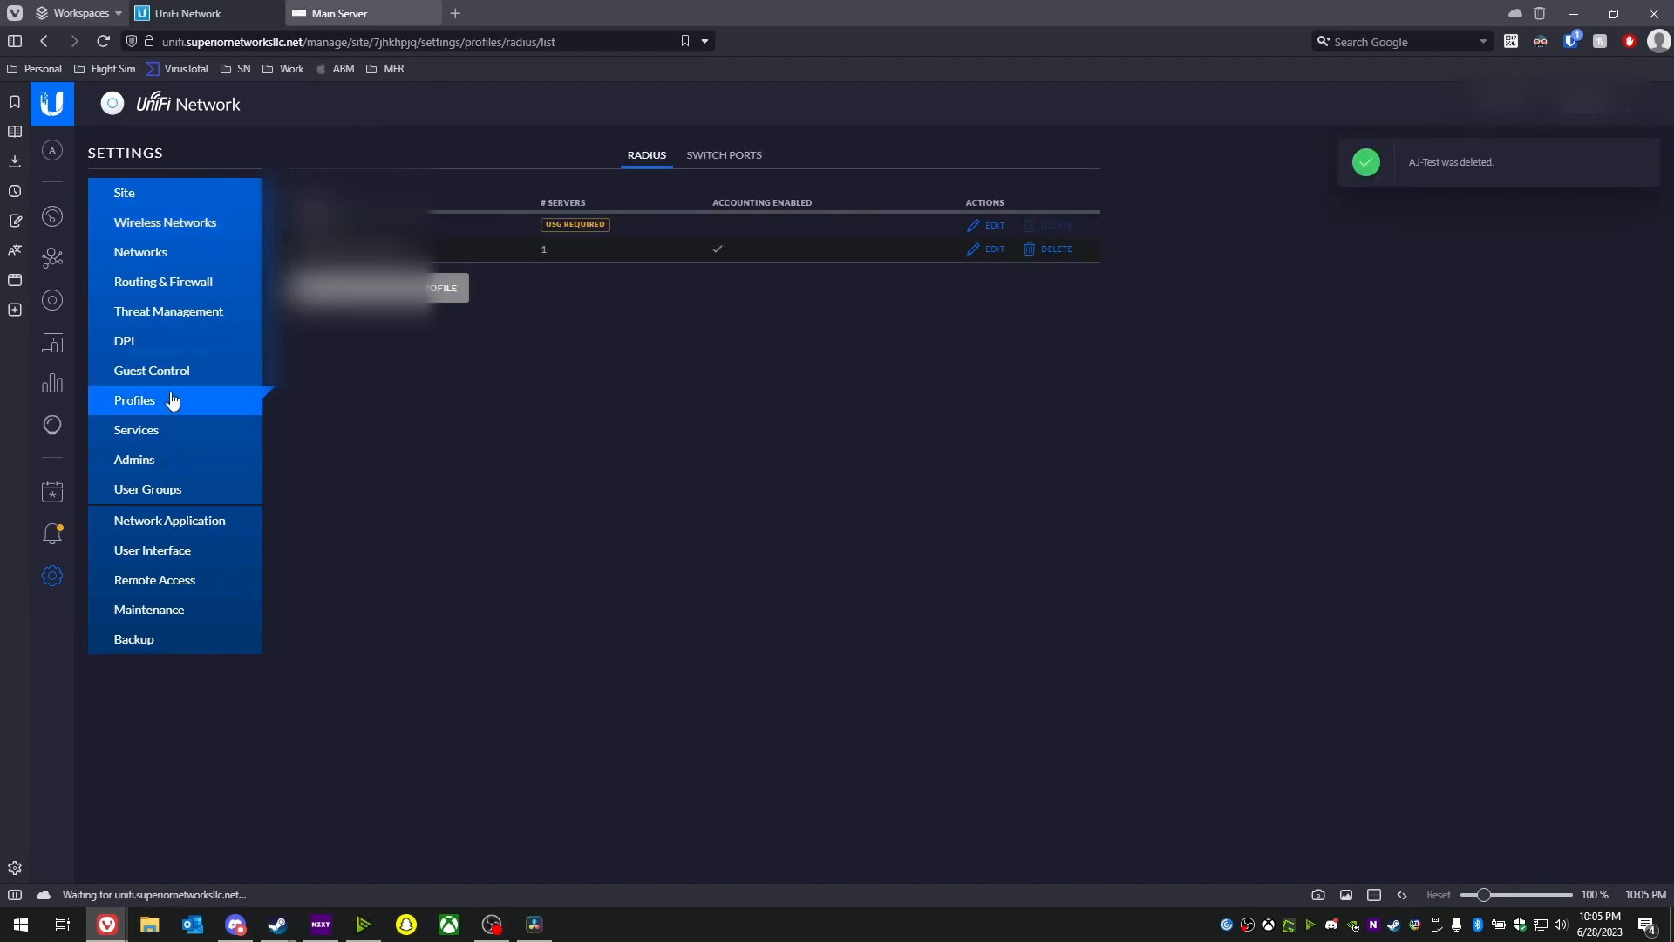
pyautogui.click(197, 224)
# - Create a new wireless network named 'Benny Test'
pyautogui.click(458, 349)
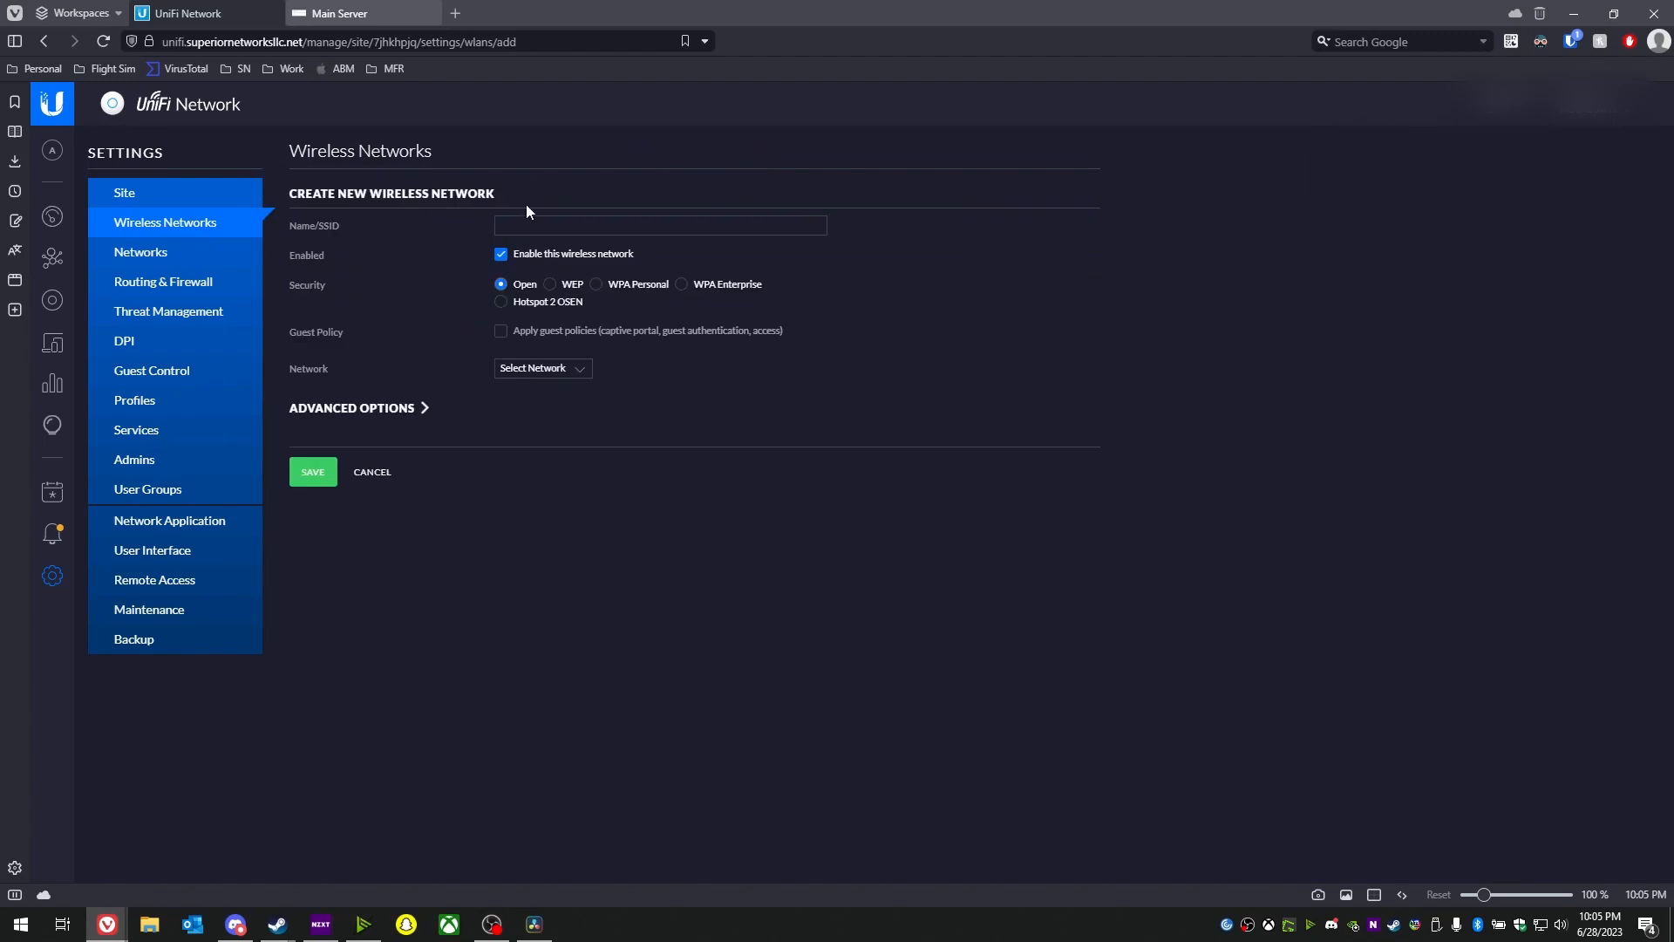
pyautogui.click(527, 228)
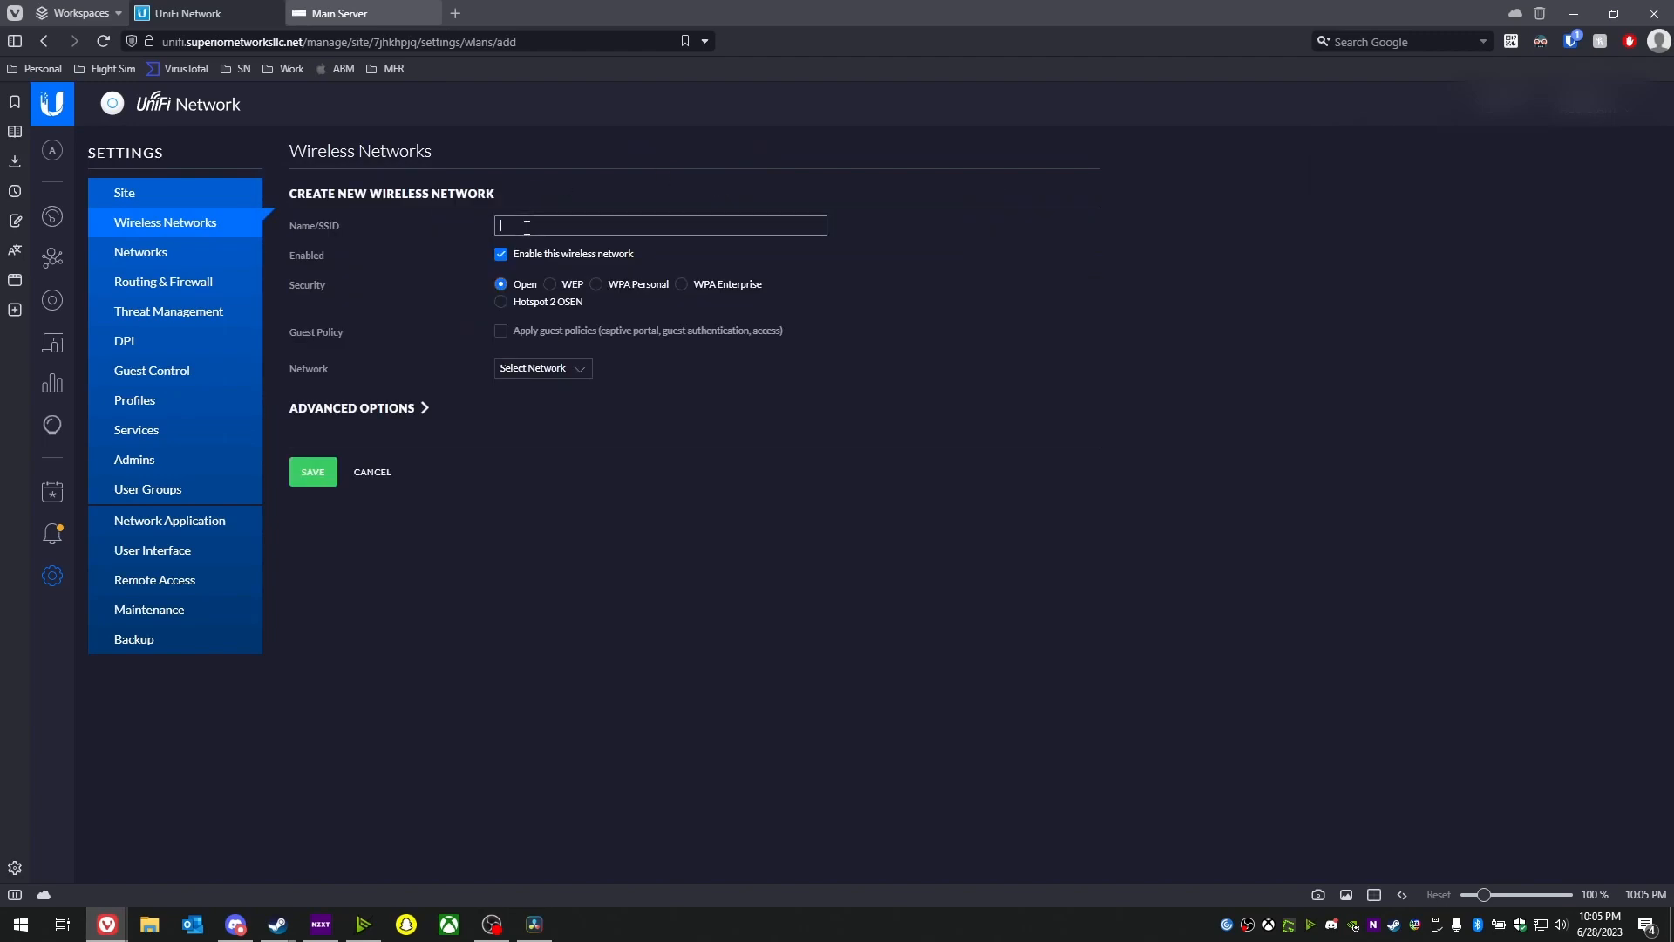
pyautogui.write('Benny Test')
# - Enable RADIUS MAC authentication using Windows RADIUS Server with the aabbccddeeff MAC format
pyautogui.click(370, 407)
pyautogui.scroll(-10, 373, 410)
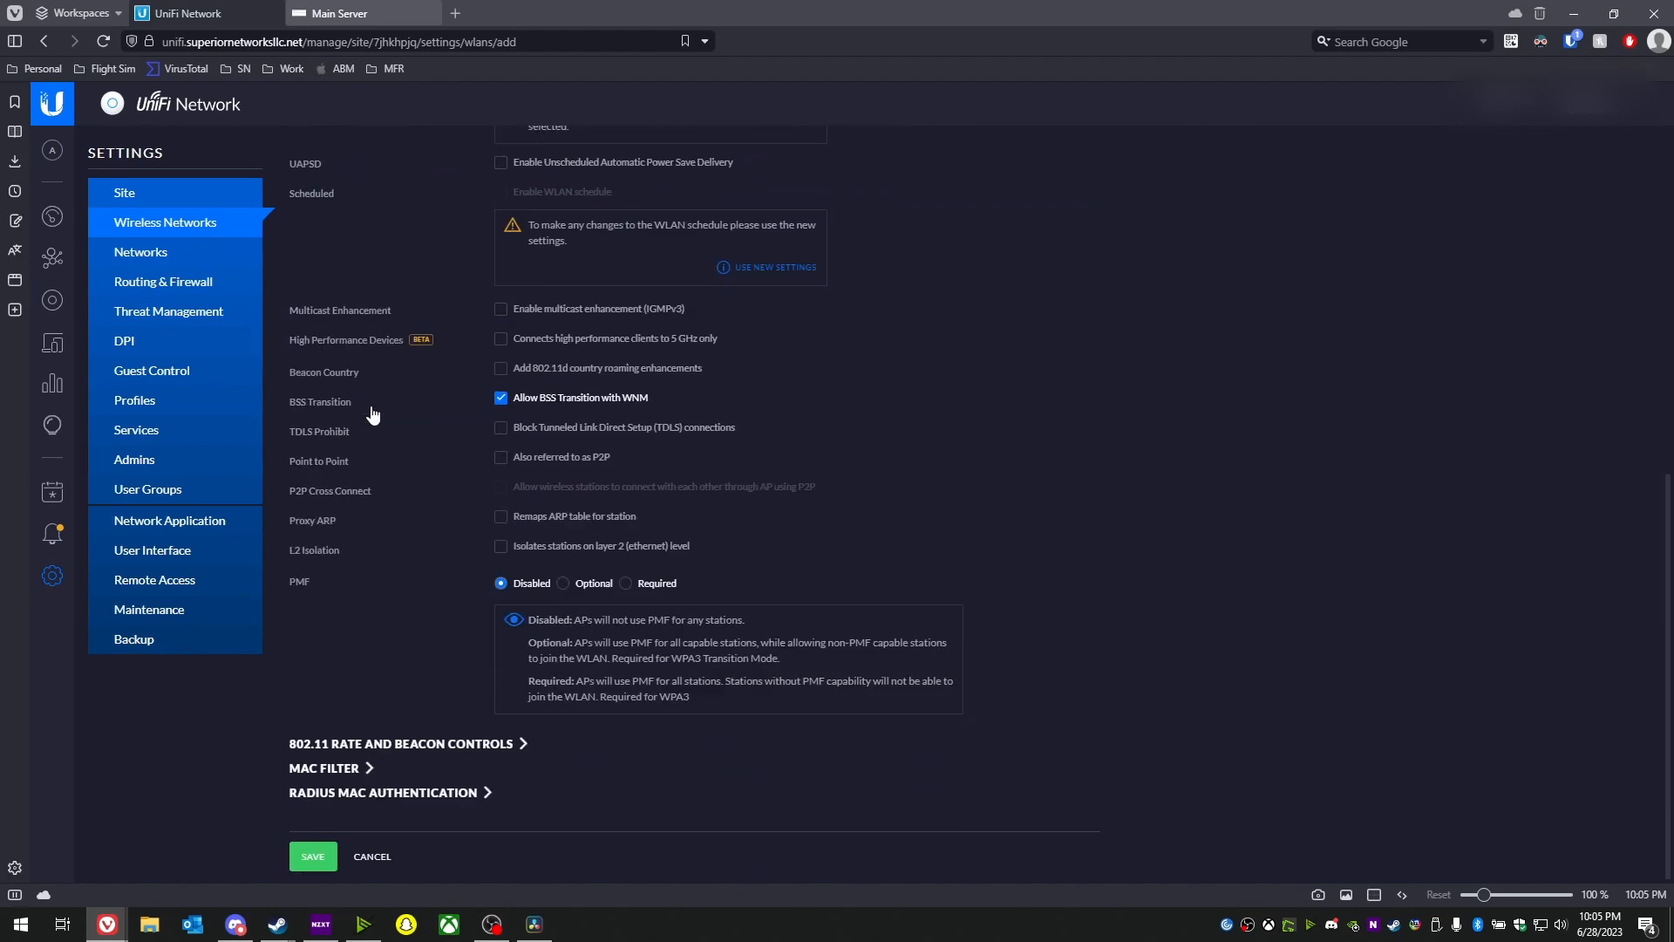
pyautogui.click(393, 792)
pyautogui.scroll(-2, 389, 741)
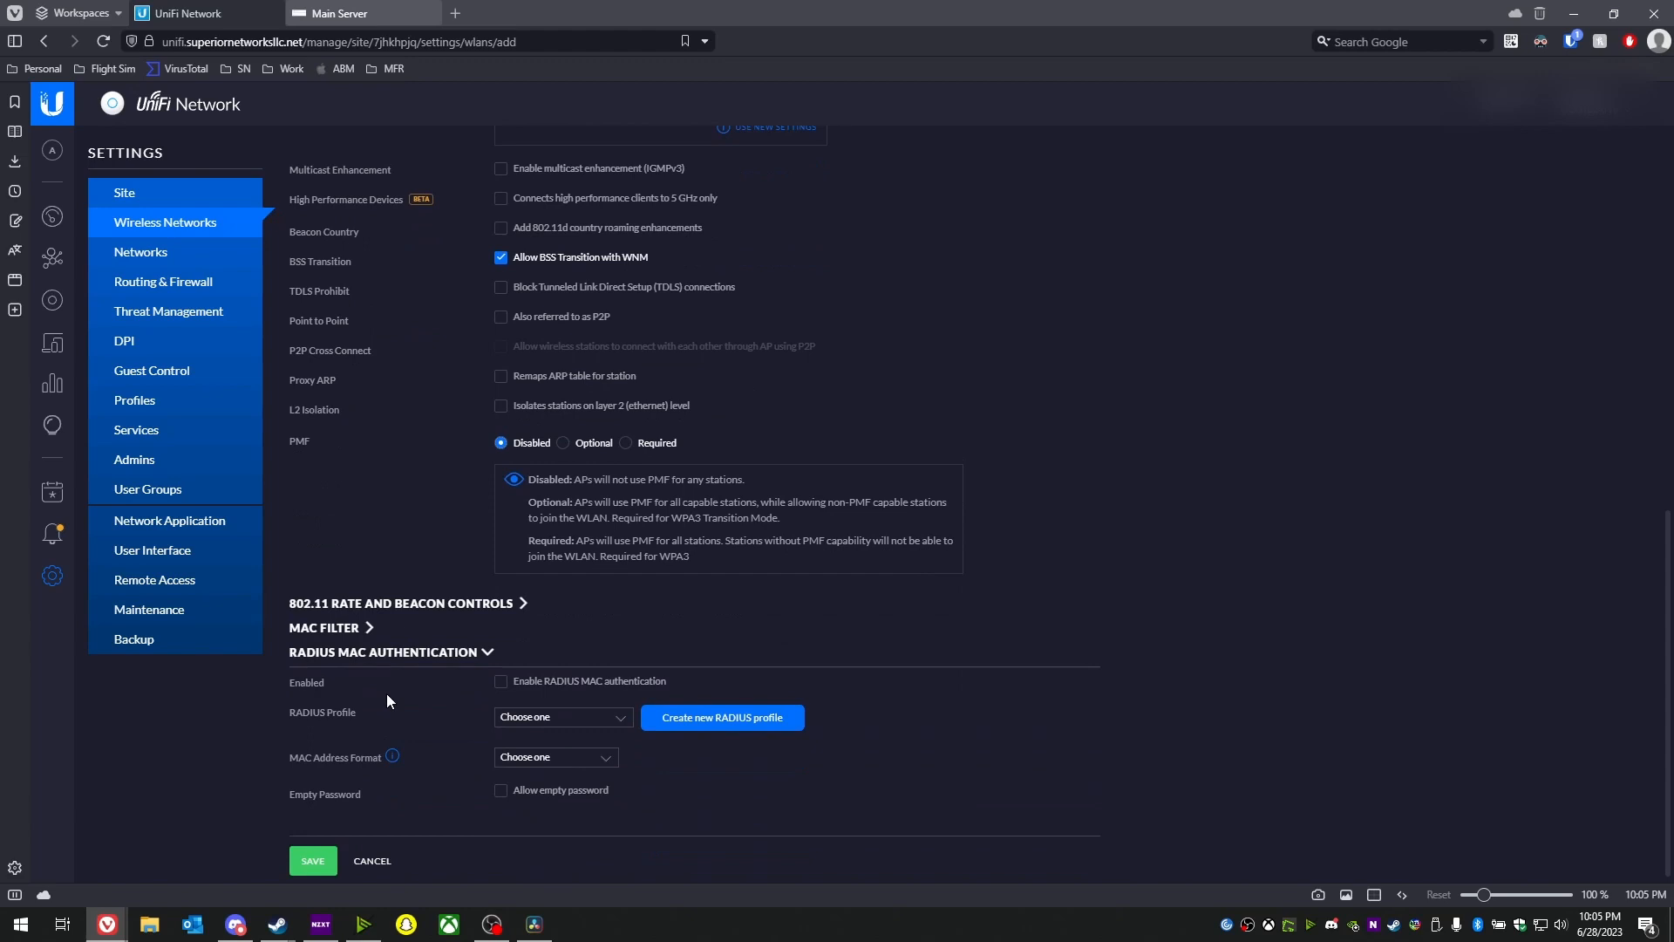
pyautogui.click(567, 680)
pyautogui.click(549, 717)
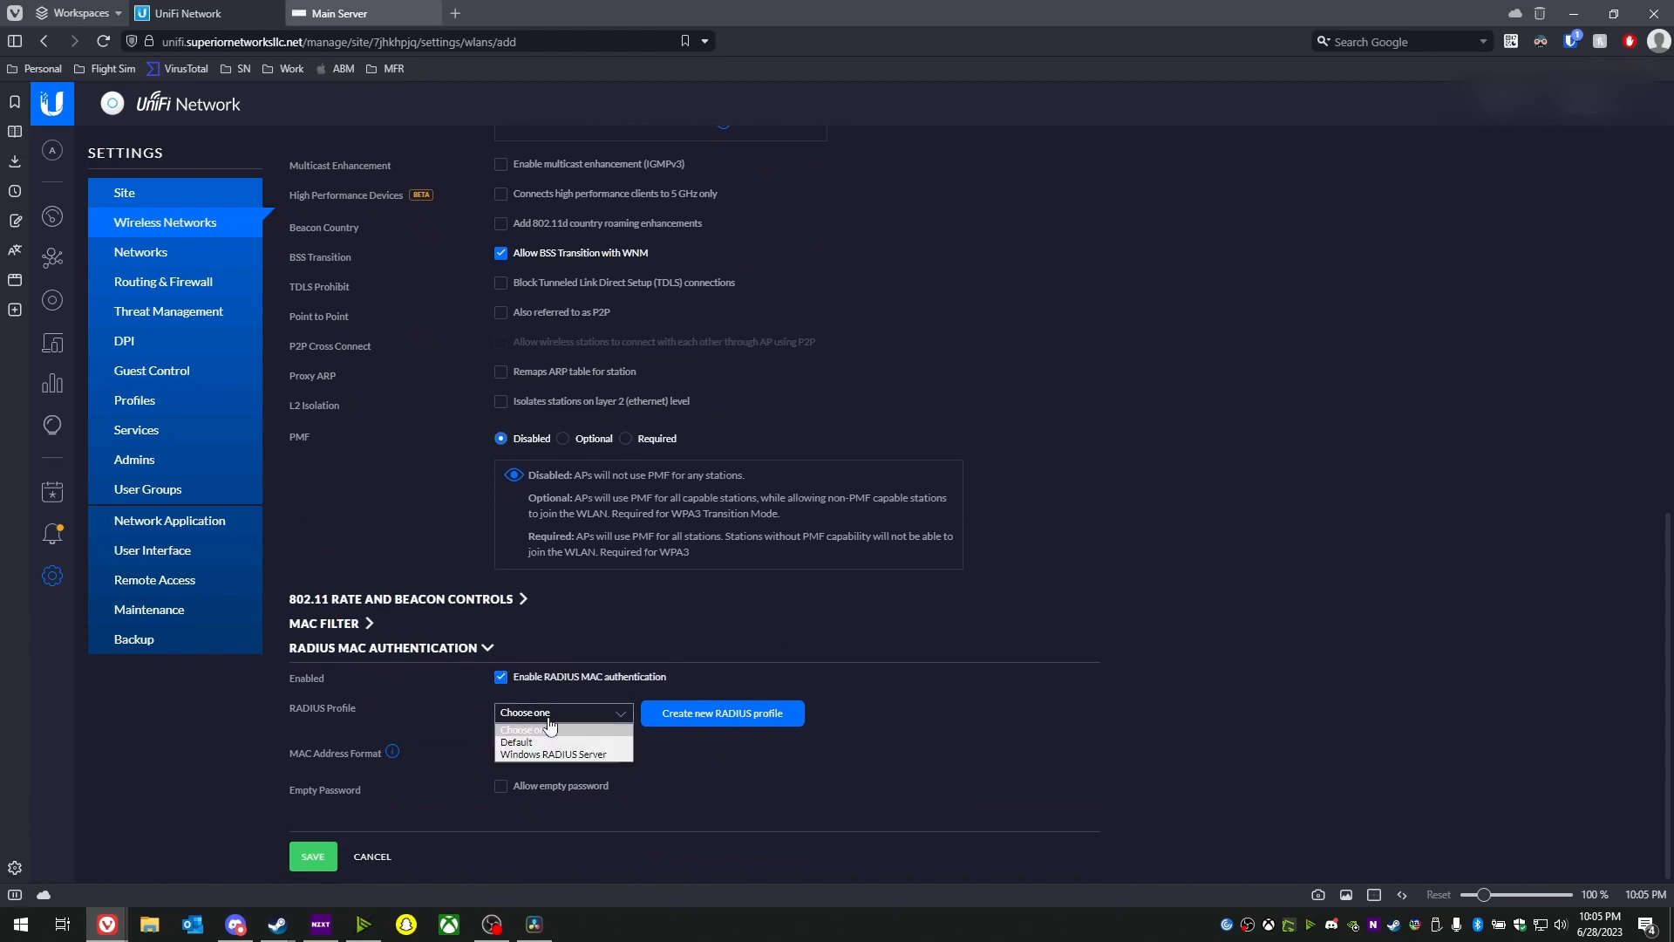
pyautogui.click(532, 714)
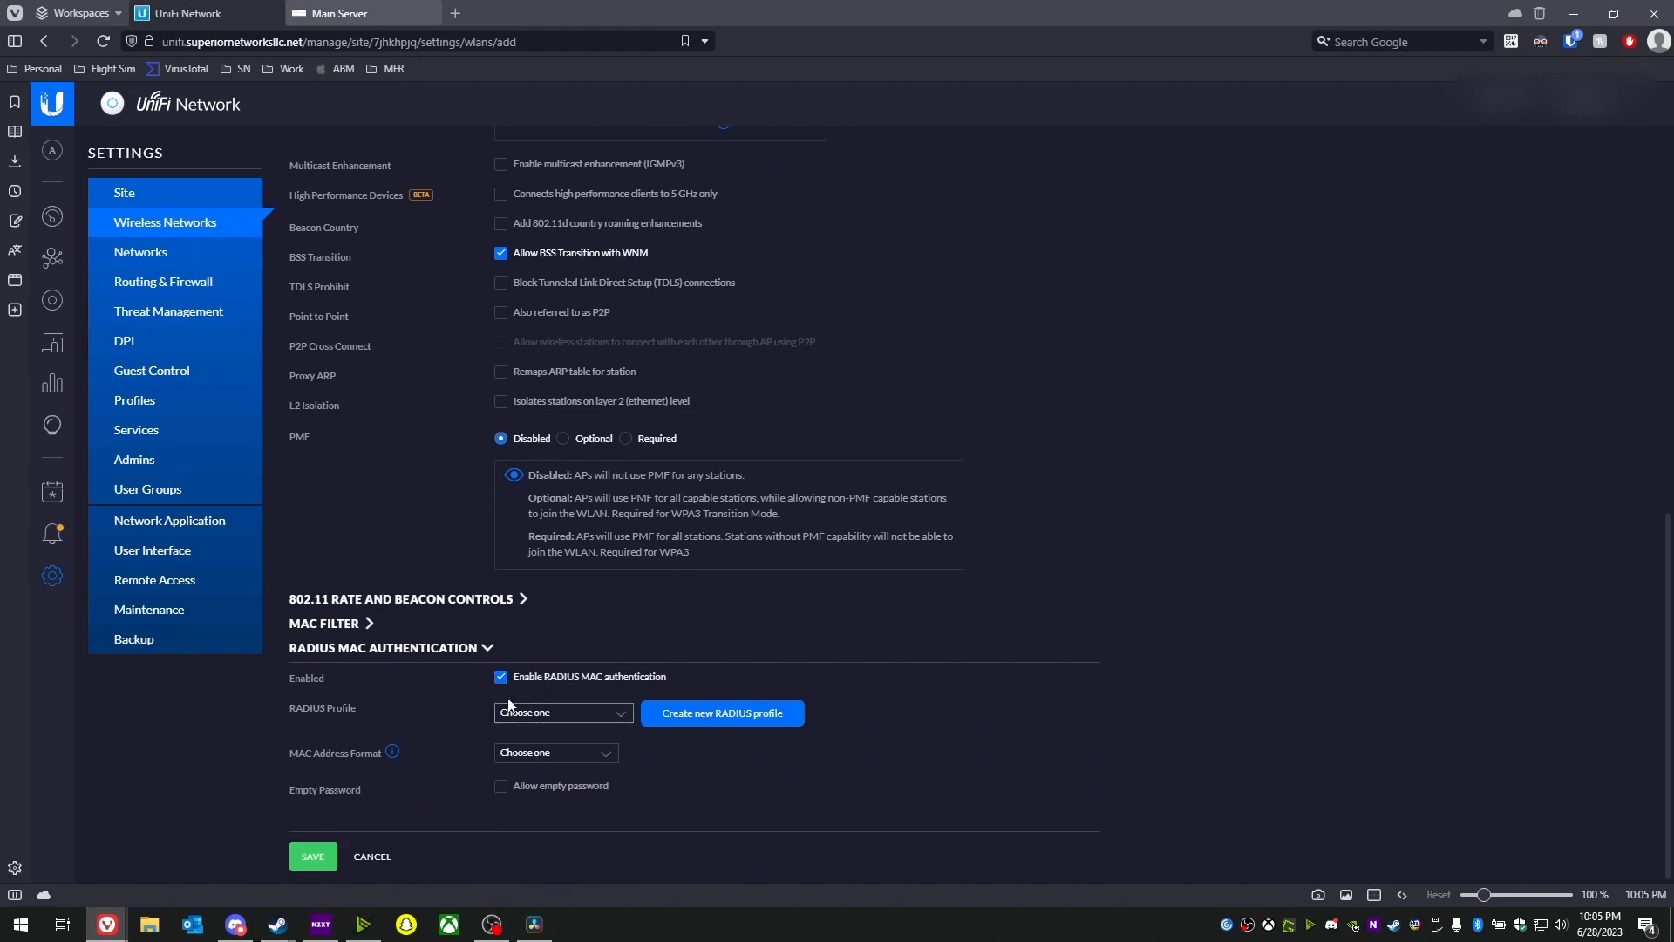
pyautogui.click(558, 715)
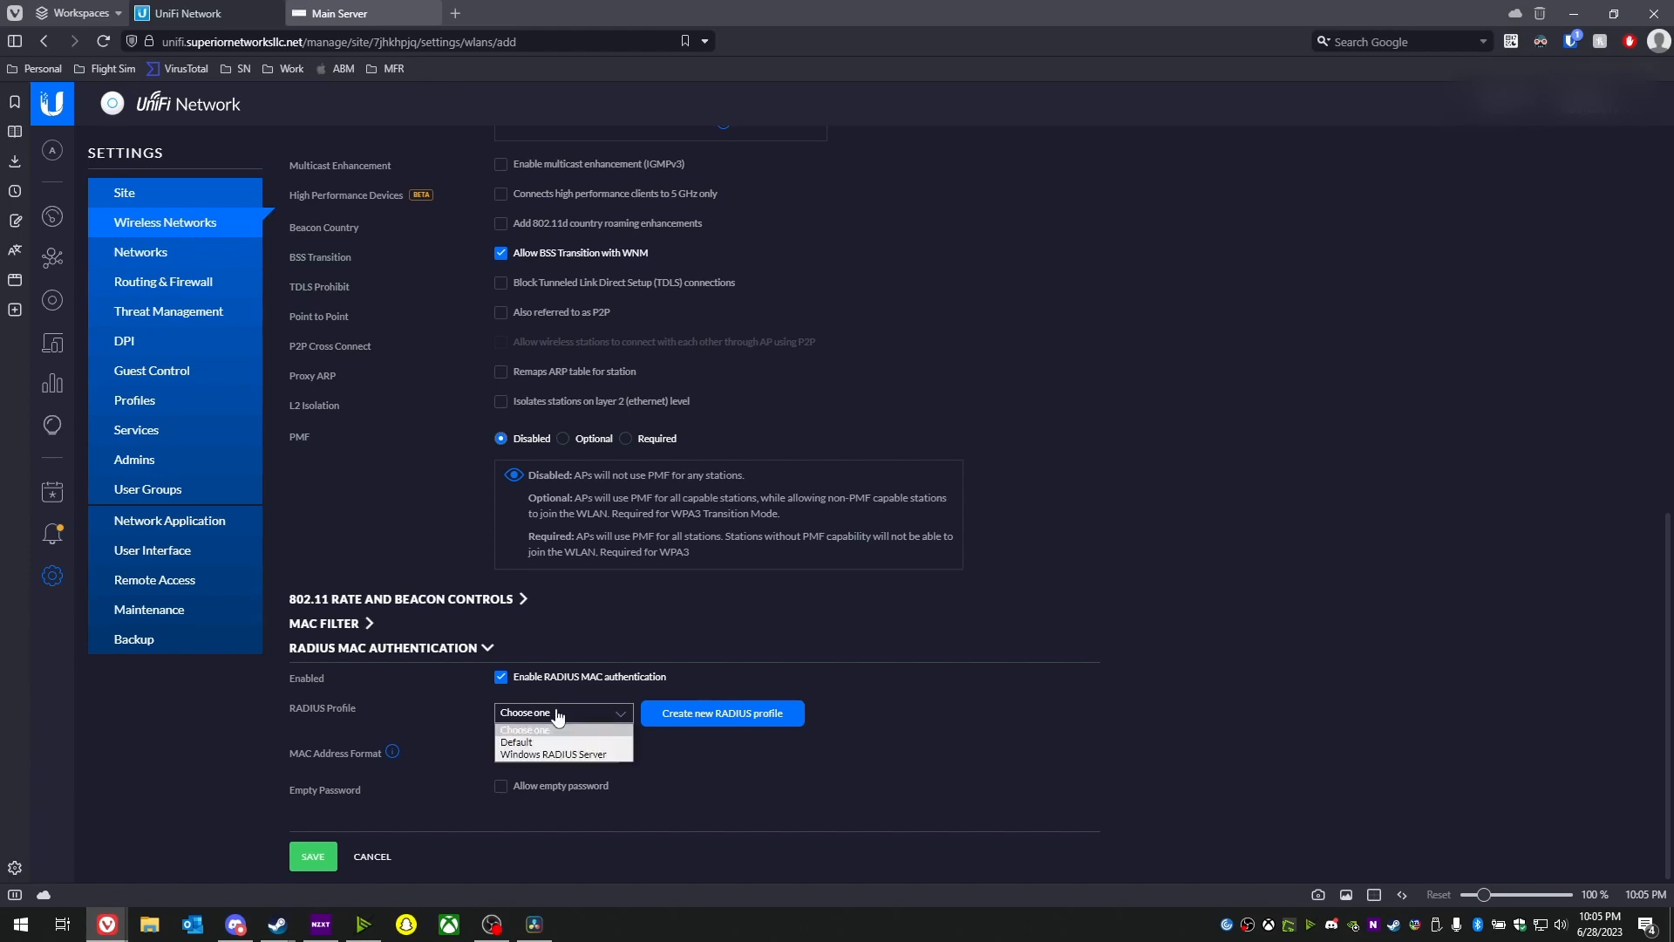
pyautogui.click(548, 753)
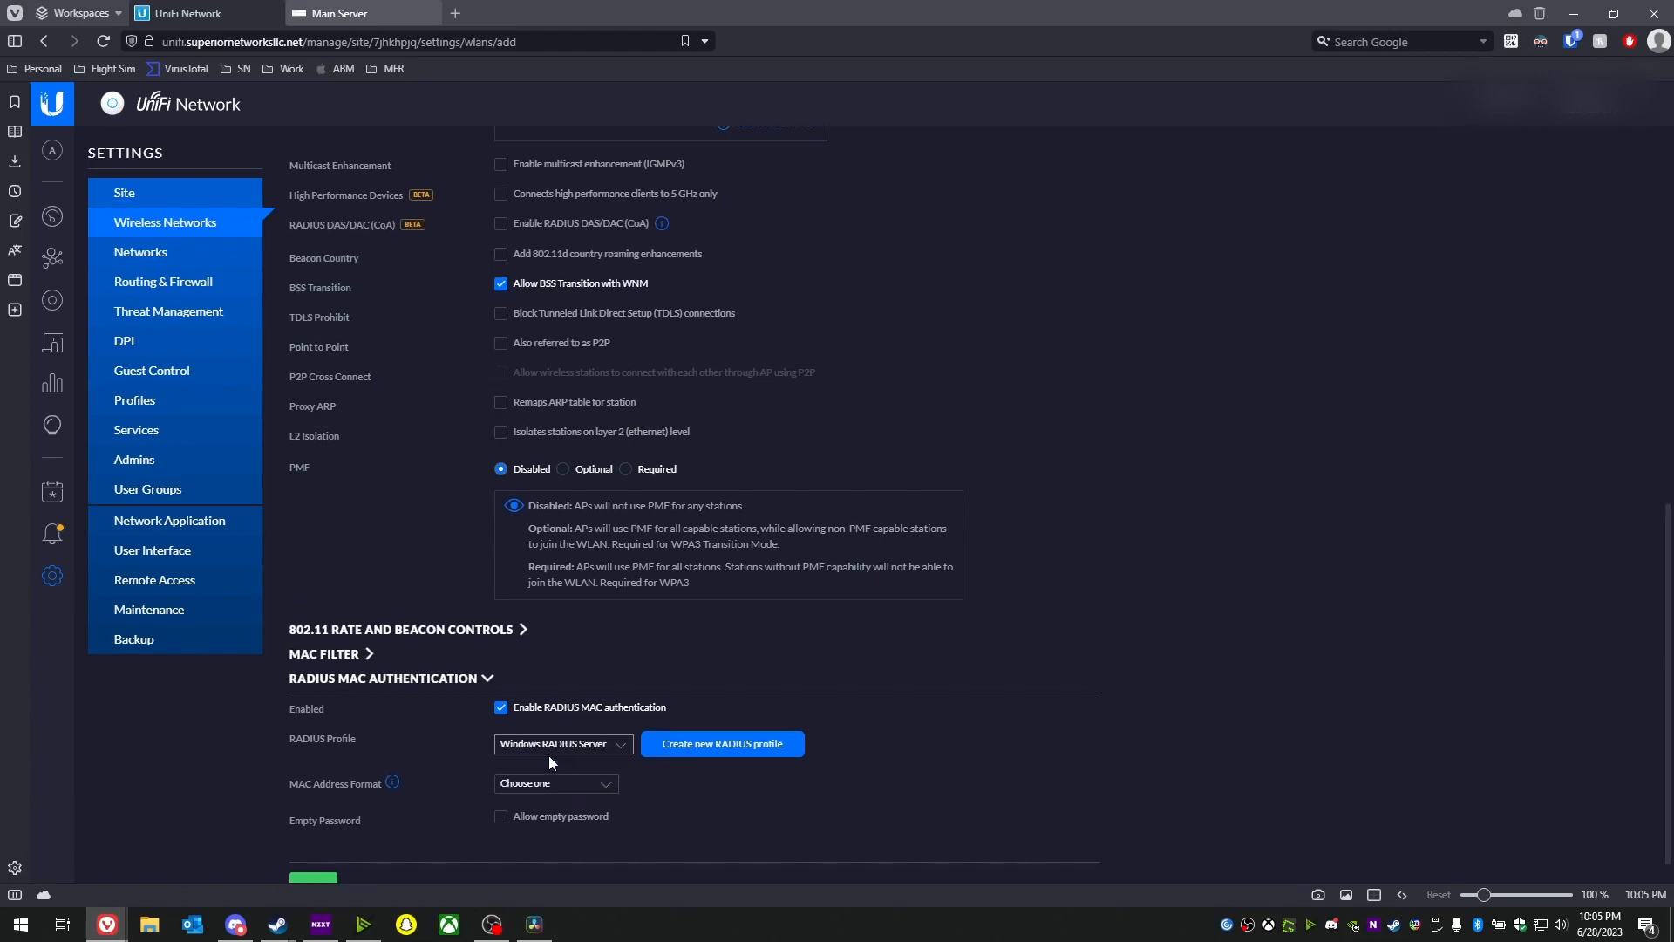
pyautogui.click(539, 785)
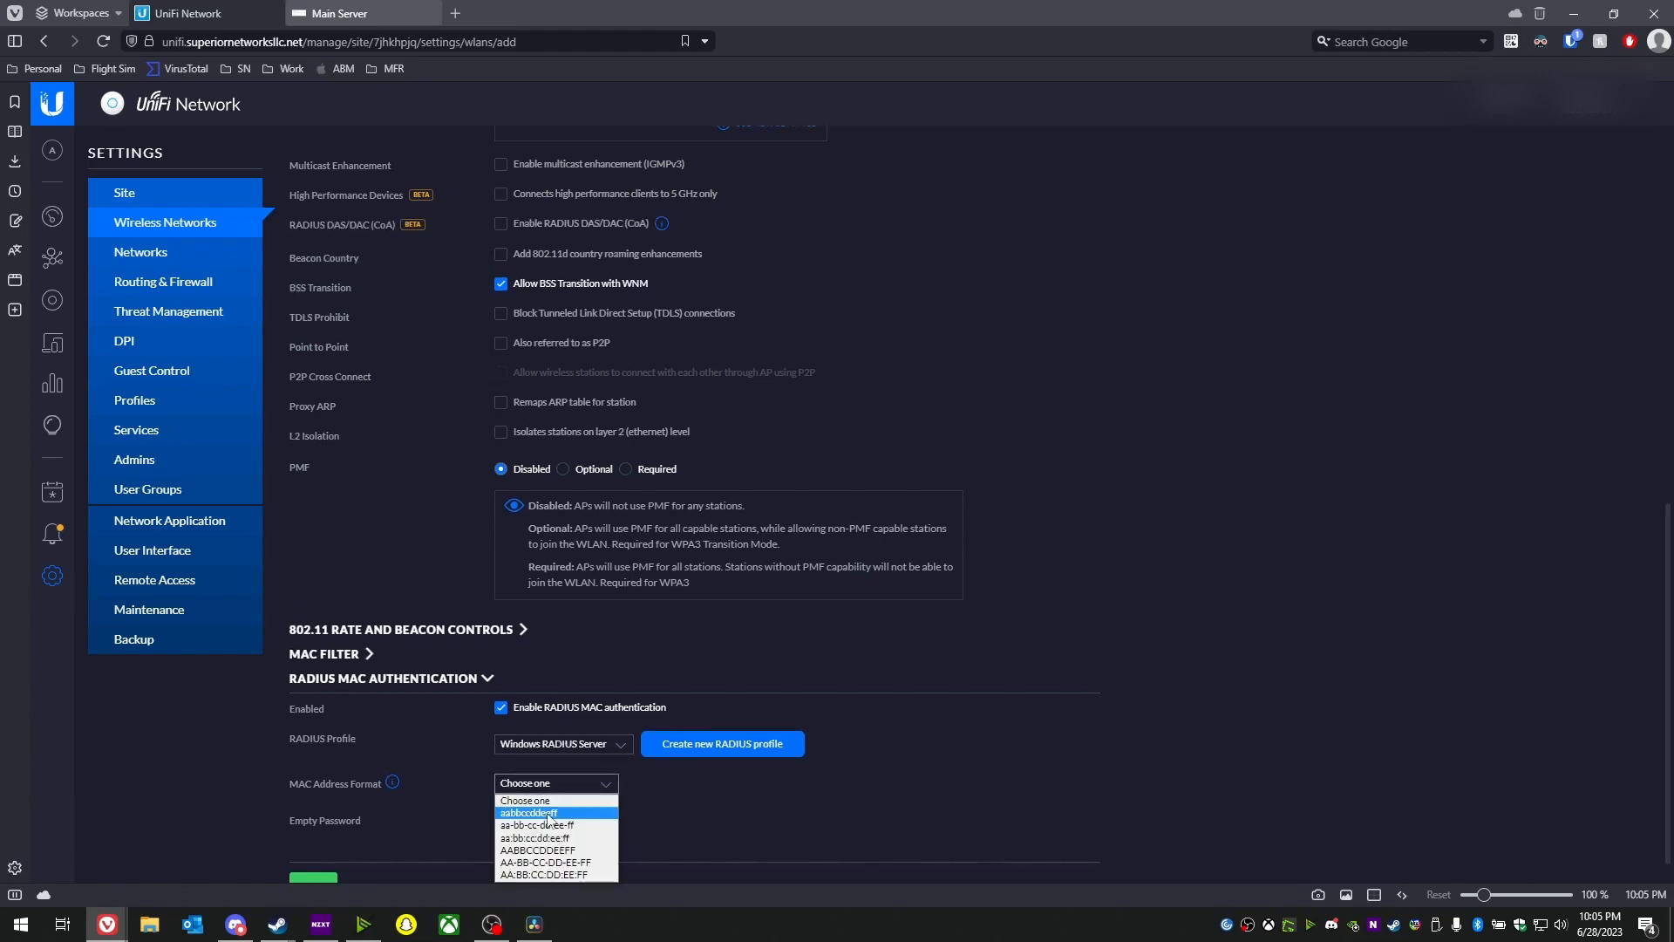
pyautogui.click(547, 815)
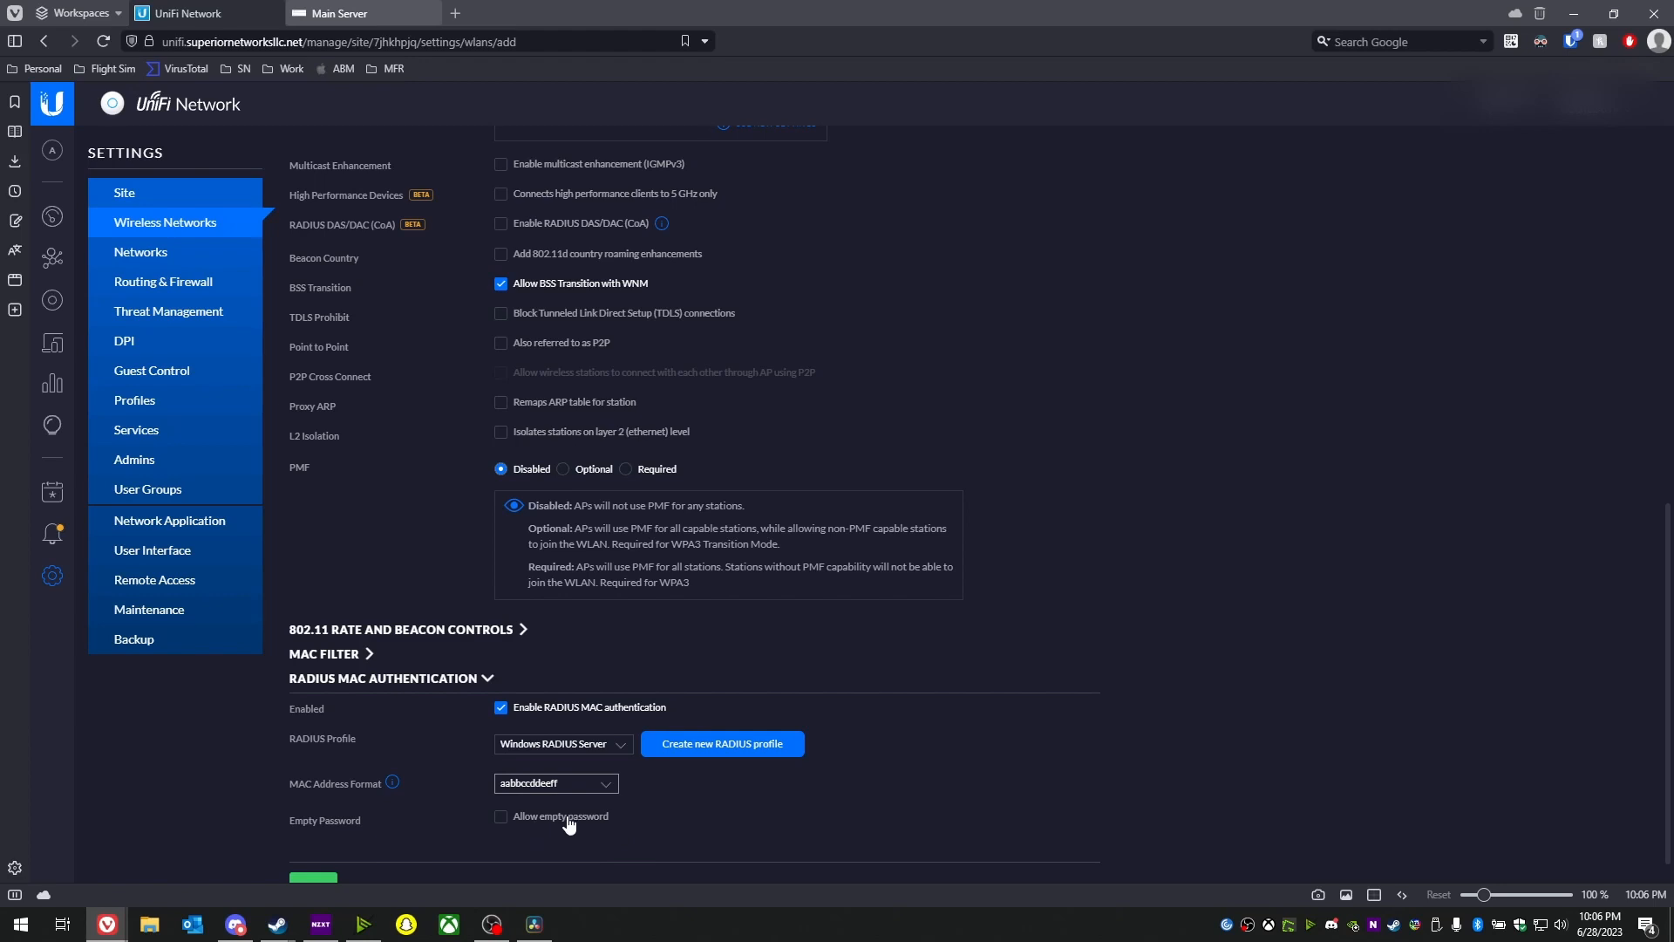
# - Broadcast the network on the Test AP group and save it
pyautogui.scroll(-1, 567, 818)
pyautogui.click(312, 859)
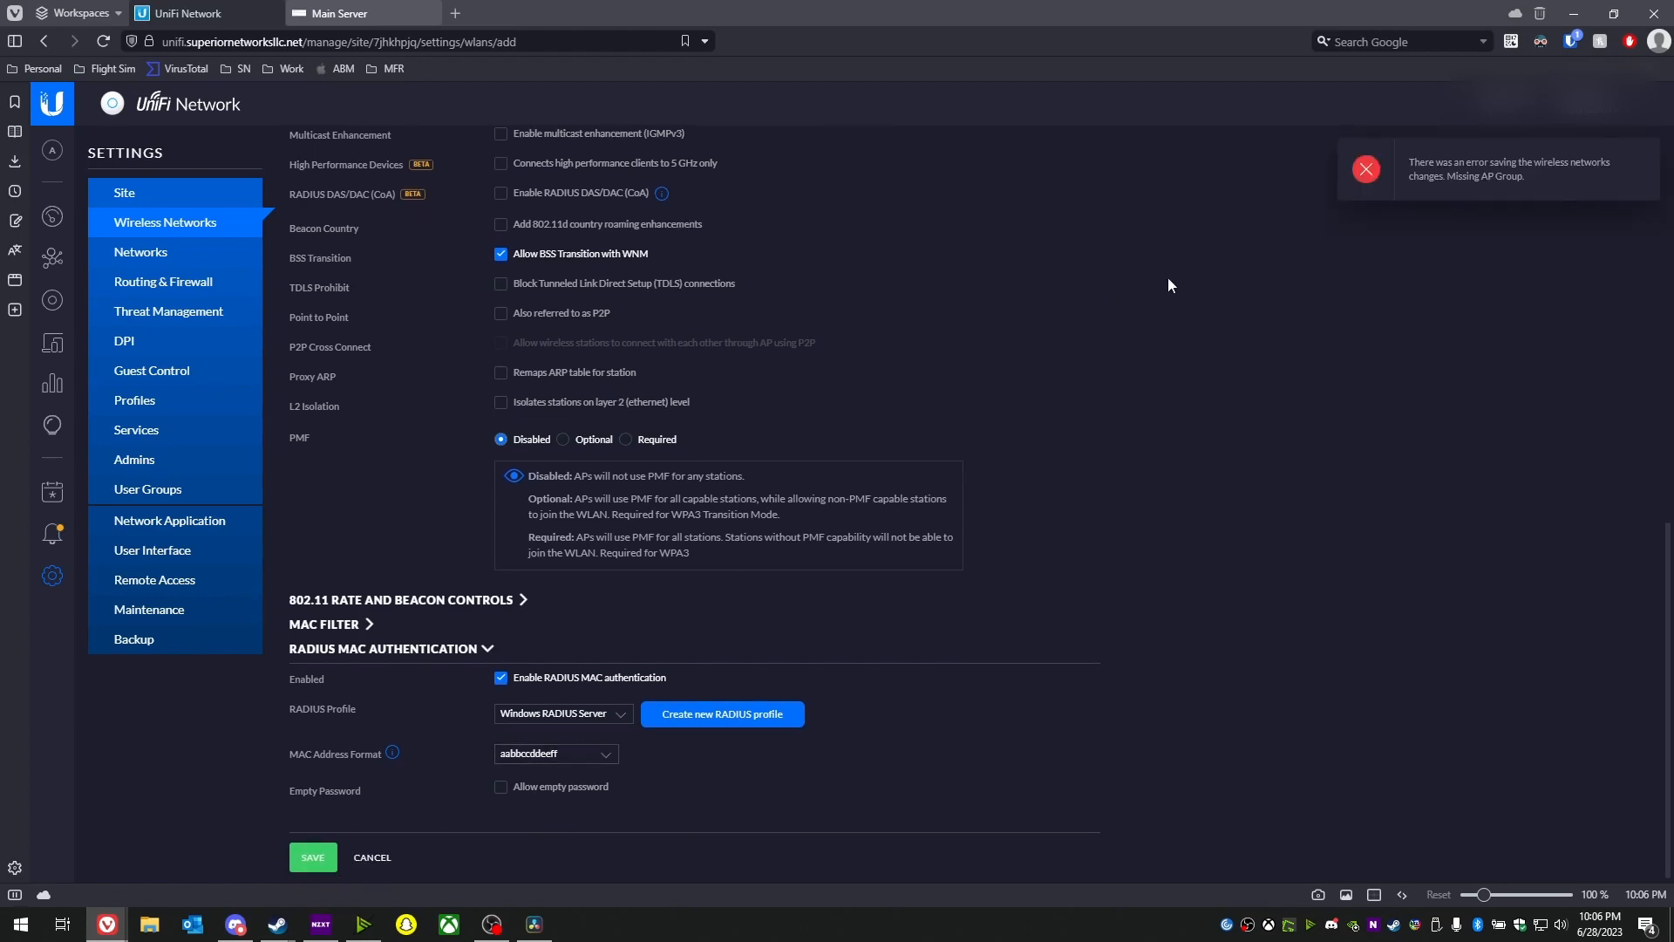
pyautogui.scroll(15, 661, 498)
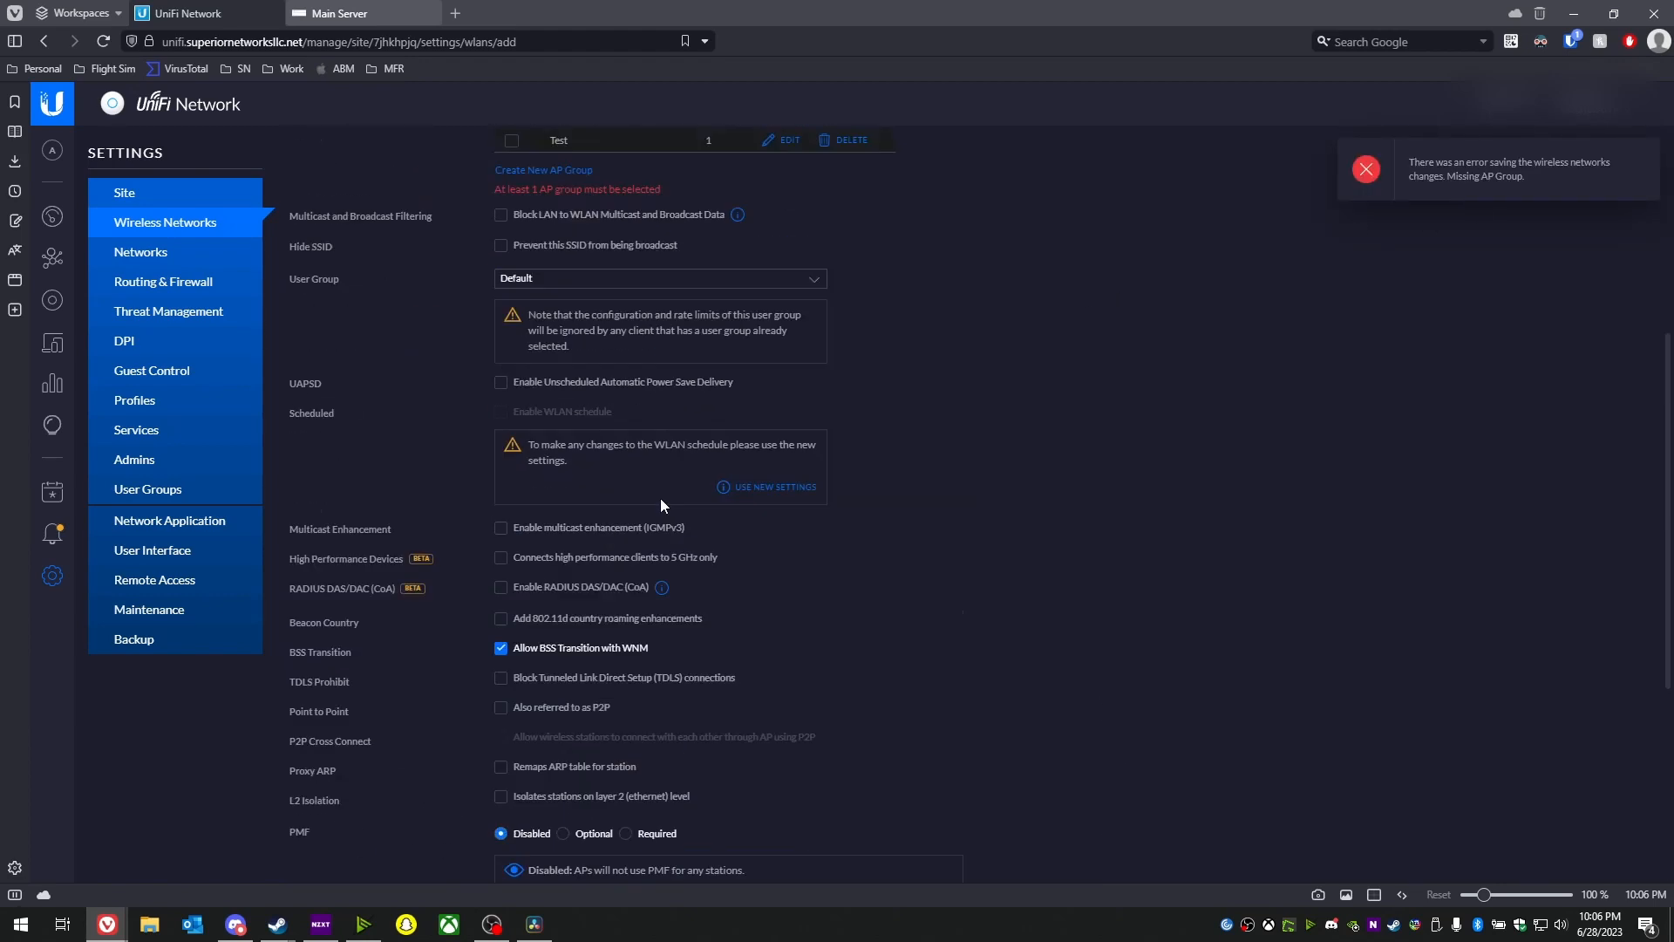
pyautogui.click(512, 566)
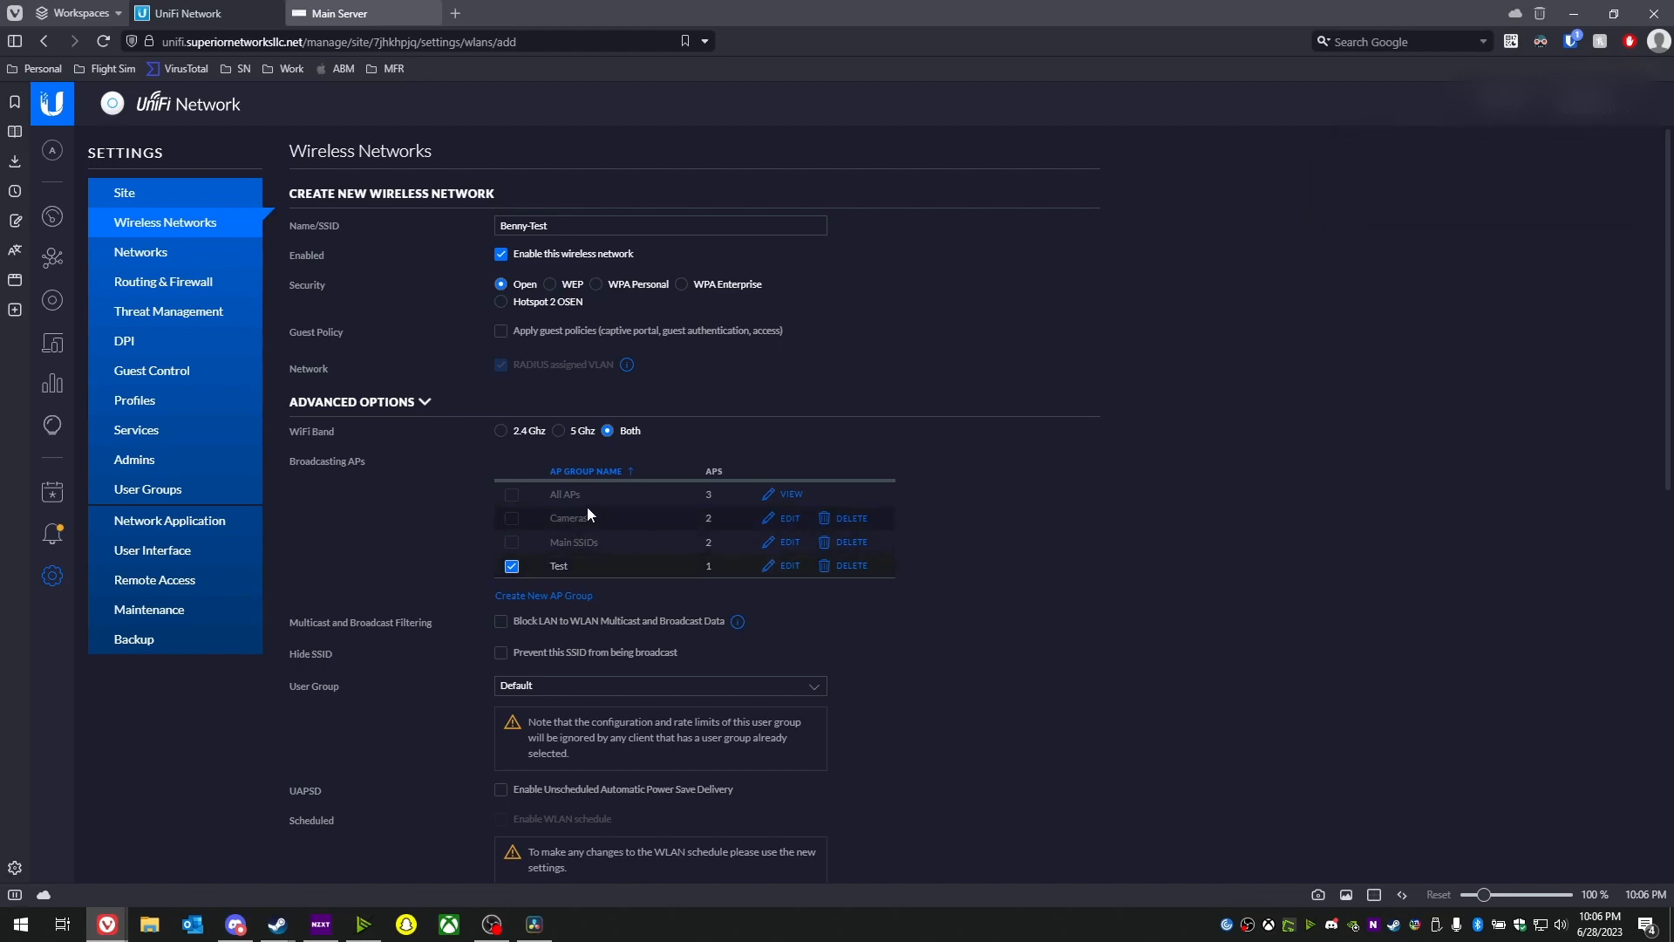
pyautogui.scroll(-10, 599, 514)
pyautogui.scroll(10, 567, 532)
pyautogui.scroll(-10, 578, 496)
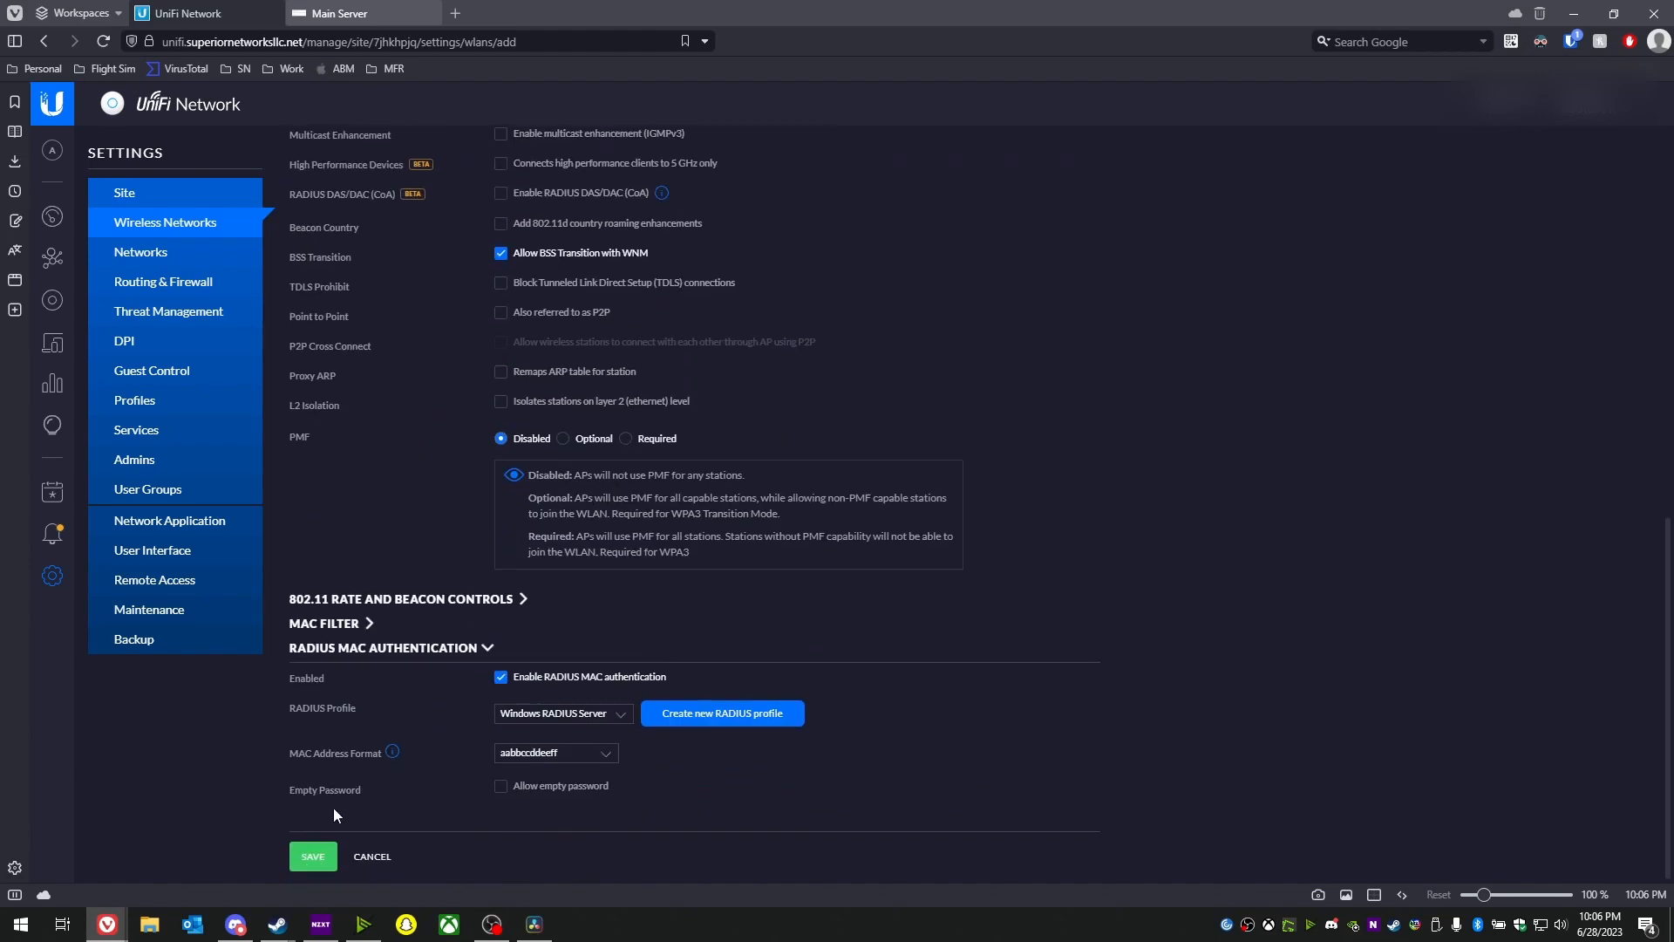
pyautogui.click(301, 857)
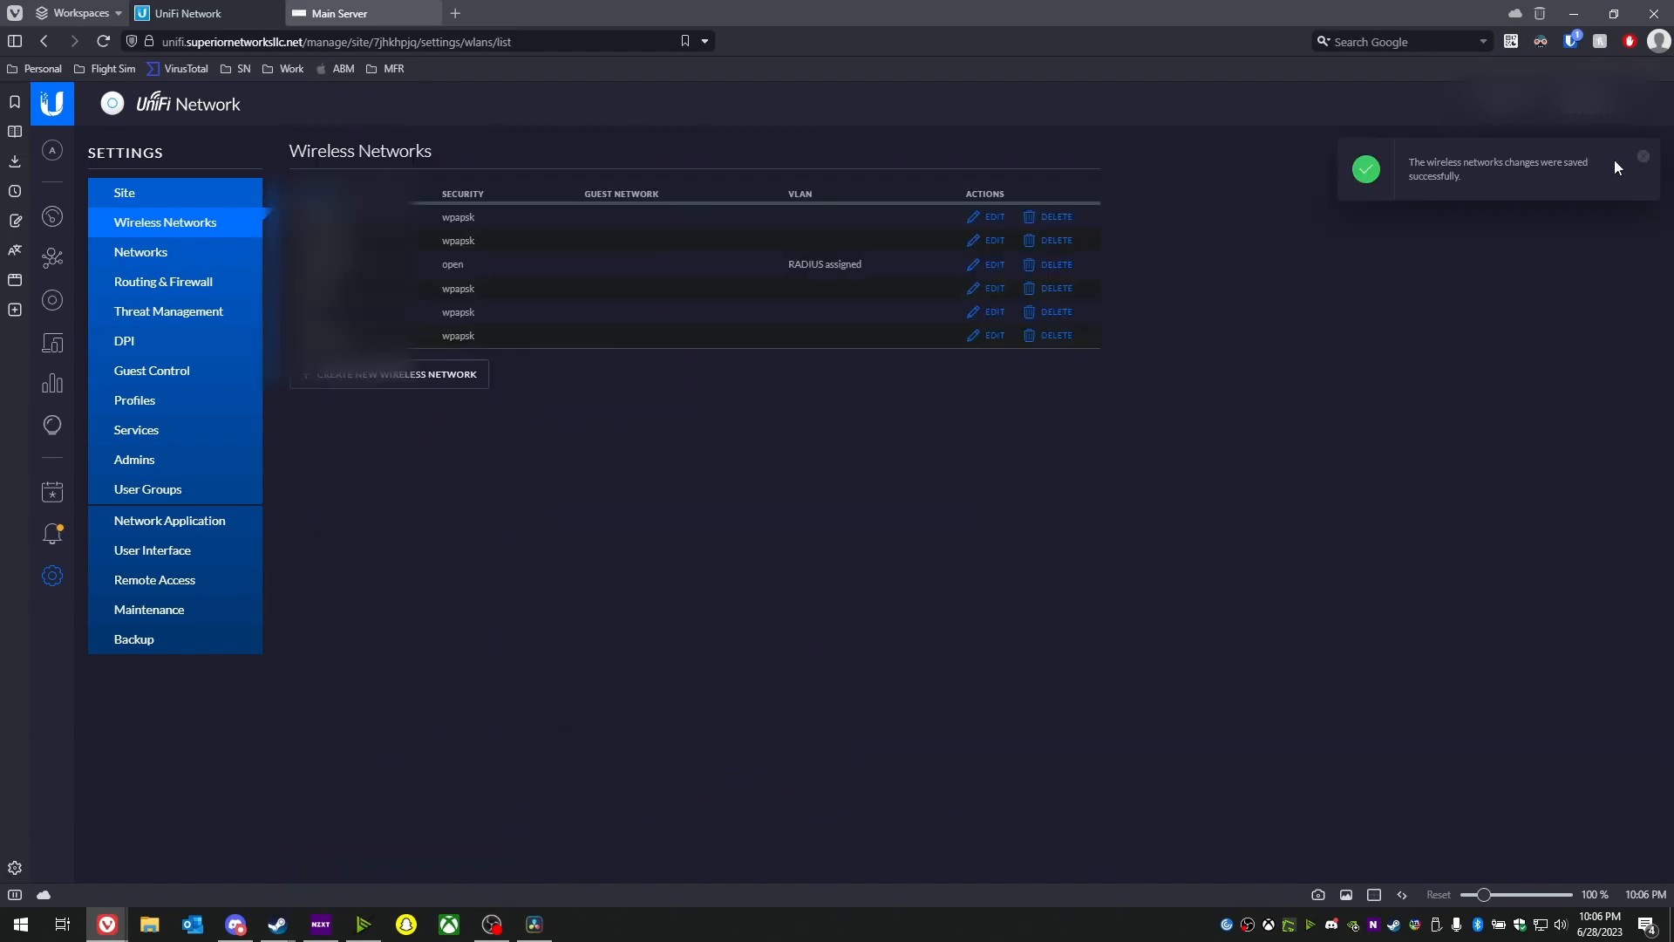
# - Dismiss the saved notice and open the provisioning access point's details under Devices
pyautogui.click(1644, 160)
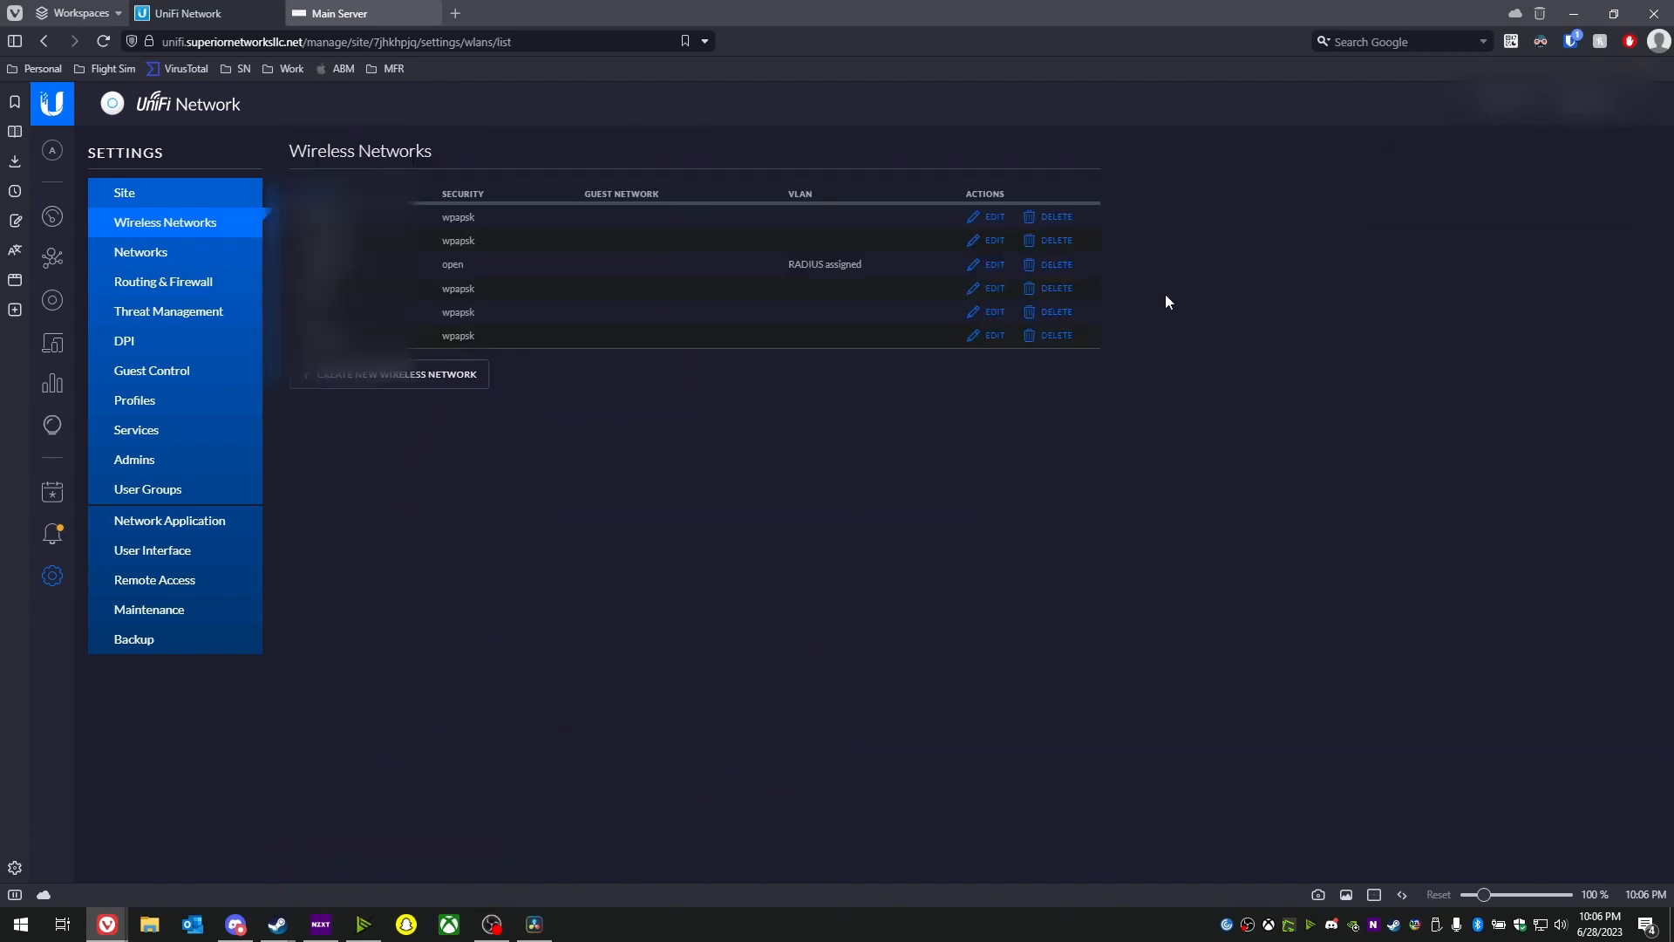
pyautogui.click(52, 301)
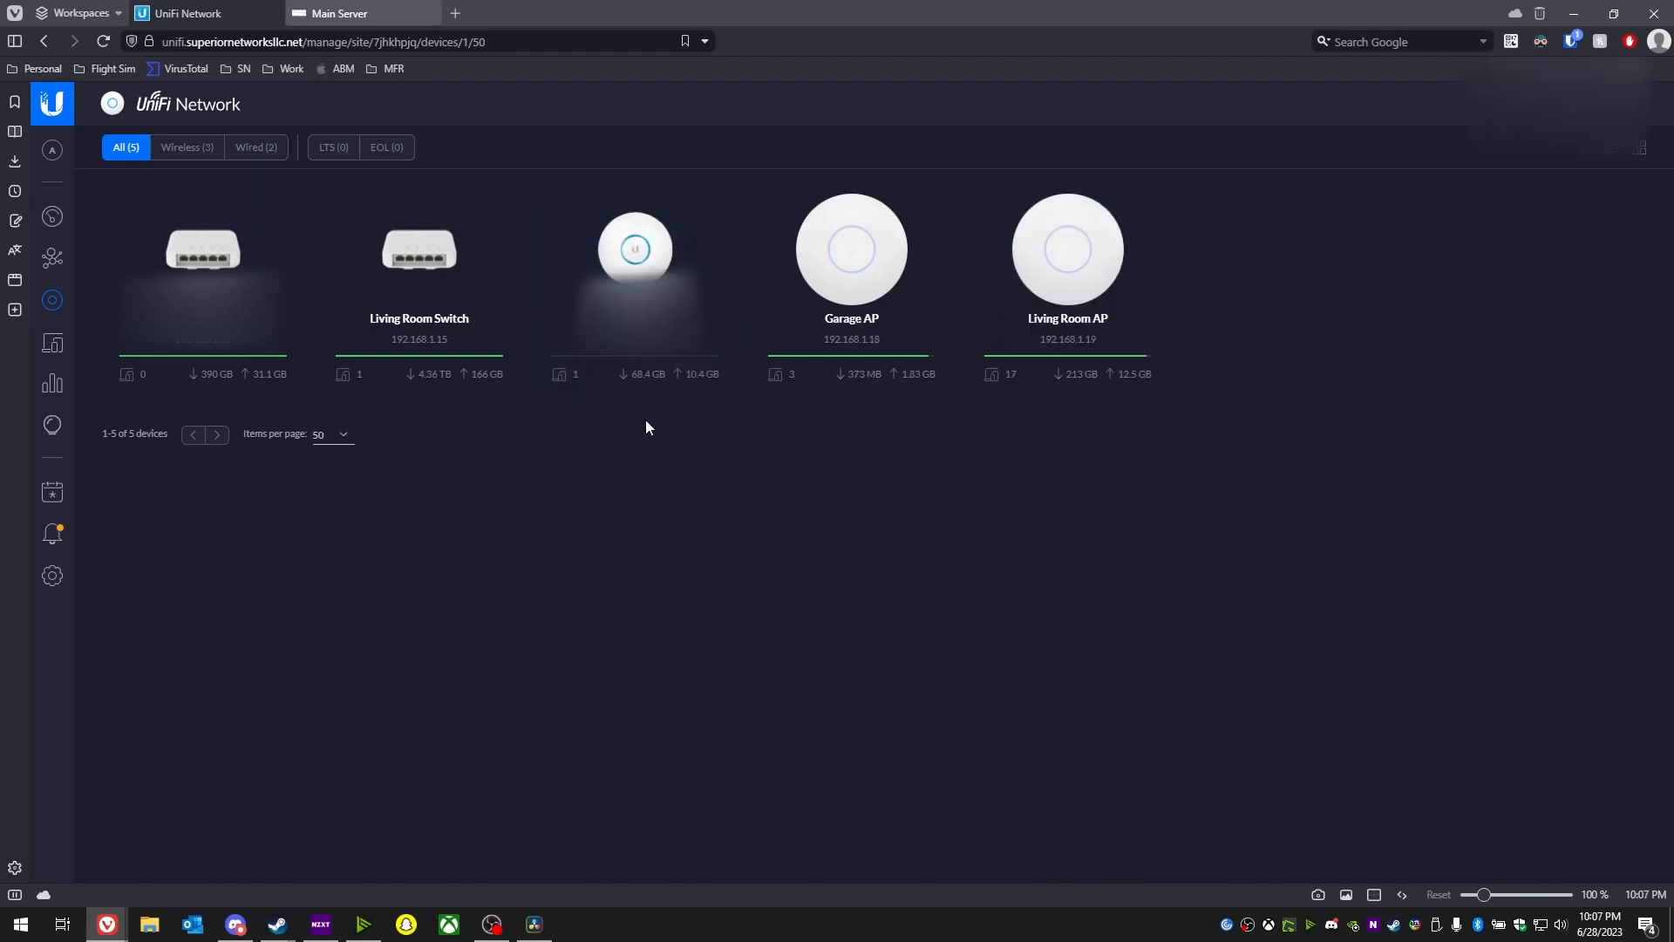
pyautogui.click(689, 366)
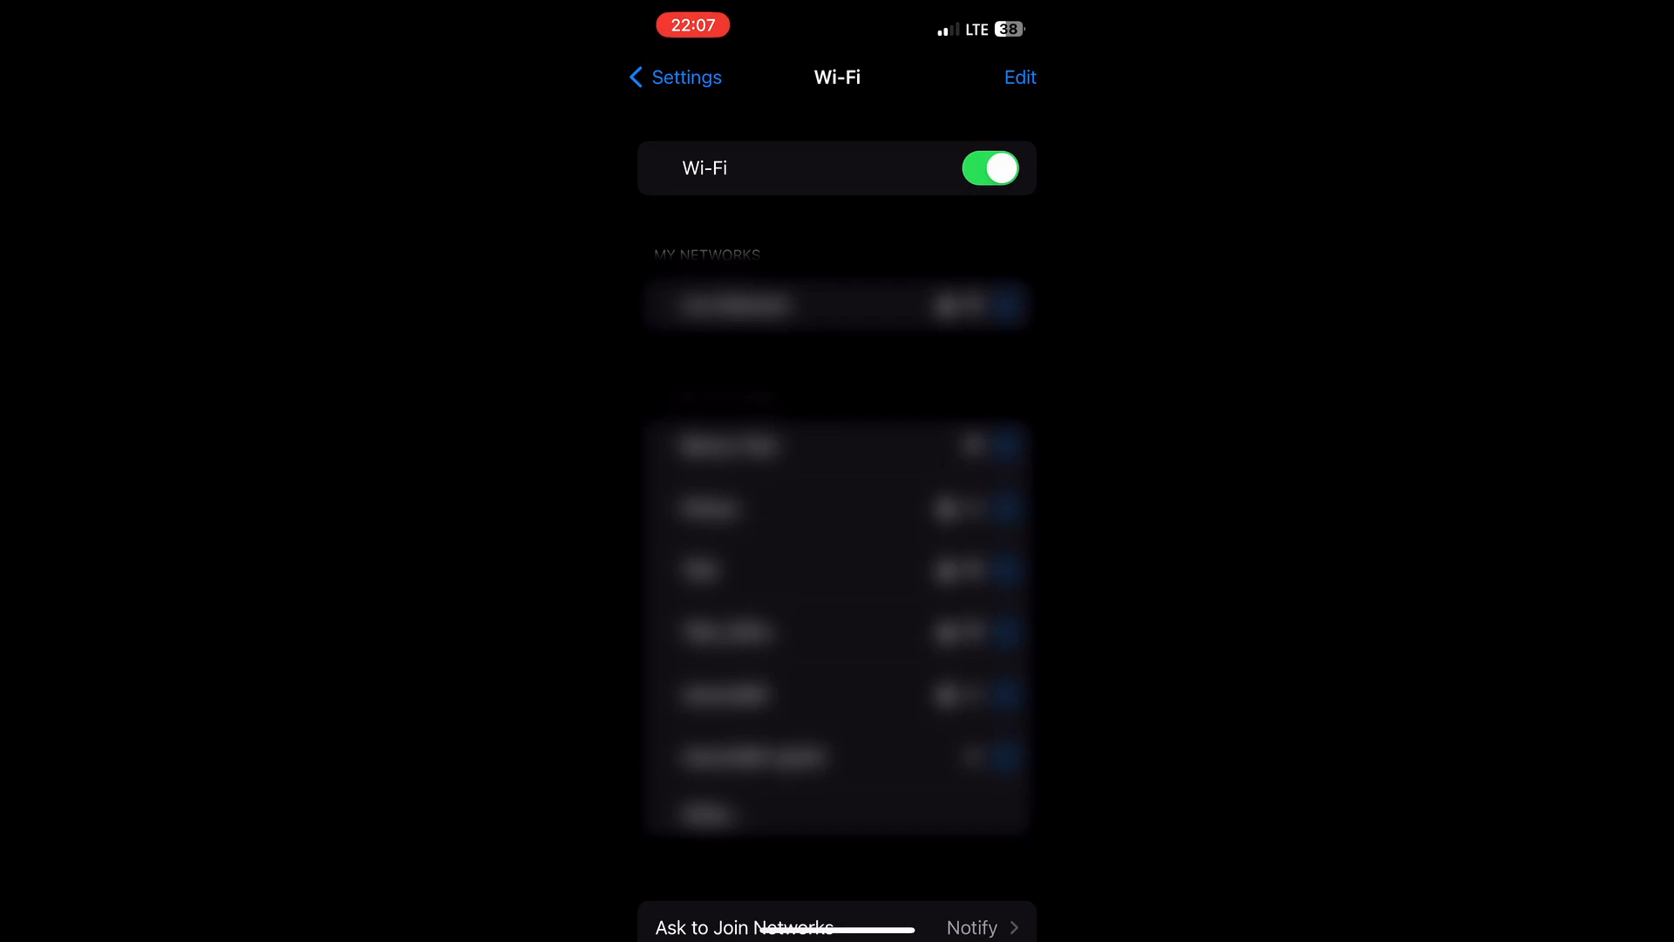
# - After a failed join attempt, turn off Private Wi-Fi Address for the test network
pyautogui.click(729, 444)
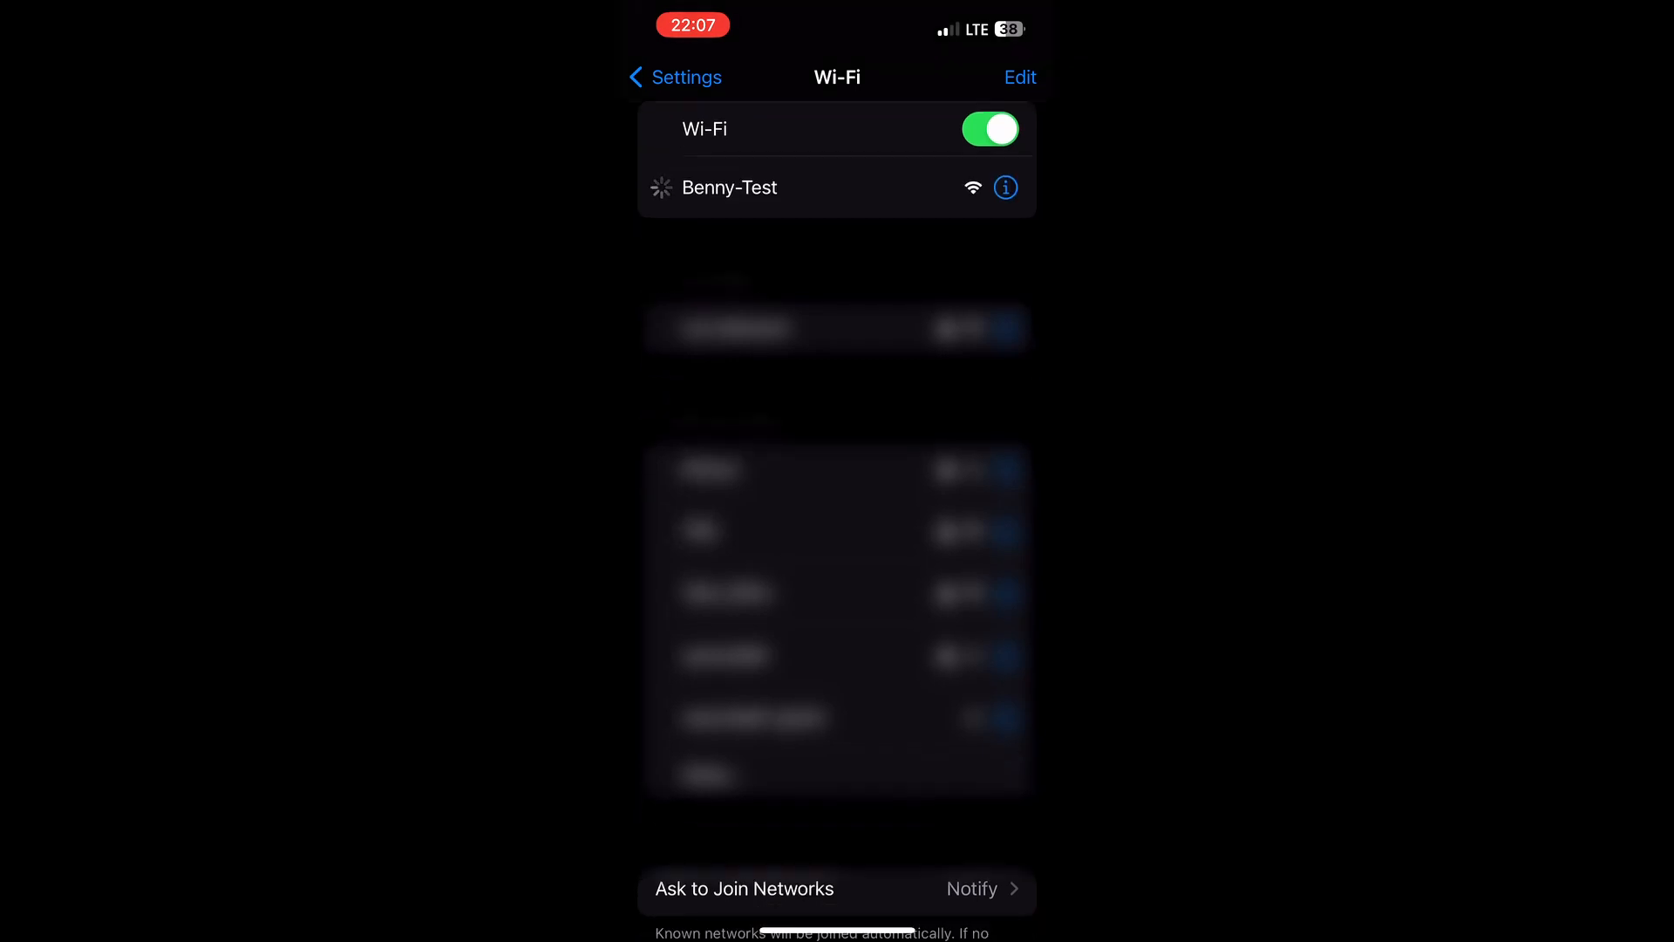
pyautogui.click(837, 525)
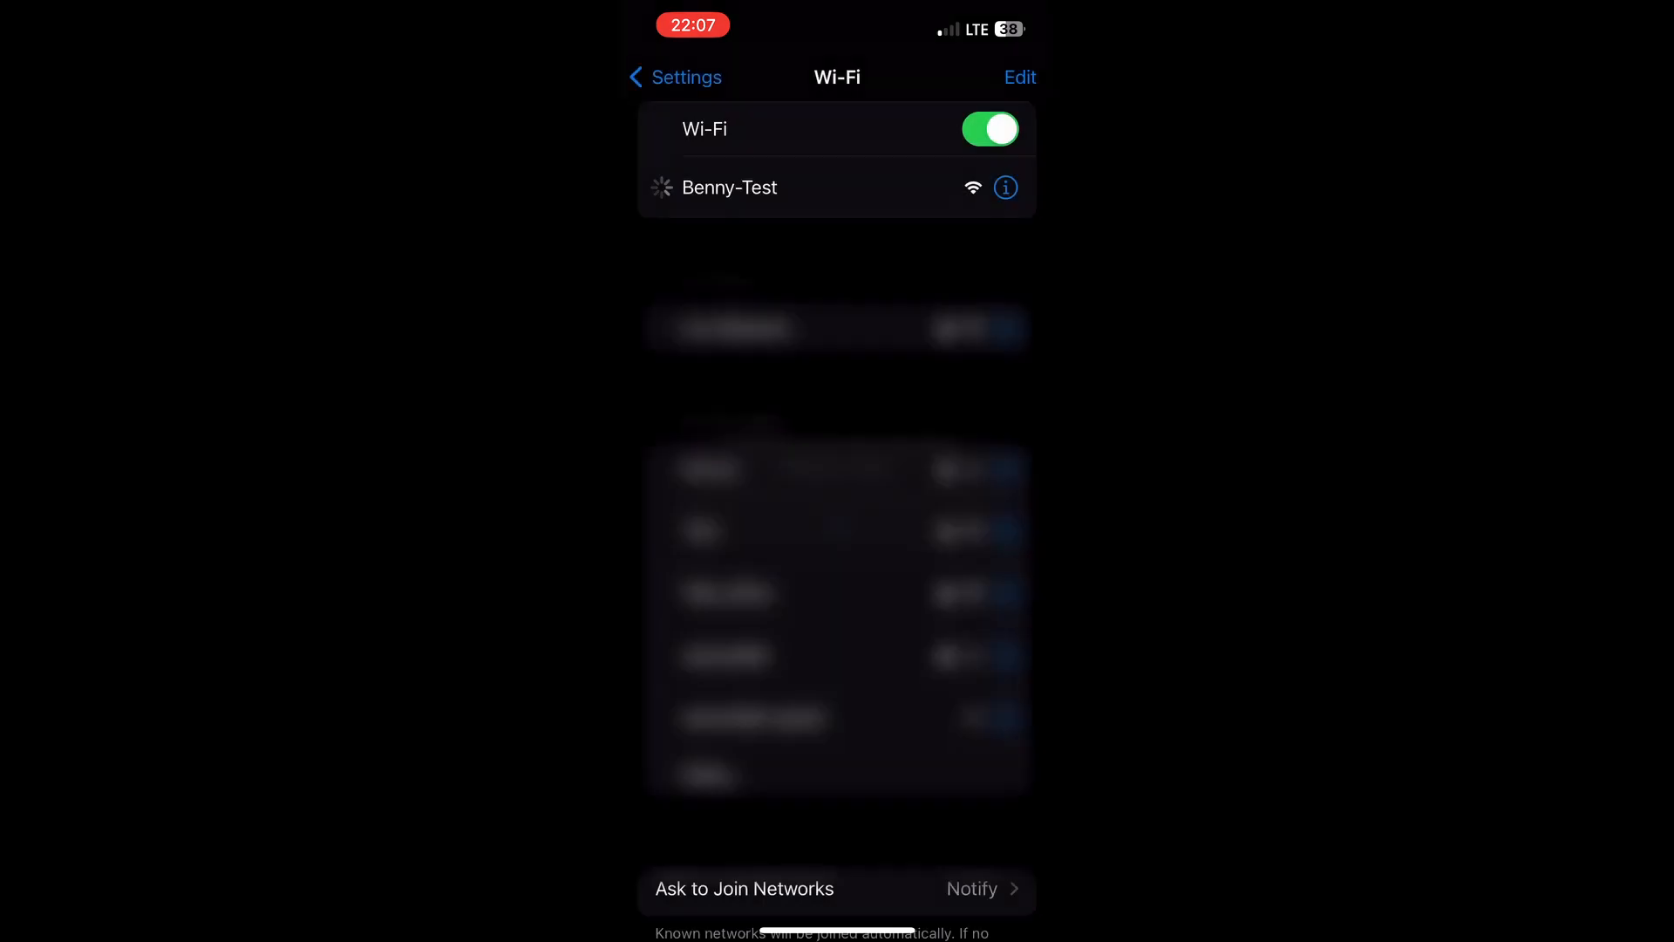
pyautogui.click(729, 407)
pyautogui.click(1006, 186)
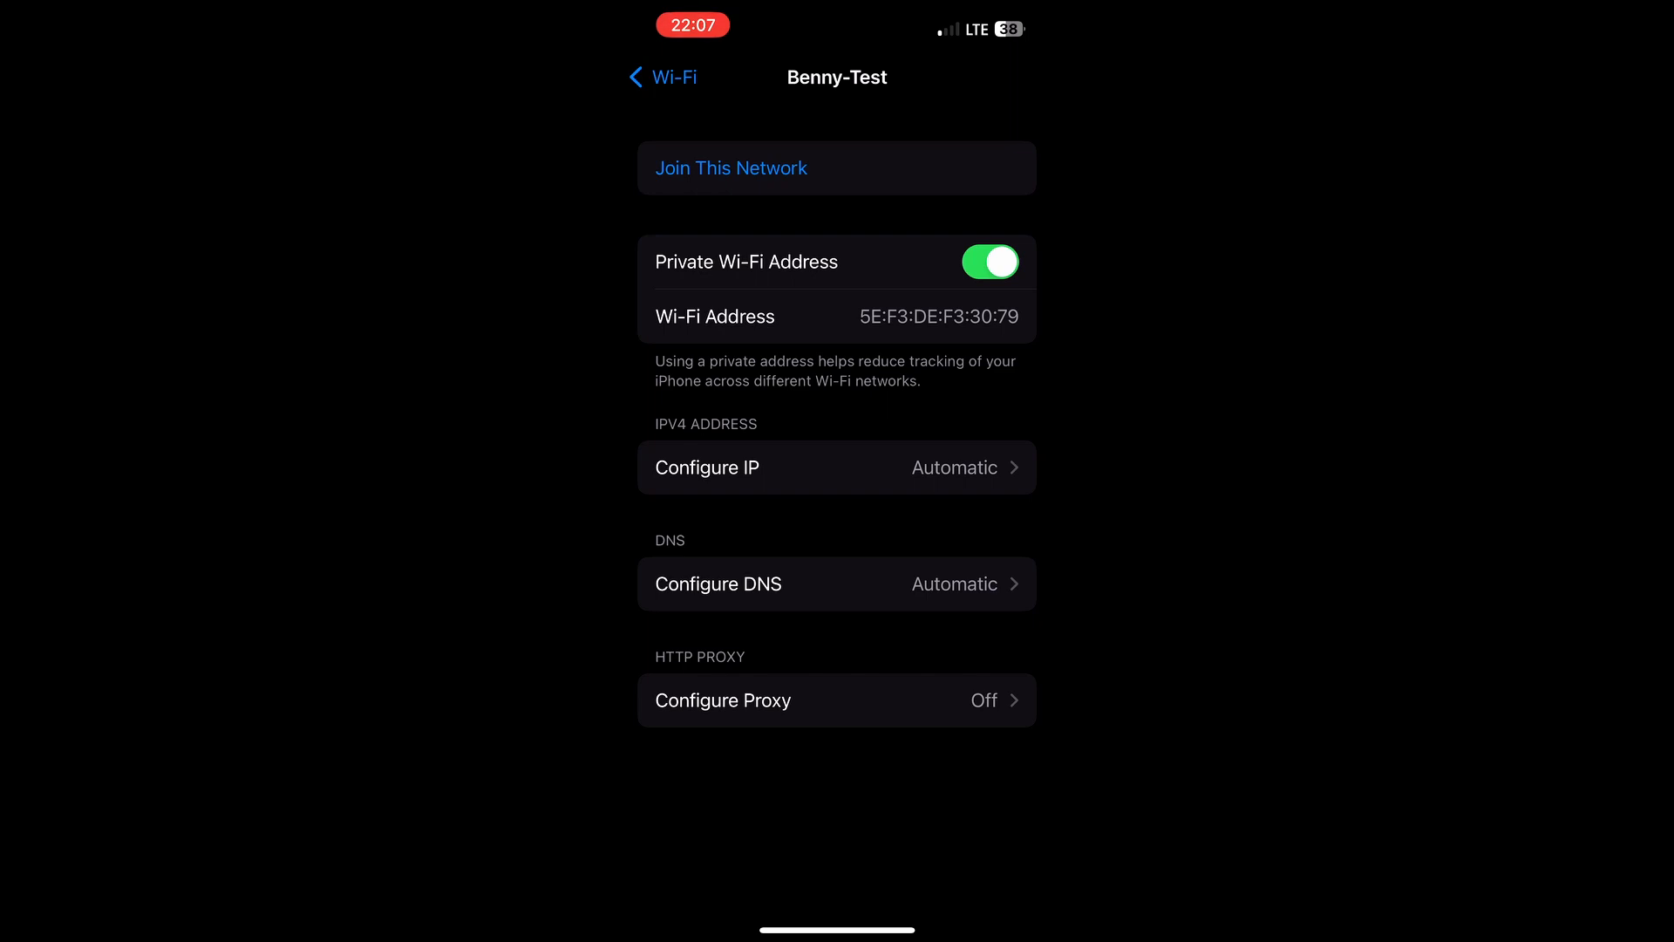
pyautogui.click(838, 525)
pyautogui.click(990, 262)
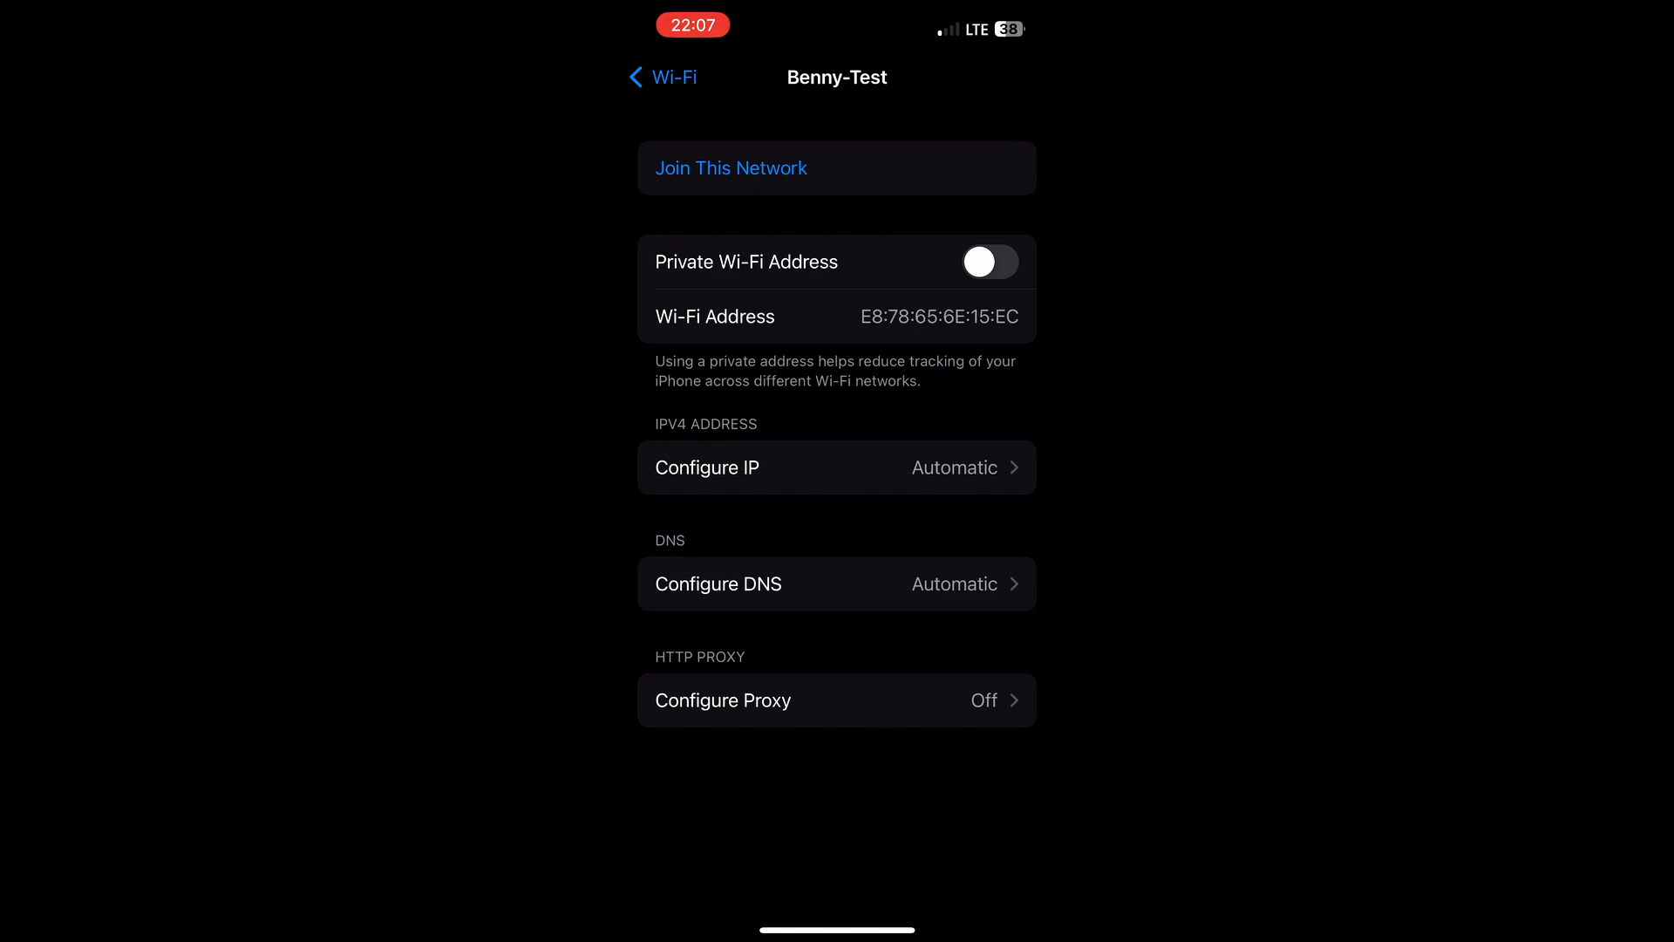
# - Join Benny-Test and confirm IP 192.168.10.199 with router 192.168.10.1
pyautogui.click(731, 168)
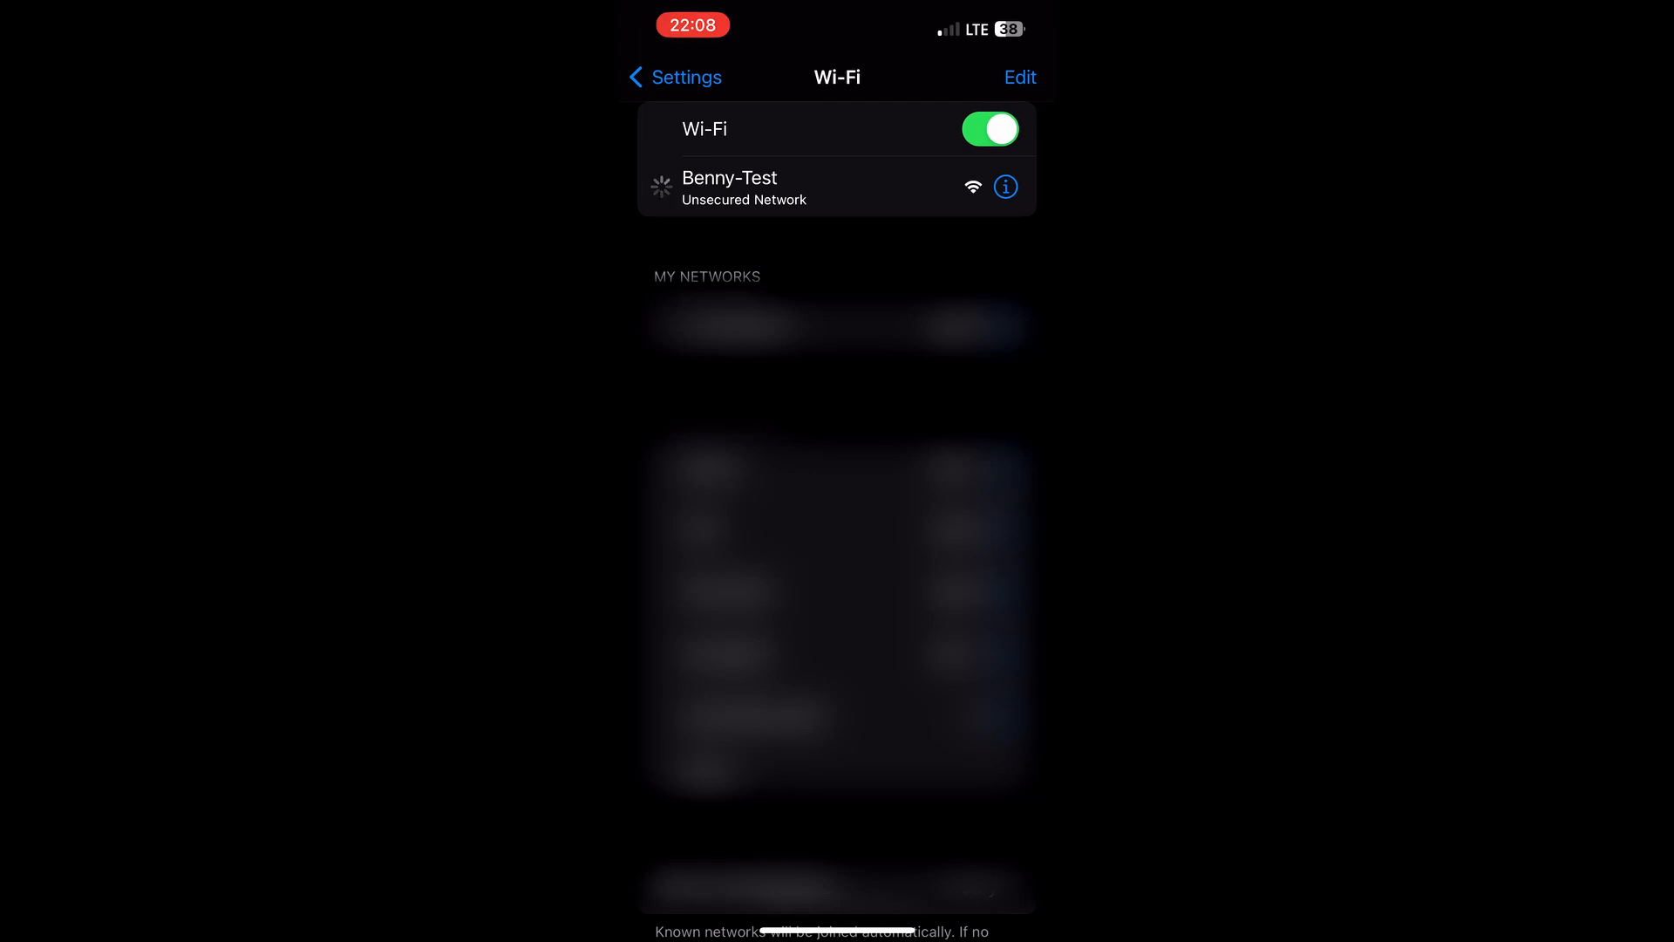
pyautogui.click(1005, 187)
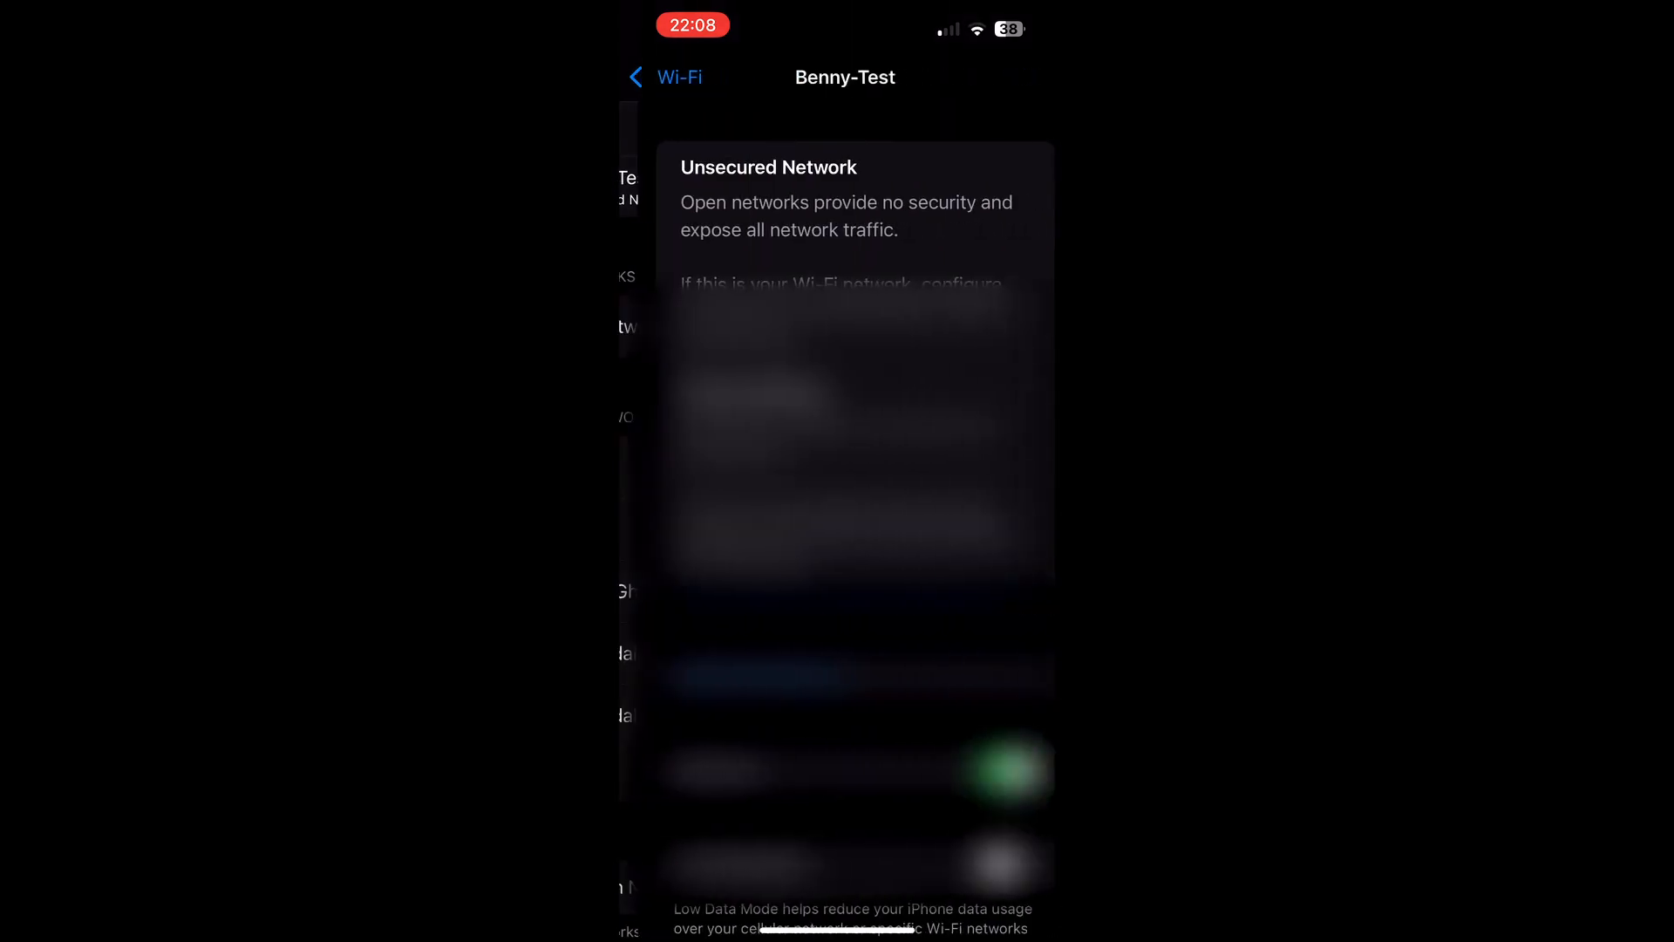
pyautogui.scroll(-5, 837, 523)
pyautogui.scroll(-5, 838, 524)
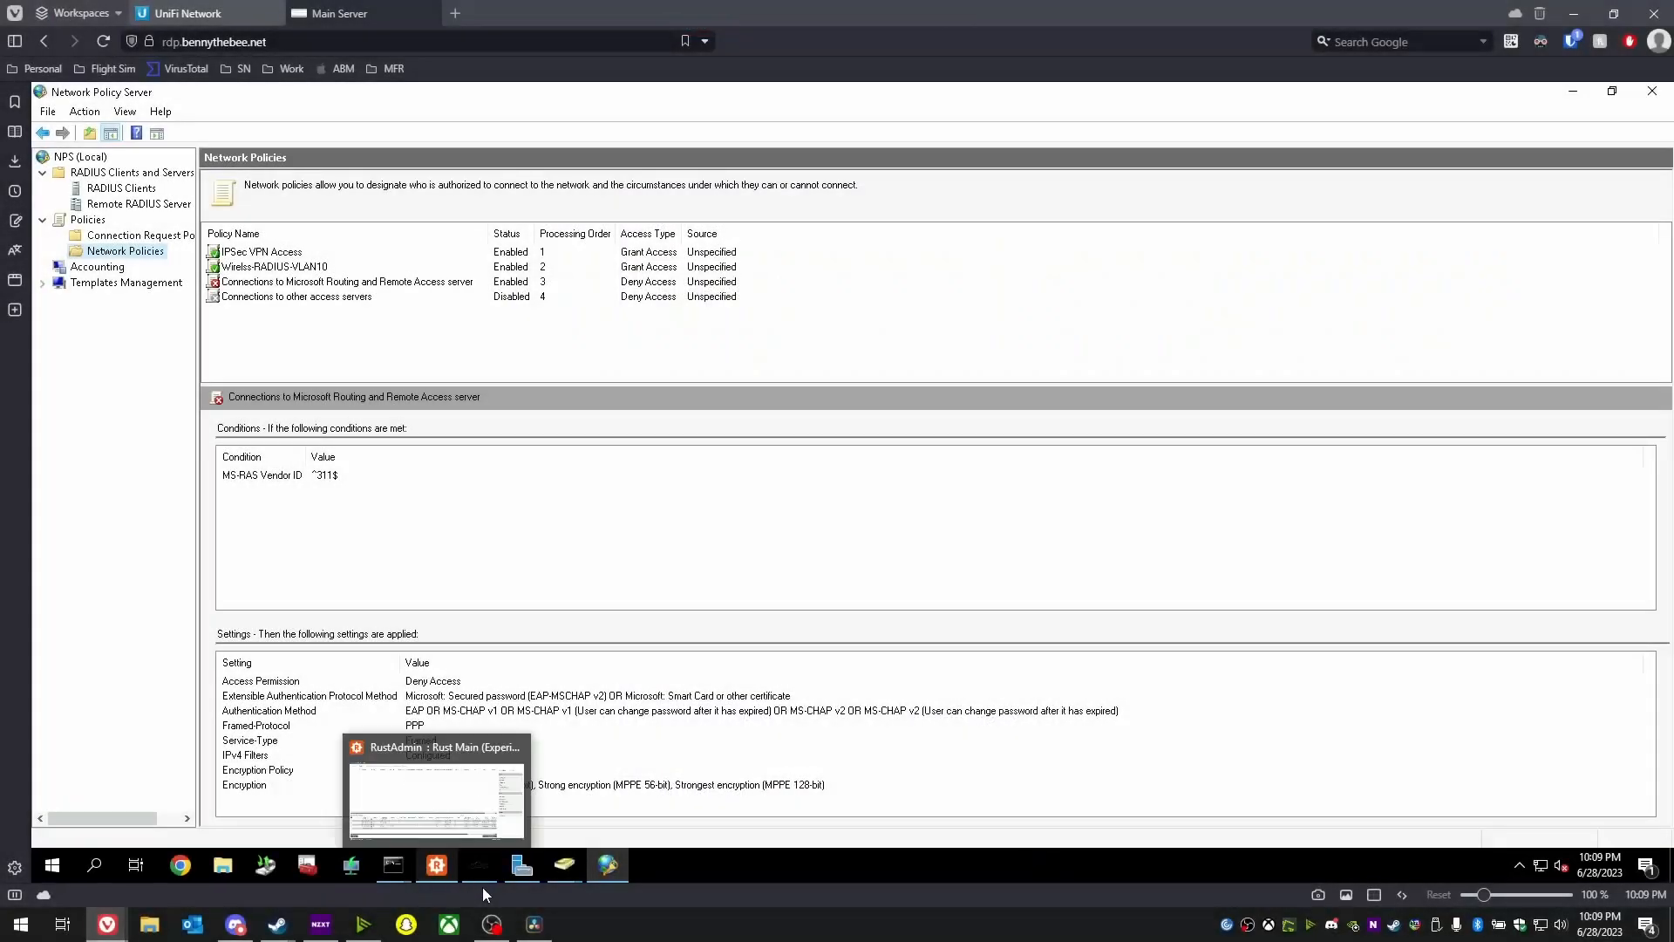
# - Start a new user in RADIUS with the first name, last name iPad and logon name 682f673967f9
pyautogui.moveTo(413, 874)
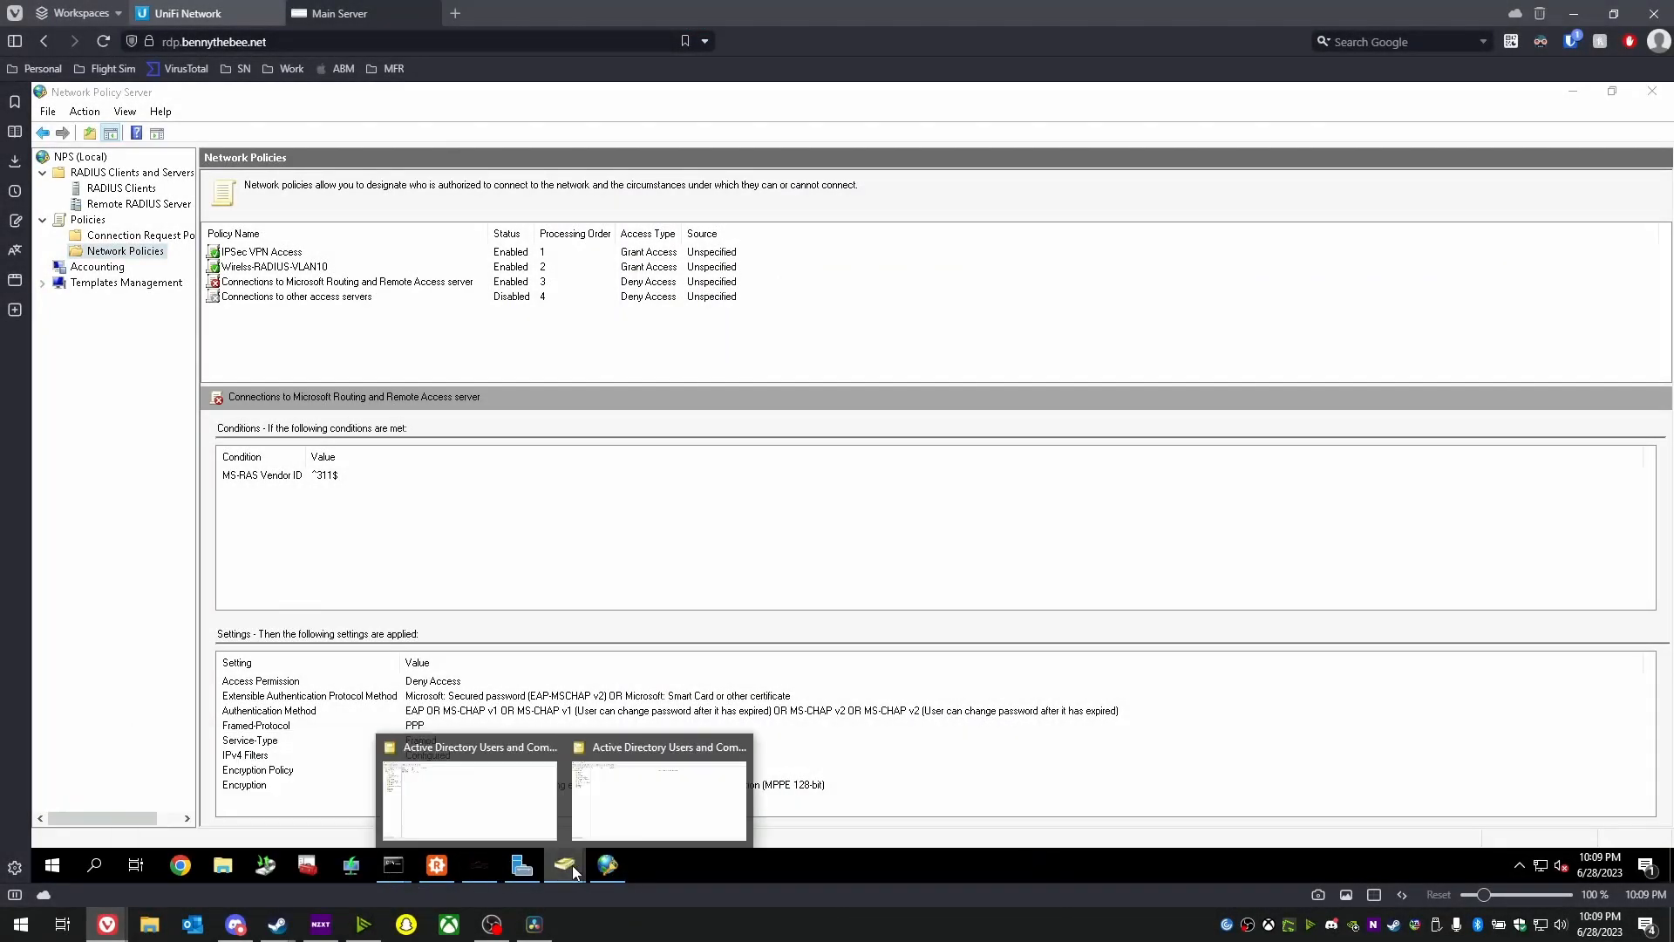
pyautogui.click(481, 807)
pyautogui.rightClick(340, 321)
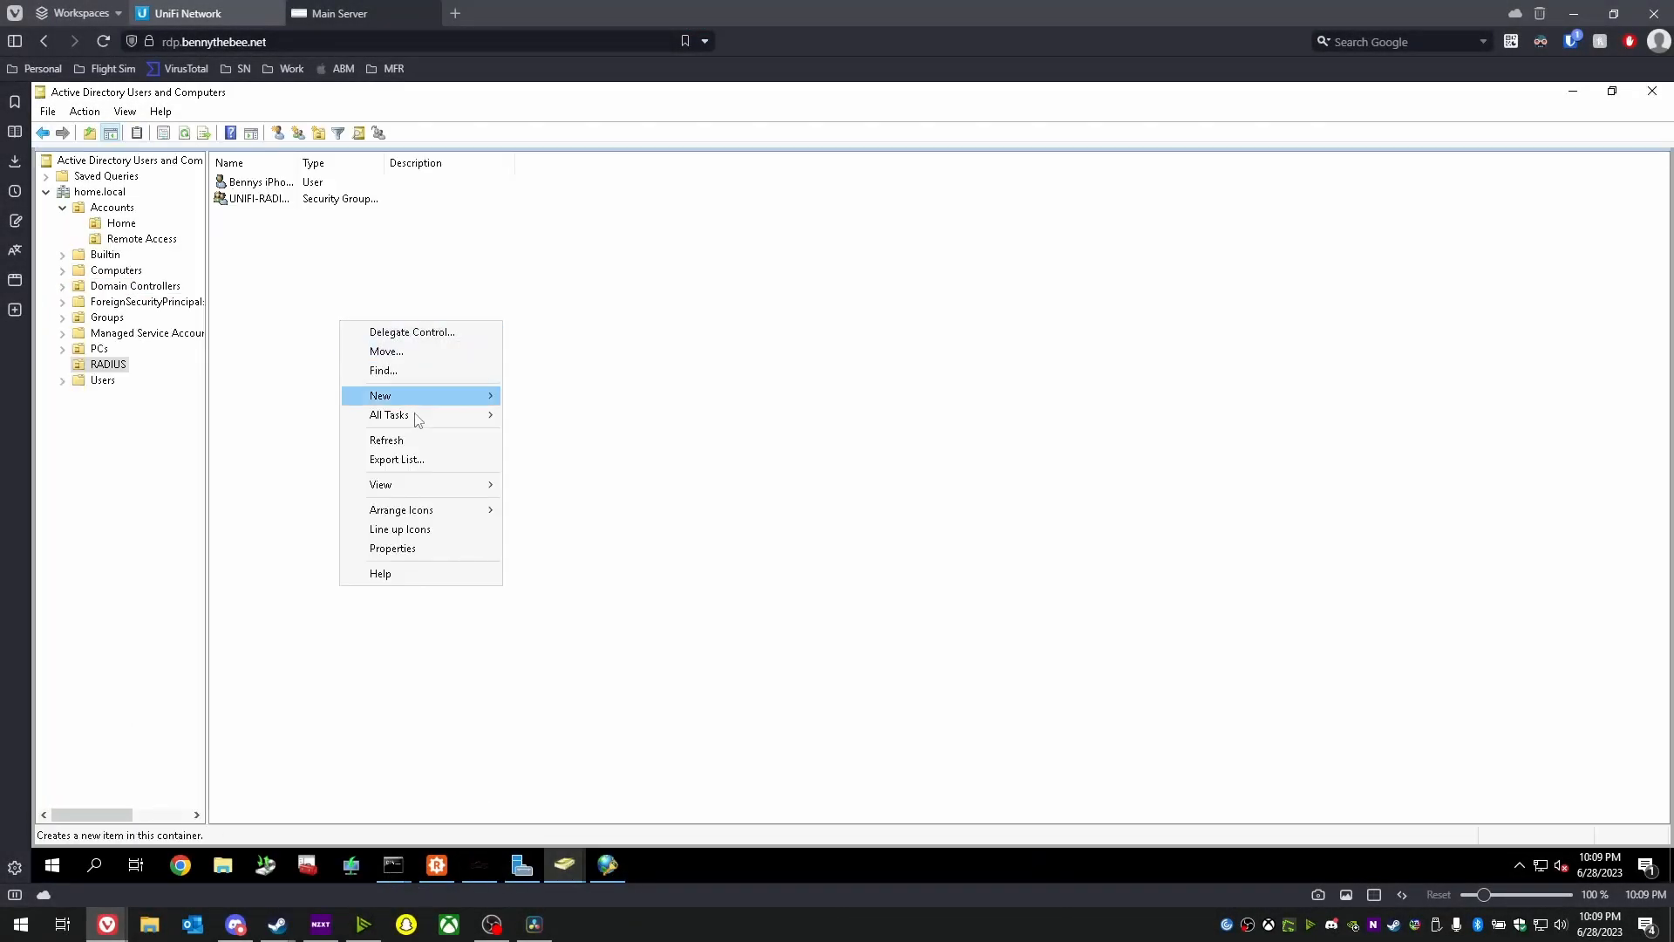
pyautogui.moveTo(412, 399)
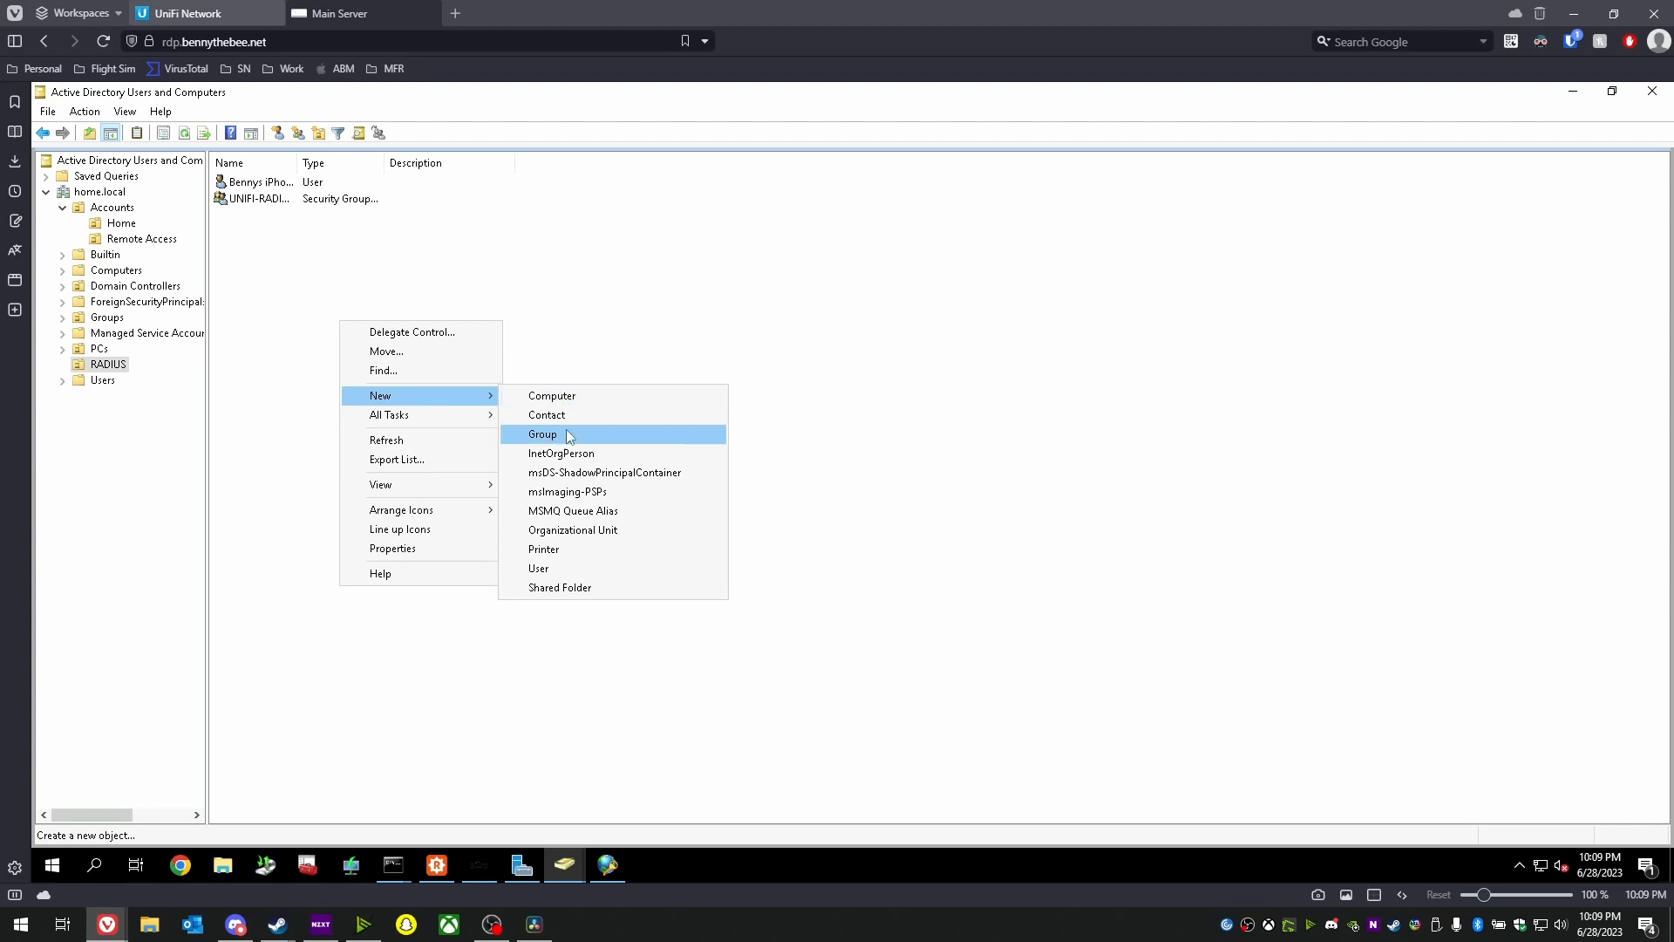
pyautogui.click(539, 569)
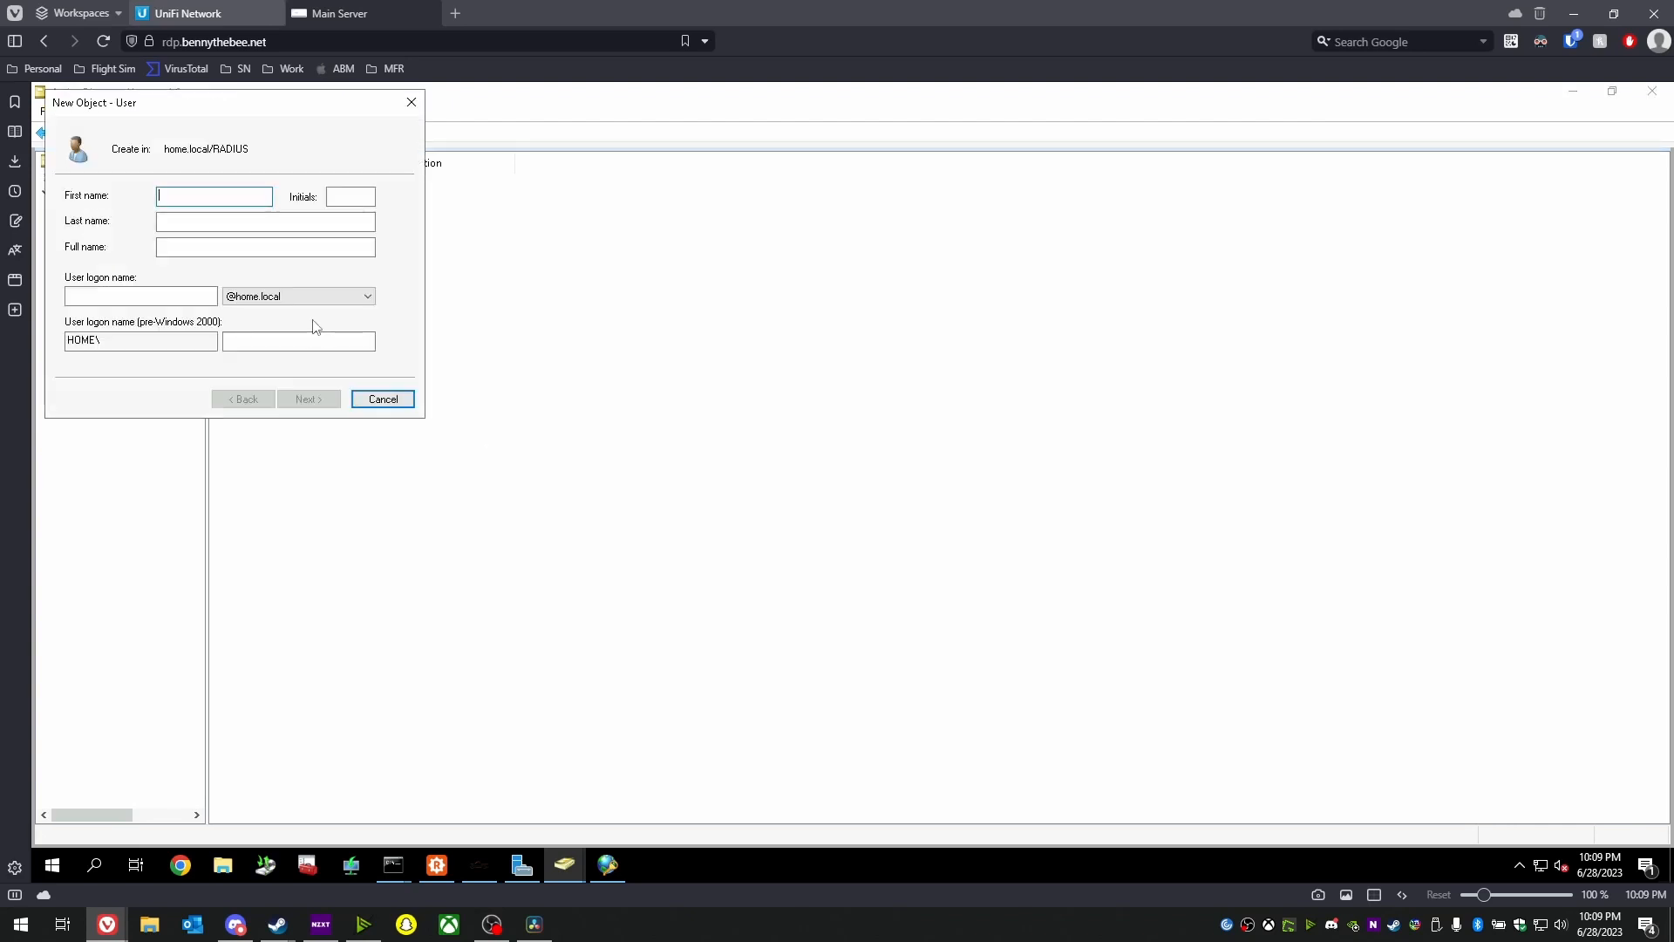
pyautogui.press('Tab')
pyautogui.press('Tab')
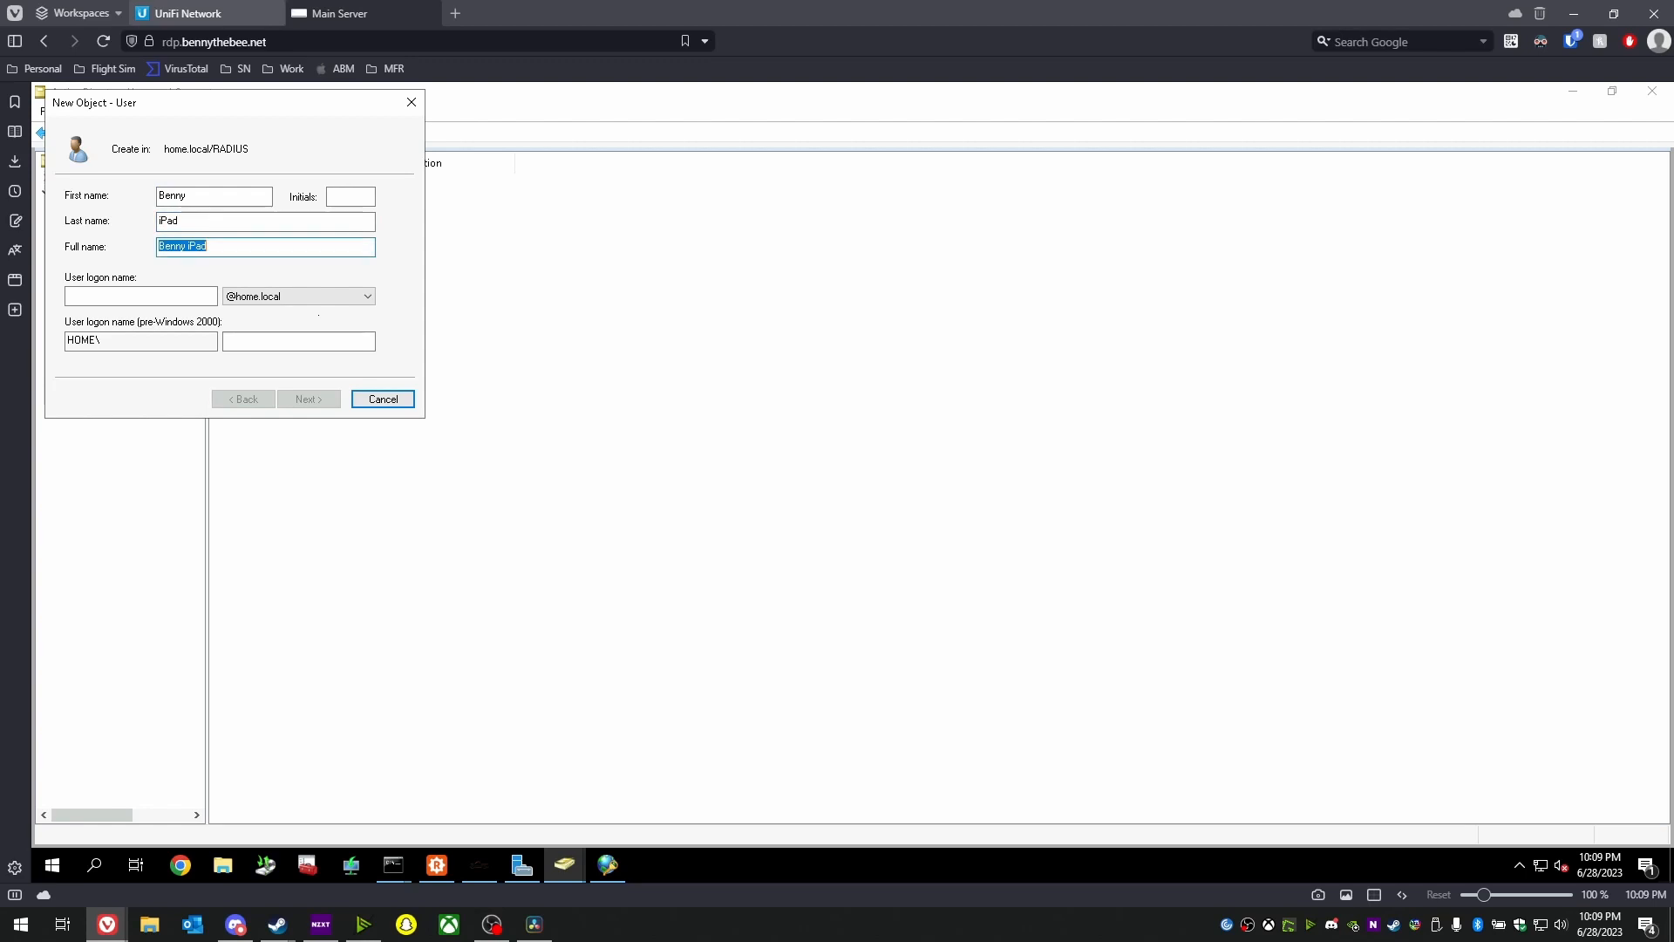
pyautogui.press('Tab')
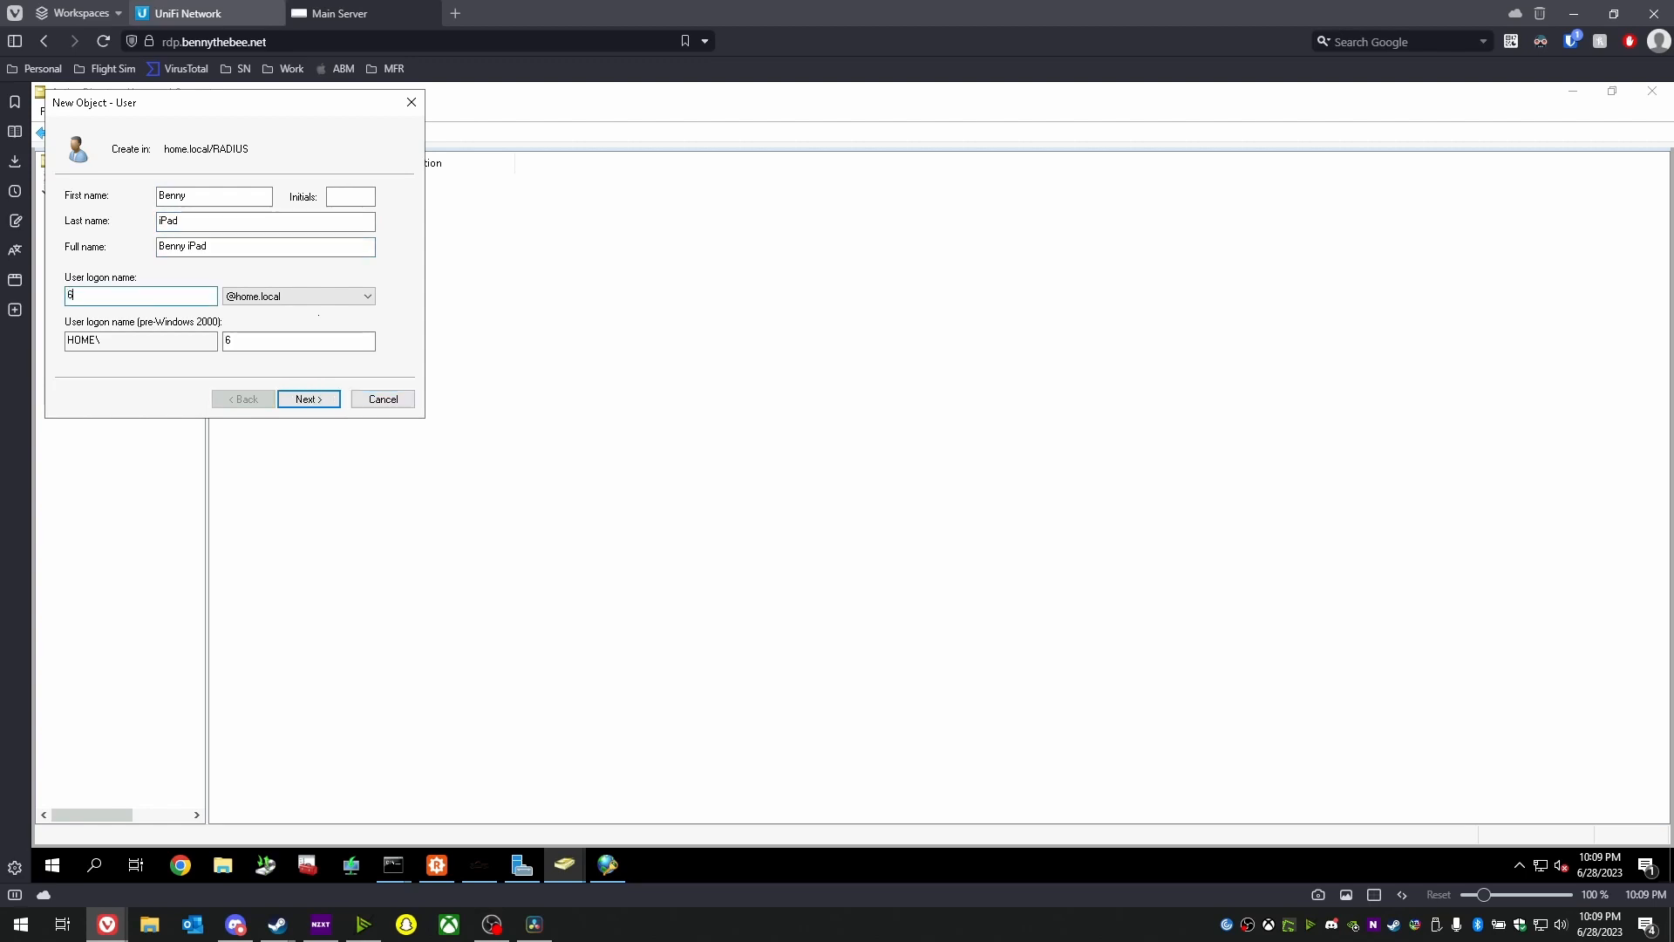
# - Enter and confirm the password, set it to never expire, and finish creating the user
pyautogui.click(301, 400)
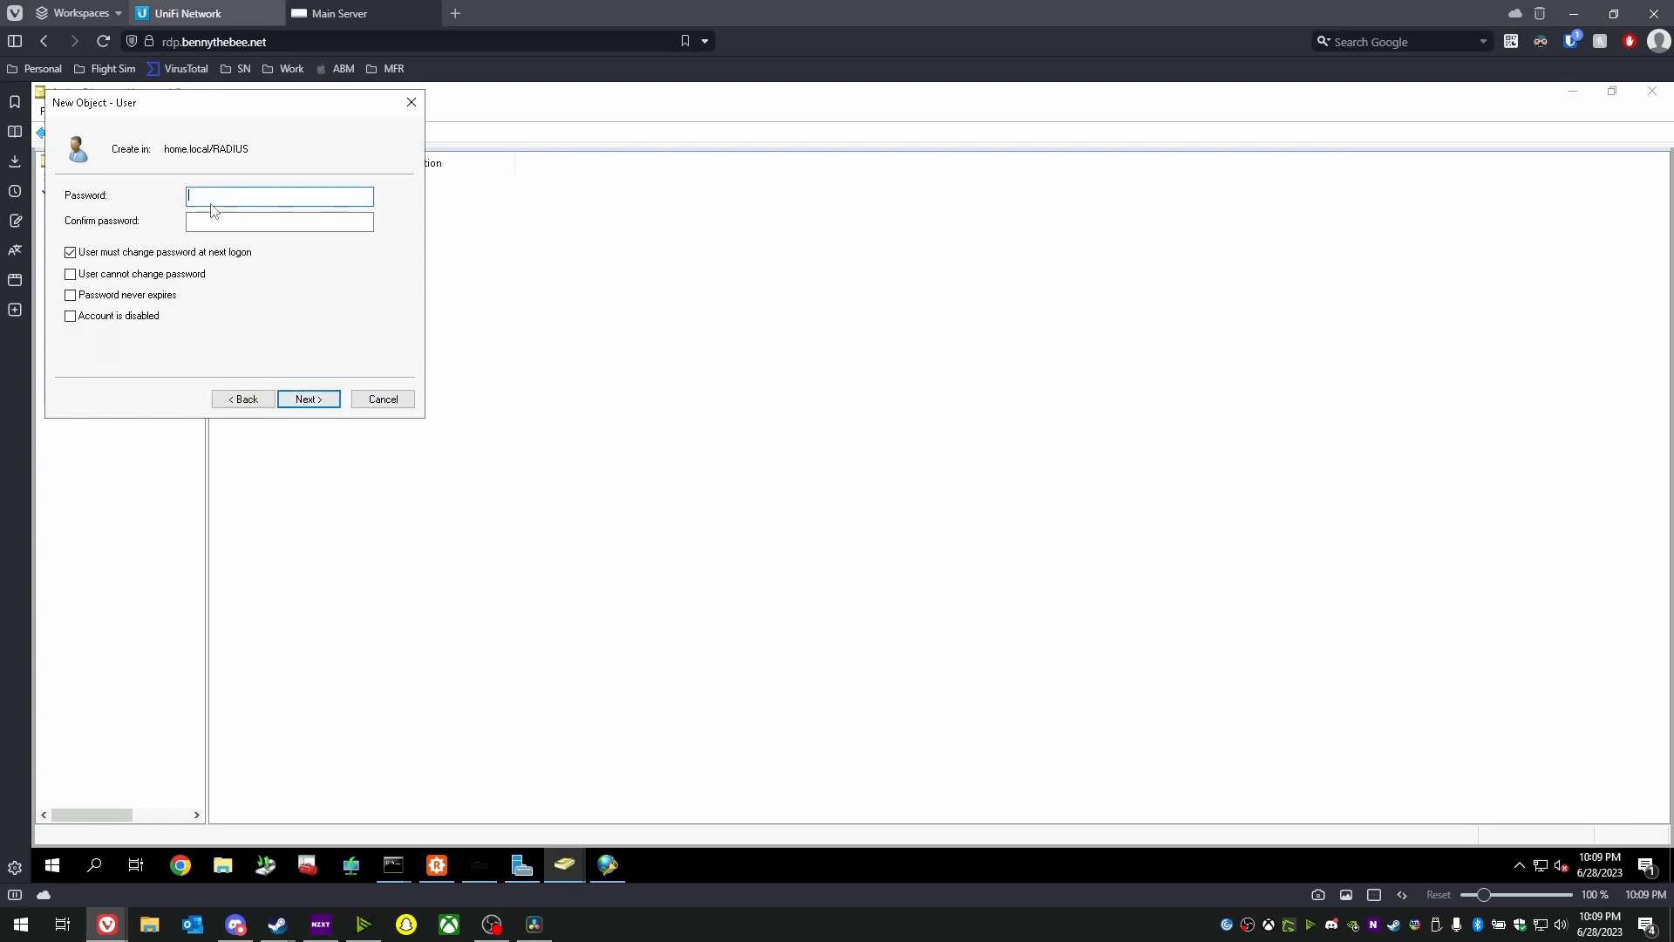
pyautogui.click(110, 294)
pyautogui.click(987, 538)
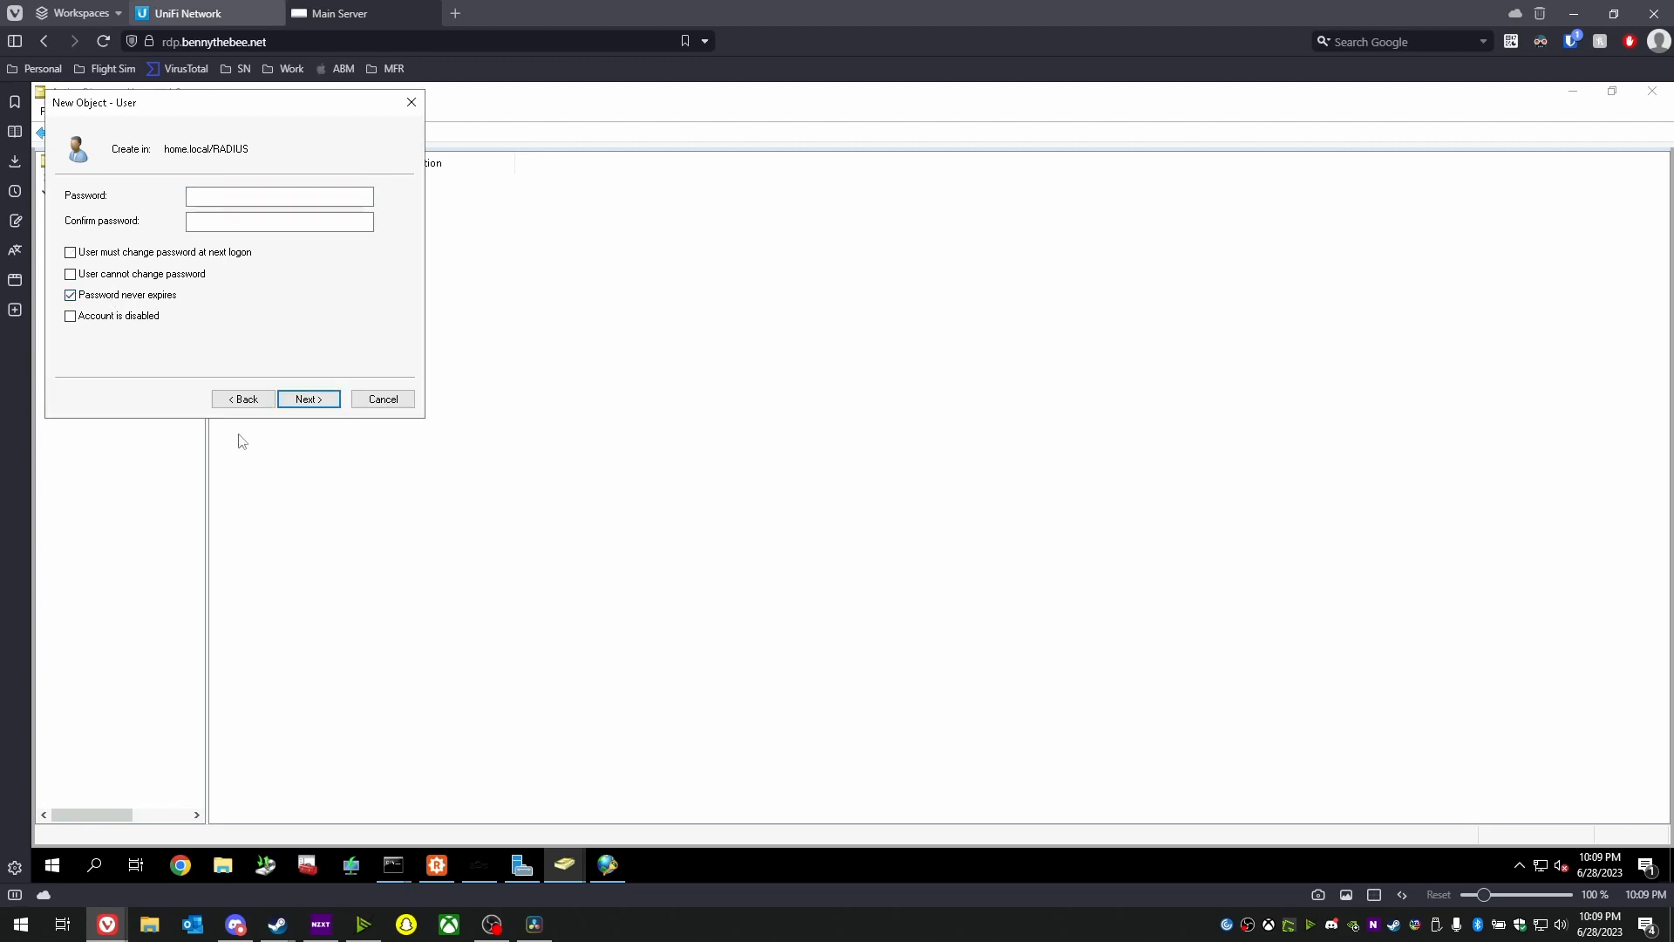
pyautogui.click(259, 403)
pyautogui.doubleClick(178, 298)
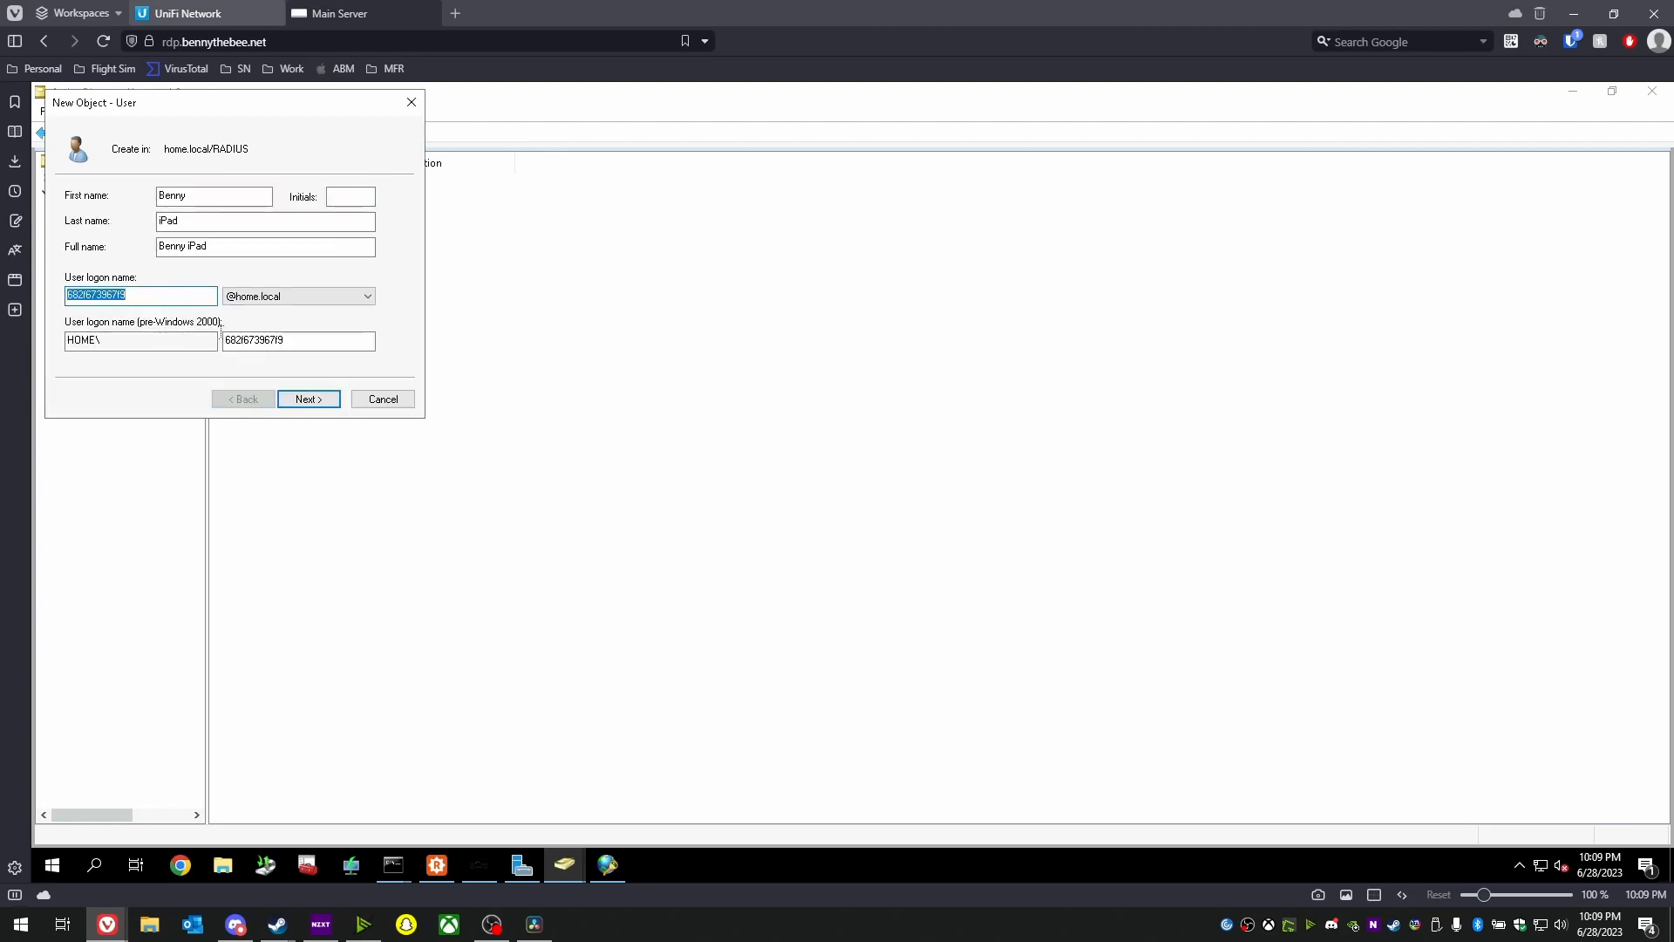
pyautogui.click(305, 399)
pyautogui.click(230, 223)
pyautogui.hotkey('ctrl', 'v')
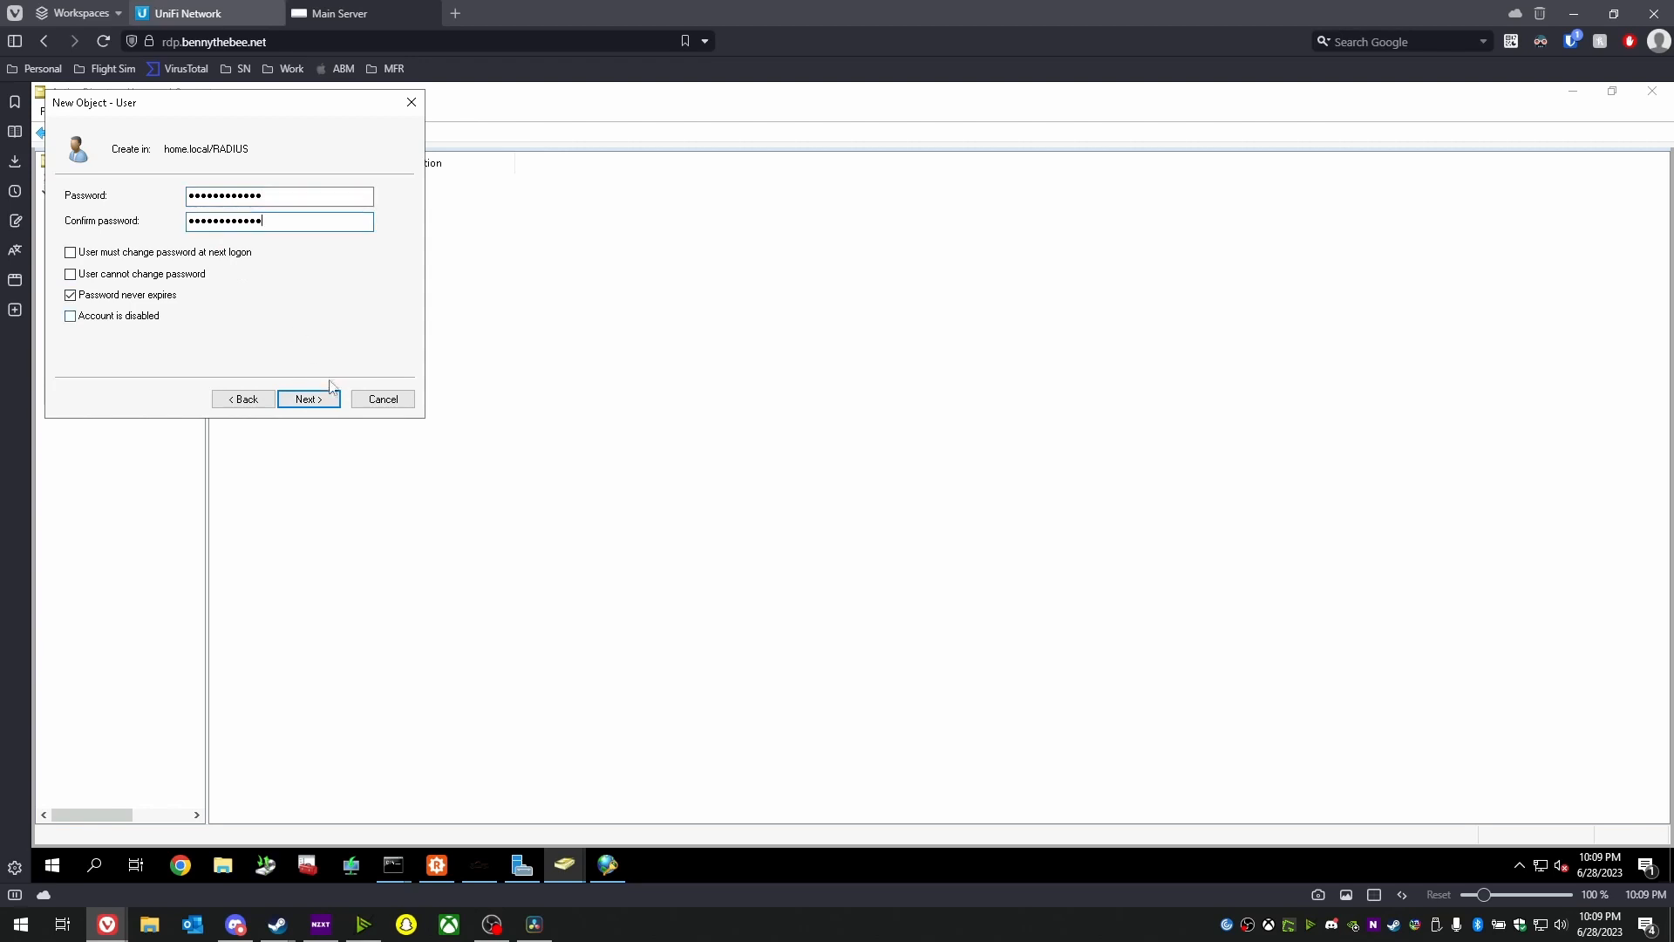
pyautogui.click(328, 402)
pyautogui.click(308, 399)
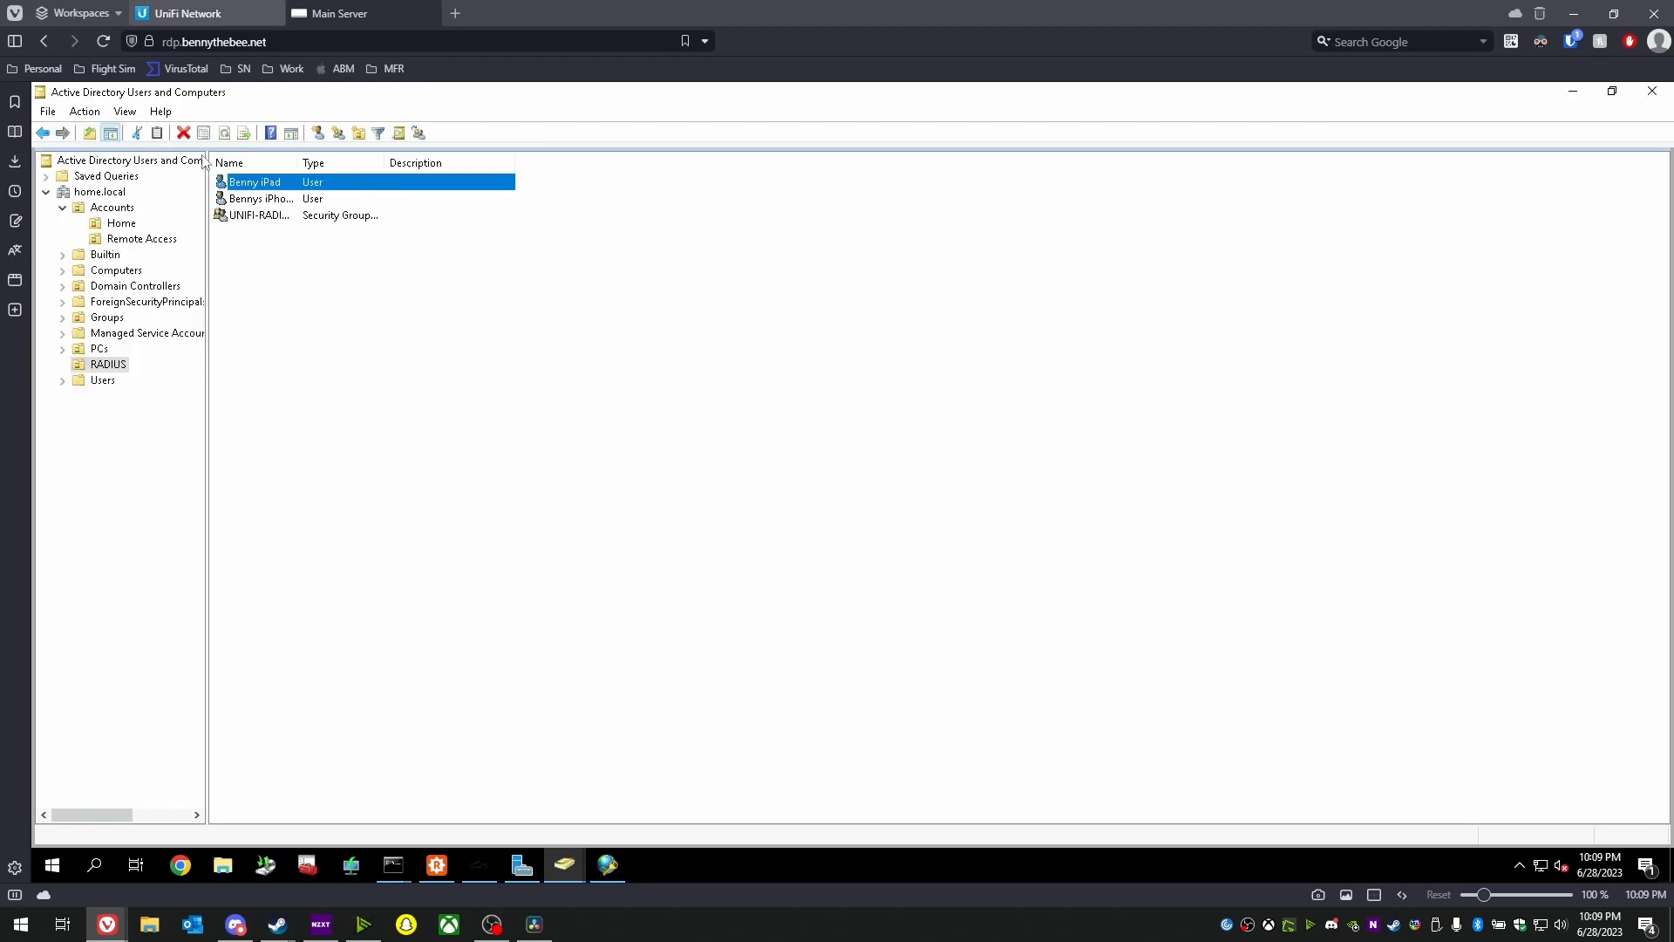
# - Check the iPad user's memberships, then create a security group UniFi-VLANLAN in RADIUS
pyautogui.doubleClick(271, 183)
pyautogui.click(727, 271)
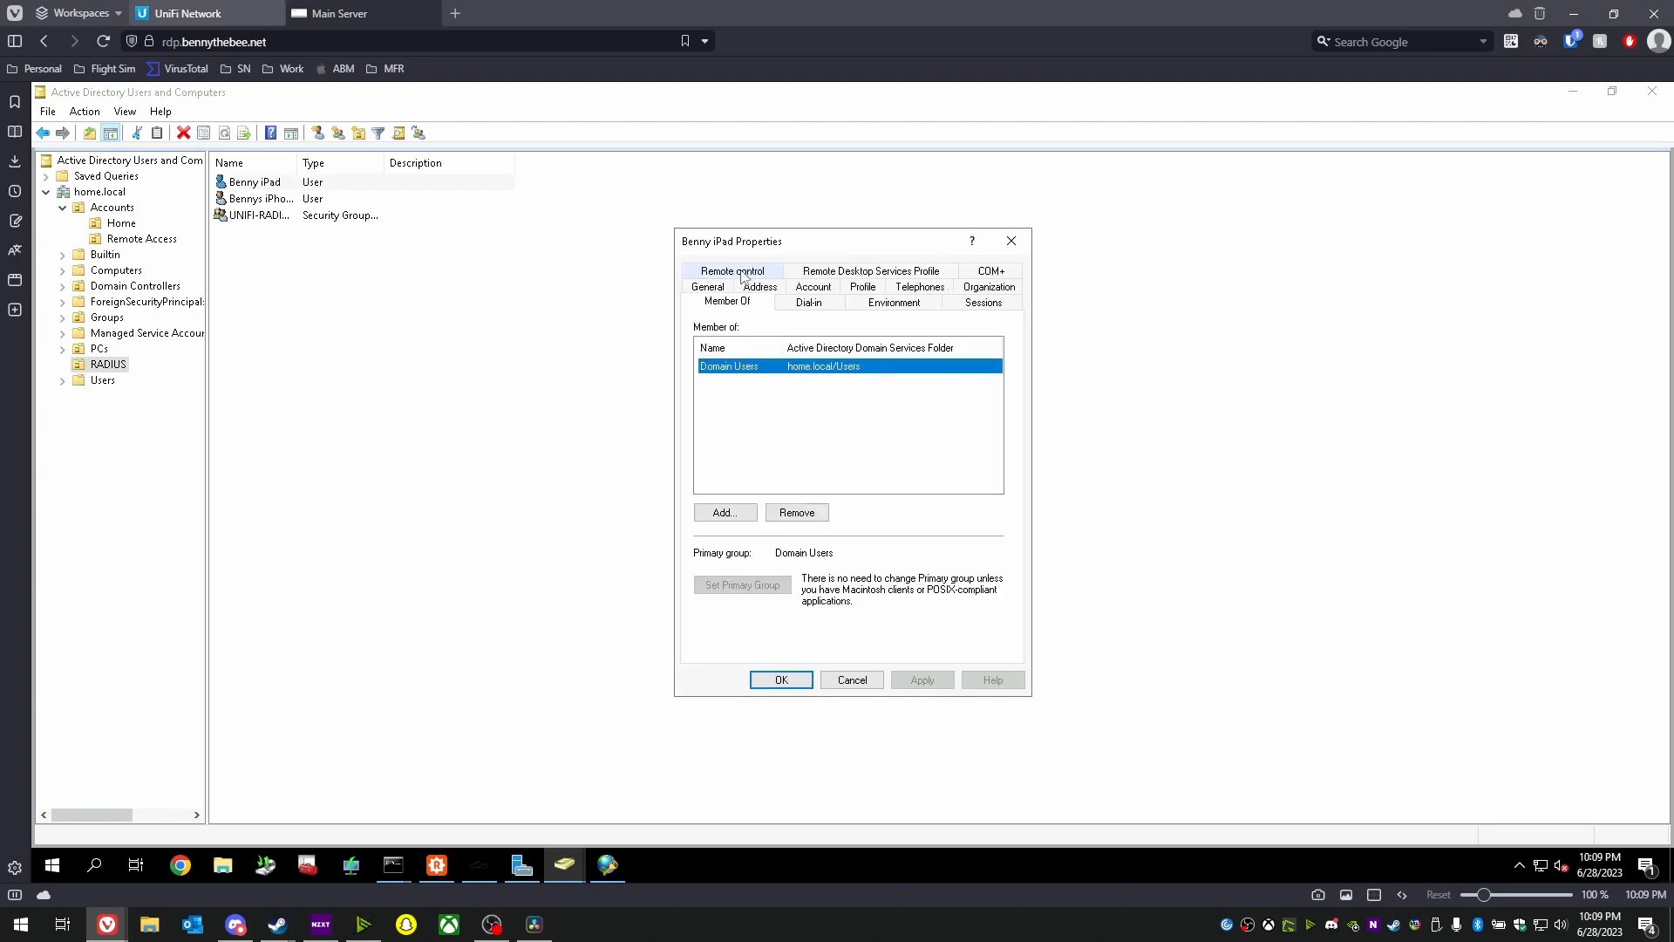
pyautogui.click(852, 680)
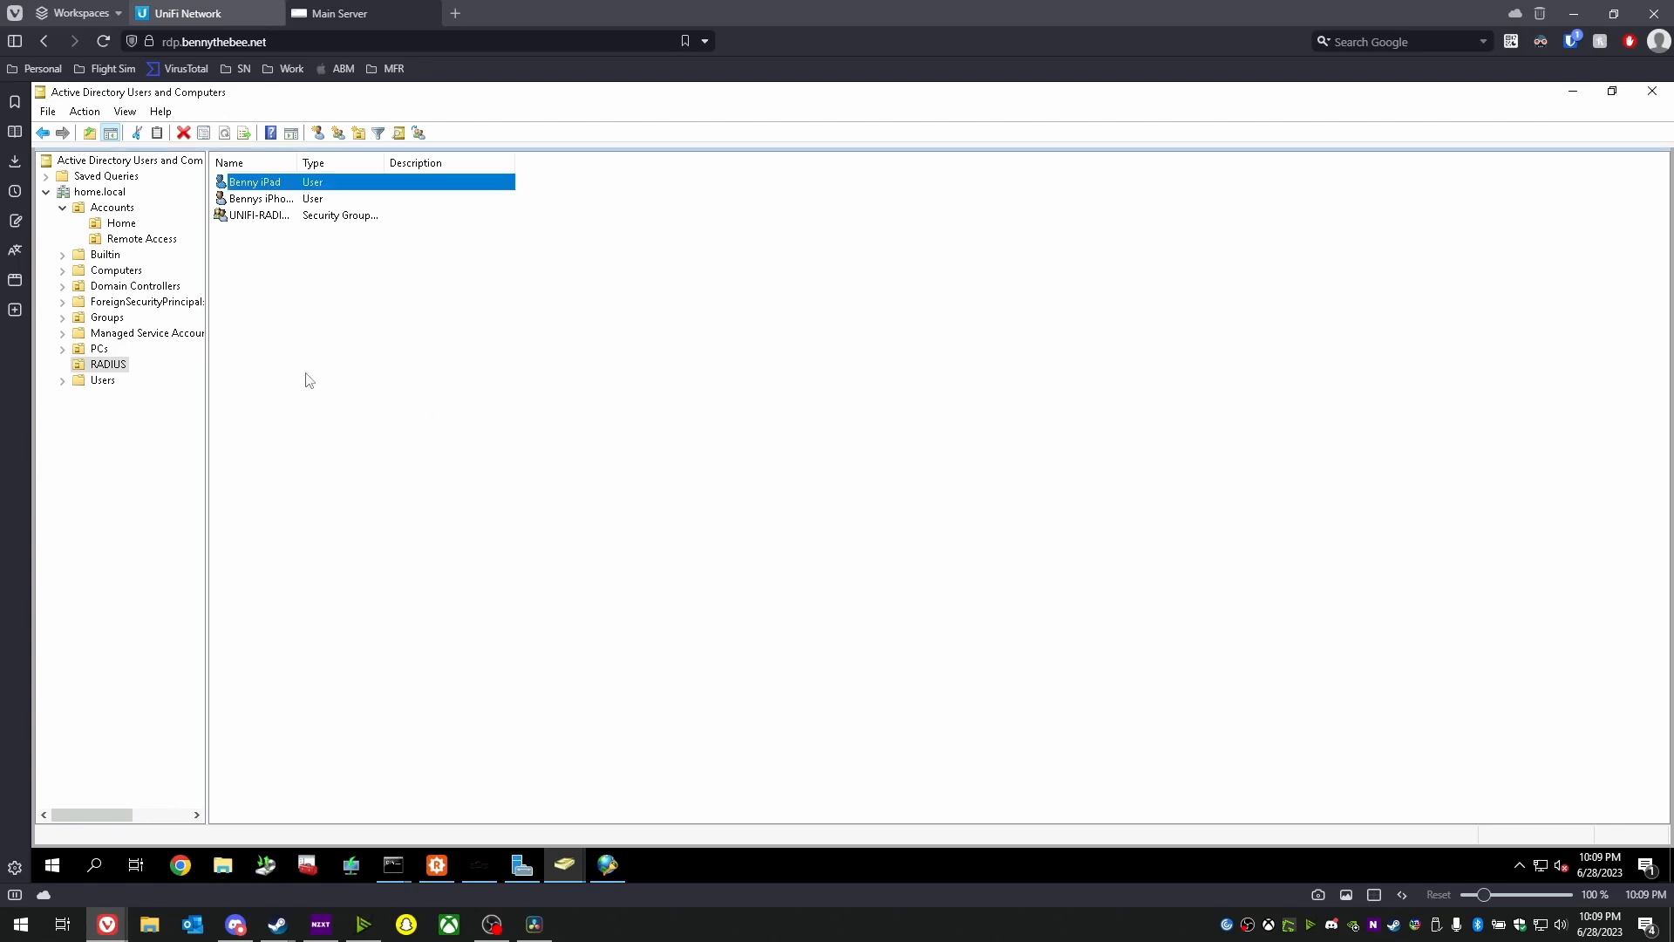
pyautogui.rightClick(276, 366)
pyautogui.moveTo(367, 442)
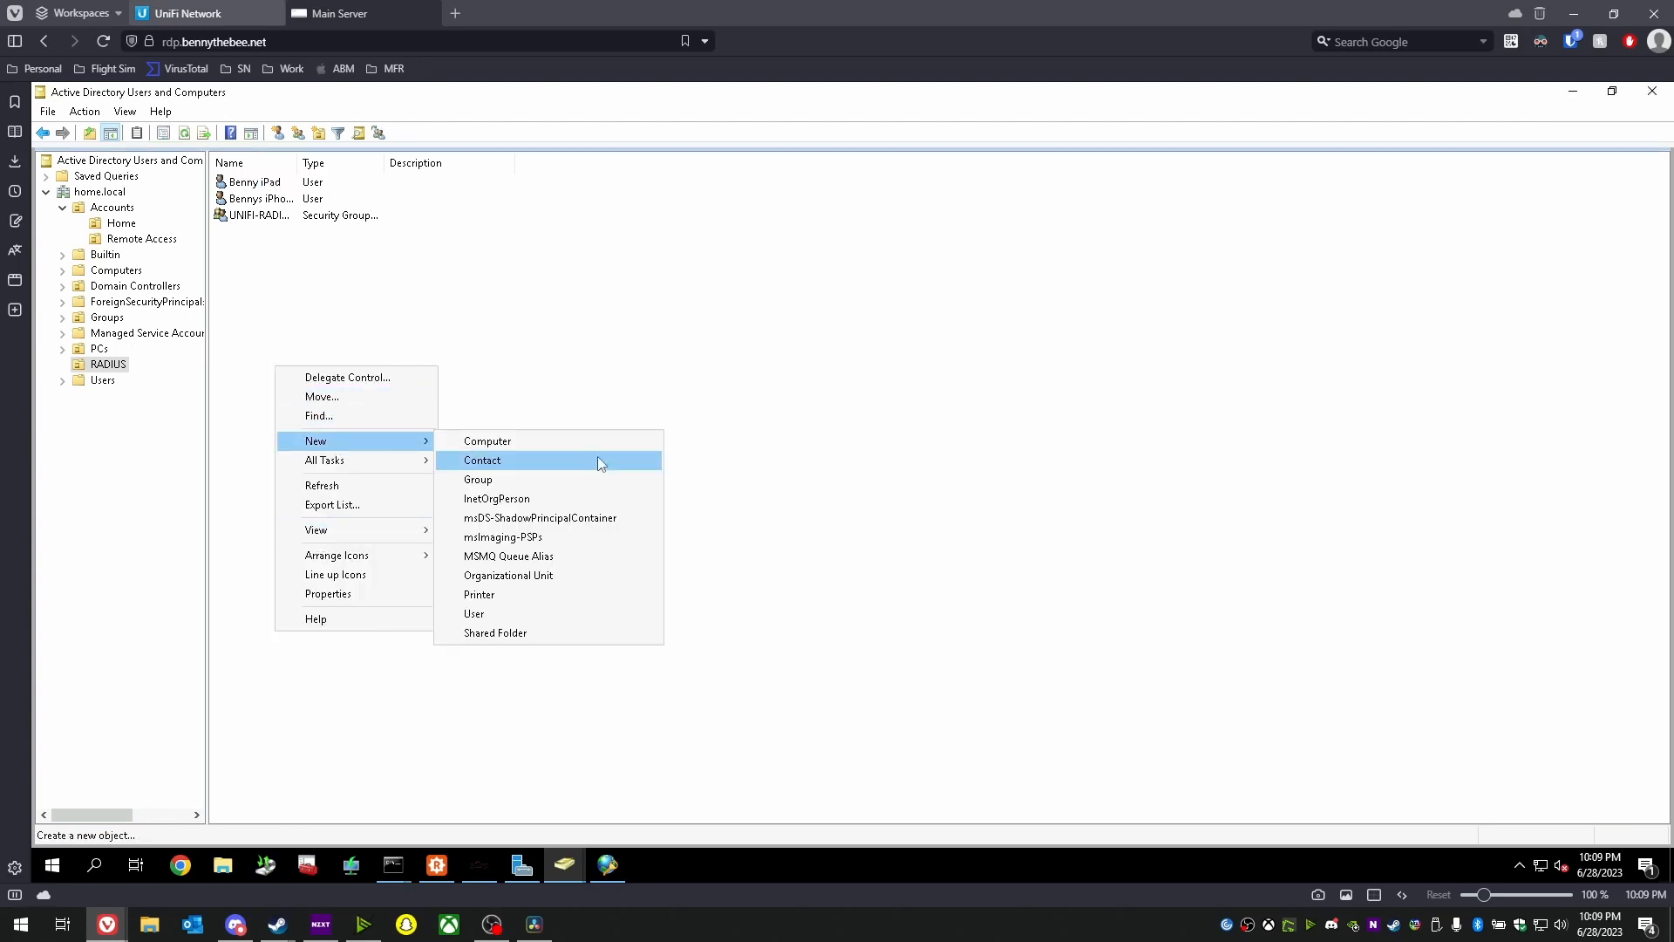
pyautogui.click(479, 479)
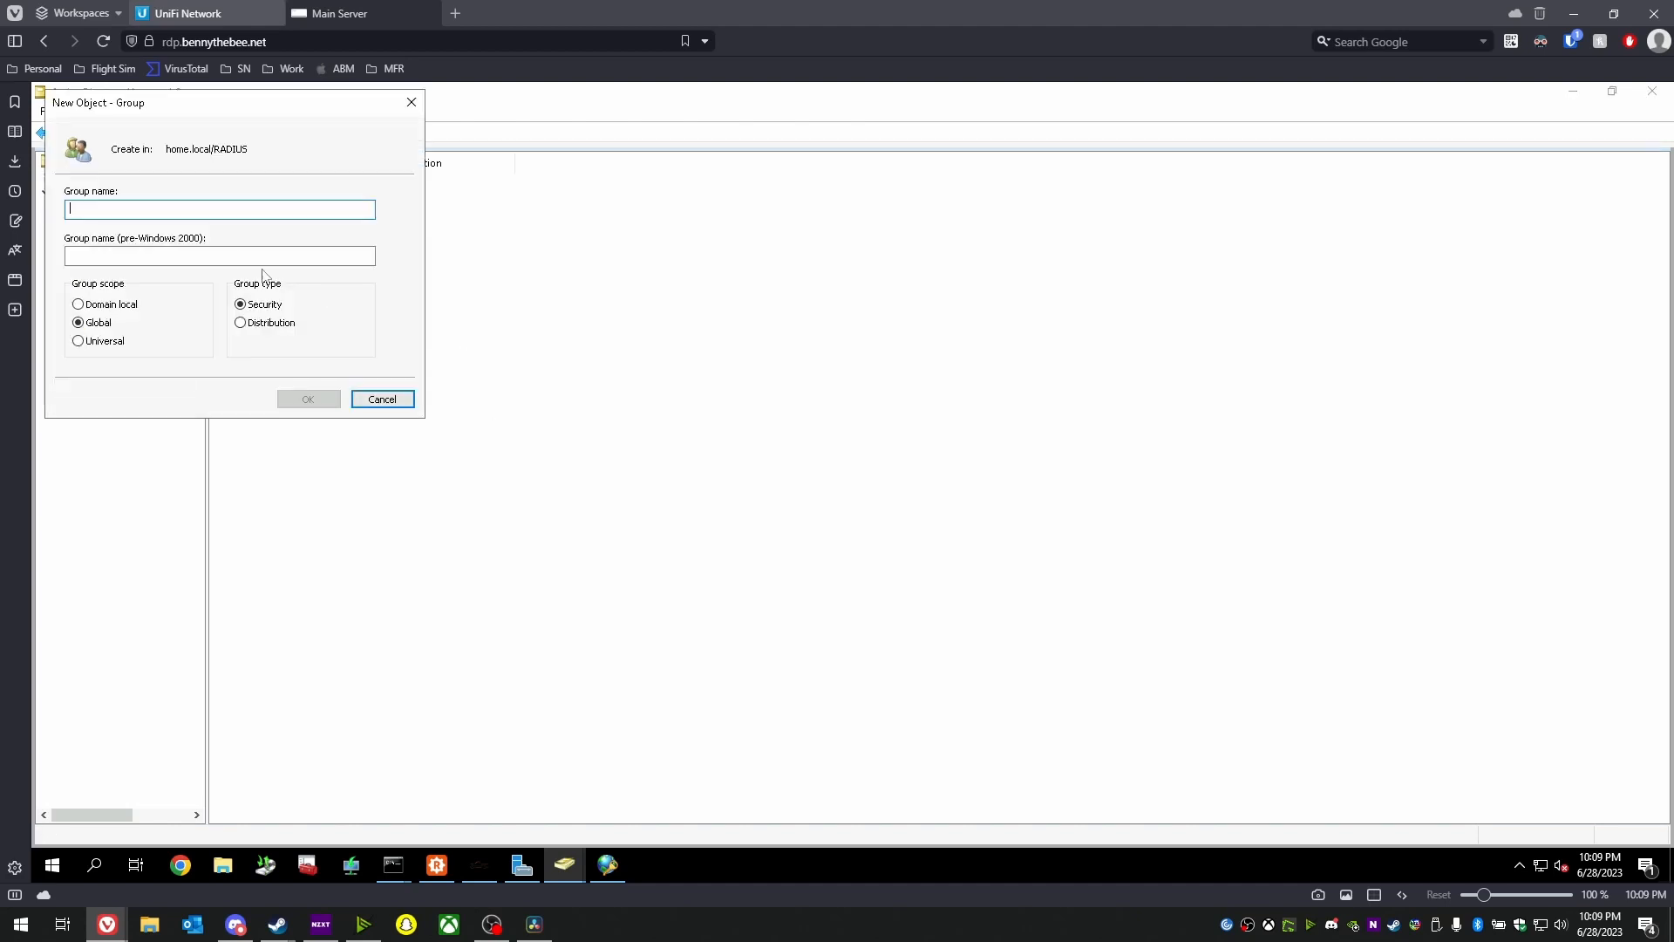
pyautogui.write('UniFi')
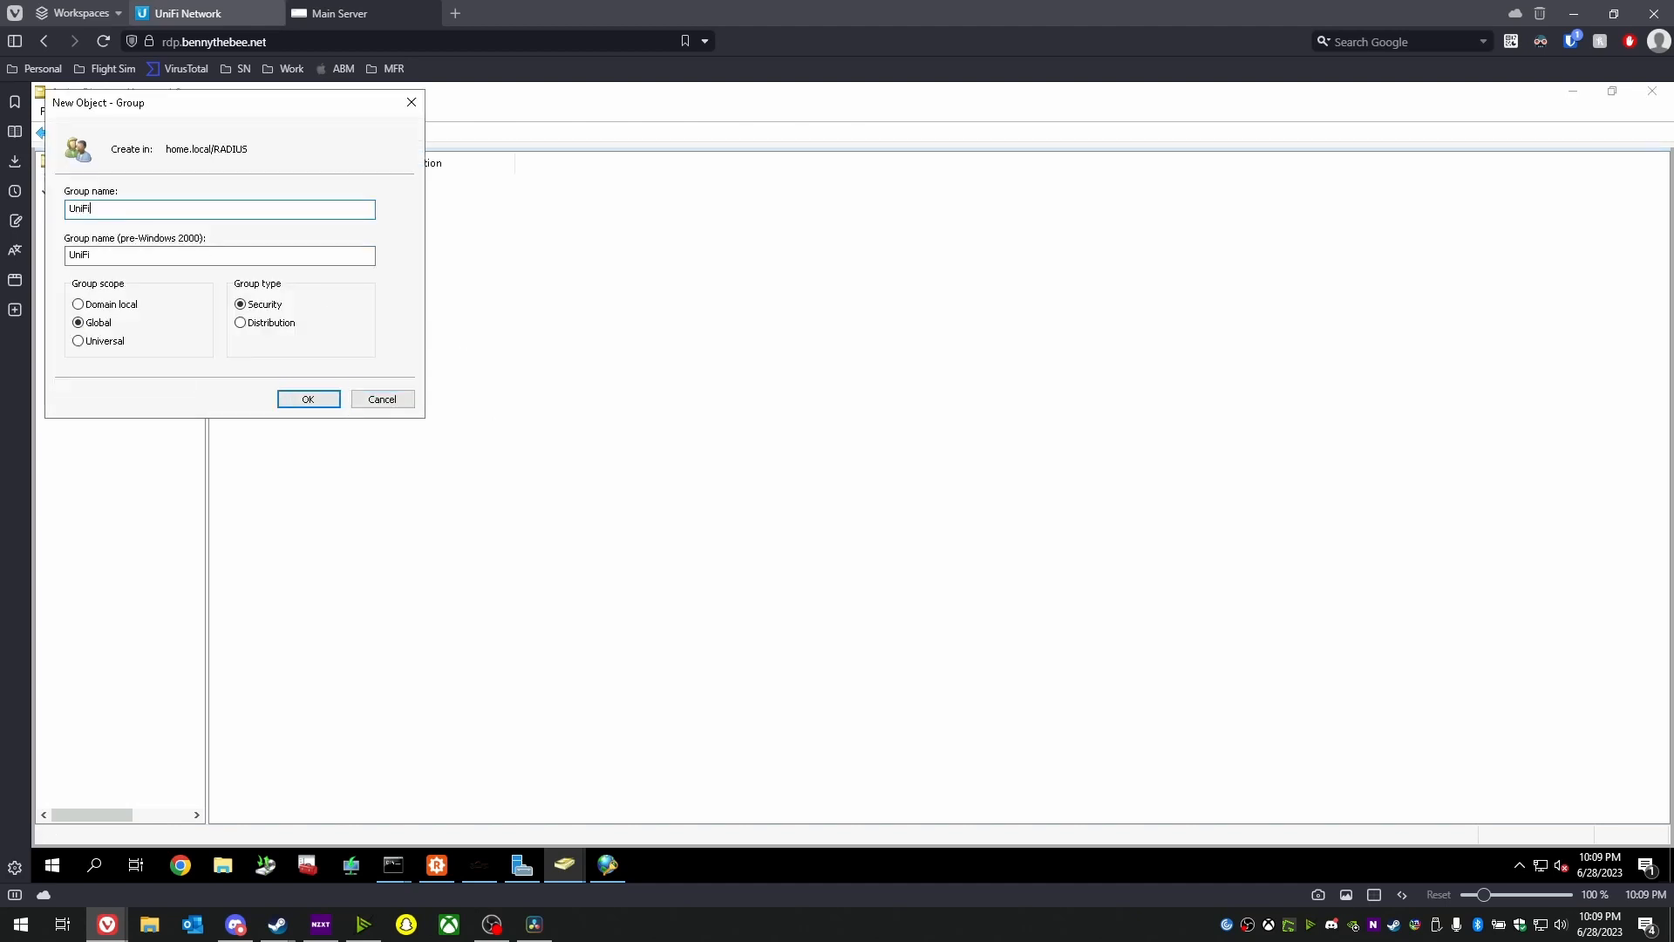
pyautogui.write('-VLAN')
pyautogui.write('LAN2')
pyautogui.press('Return')
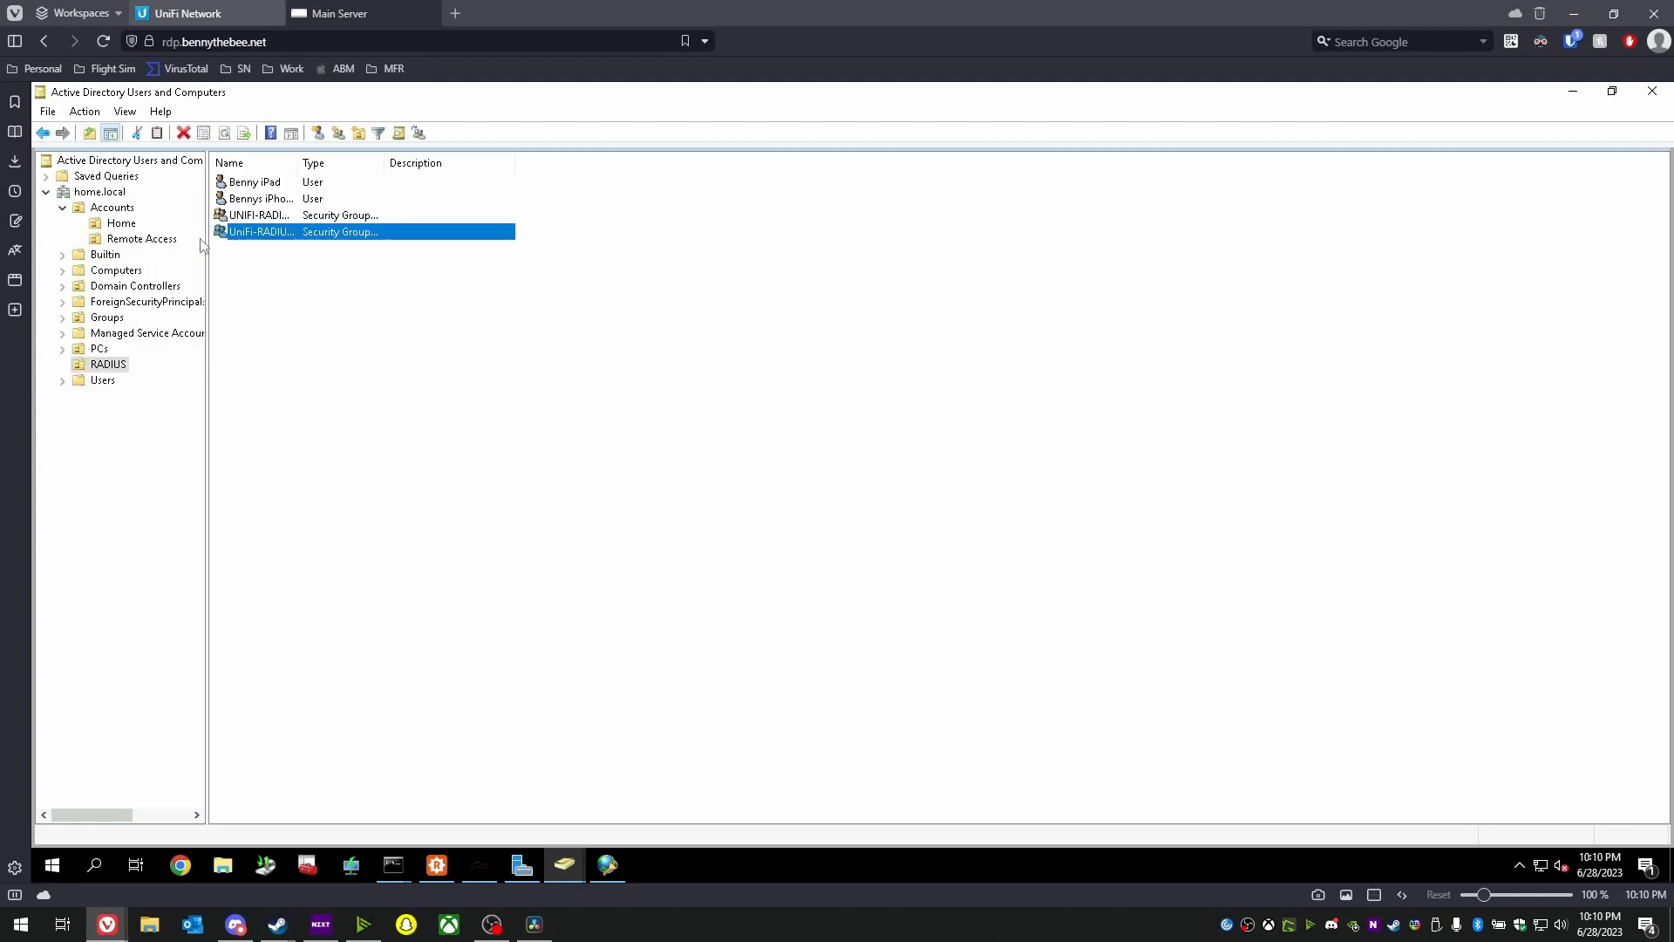
# - Add the iPad user to the UniFi-RADIUS-VLAN2 group via its Member Of tab
pyautogui.click(267, 185)
pyautogui.doubleClick(266, 192)
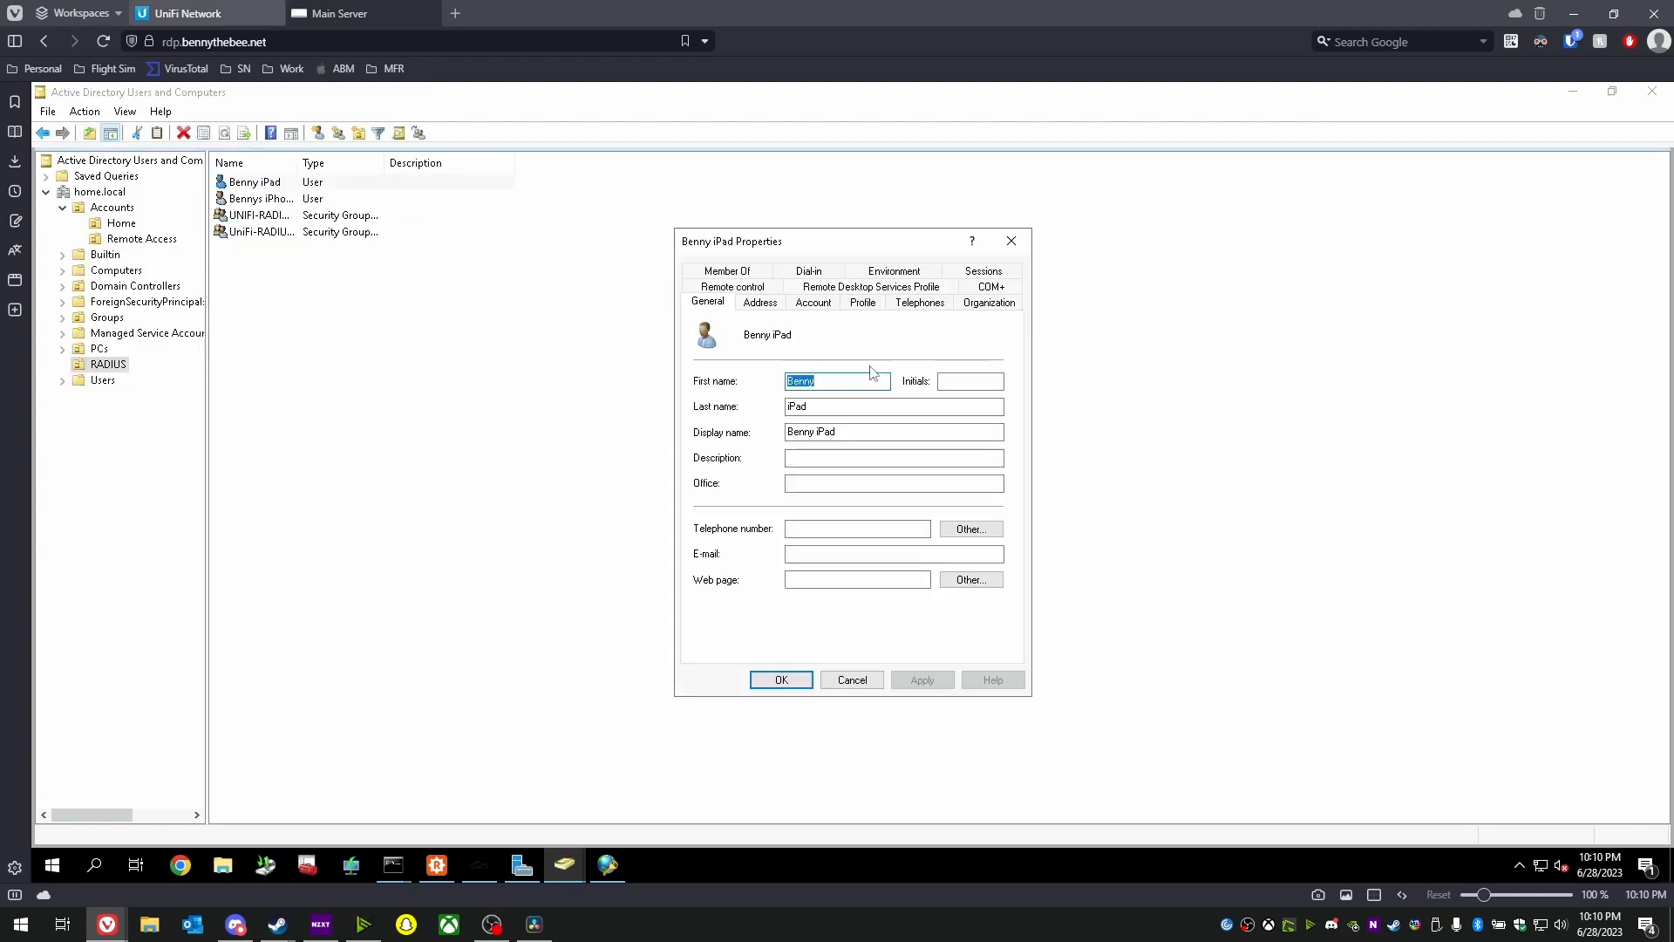
pyautogui.click(698, 271)
pyautogui.click(728, 513)
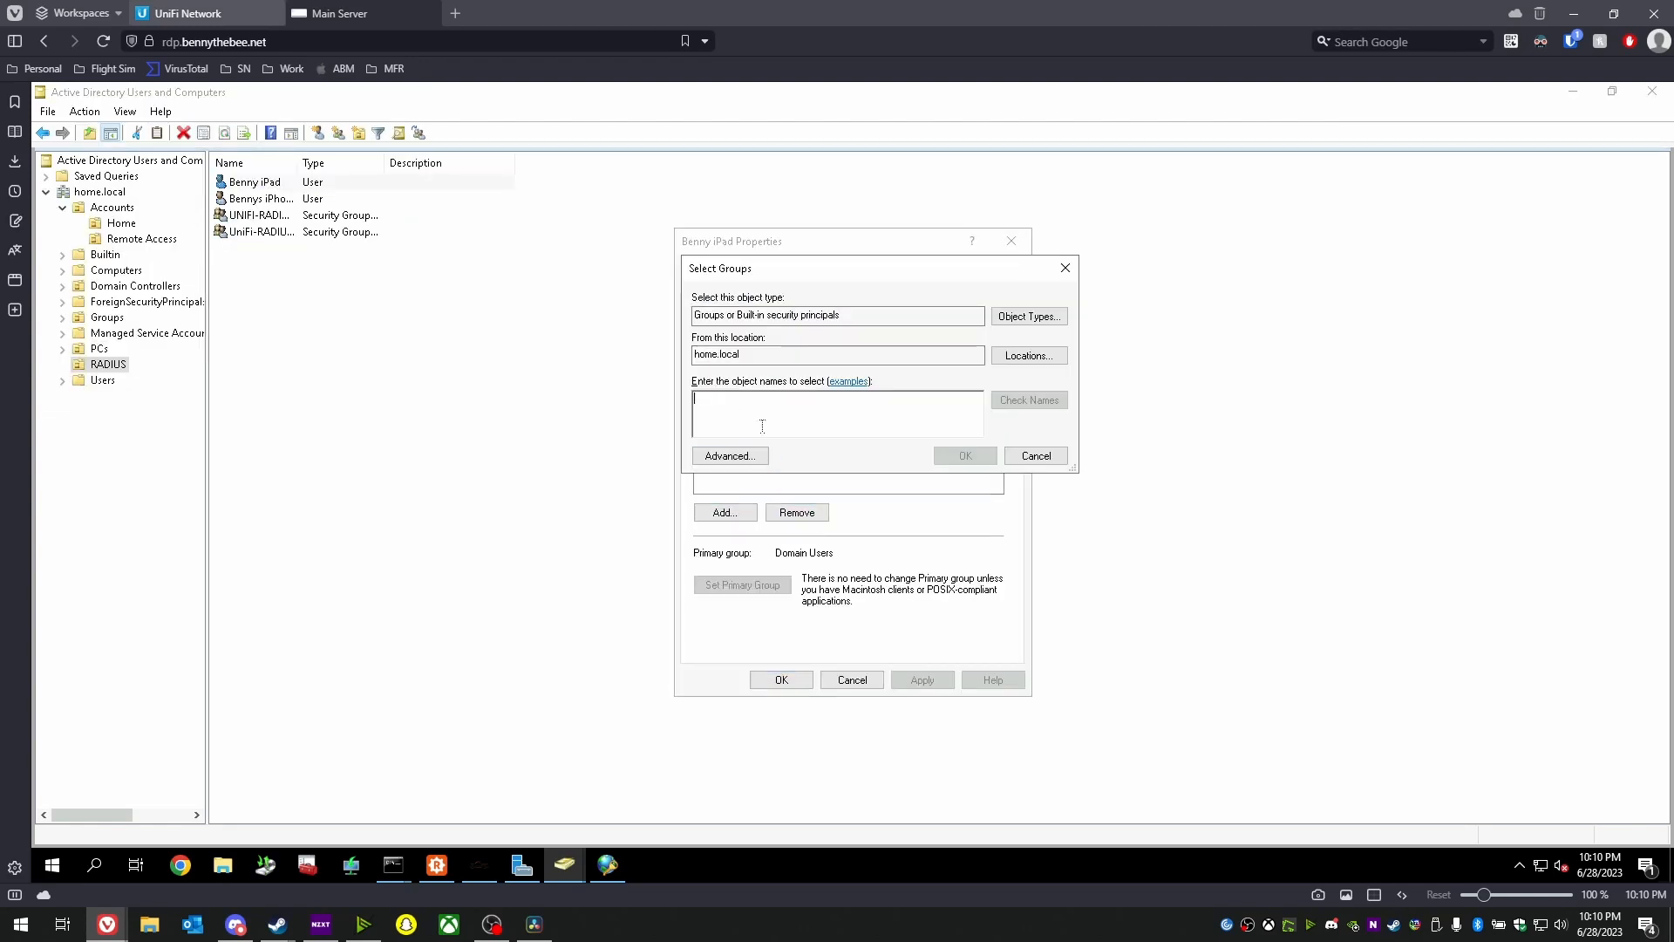
pyautogui.write('Unifi')
pyautogui.press('Return')
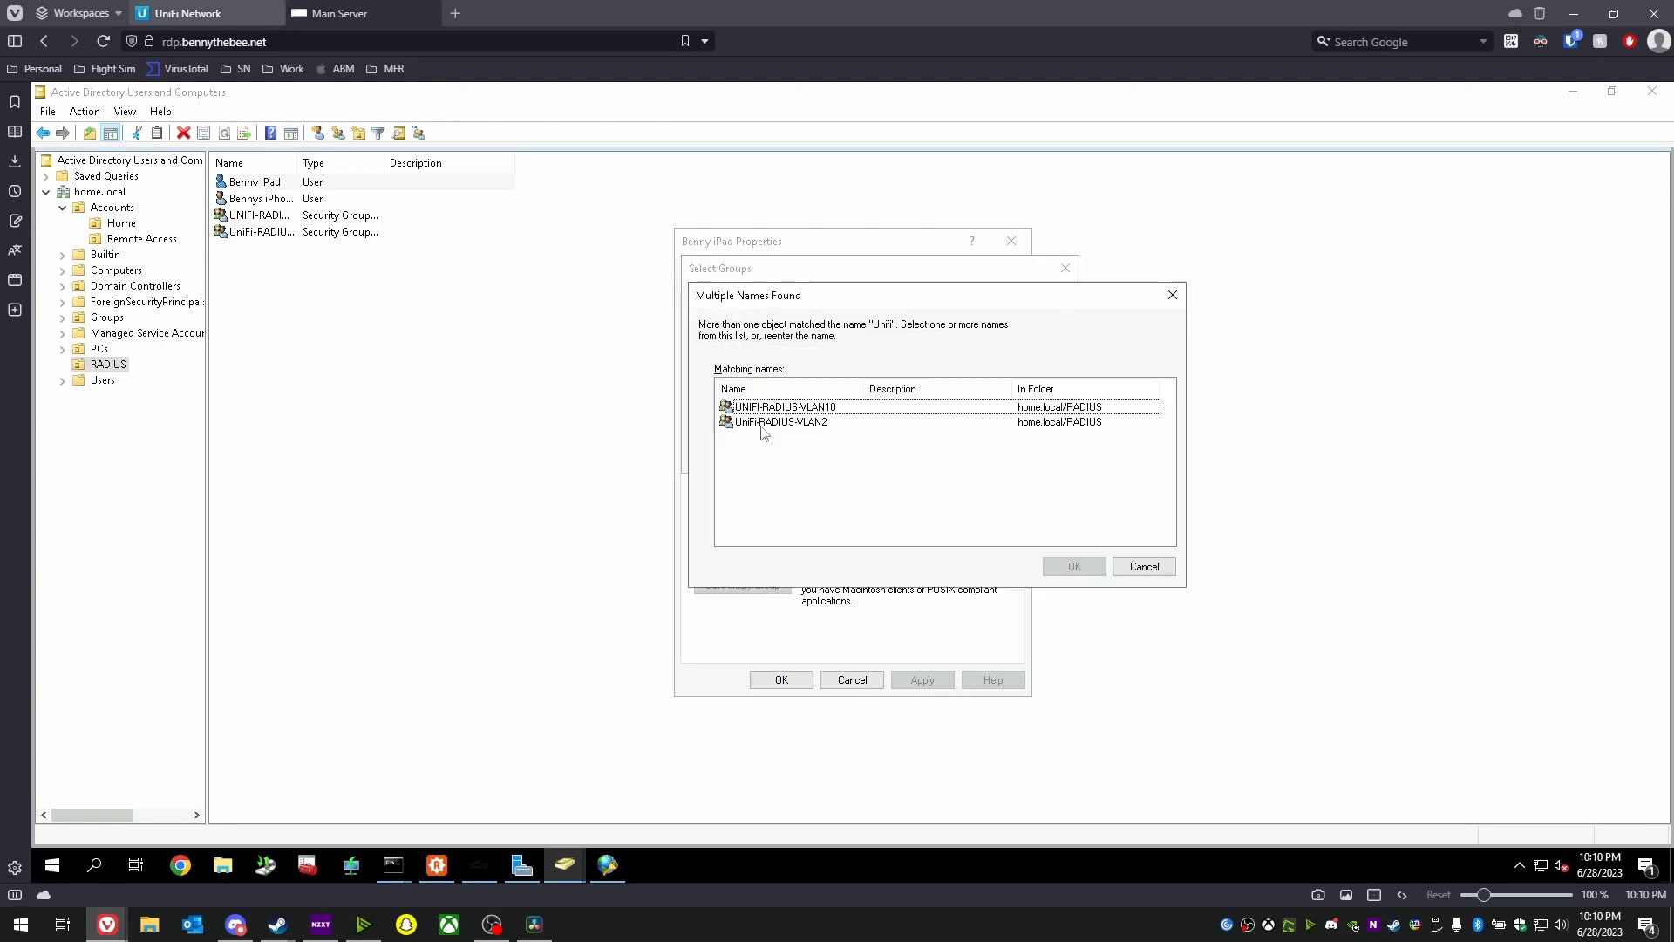
pyautogui.doubleClick(764, 422)
pyautogui.click(922, 680)
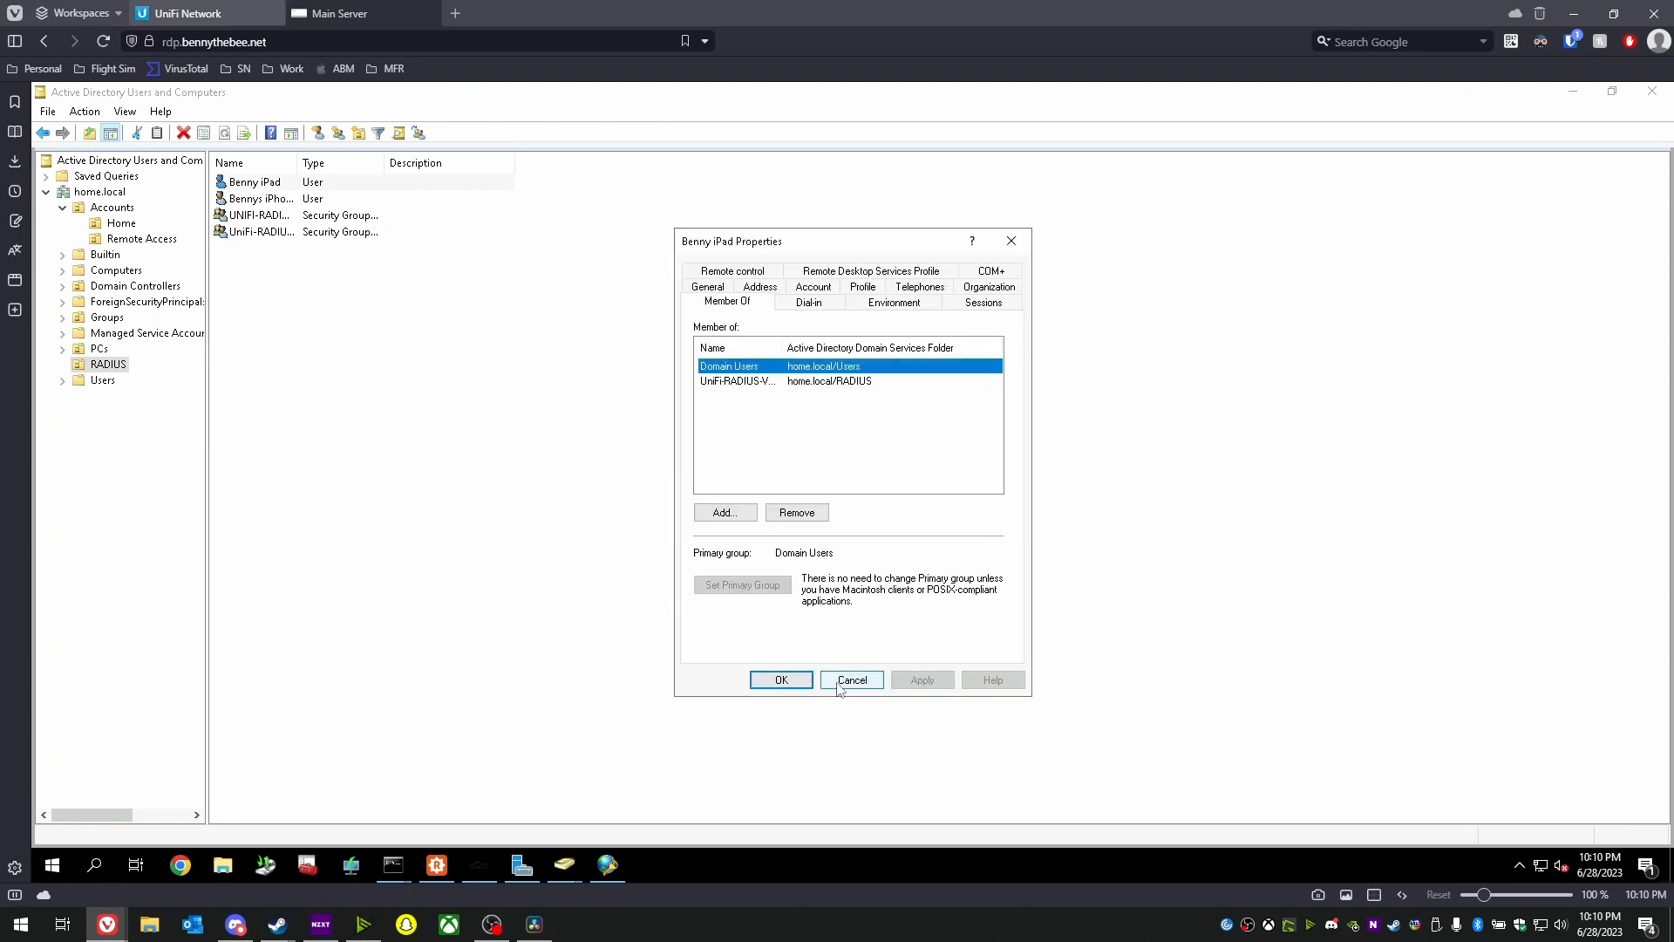
pyautogui.click(800, 685)
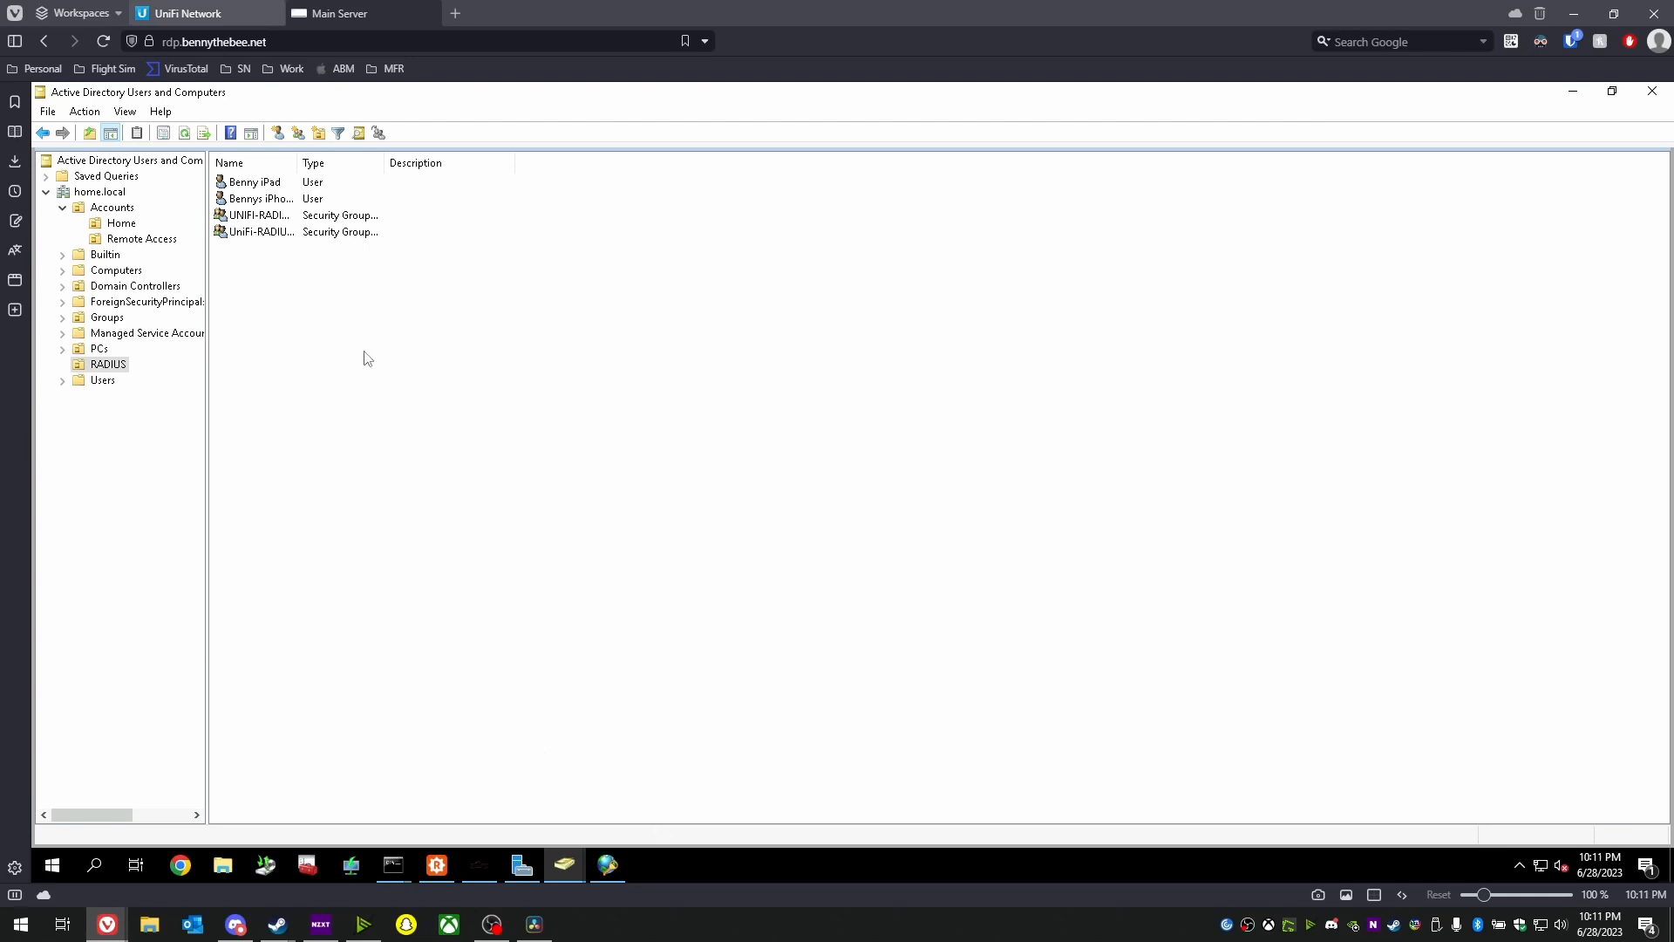
# - Start a new network policy named Wireless-RADIUS-VLAN2 in Network Policy Server
pyautogui.click(607, 865)
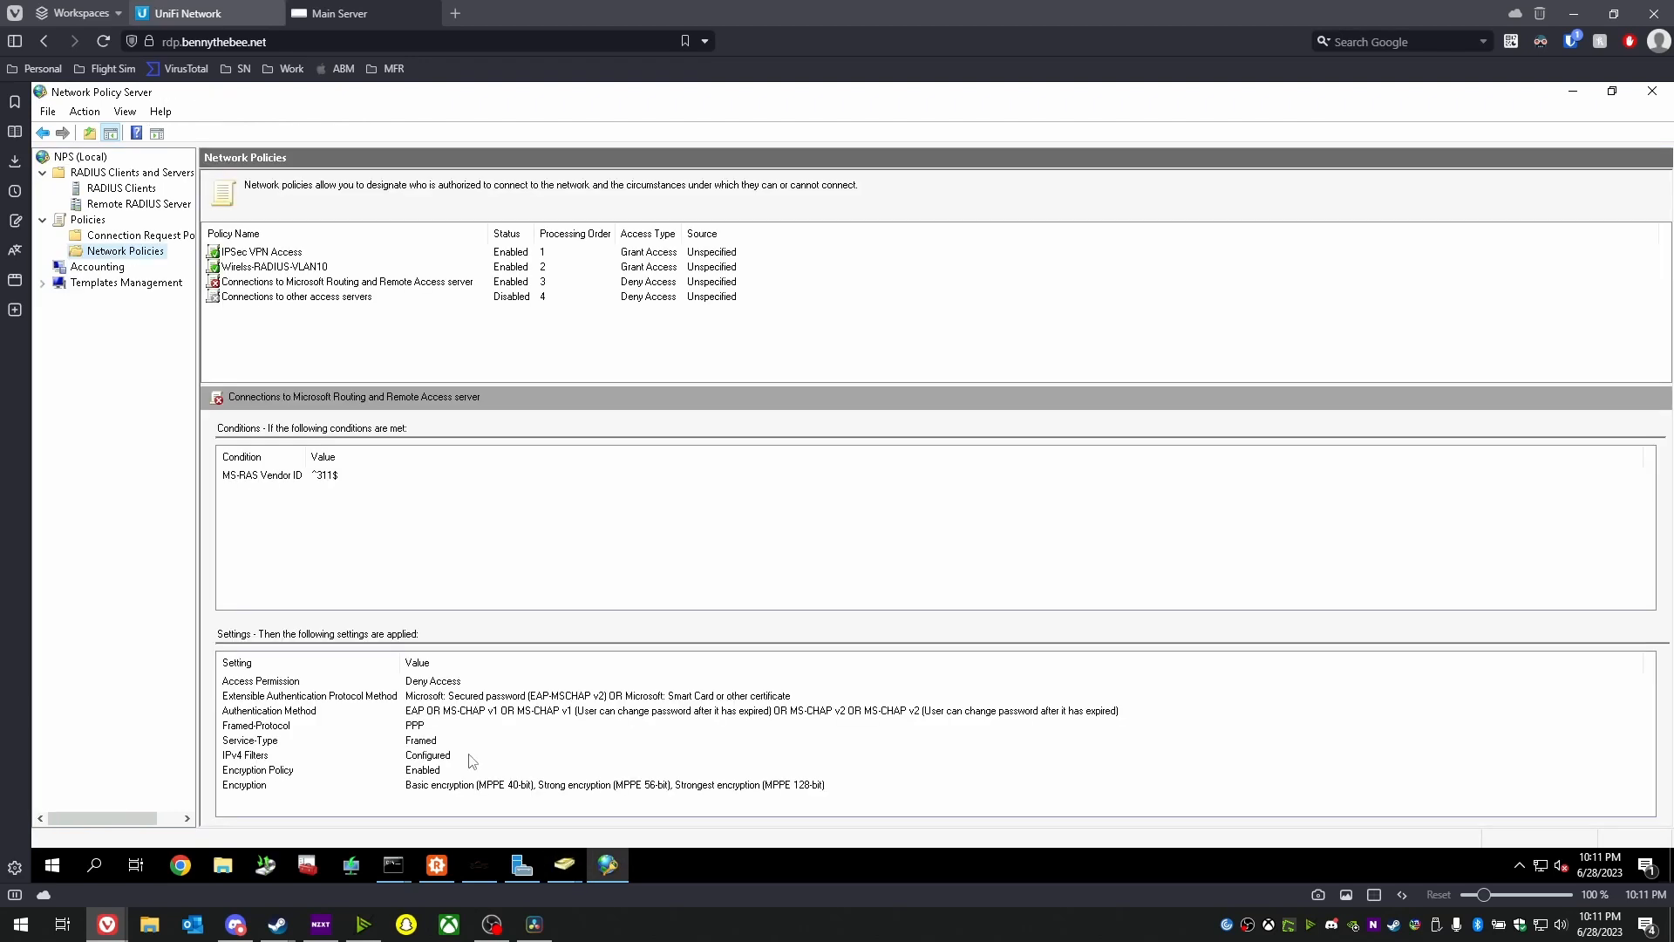
pyautogui.click(253, 339)
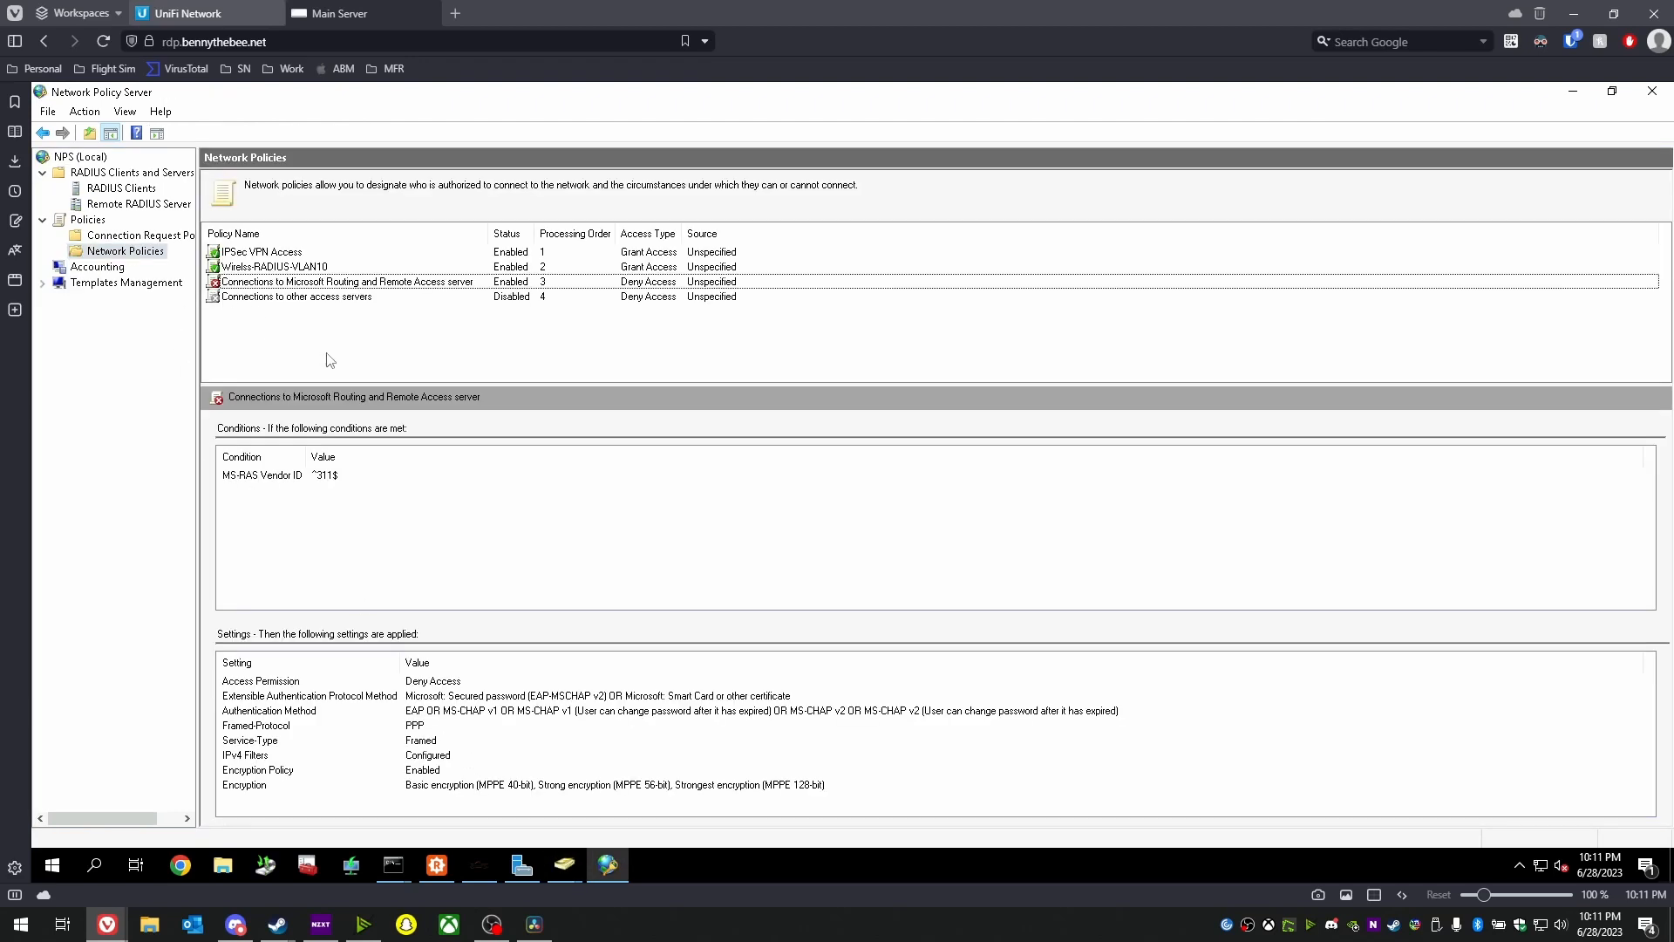
pyautogui.rightClick(105, 257)
pyautogui.click(143, 270)
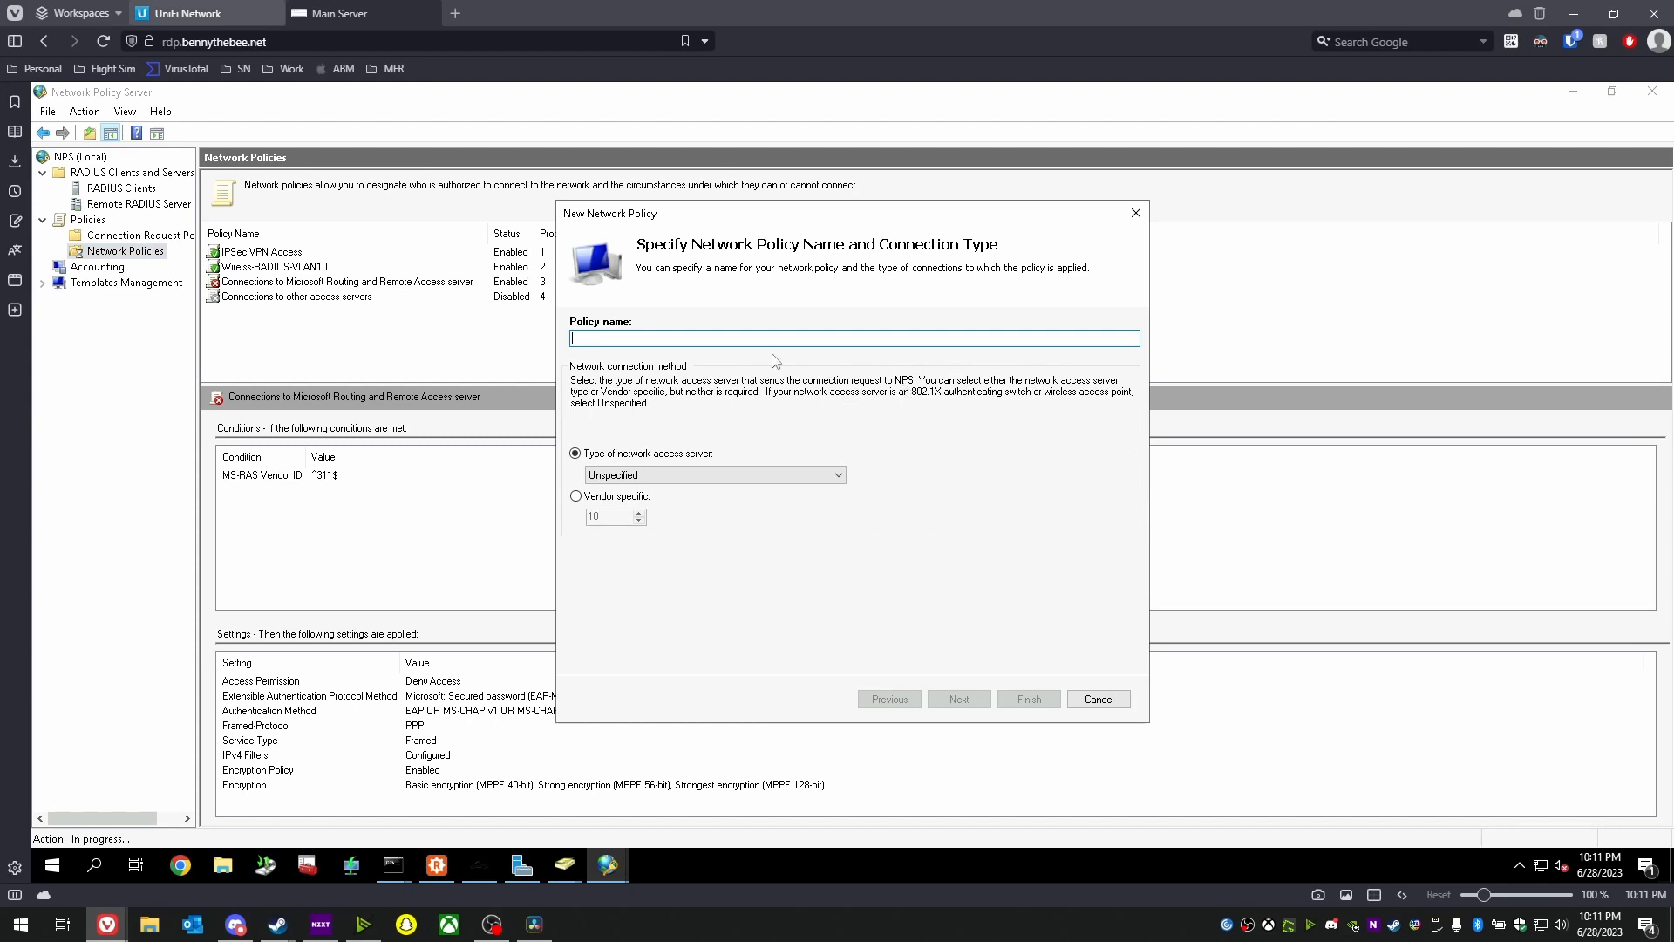
pyautogui.write('Wi')
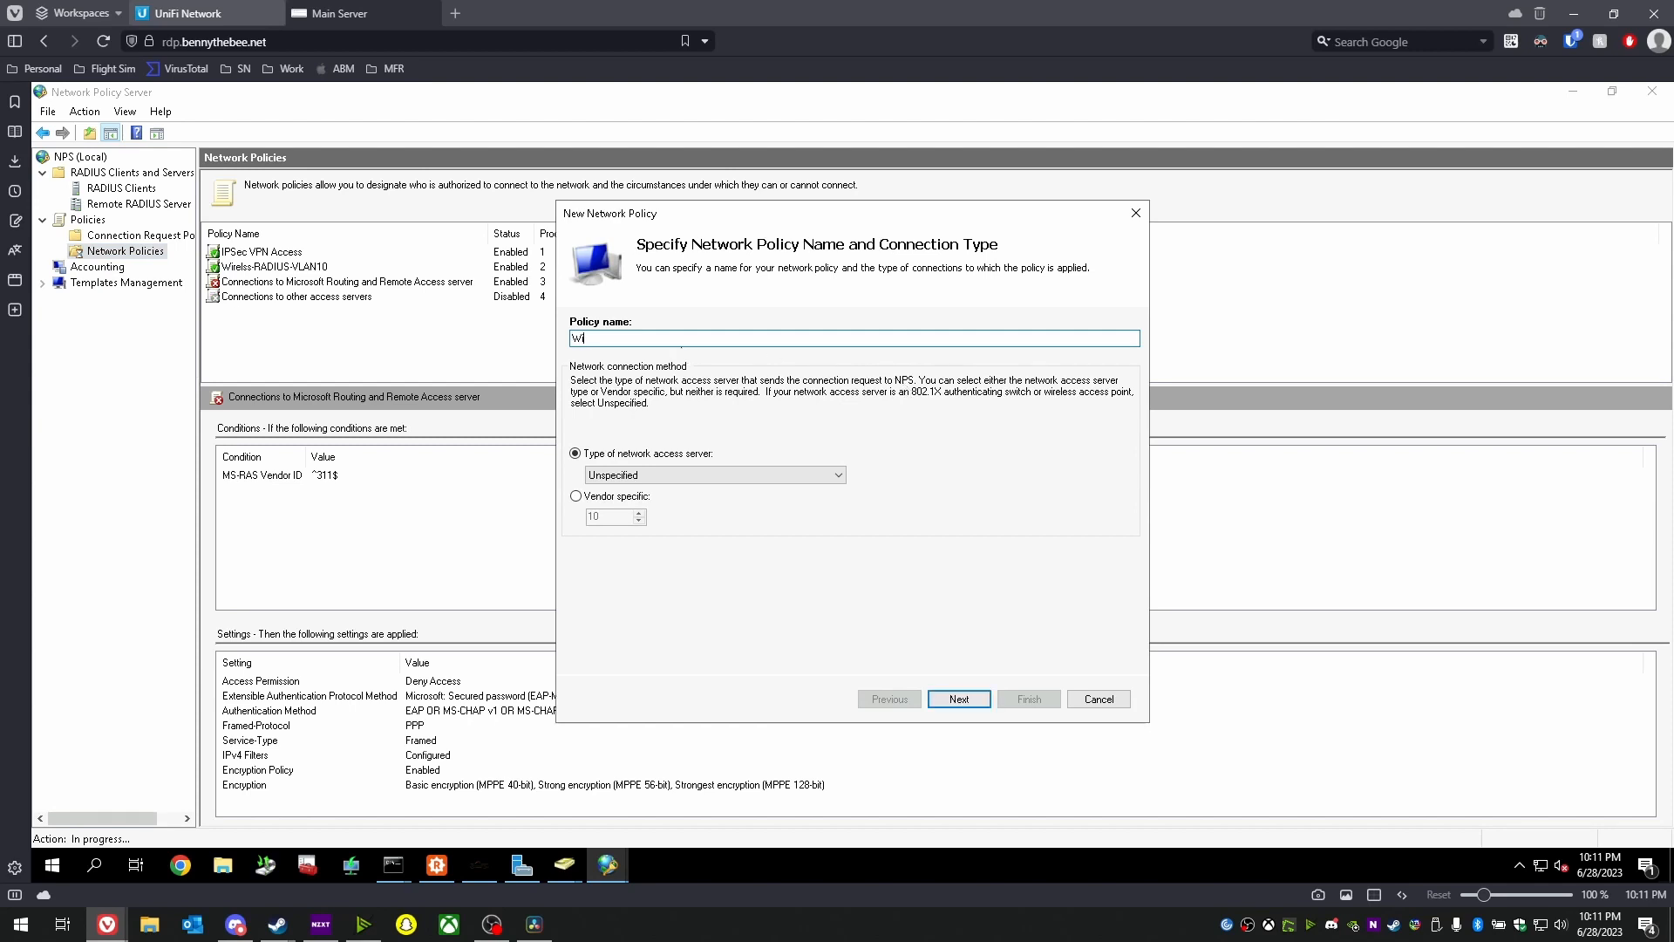
pyautogui.write('reless-RADIUS-VLAN2')
# - Add a Windows Groups condition for the HOME\UniFi-RADIUS-VLAN2 group
pyautogui.click(959, 698)
pyautogui.click(959, 626)
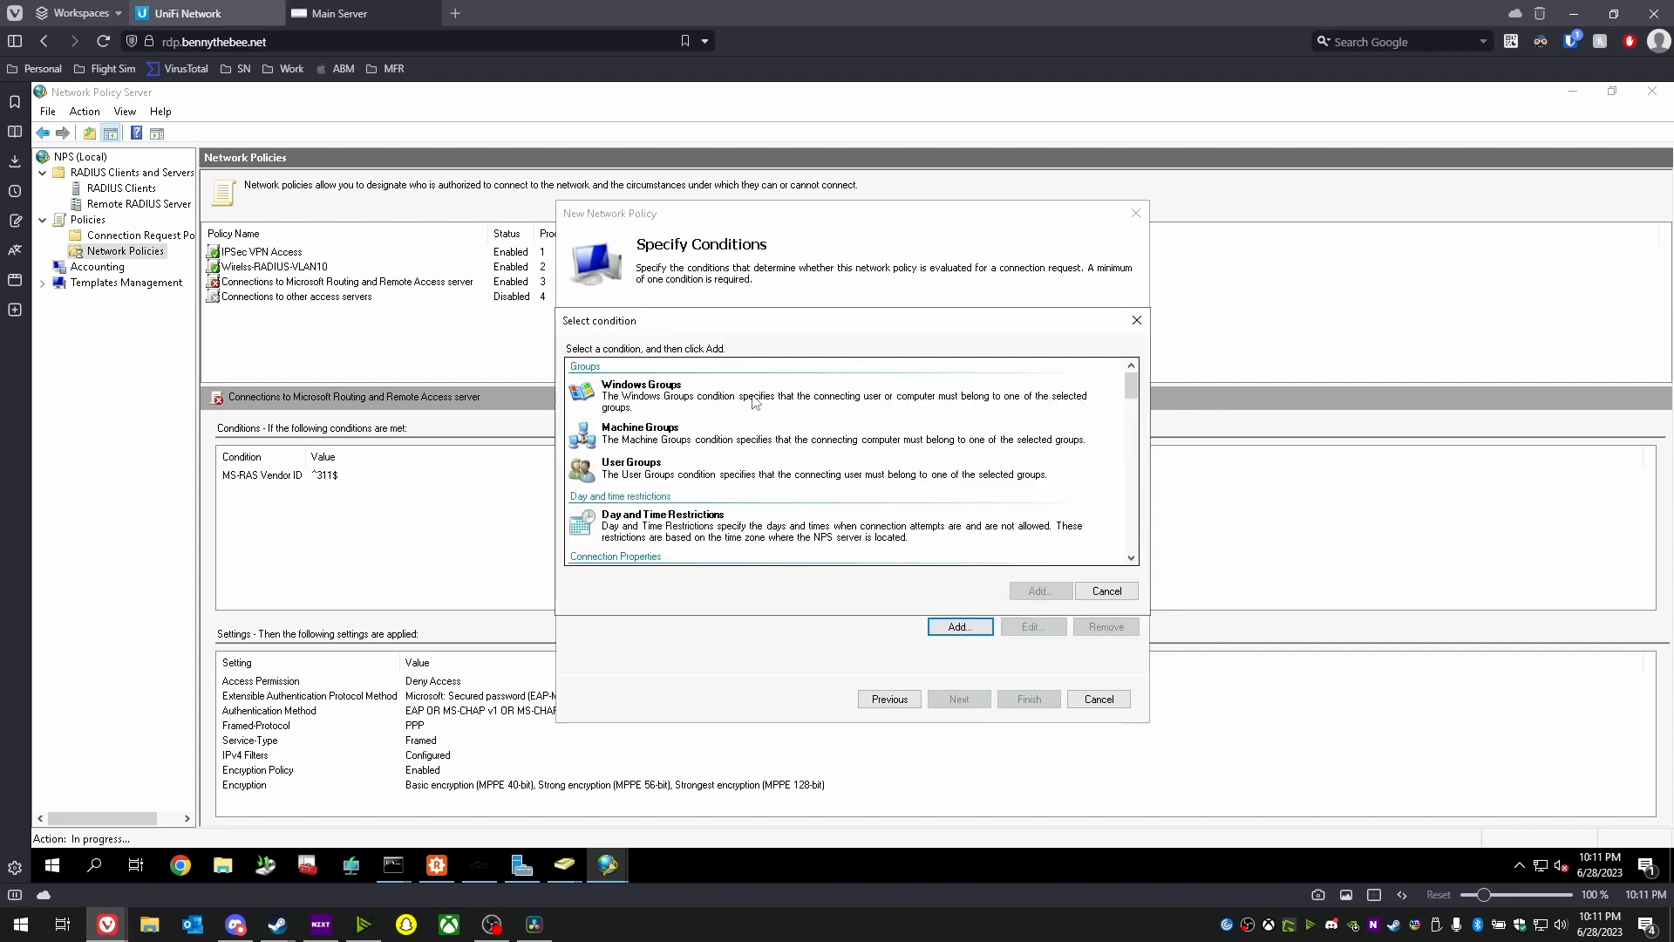
pyautogui.click(757, 401)
pyautogui.click(1040, 590)
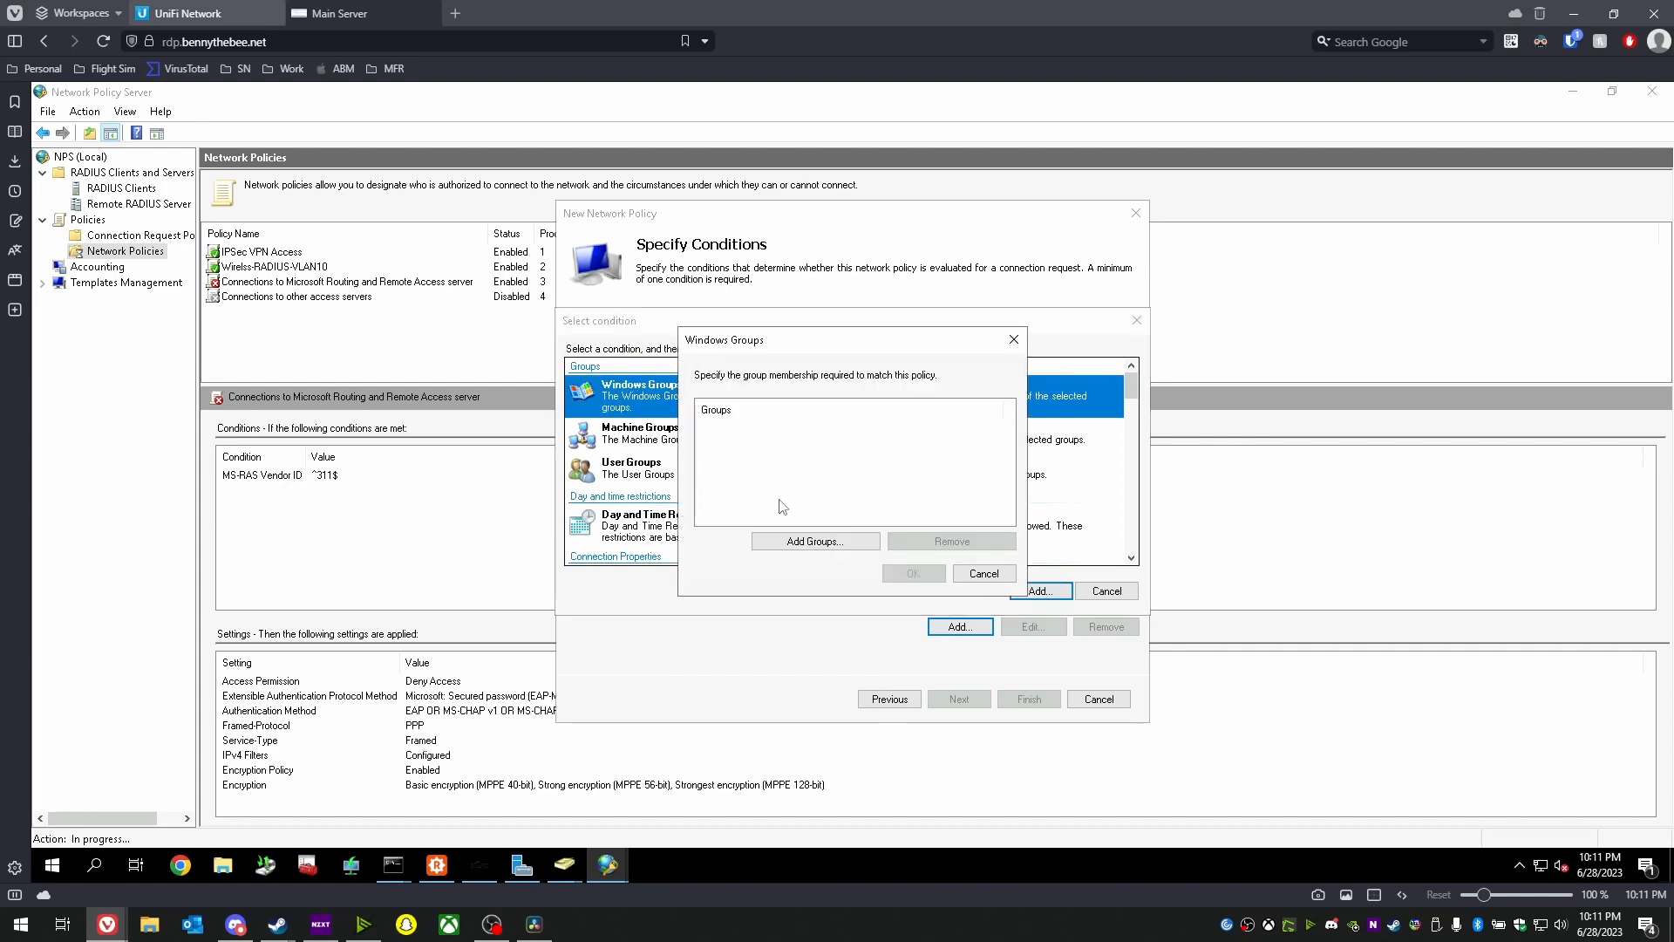
pyautogui.click(799, 541)
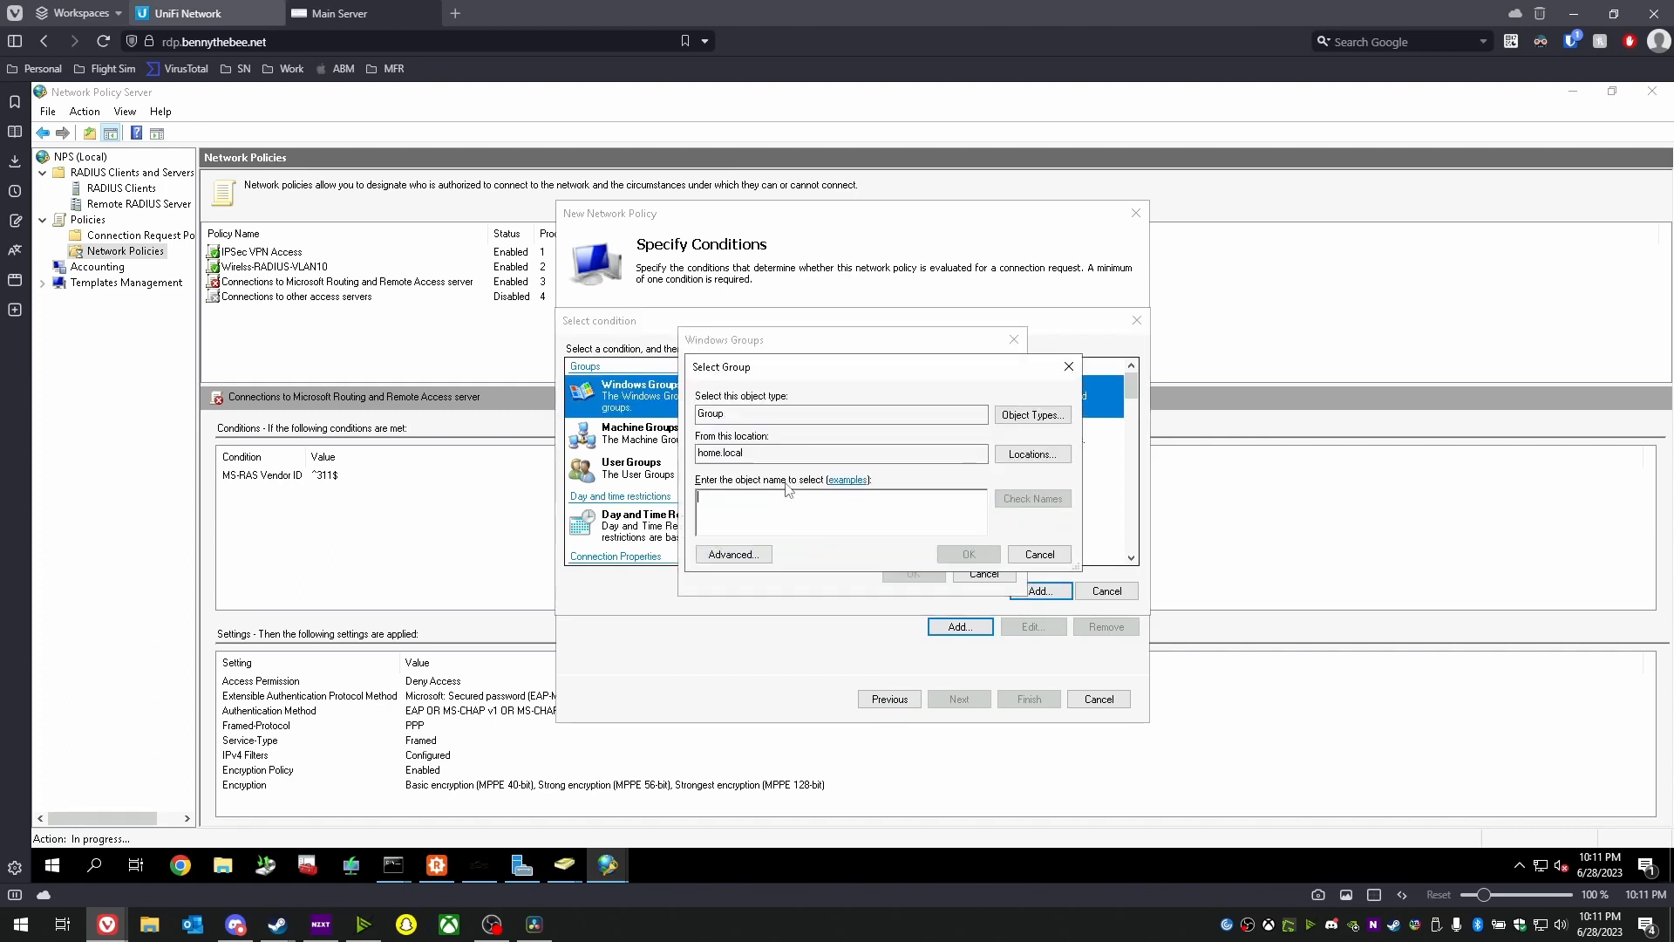
pyautogui.write('Unif')
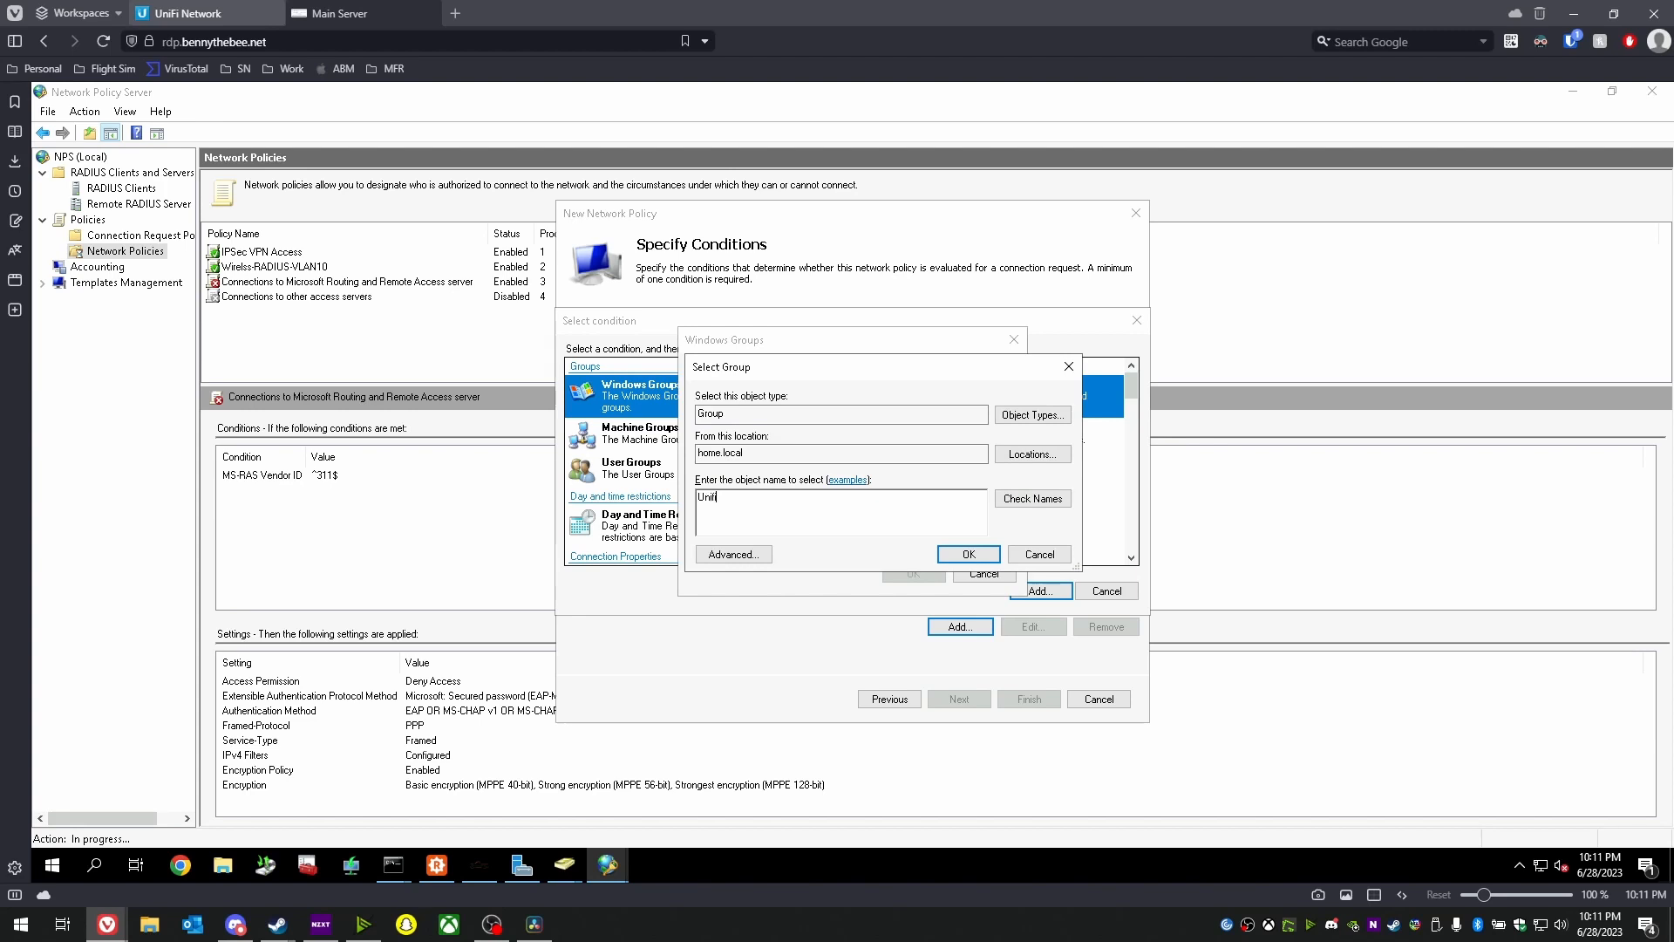
pyautogui.press('Return')
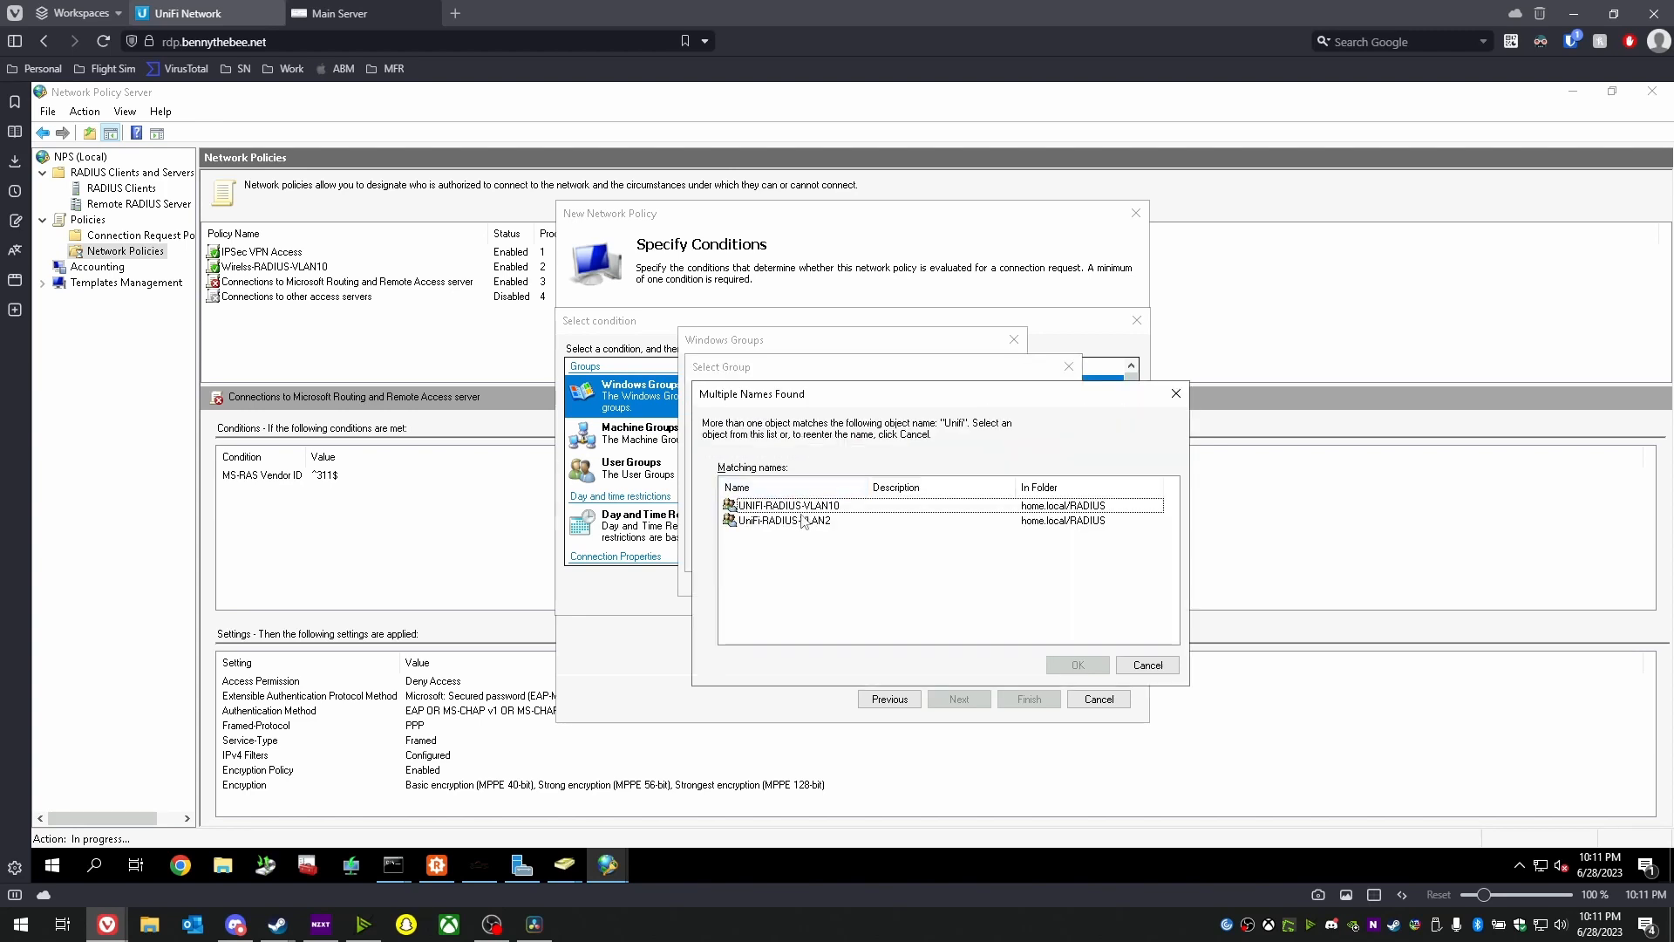
pyautogui.doubleClick(804, 521)
pyautogui.click(925, 579)
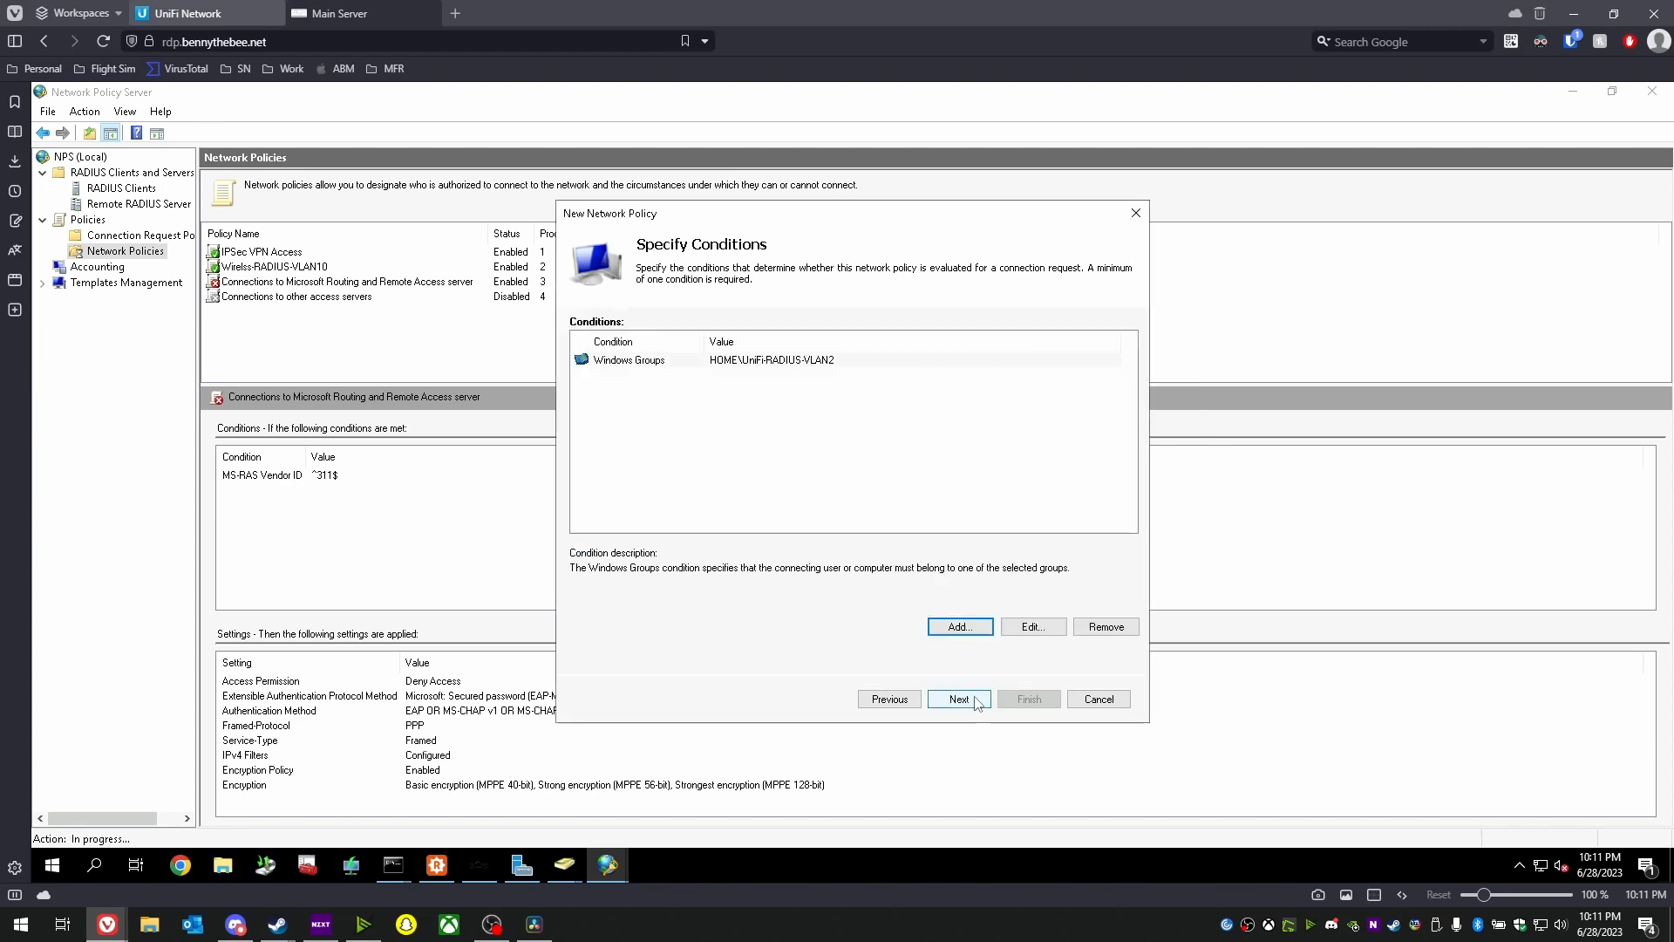
pyautogui.click(958, 700)
# - Allow Microsoft PEAP, CHAP and PAP/SPAP authentication, declining the insecure-methods help topic
pyautogui.click(959, 700)
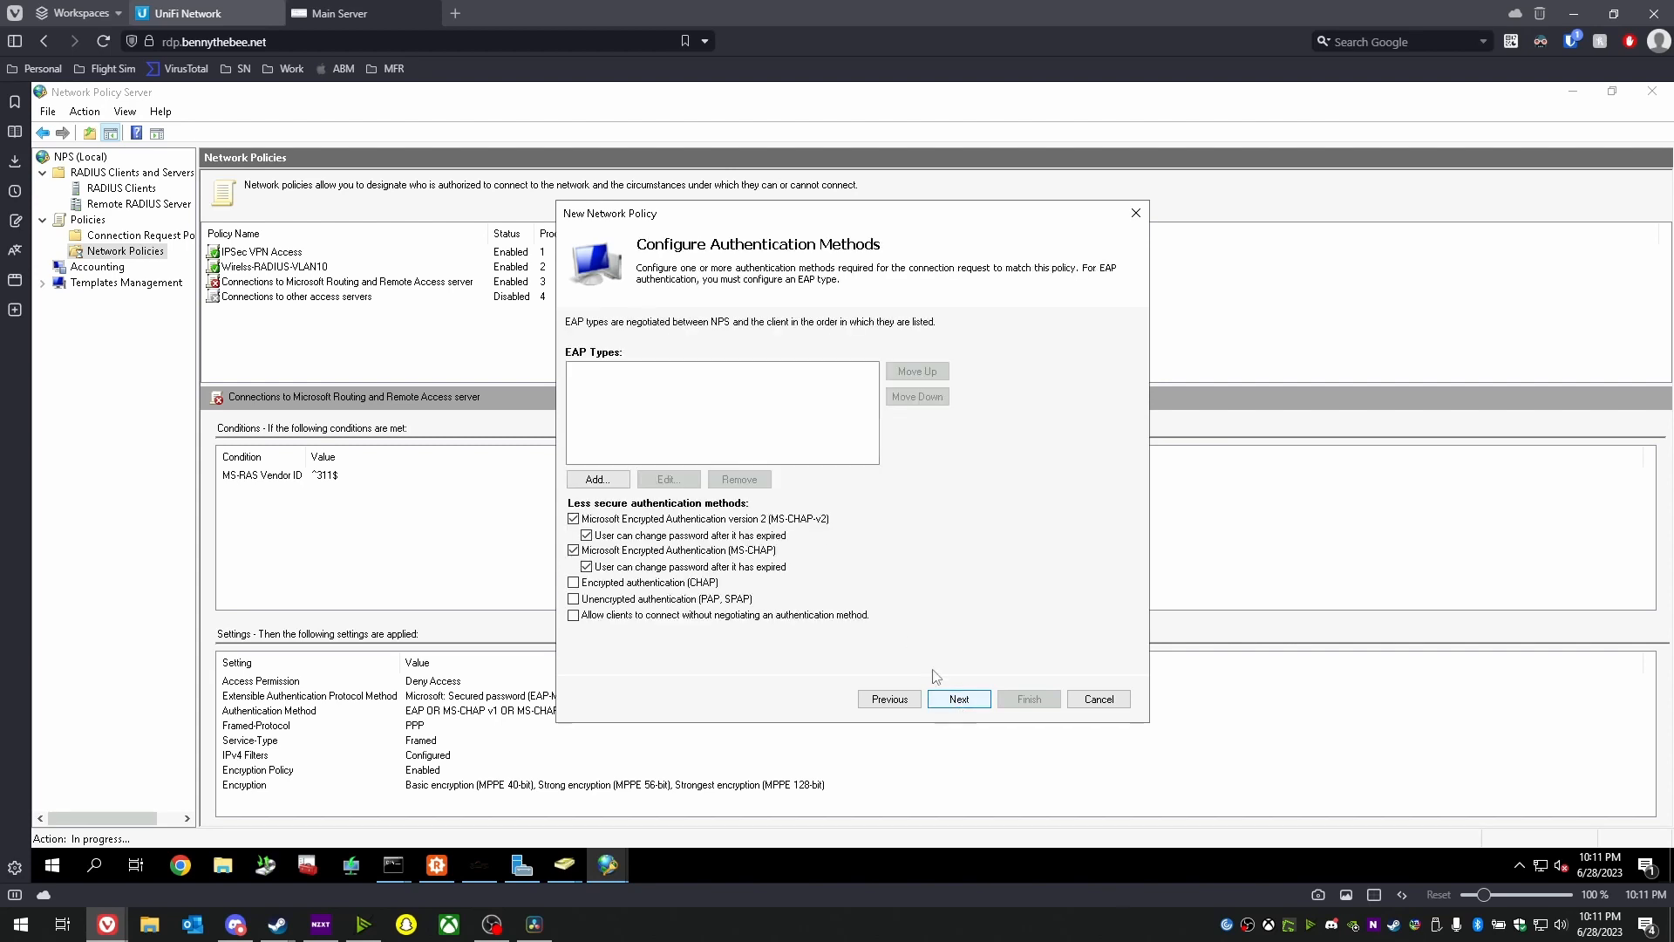
pyautogui.click(615, 583)
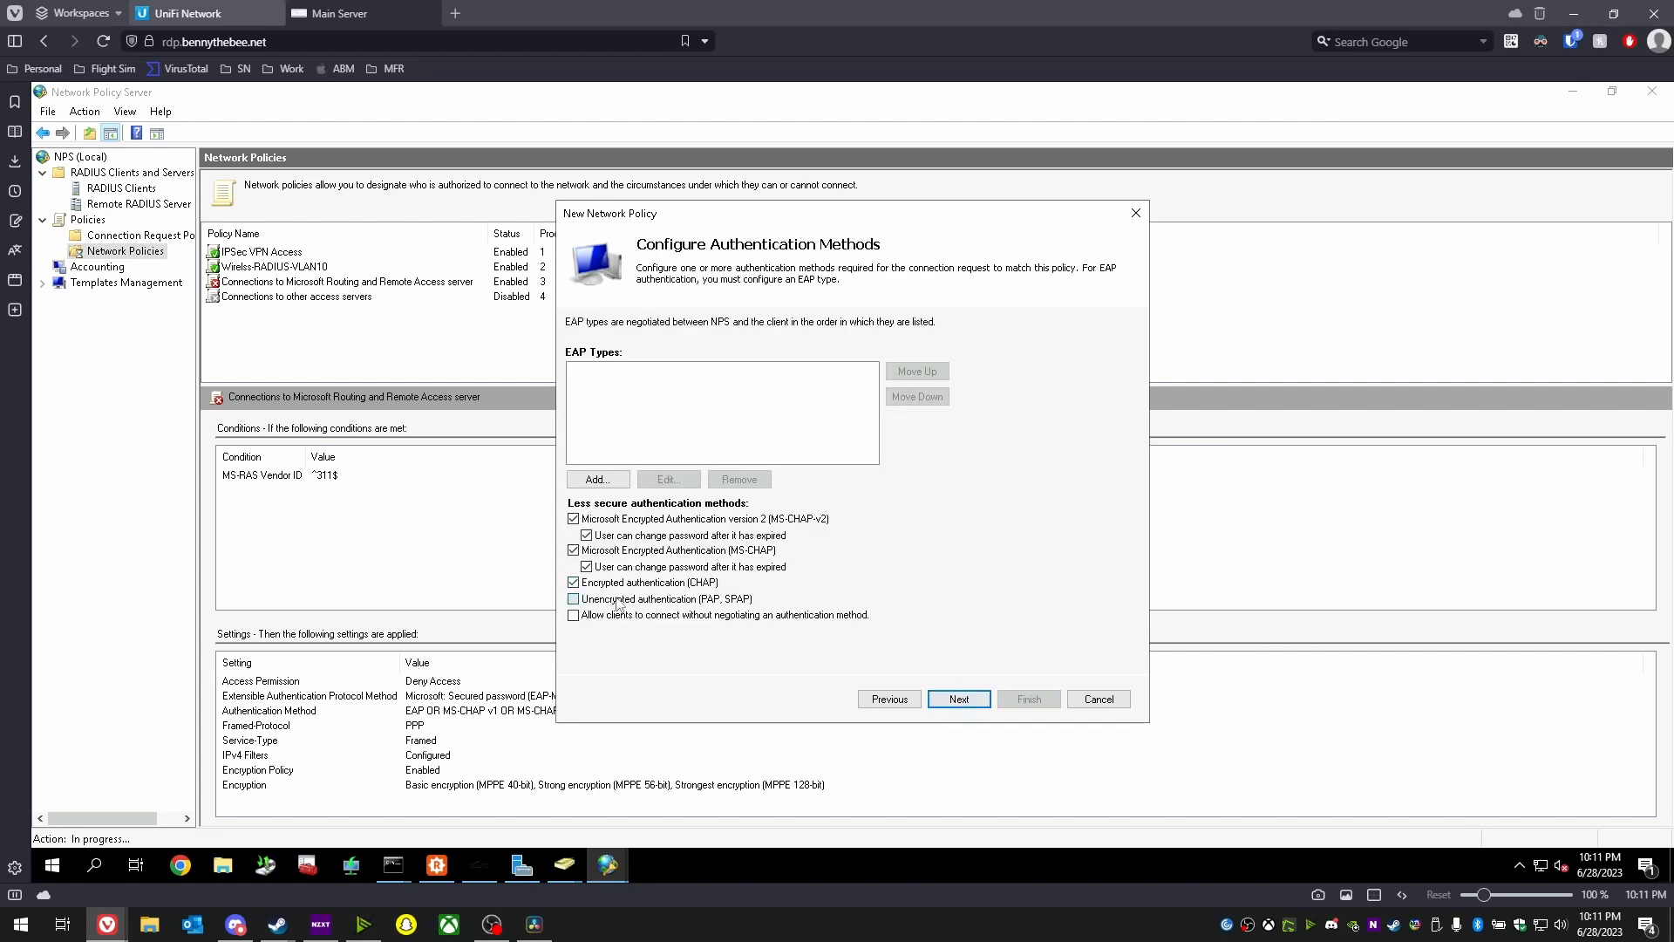
pyautogui.click(619, 600)
pyautogui.click(581, 478)
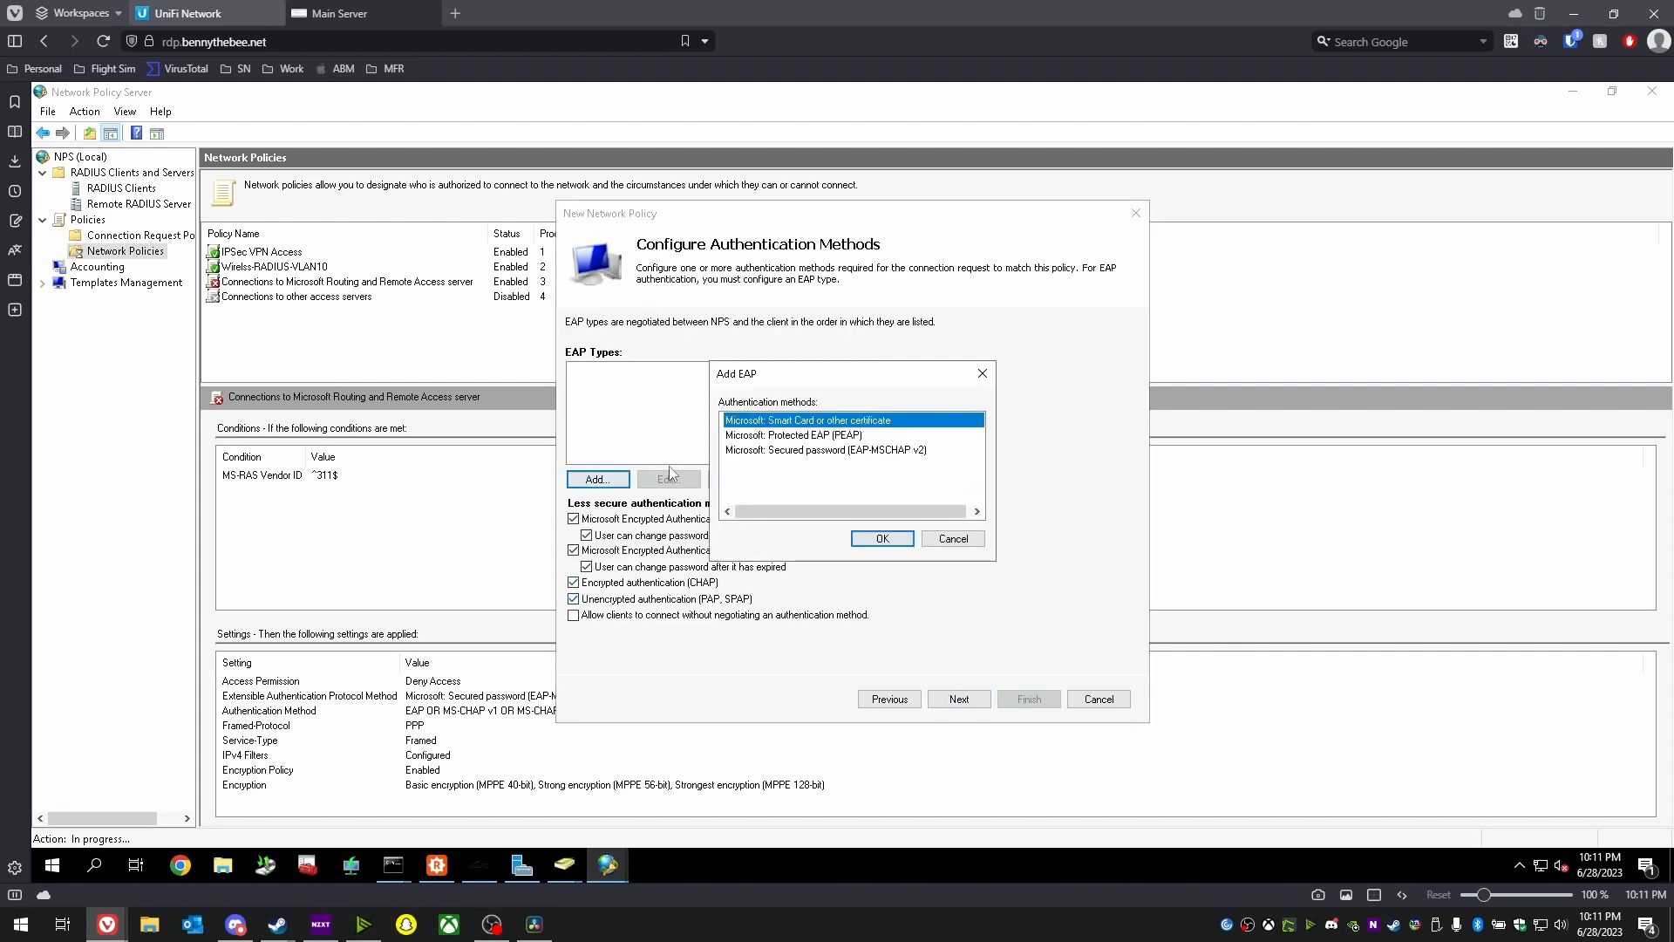
pyautogui.click(808, 435)
pyautogui.click(881, 539)
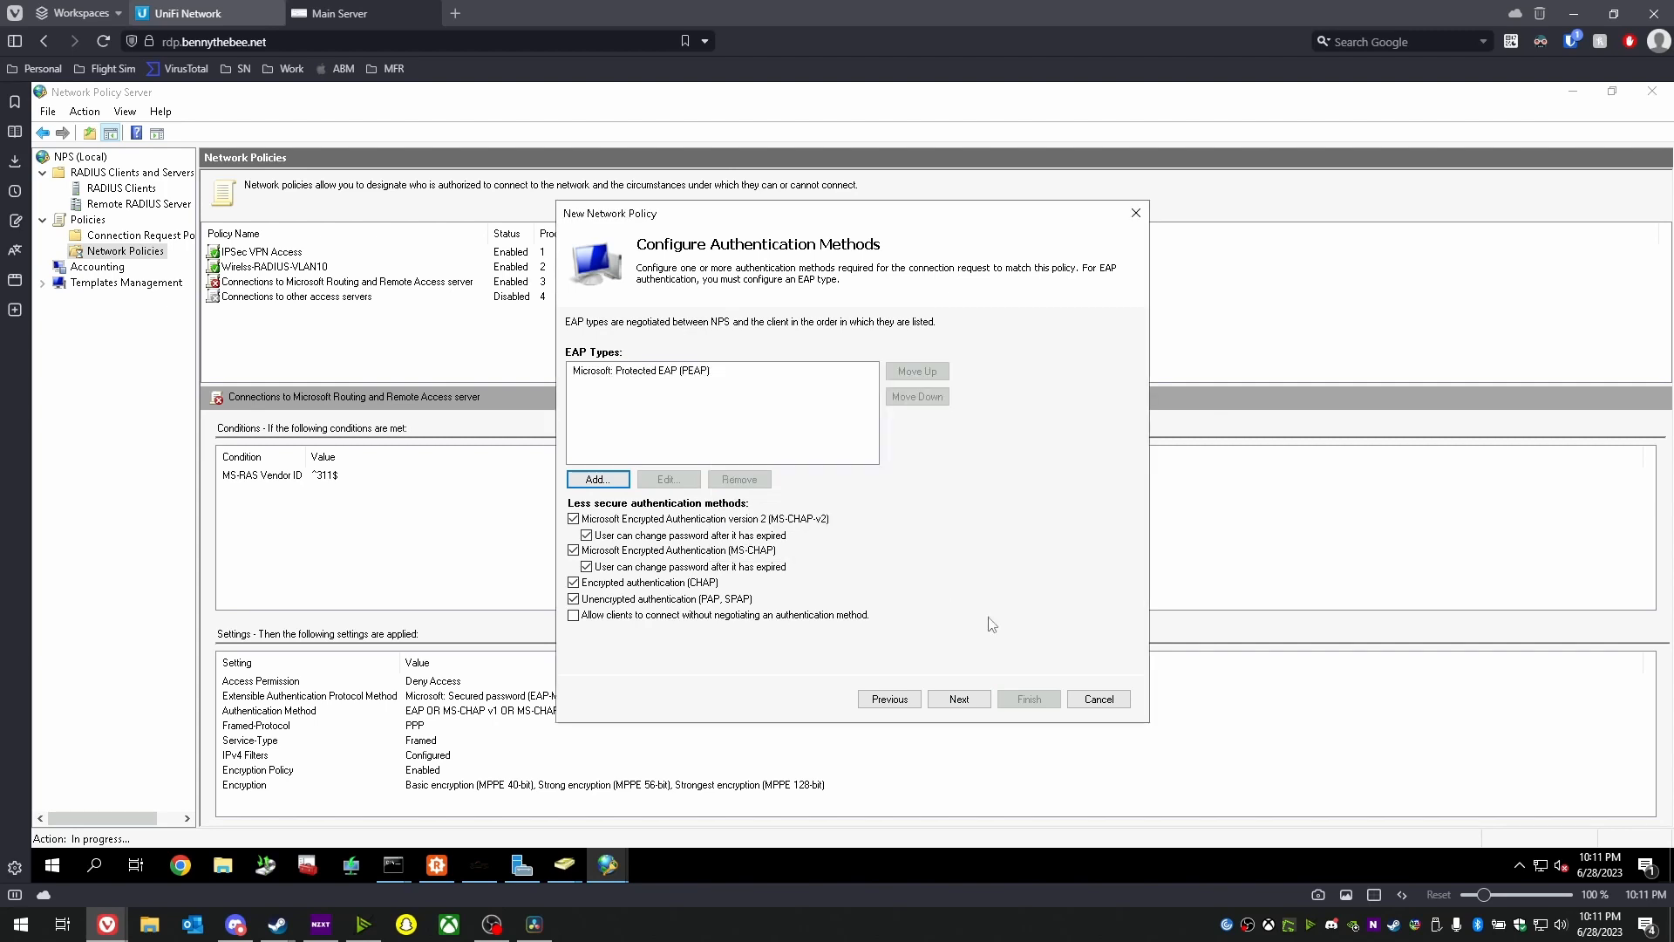
pyautogui.click(957, 702)
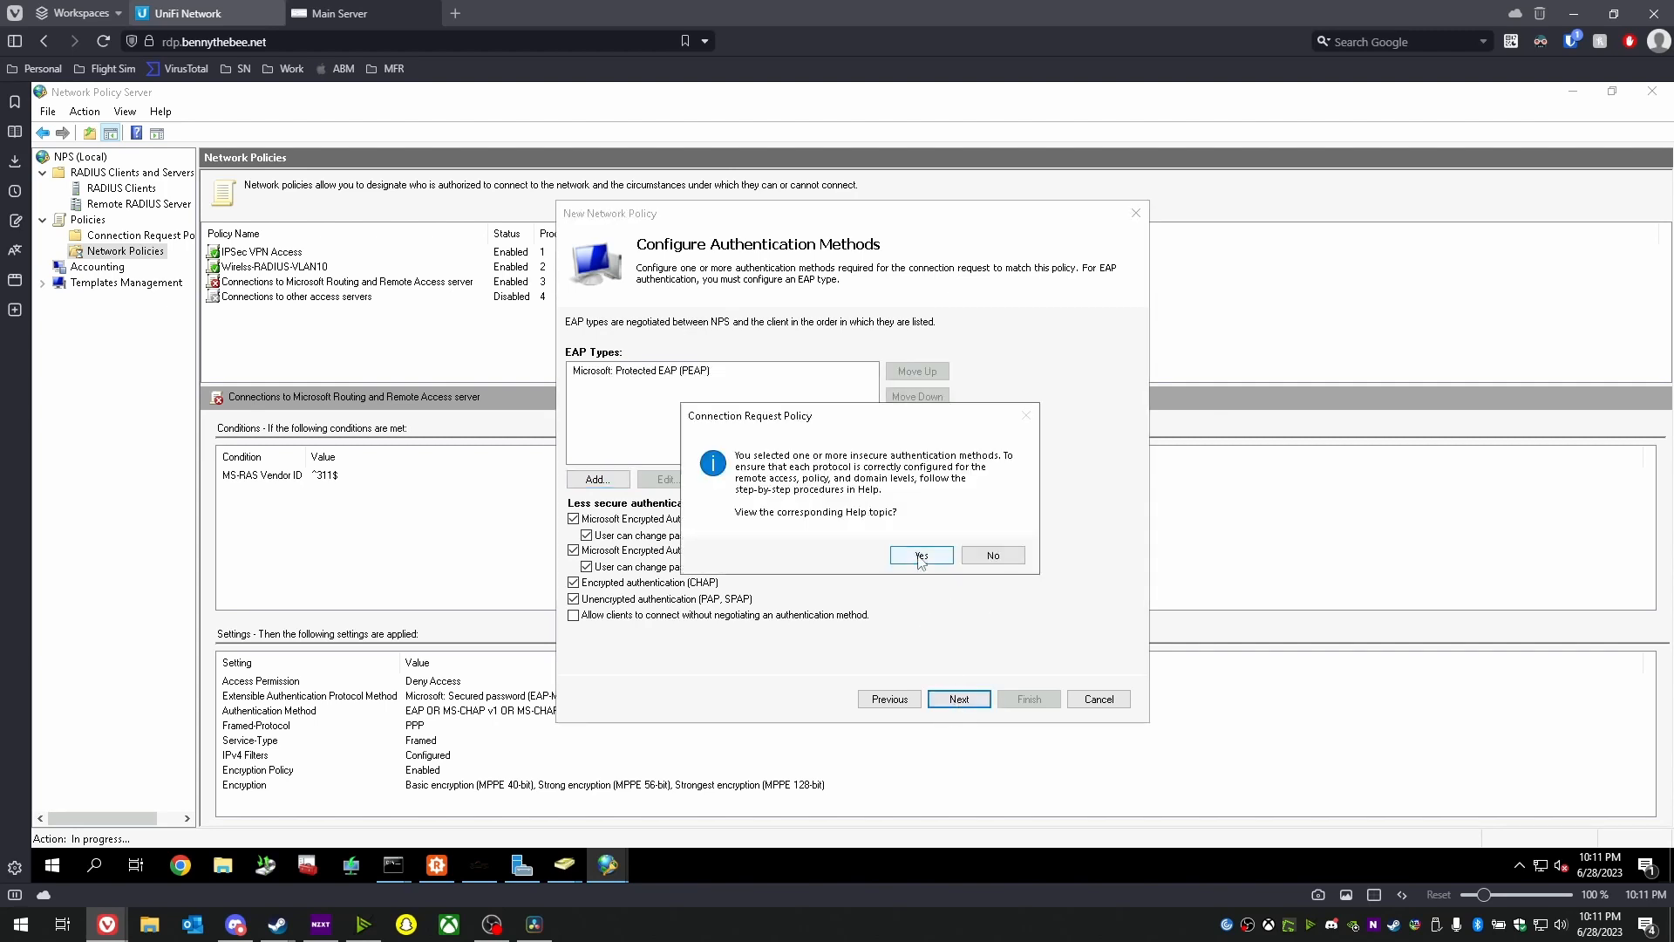
pyautogui.click(994, 555)
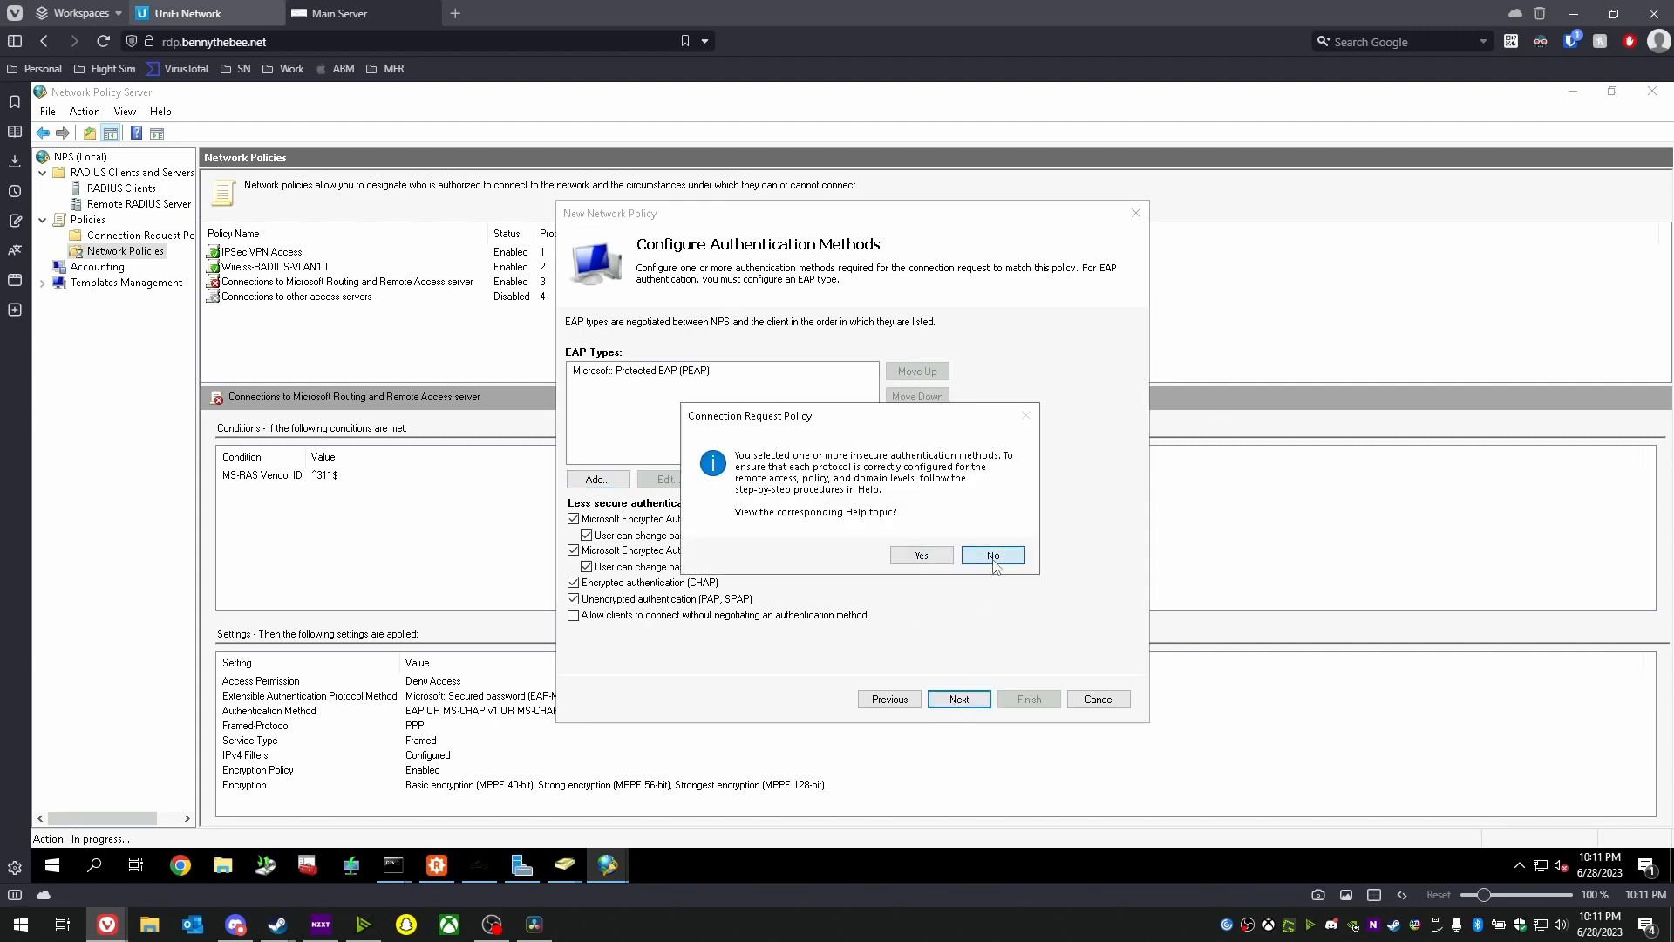
pyautogui.click(959, 699)
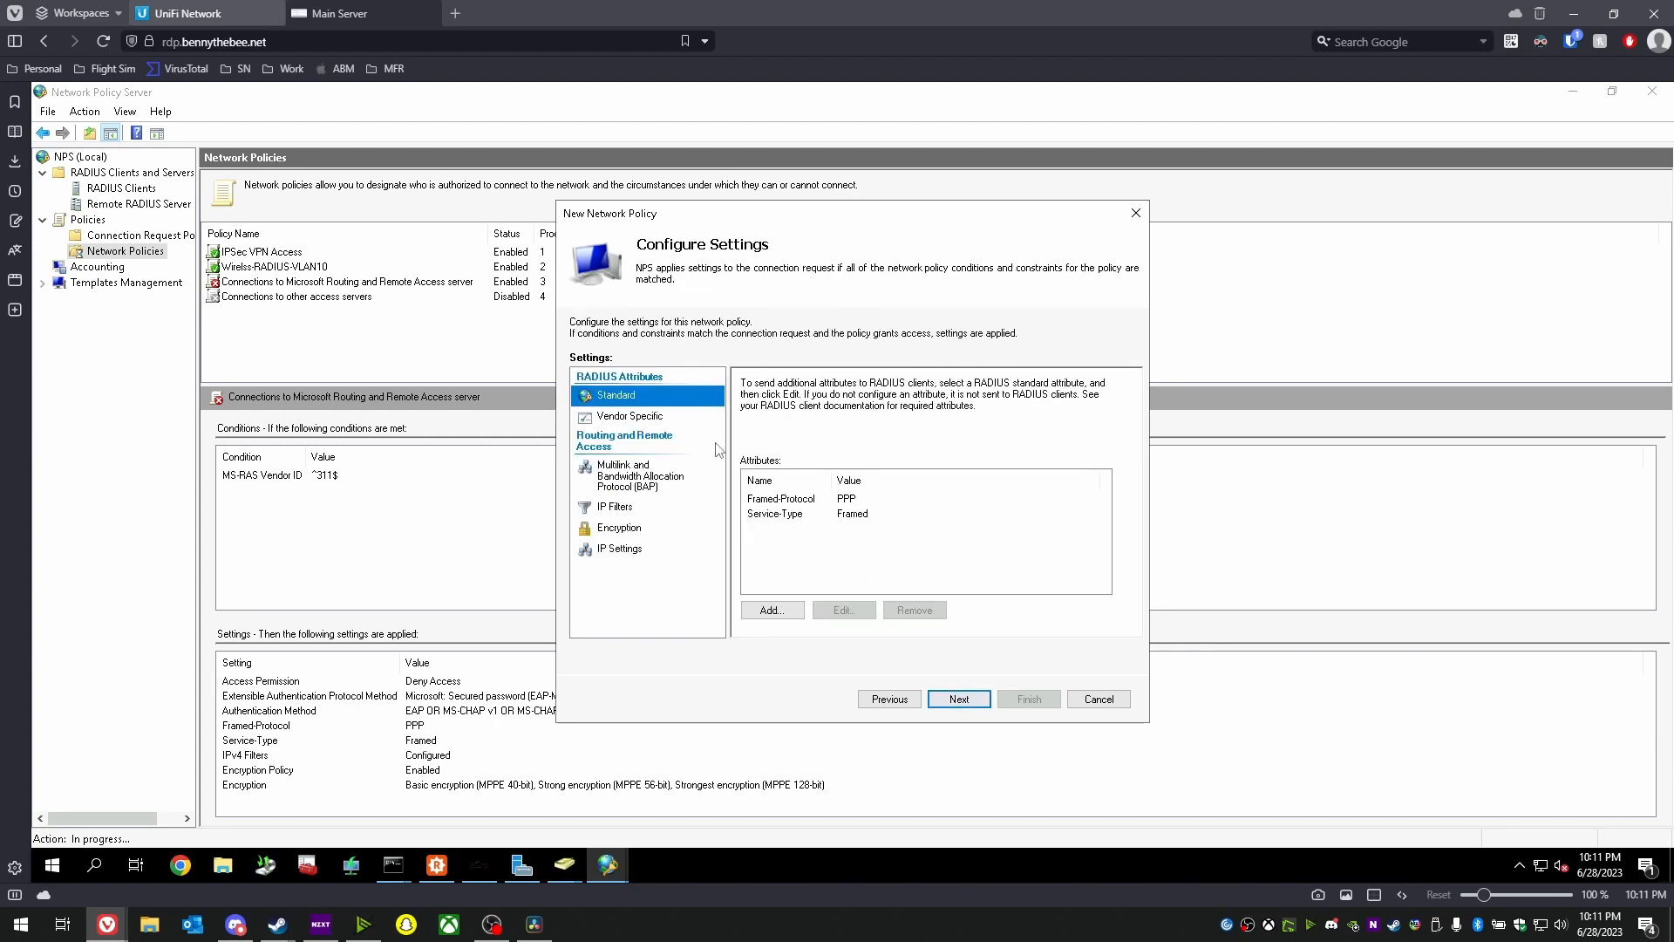
# - Remove the Framed-Protocol attribute and set Service-Type to Framed
pyautogui.click(840, 508)
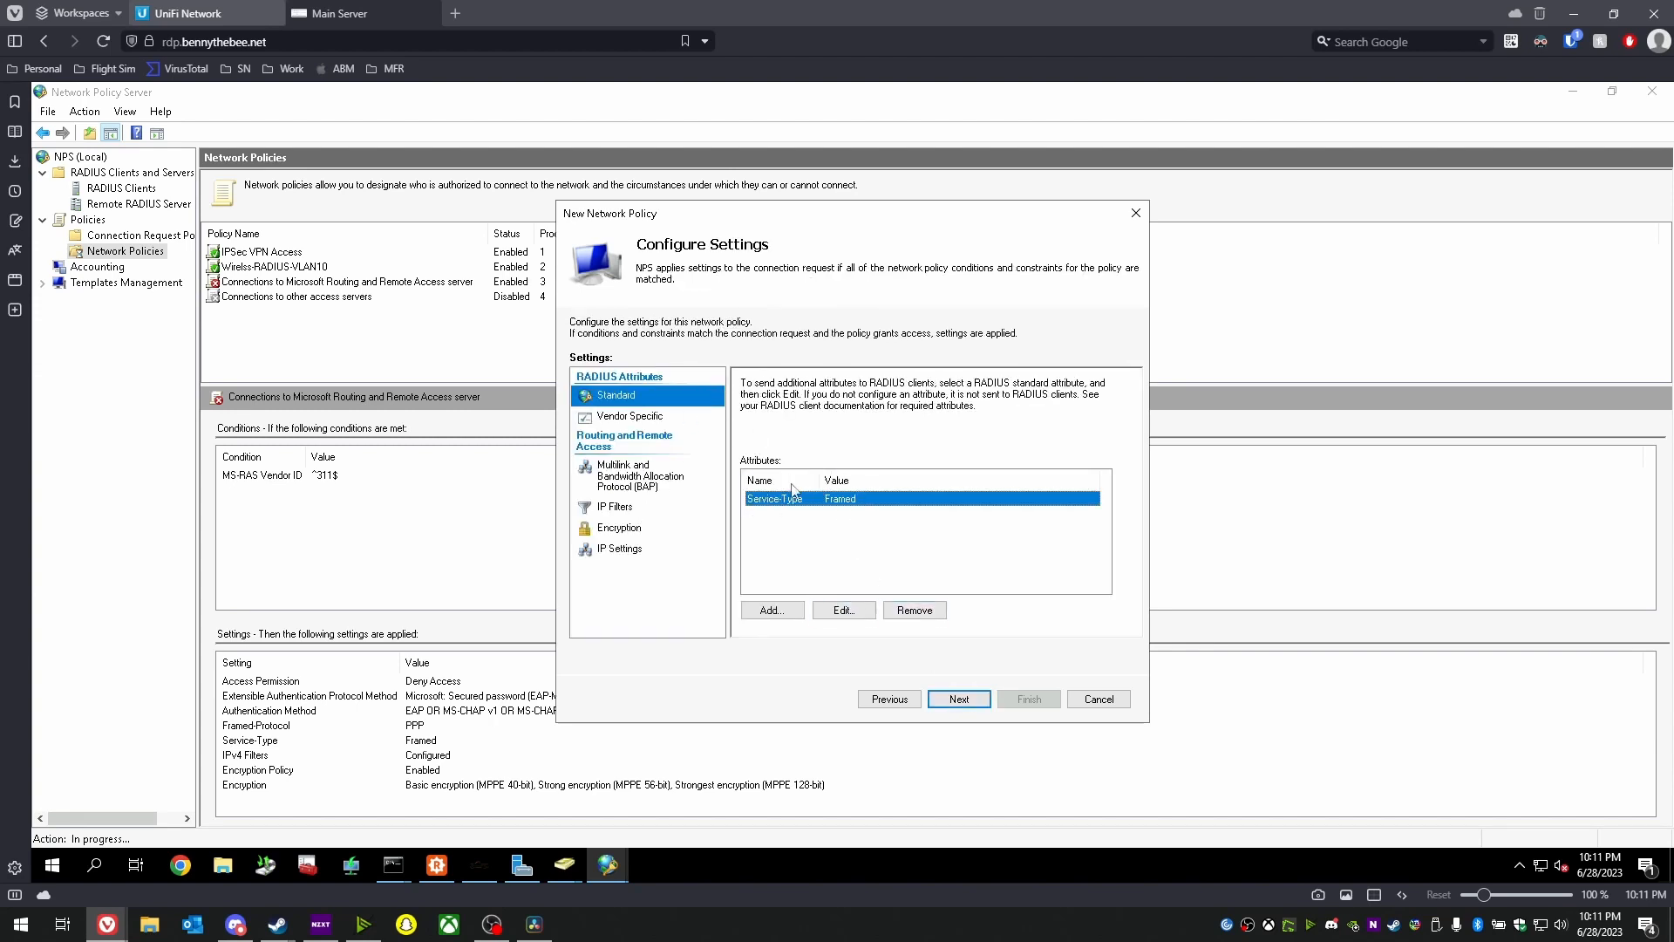
pyautogui.click(775, 514)
pyautogui.click(844, 610)
pyautogui.click(752, 511)
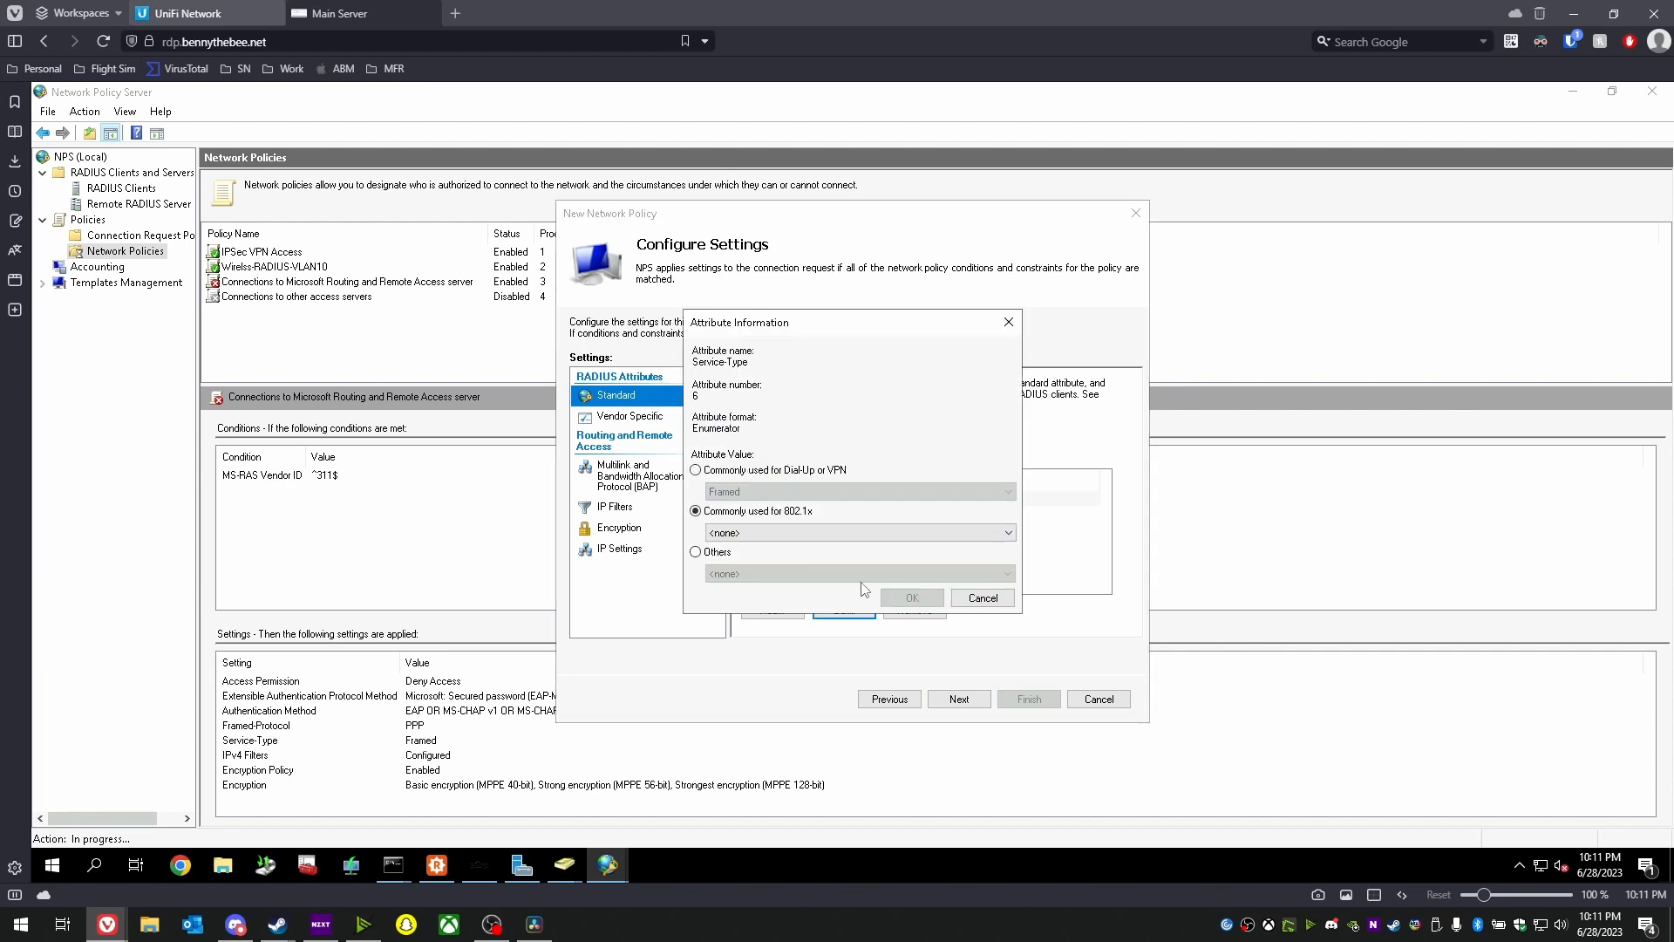
pyautogui.click(807, 533)
pyautogui.click(790, 552)
pyautogui.click(933, 599)
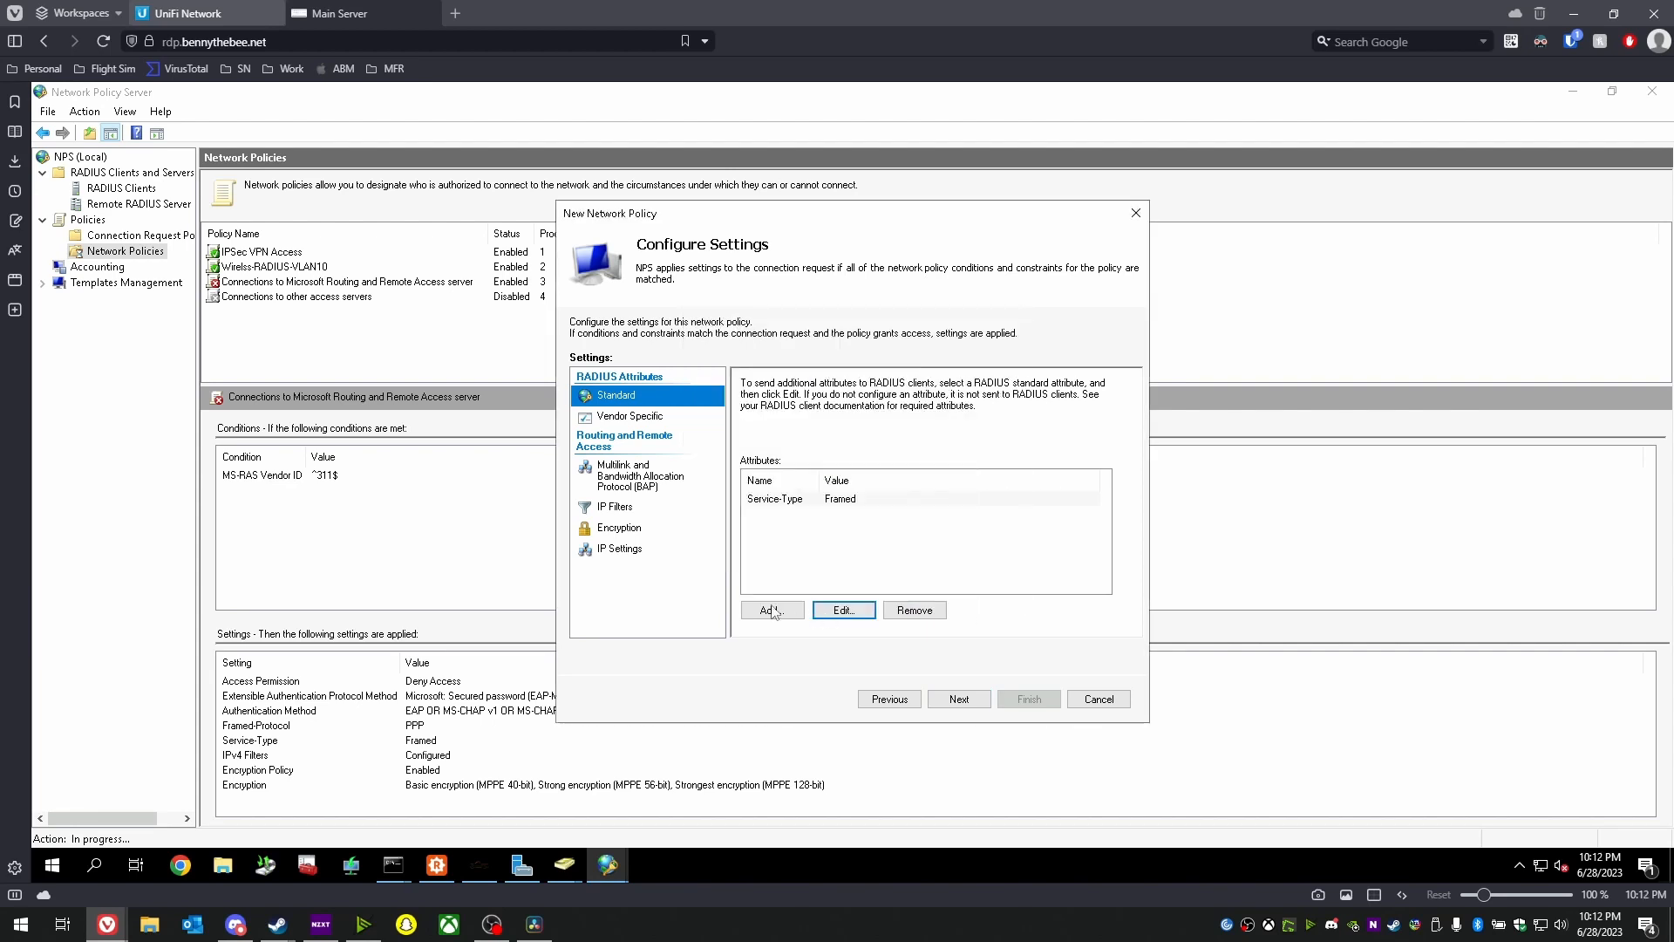
# - Add a Tunnel-Type attribute set to Virtual LANs (VLAN)
pyautogui.click(773, 610)
pyautogui.scroll(-10, 698, 484)
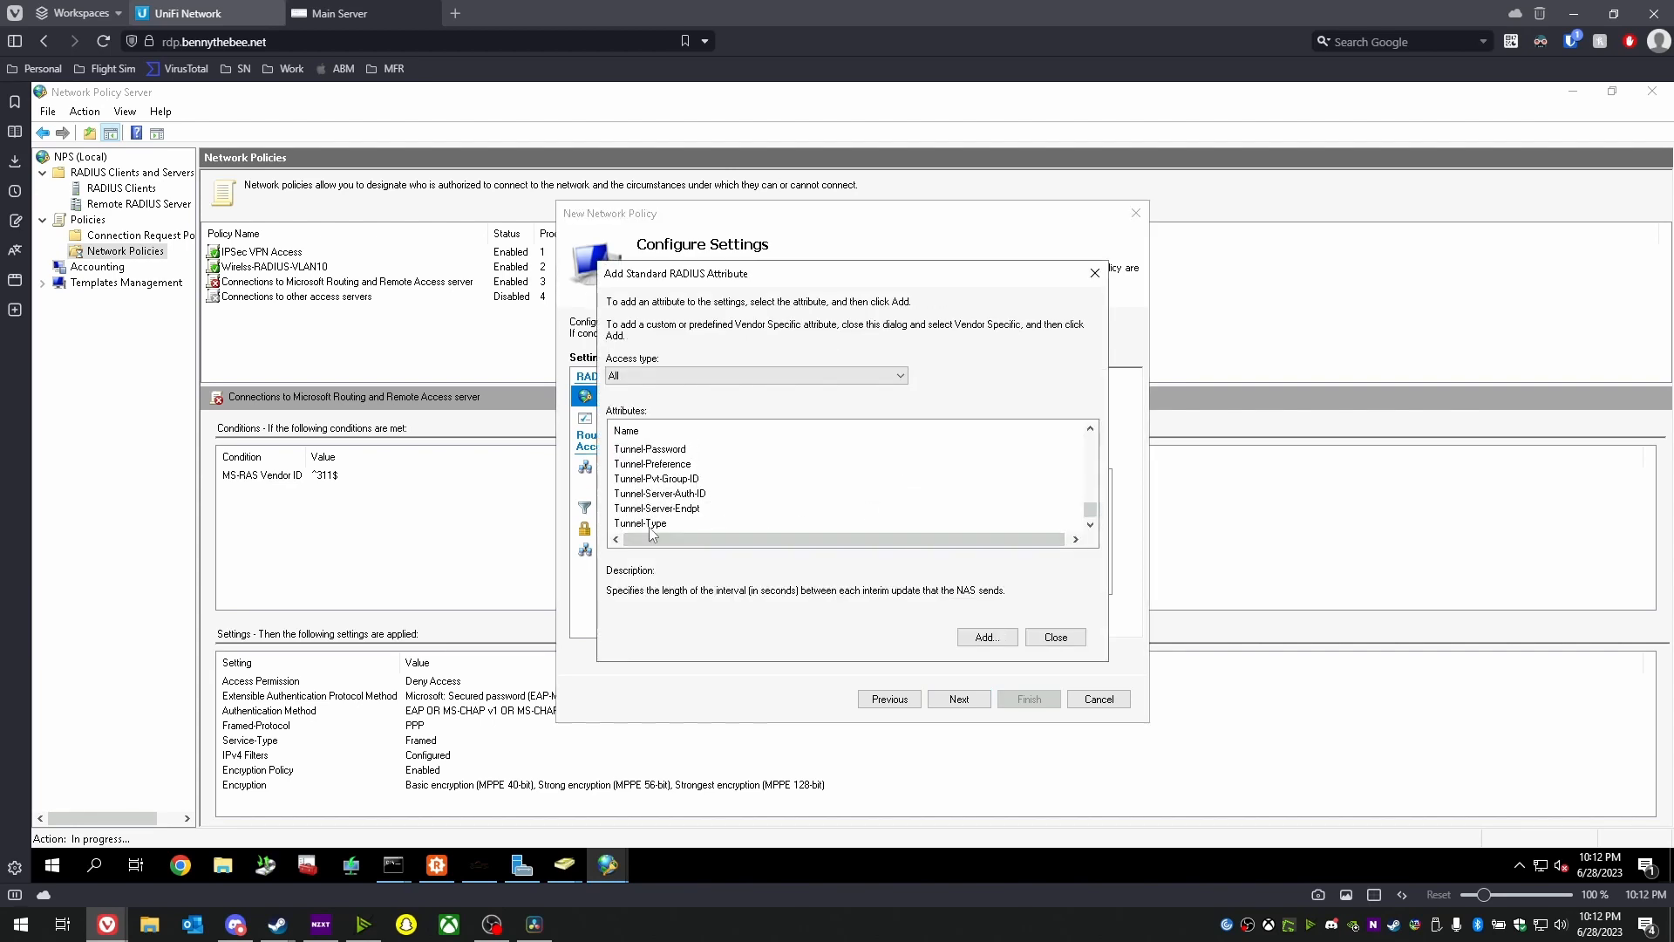
pyautogui.click(649, 523)
pyautogui.click(983, 636)
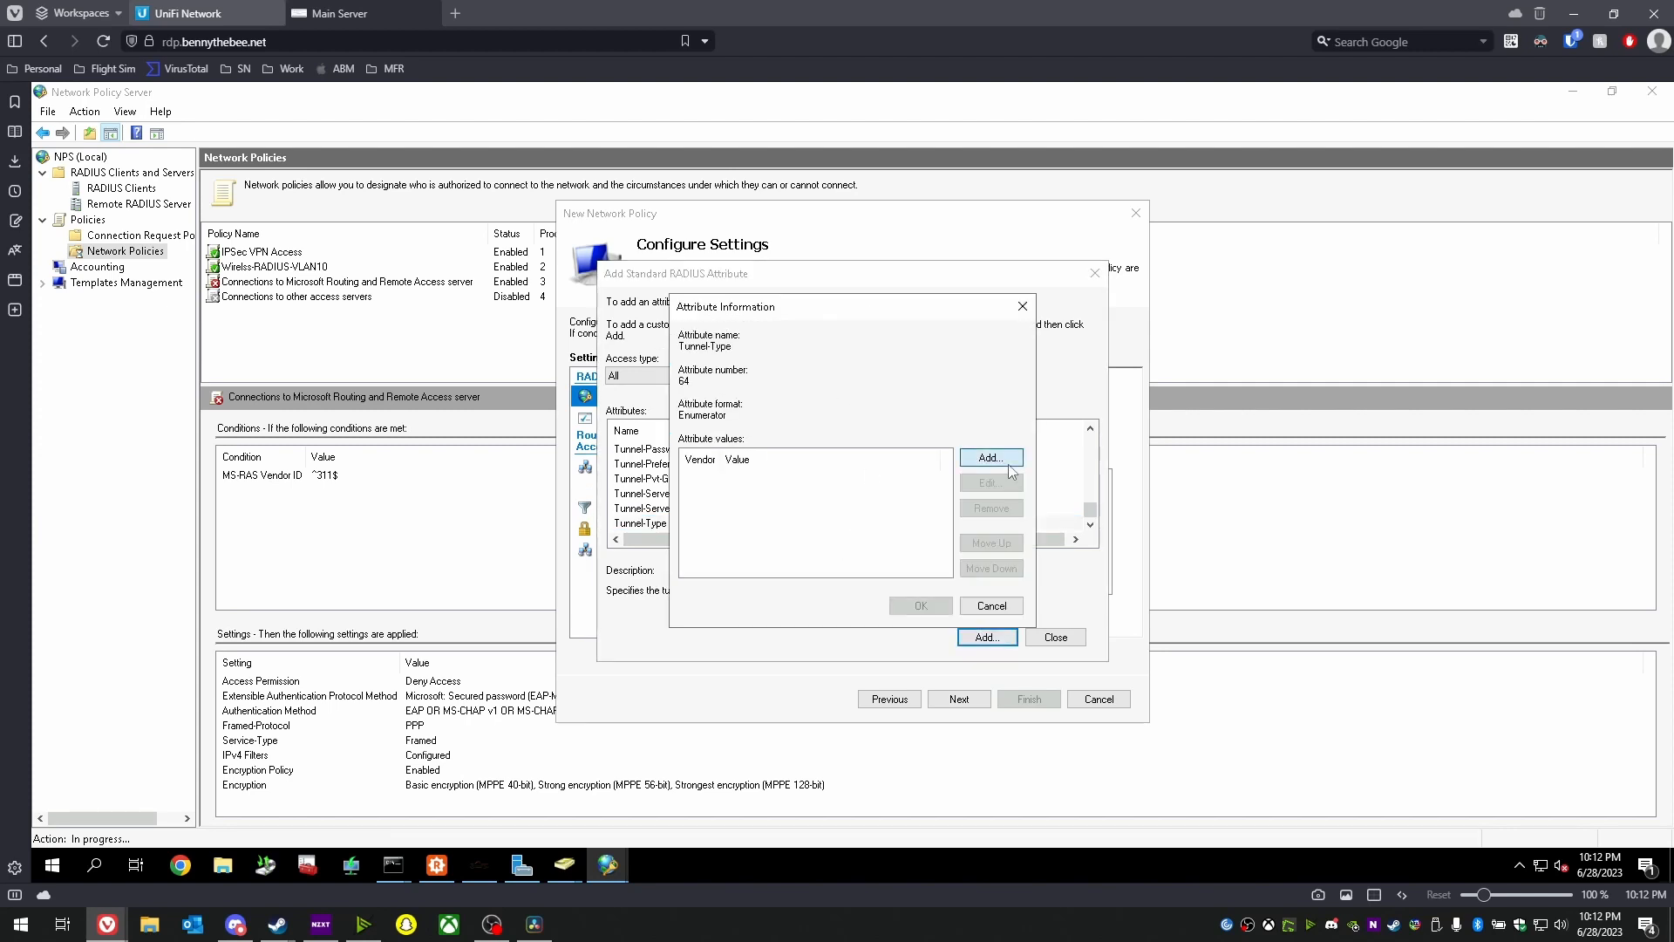
pyautogui.click(991, 457)
pyautogui.click(758, 521)
pyautogui.click(806, 544)
pyautogui.click(789, 563)
pyautogui.click(918, 599)
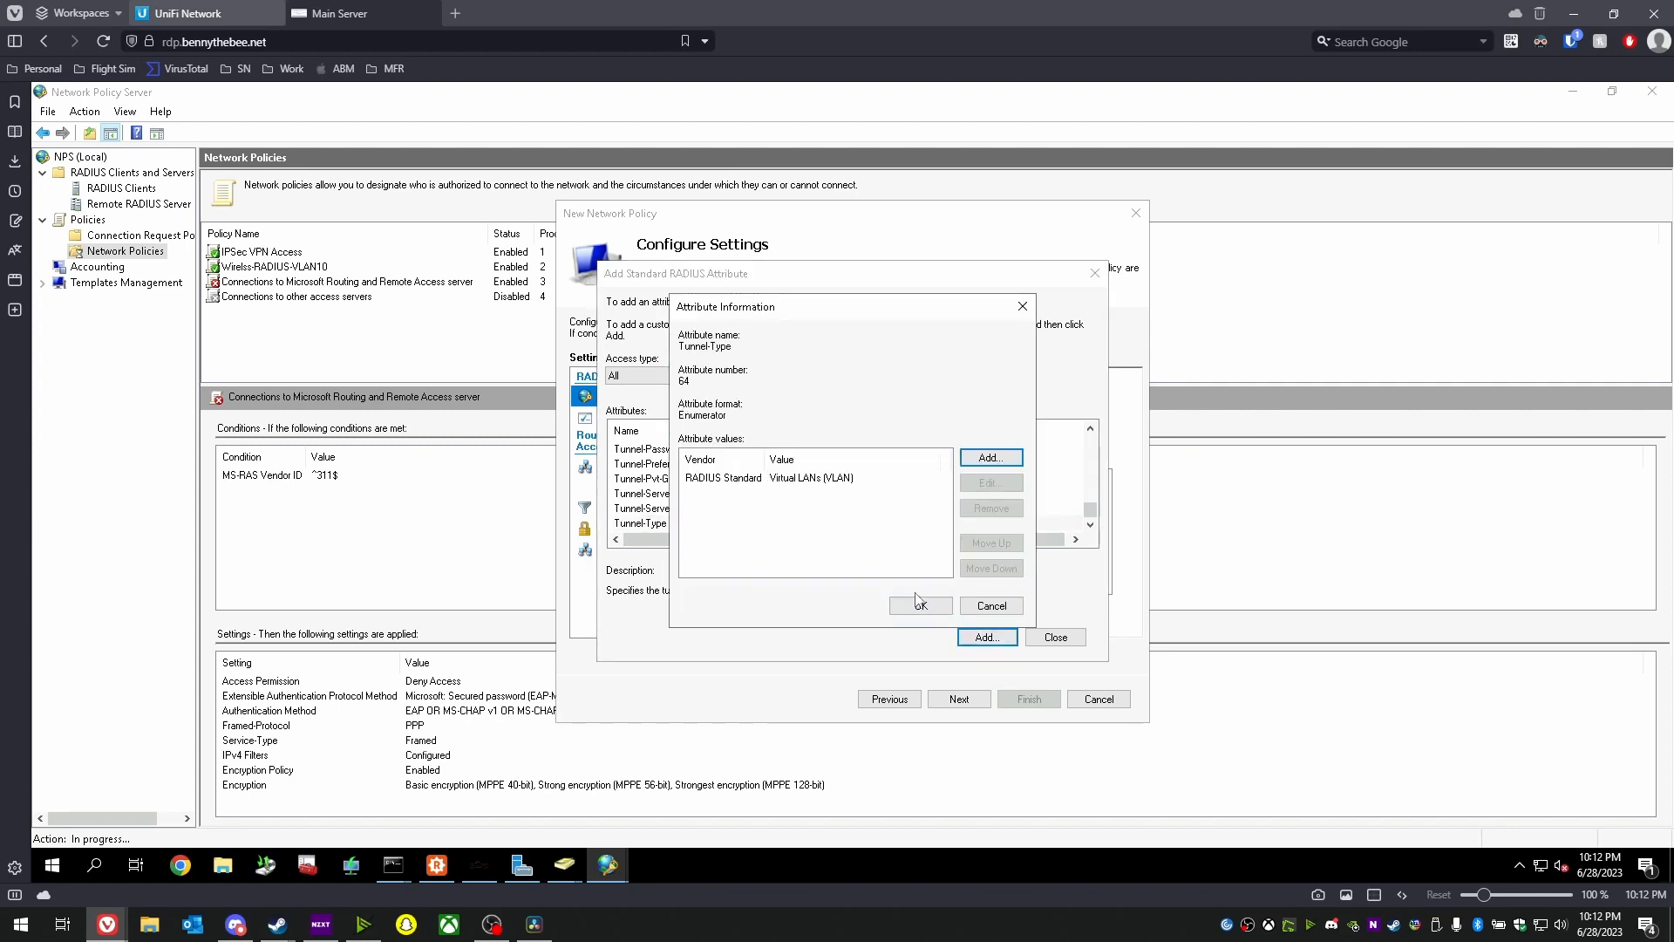
pyautogui.click(920, 604)
pyautogui.click(986, 637)
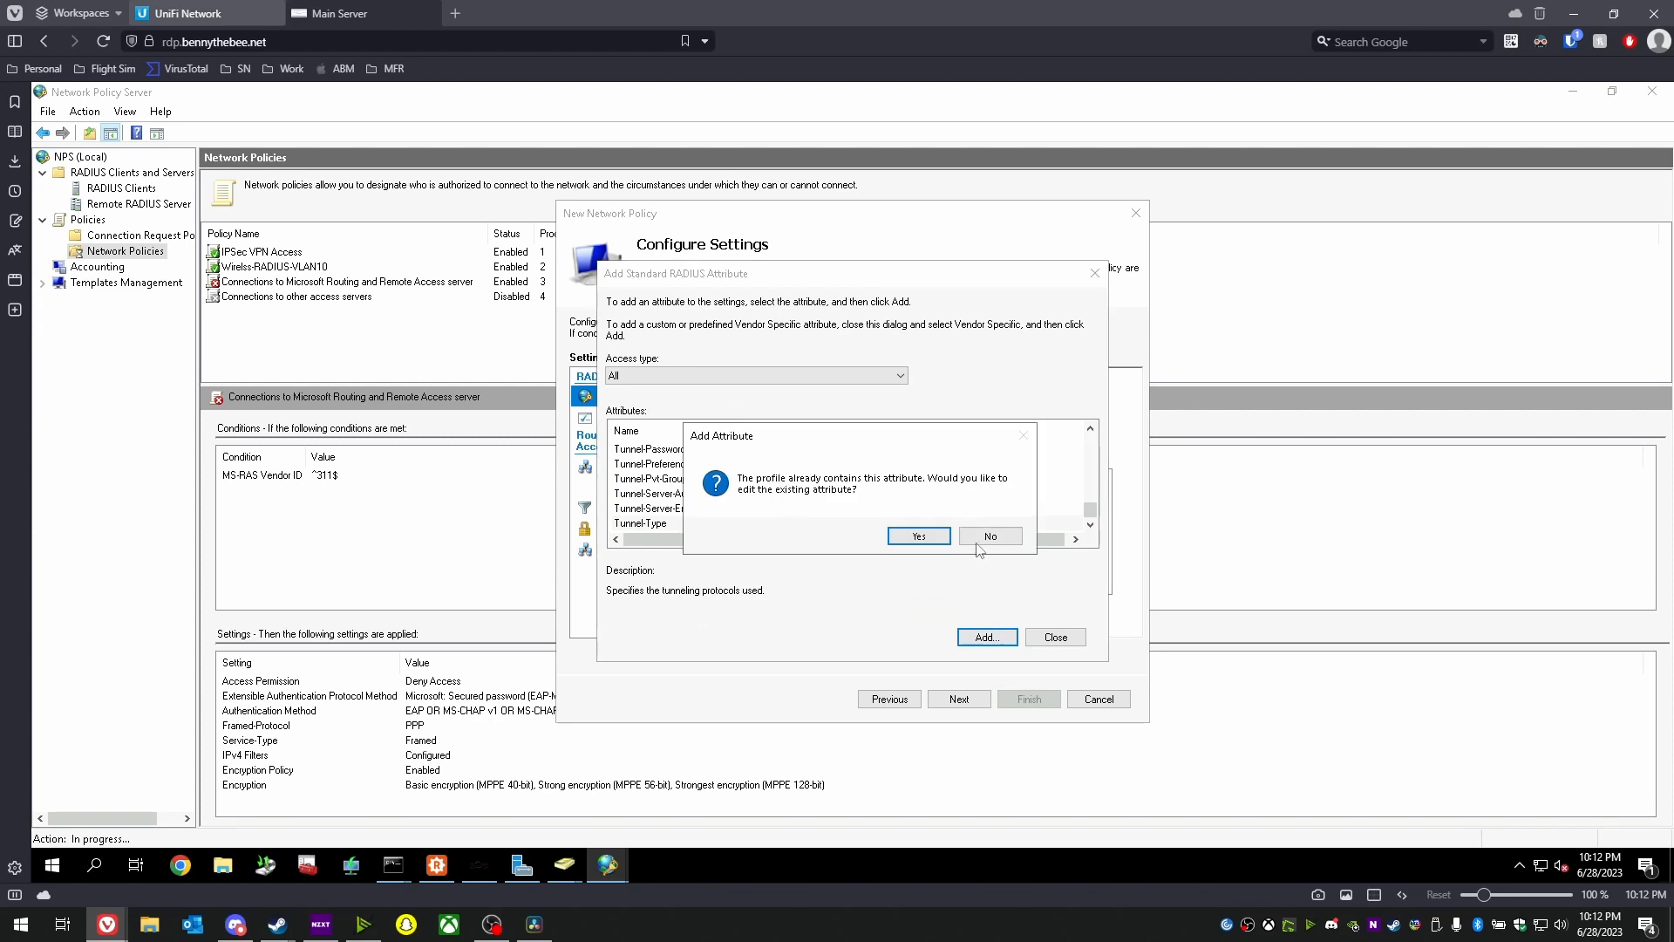
pyautogui.click(977, 542)
# - Add Tunnel-Pvt-Group-ID 2 and Tunnel-Medium-Type 802 attributes
pyautogui.click(663, 479)
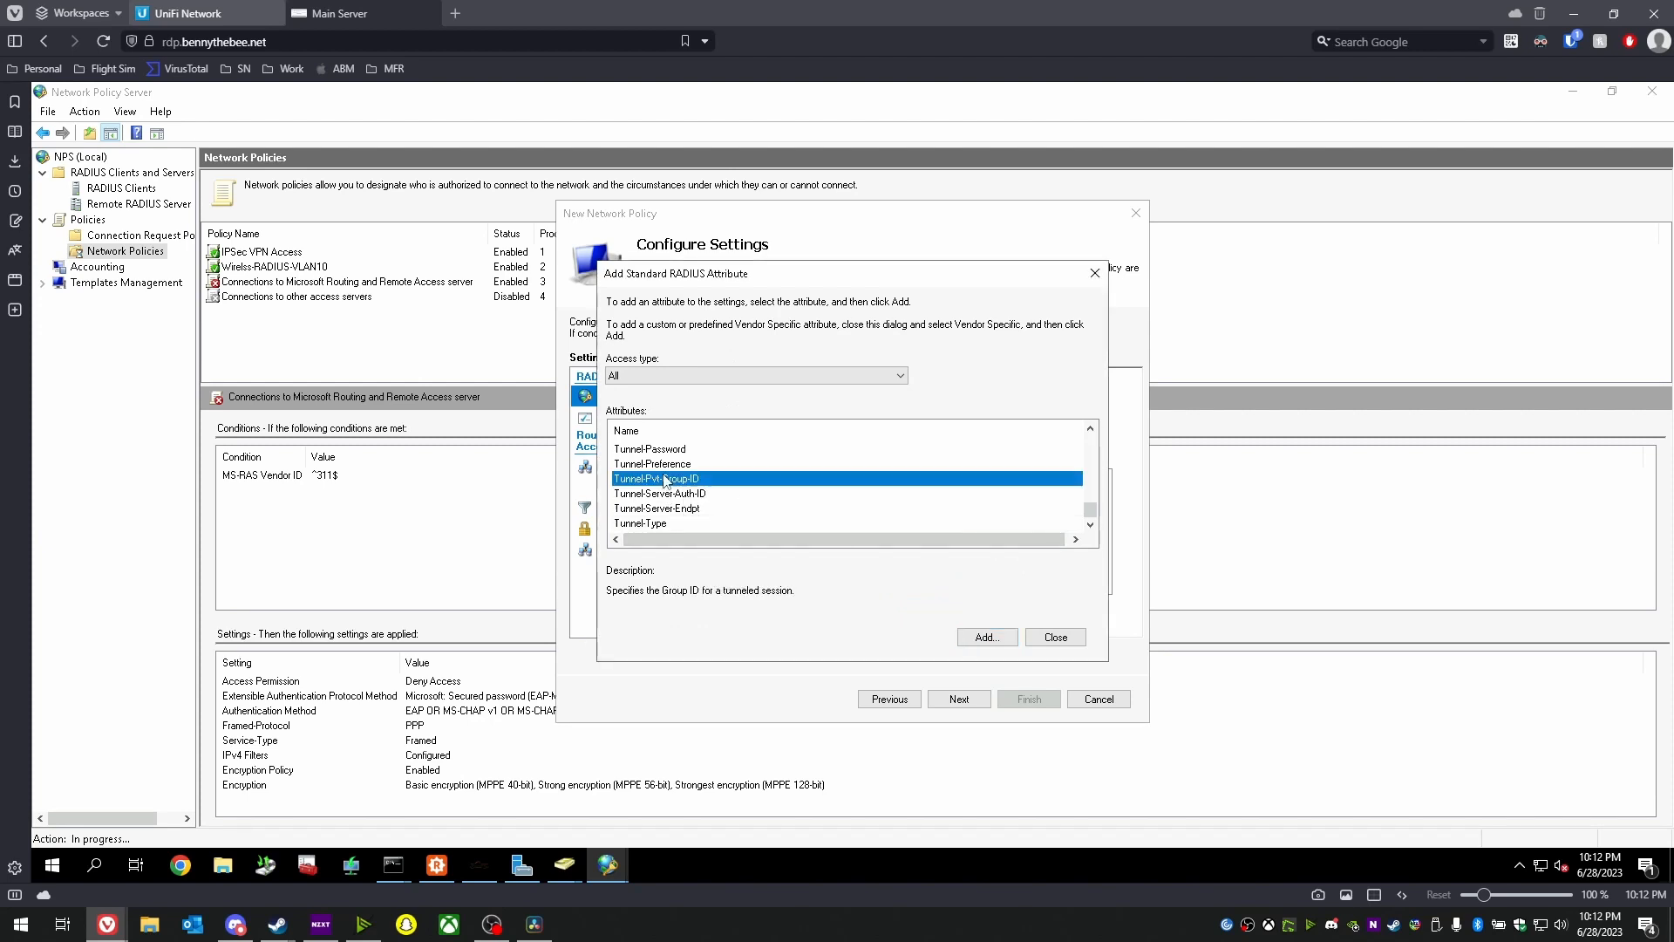
pyautogui.click(996, 637)
pyautogui.click(991, 457)
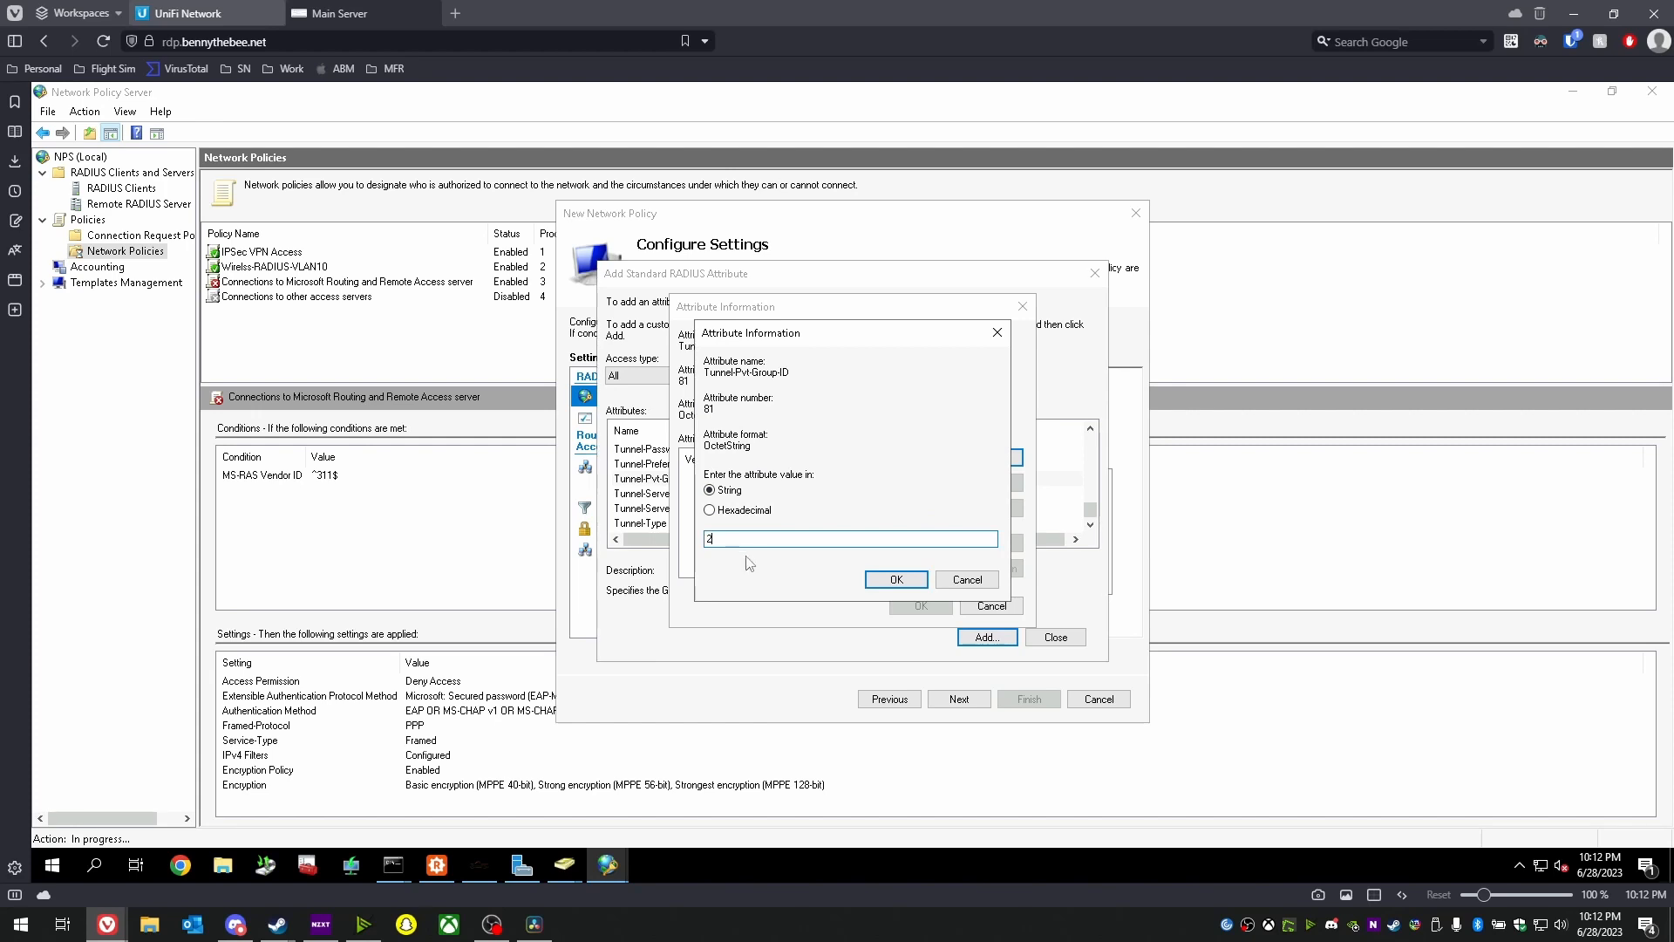
pyautogui.click(896, 579)
pyautogui.click(920, 605)
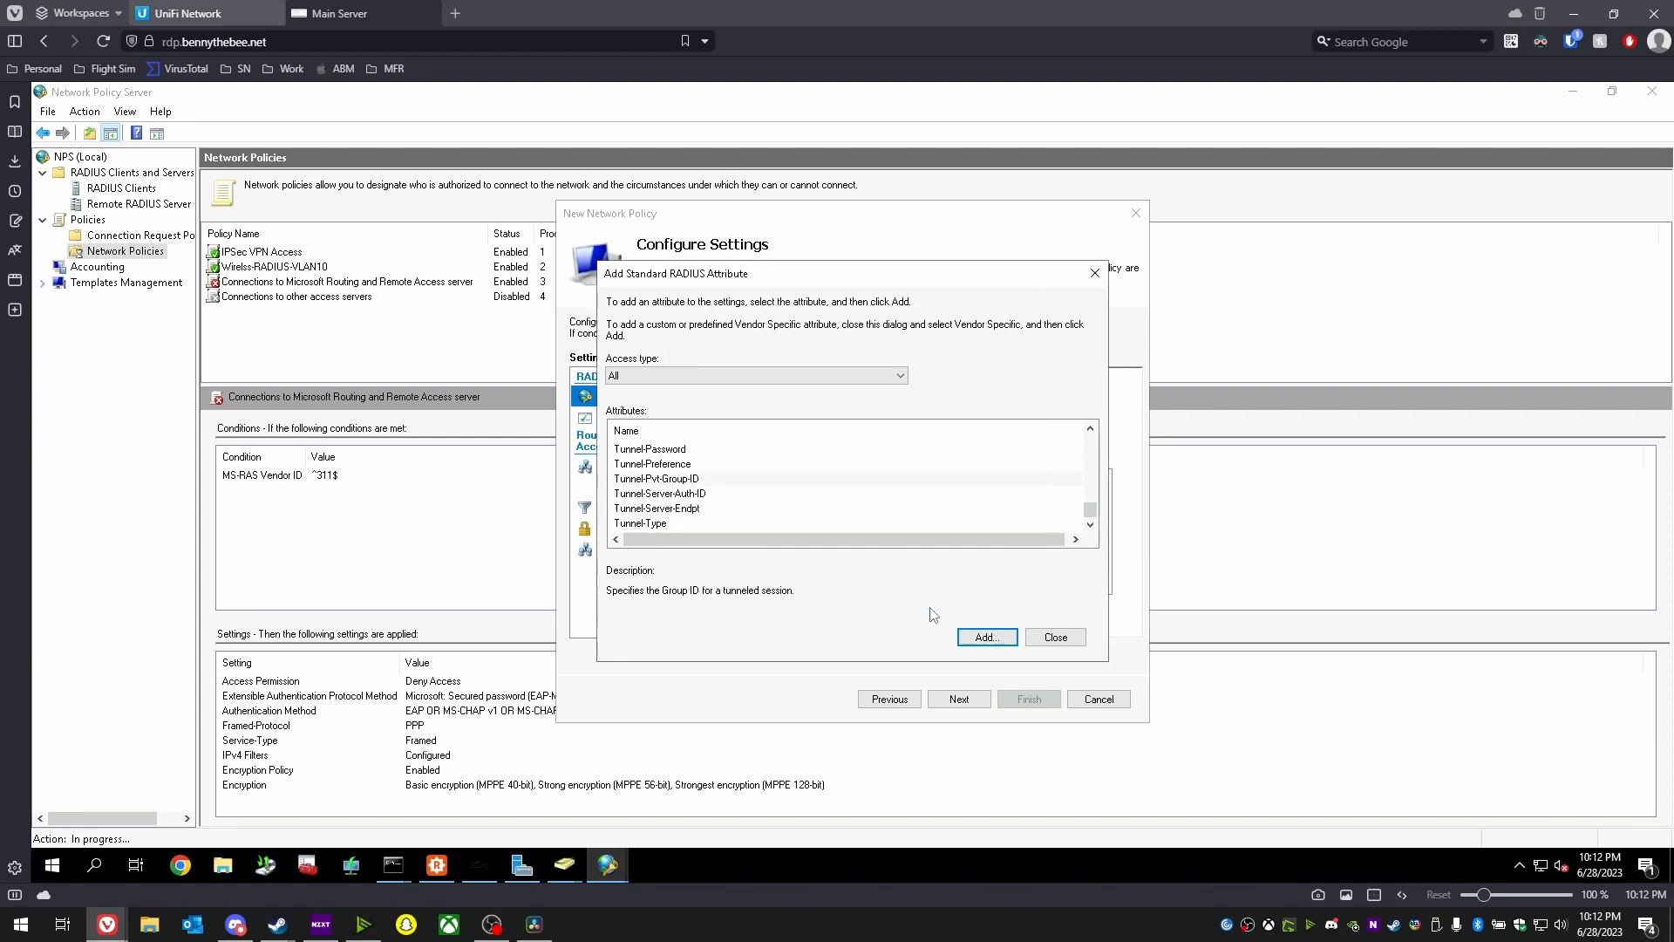
pyautogui.scroll(1, 723, 501)
pyautogui.click(698, 485)
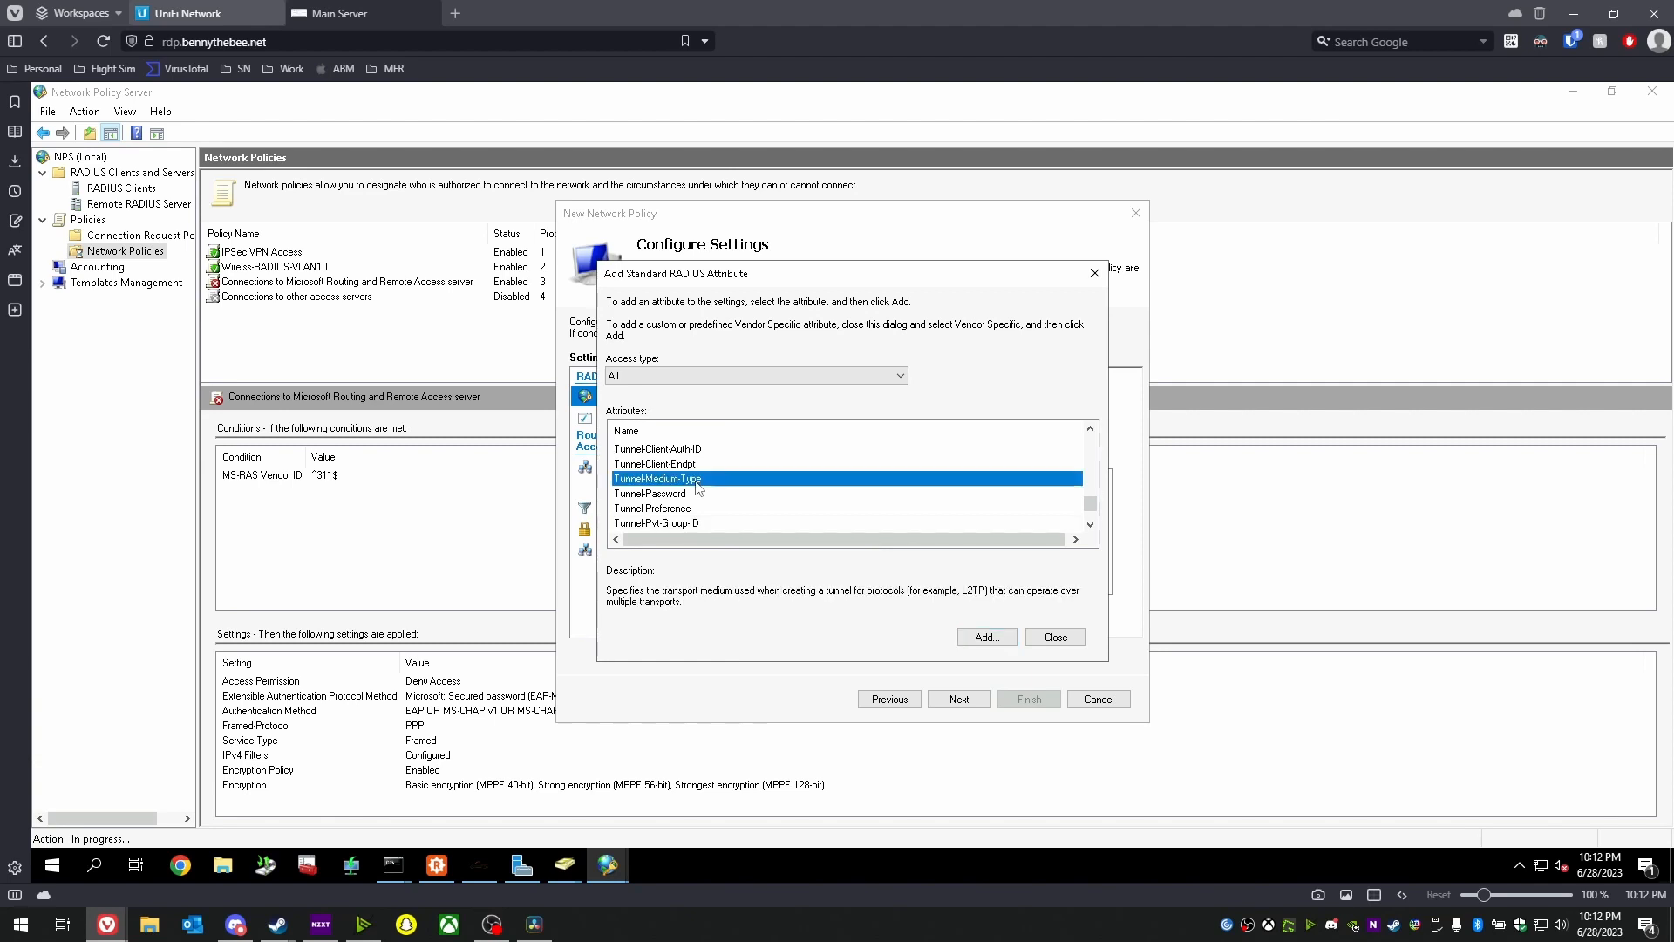
pyautogui.click(986, 636)
pyautogui.click(991, 457)
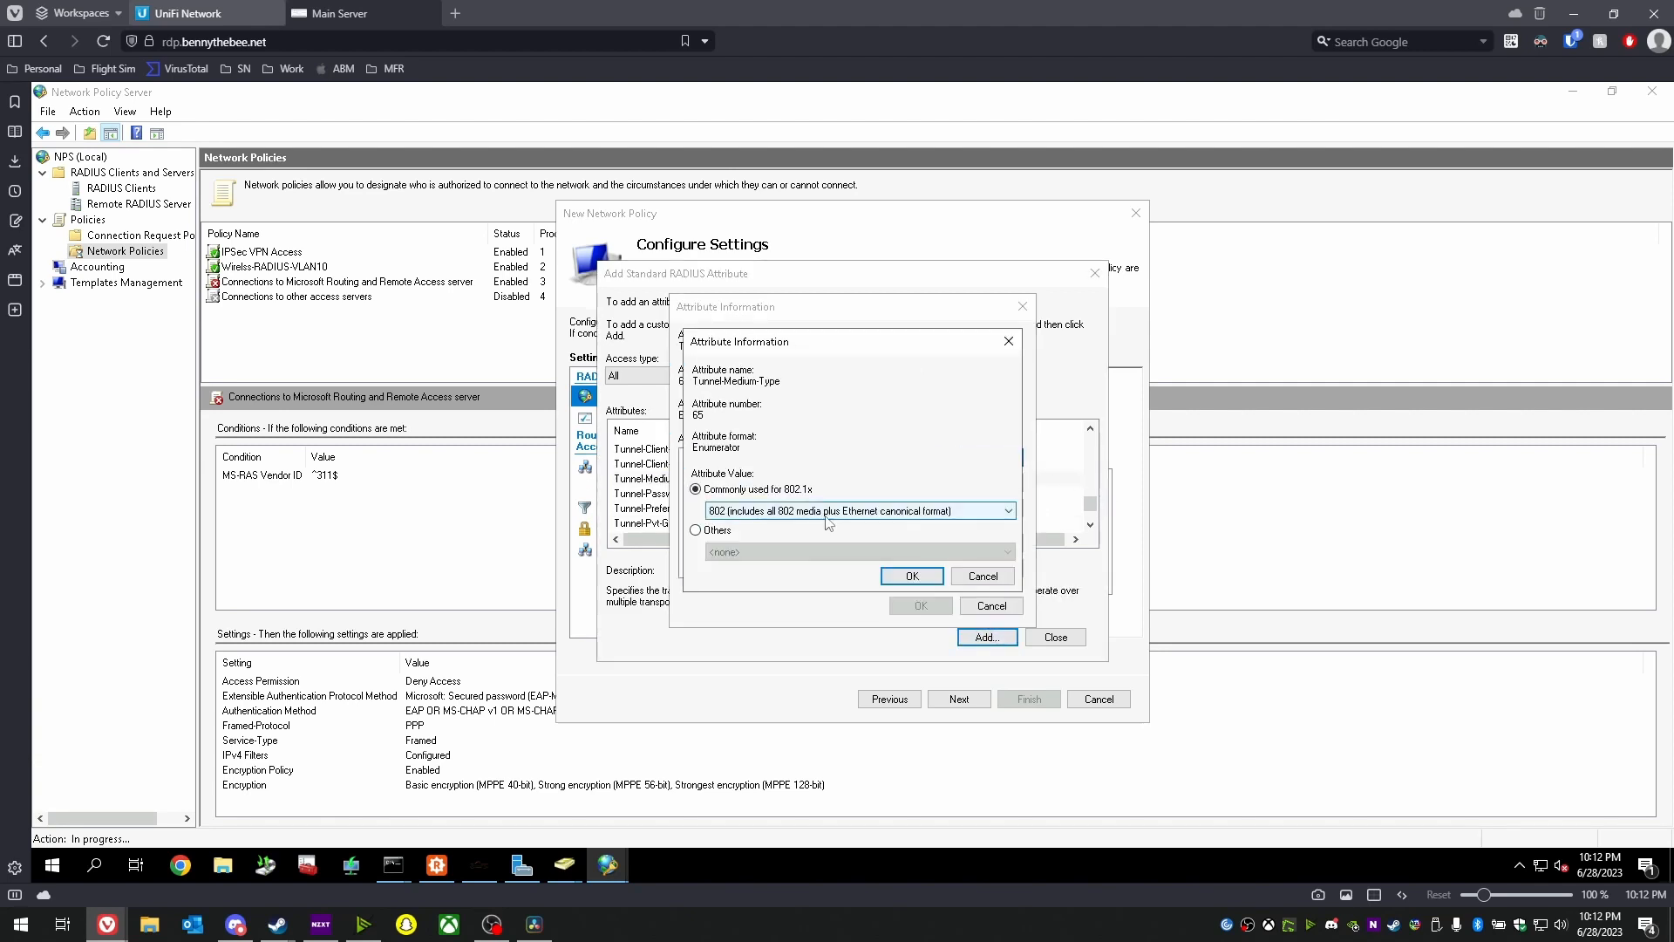
pyautogui.click(912, 577)
pyautogui.click(921, 605)
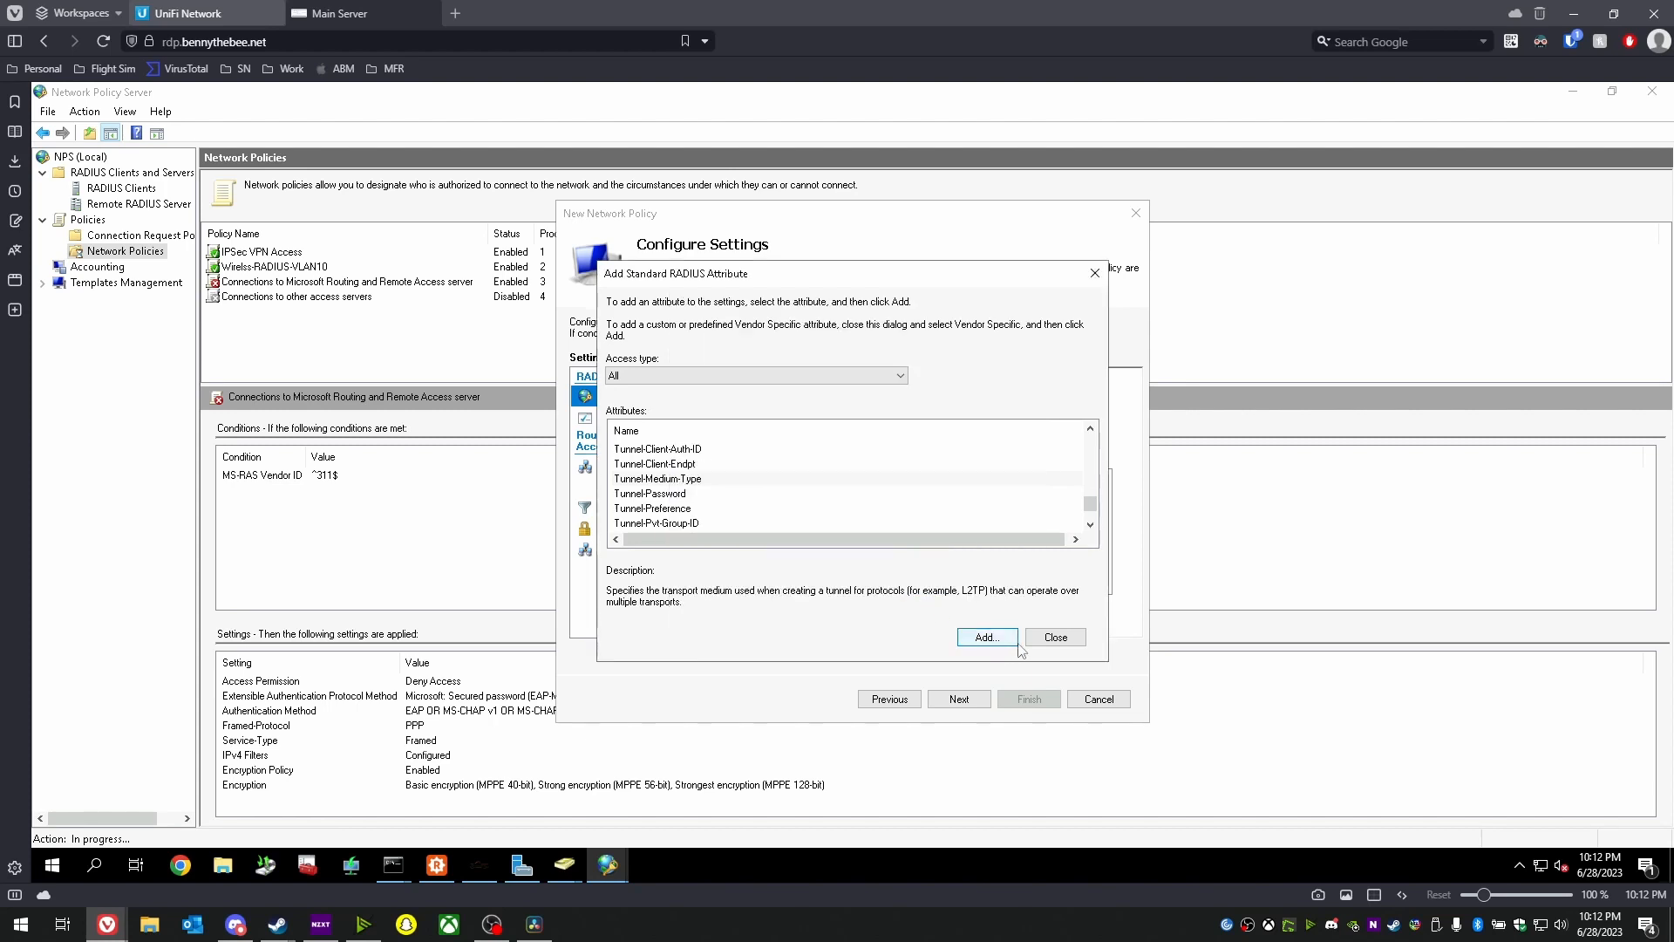
pyautogui.click(1056, 636)
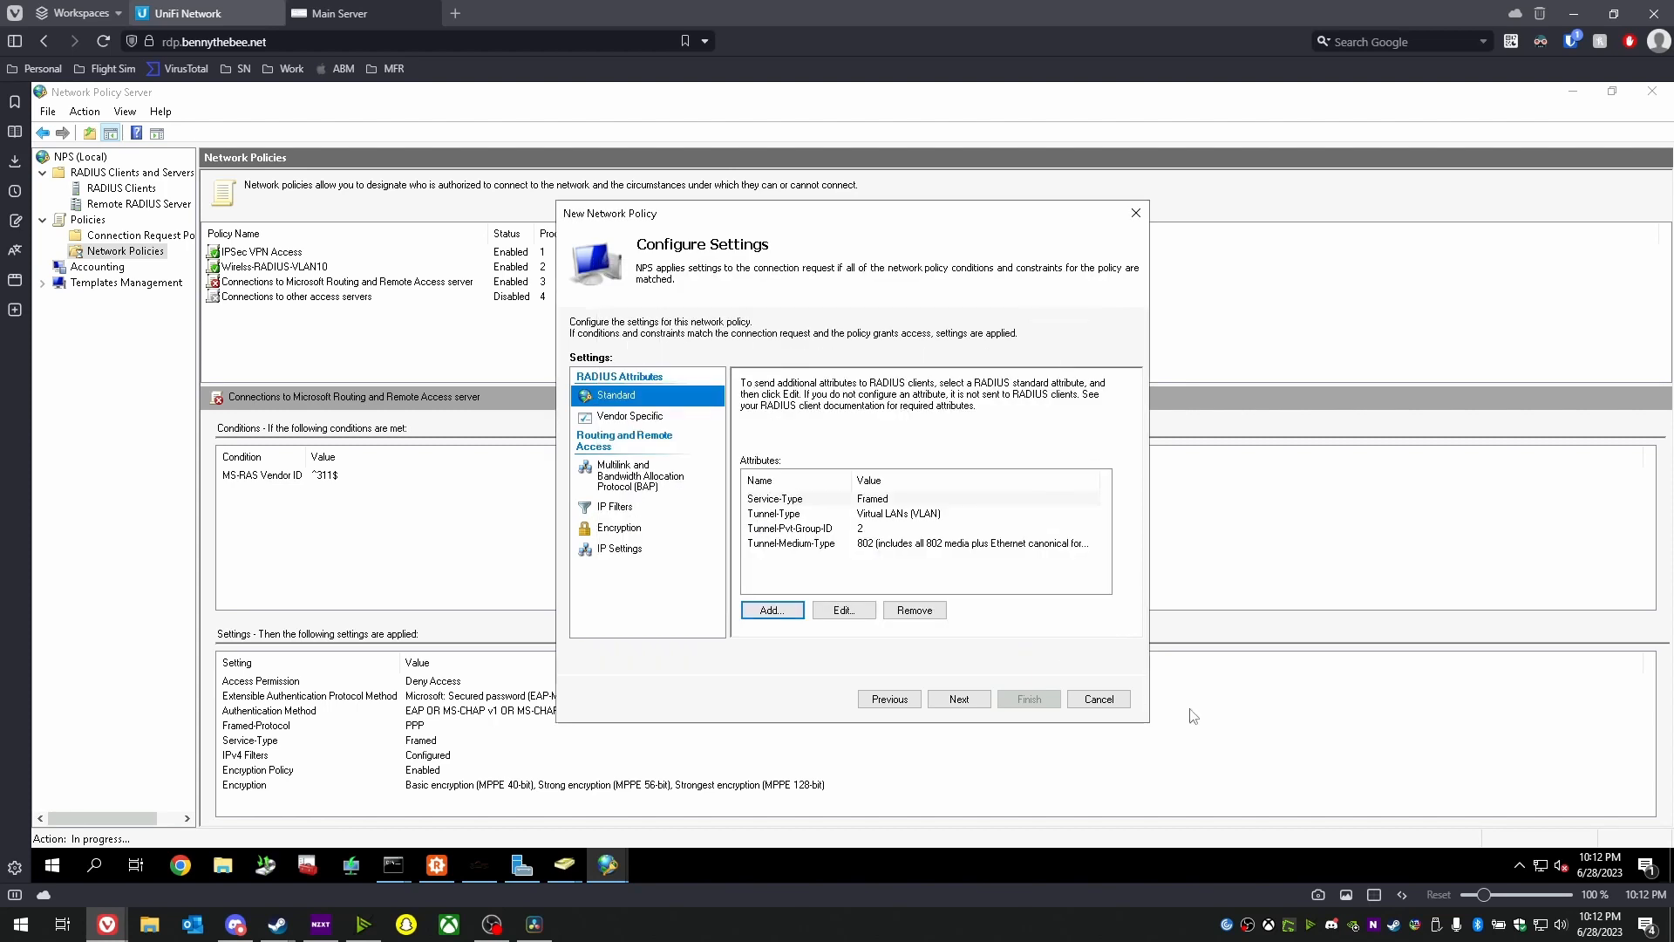
# - Uncheck the no-encryption option and finish creating the Wireless-RADIUS-VLAN2 policy
pyautogui.click(621, 528)
pyautogui.click(807, 593)
pyautogui.click(959, 699)
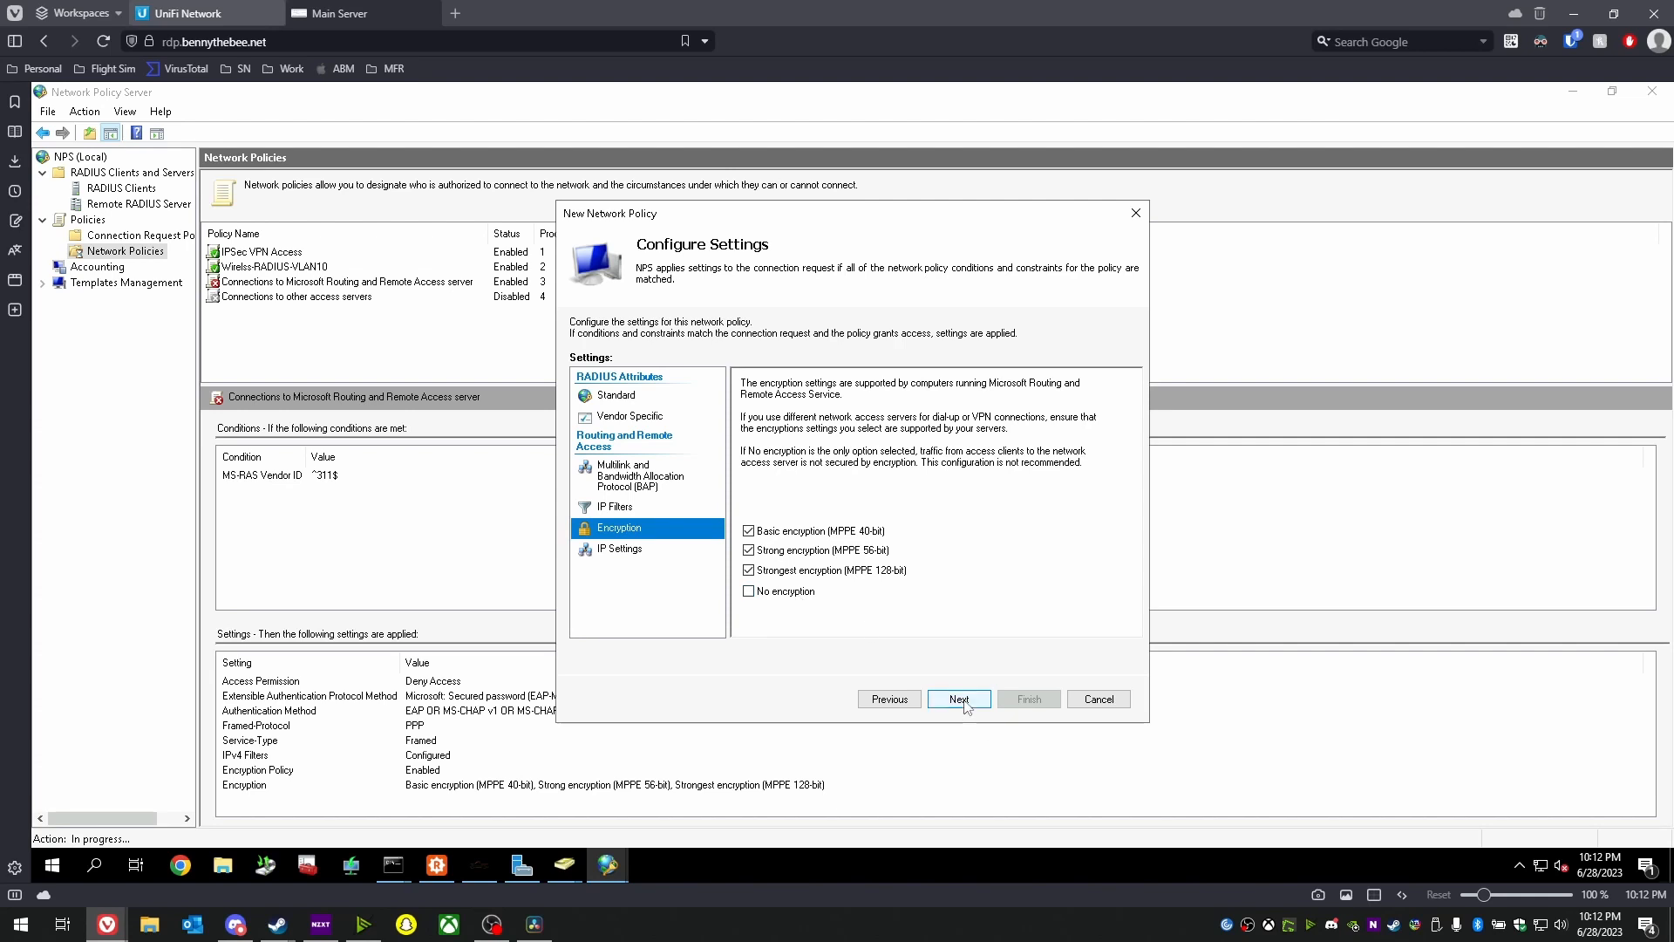
pyautogui.click(1027, 700)
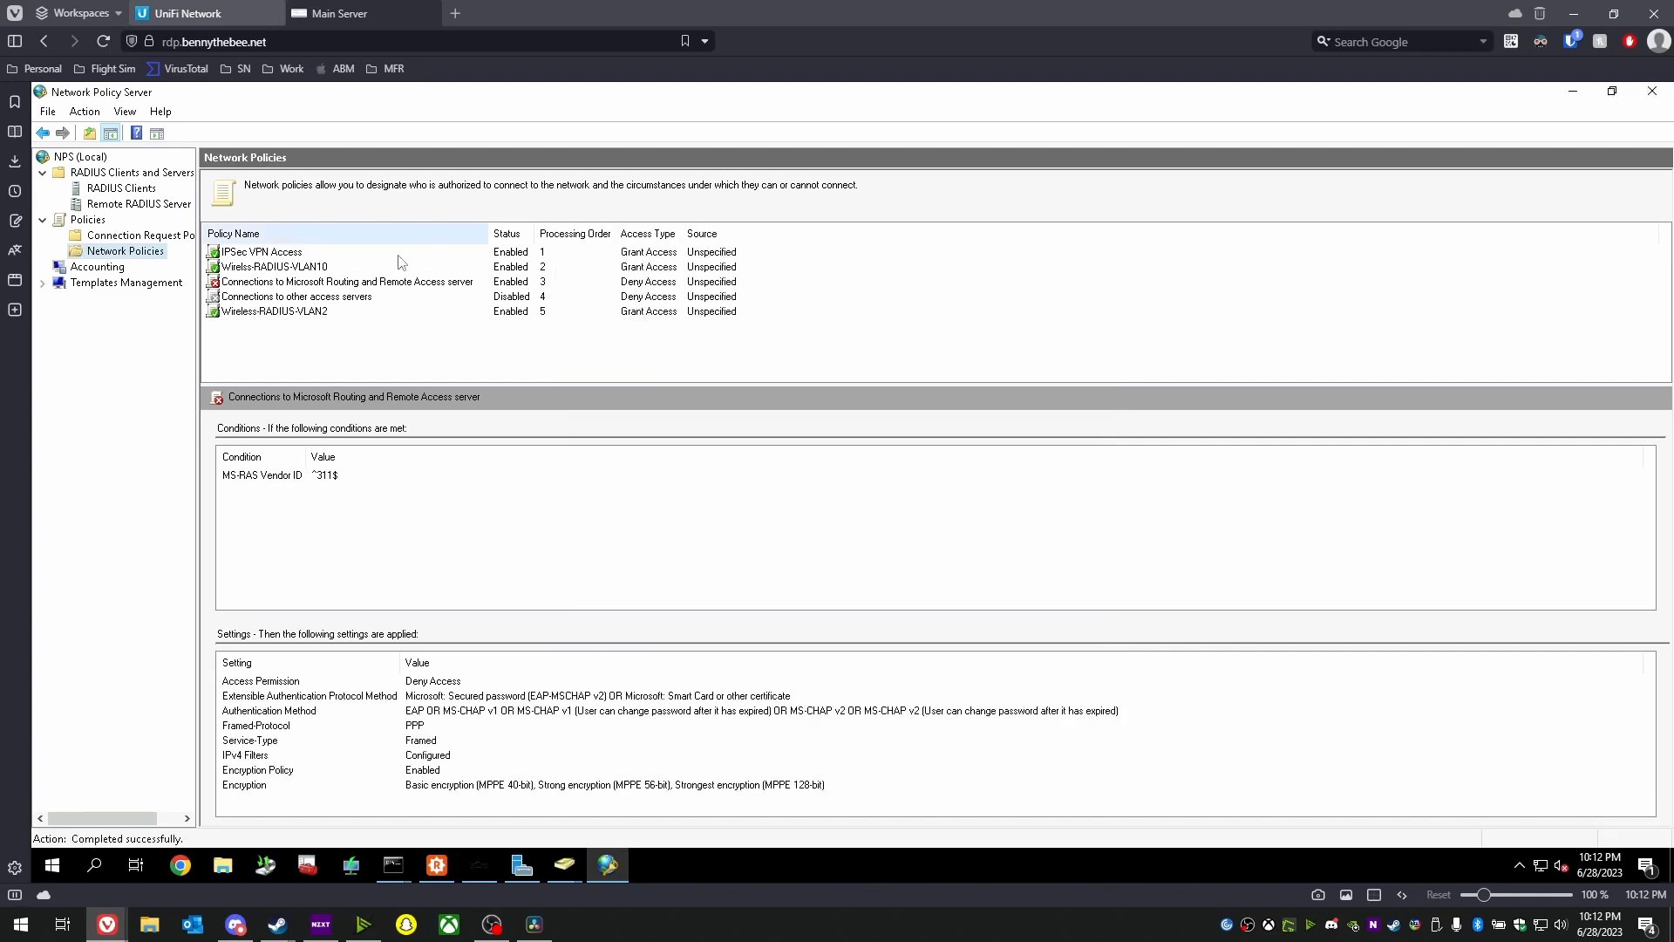
# - Move Wireless-RADIUS-VLAN2 up twice to processing order 3
pyautogui.rightClick(301, 312)
pyautogui.click(349, 321)
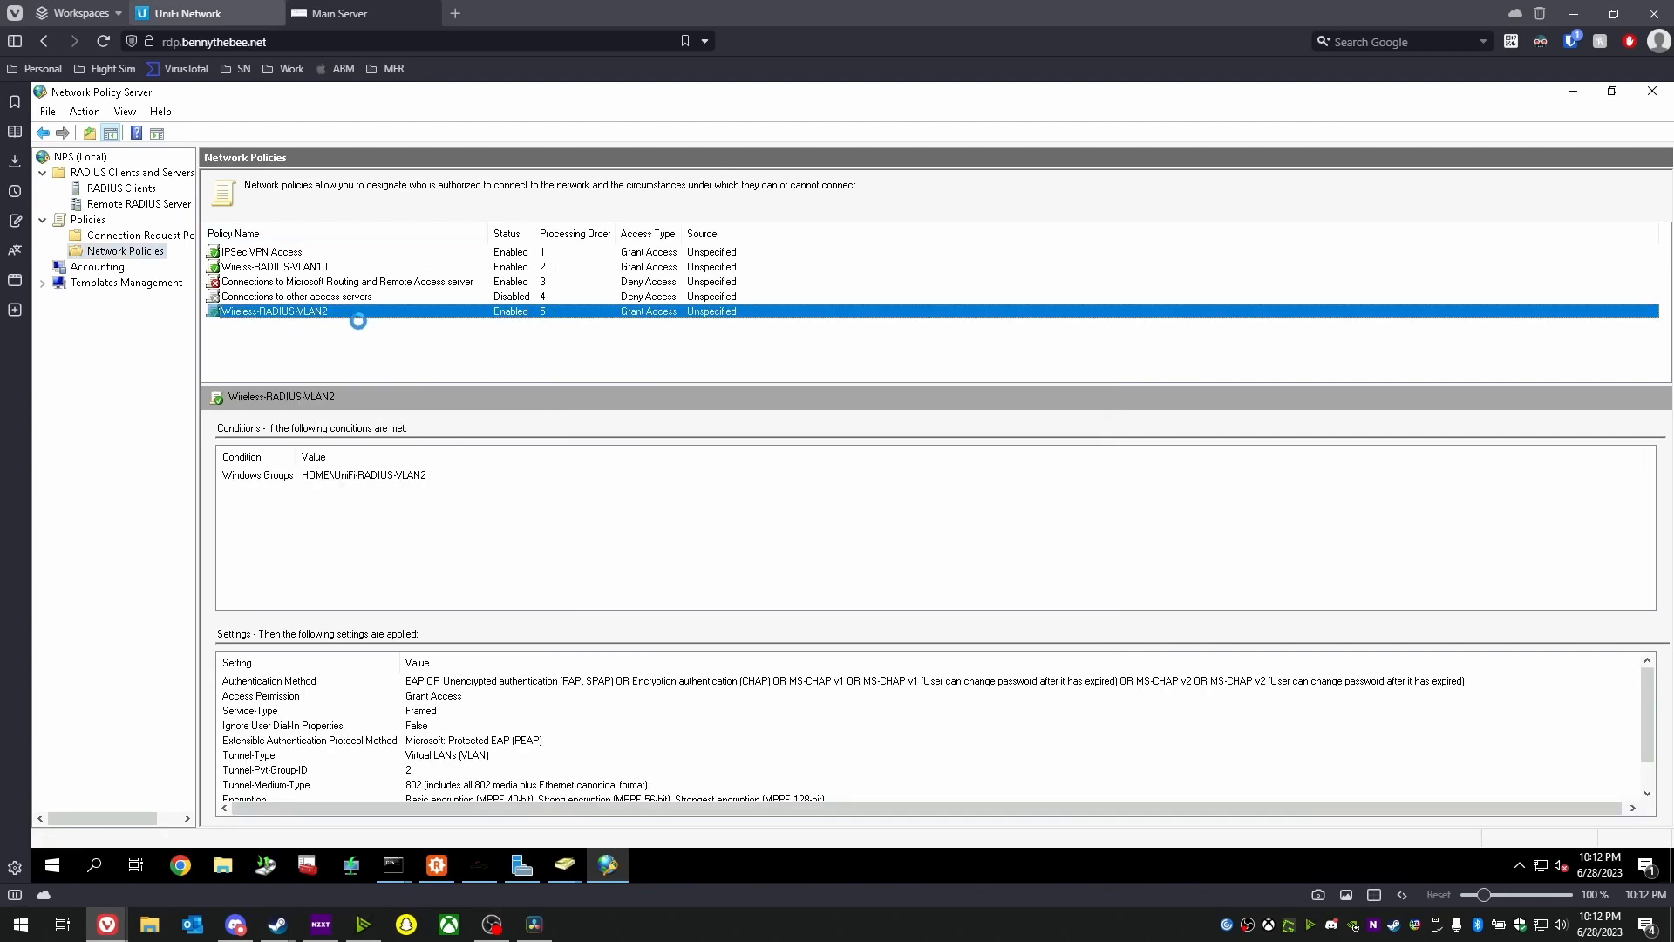
pyautogui.rightClick(326, 296)
pyautogui.click(416, 302)
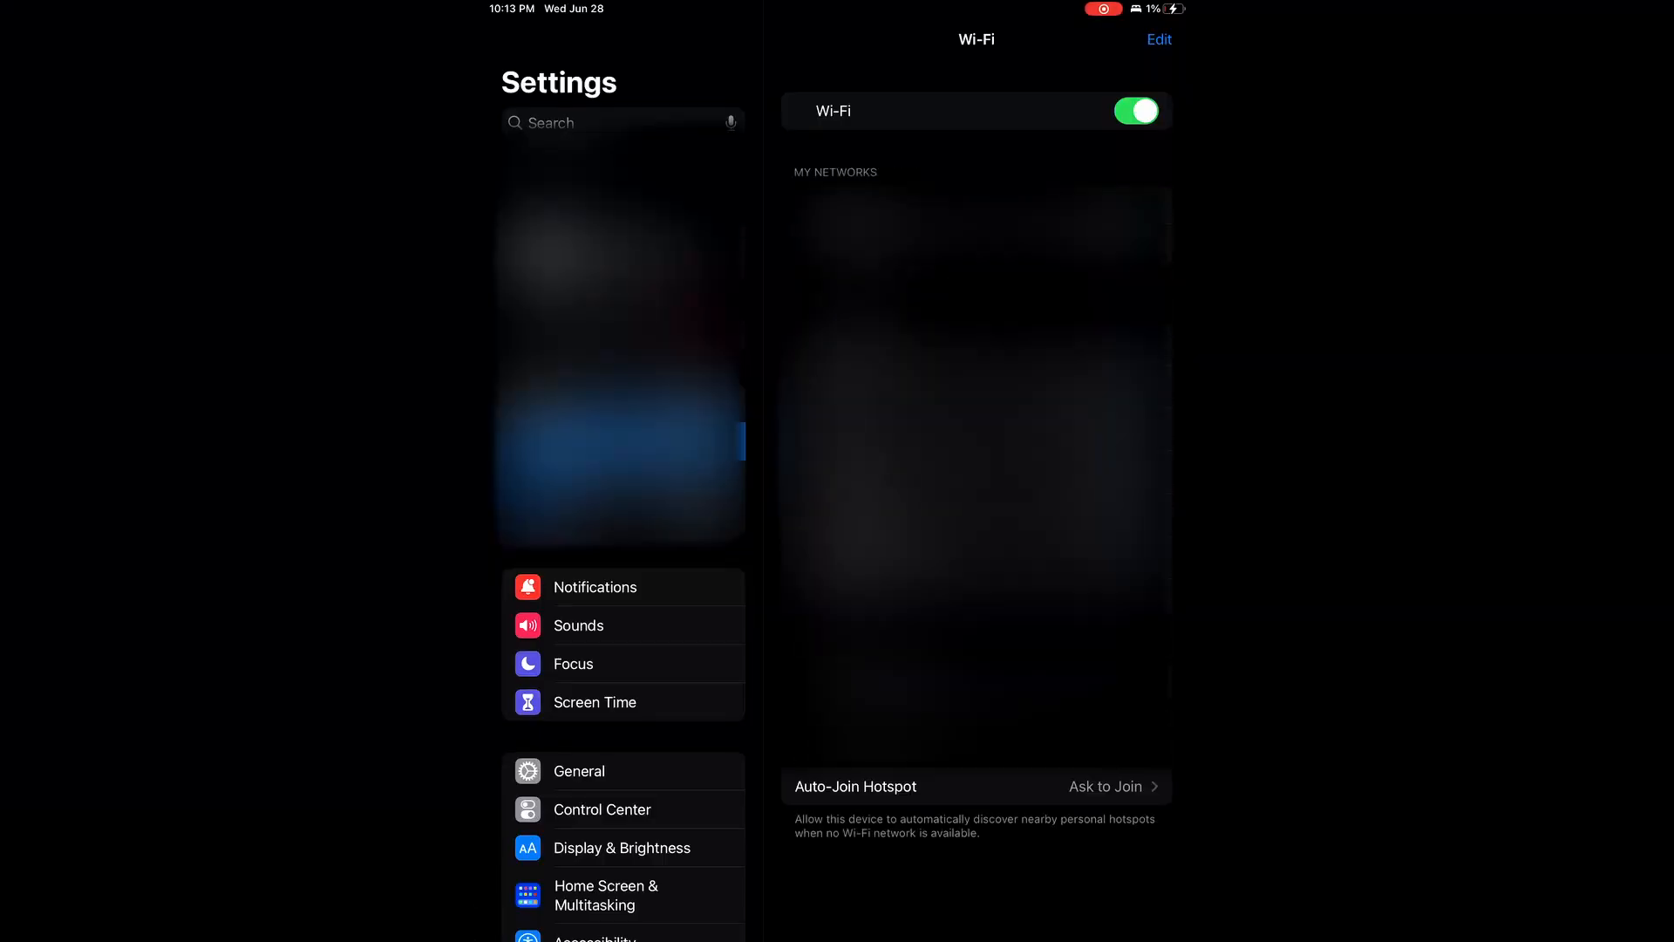
# - Join Benny-Test with Private Wi-Fi Address off, cancelling the voucher Log In sheet
pyautogui.click(1149, 345)
pyautogui.click(1136, 179)
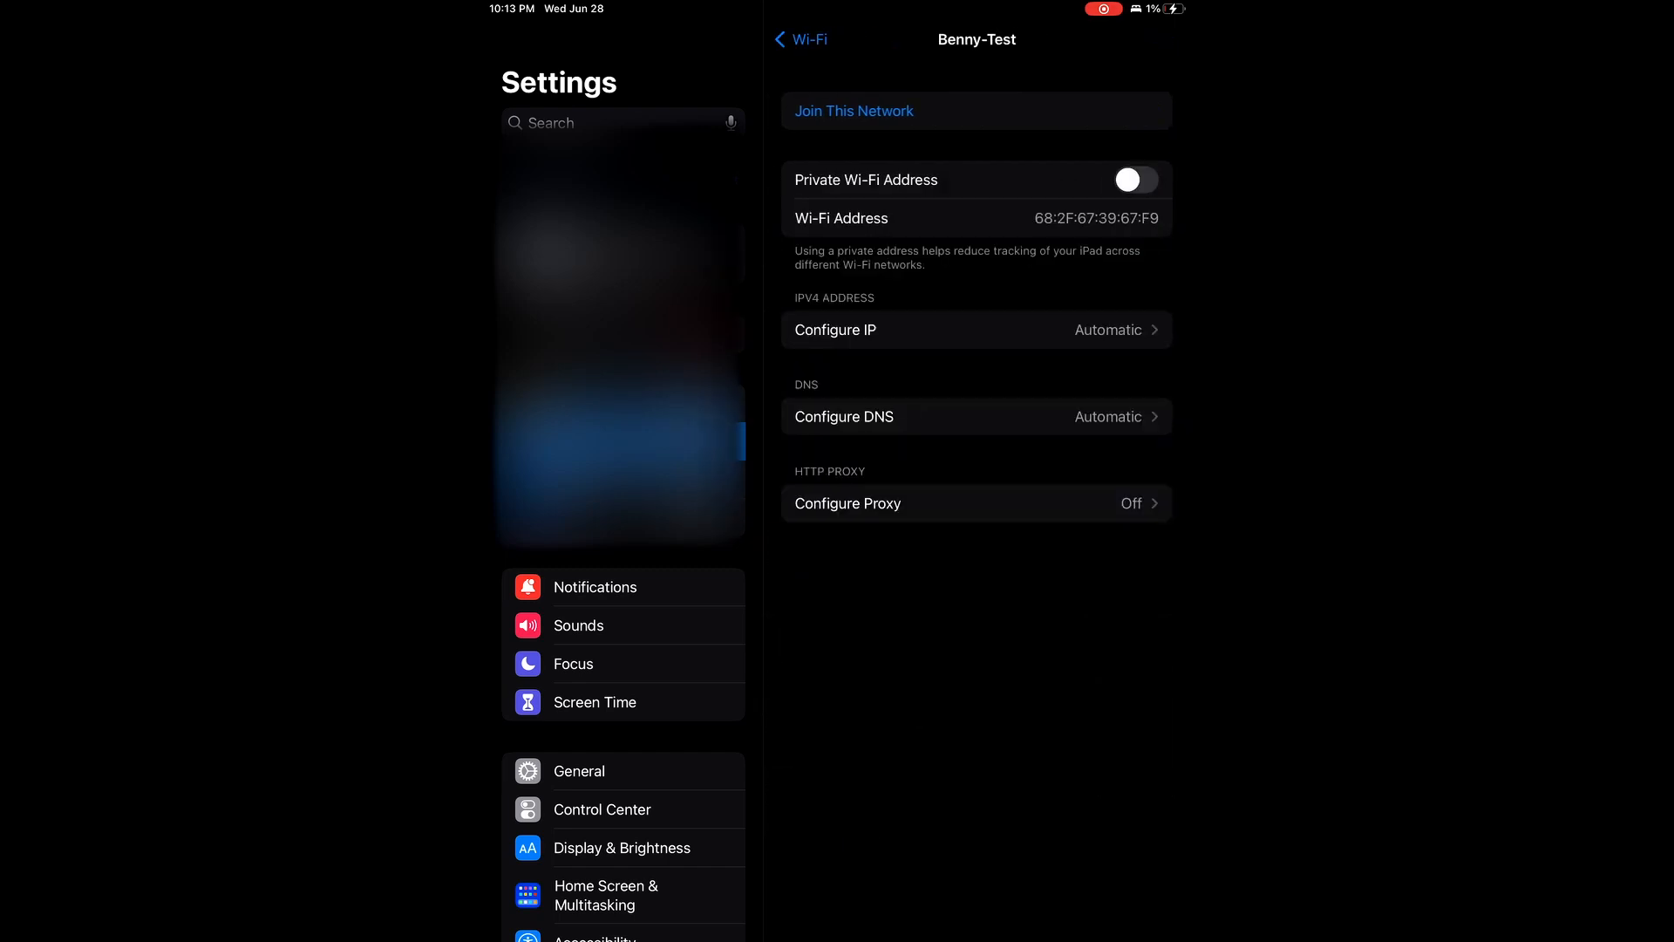
pyautogui.click(854, 111)
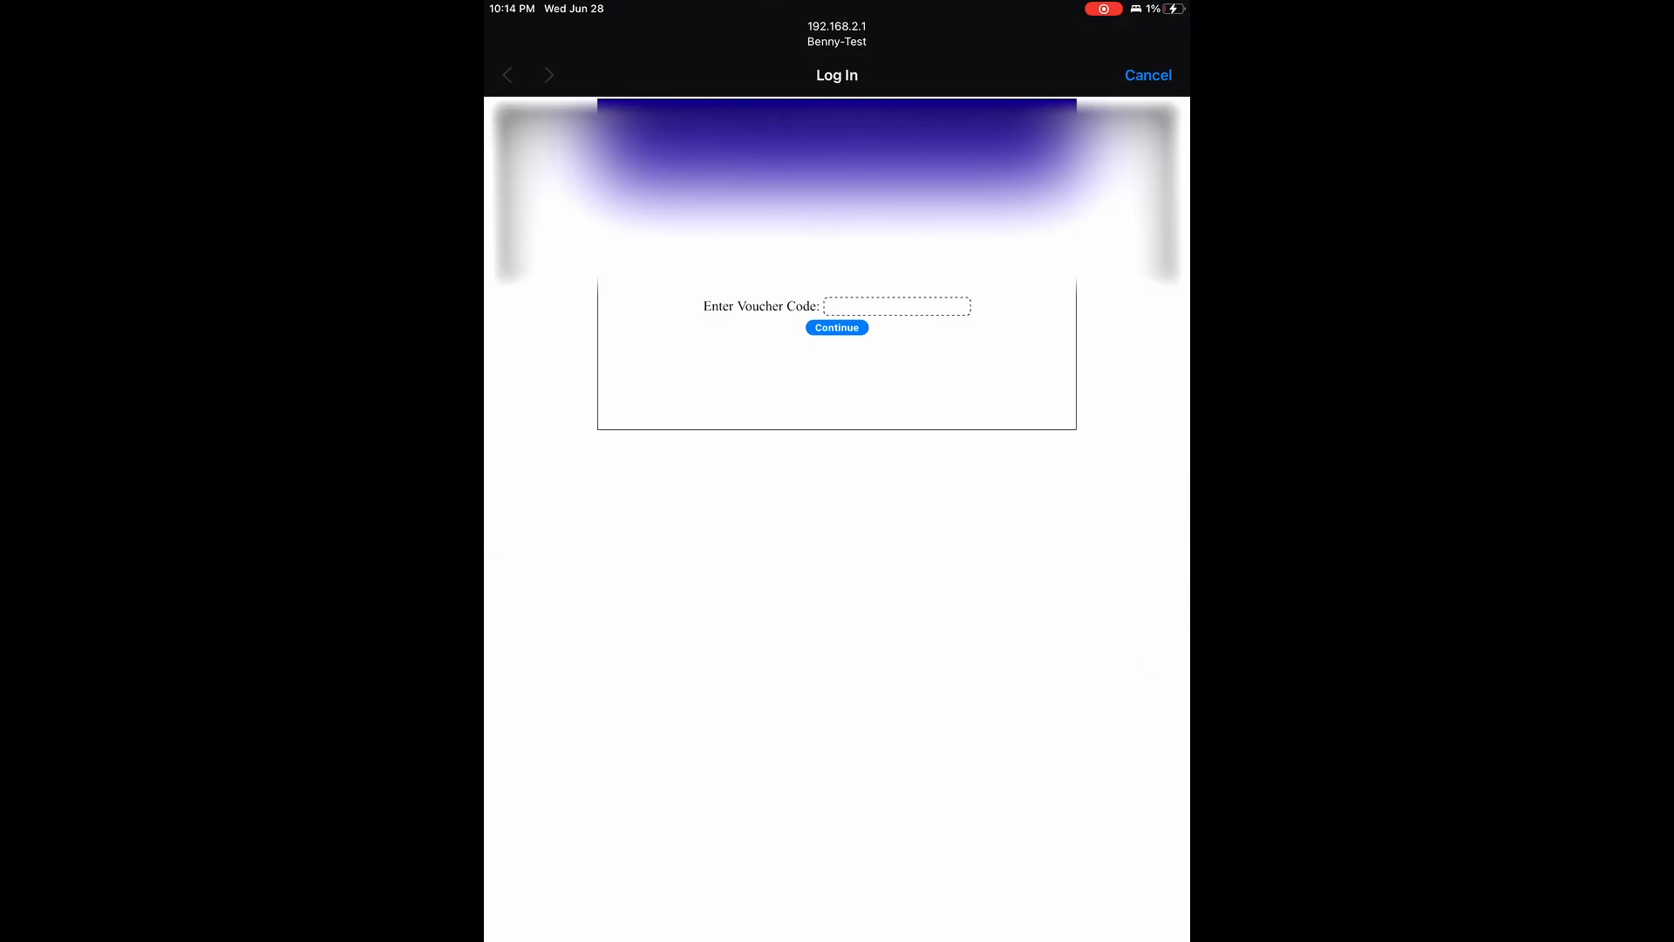
pyautogui.click(1148, 75)
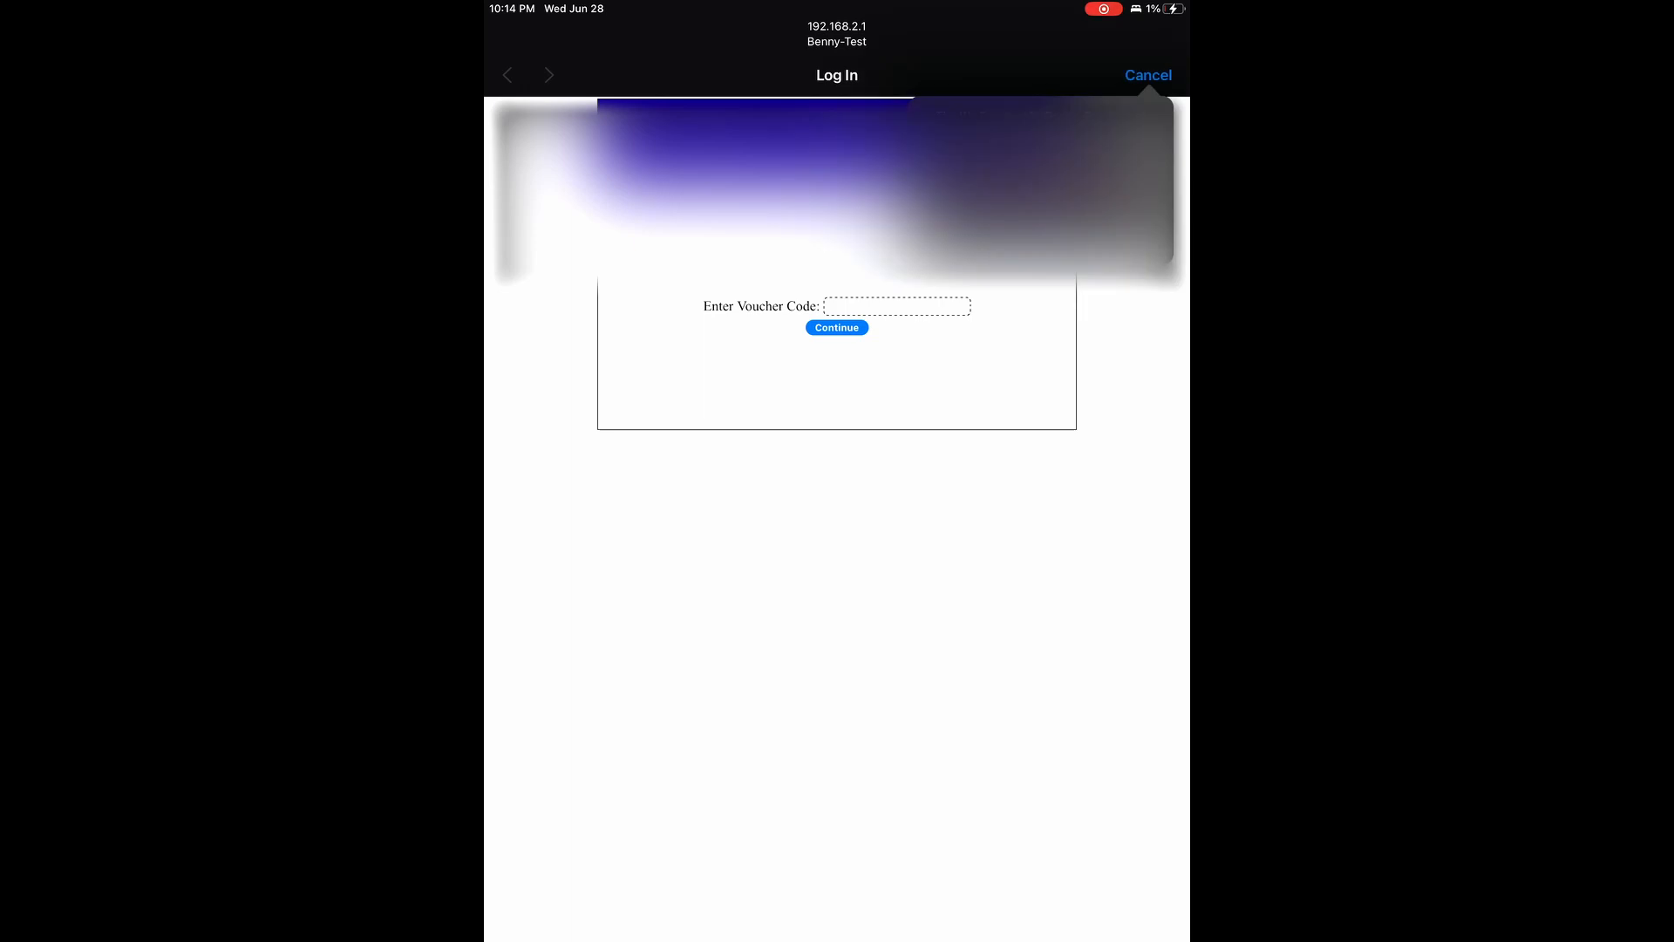
pyautogui.click(1041, 188)
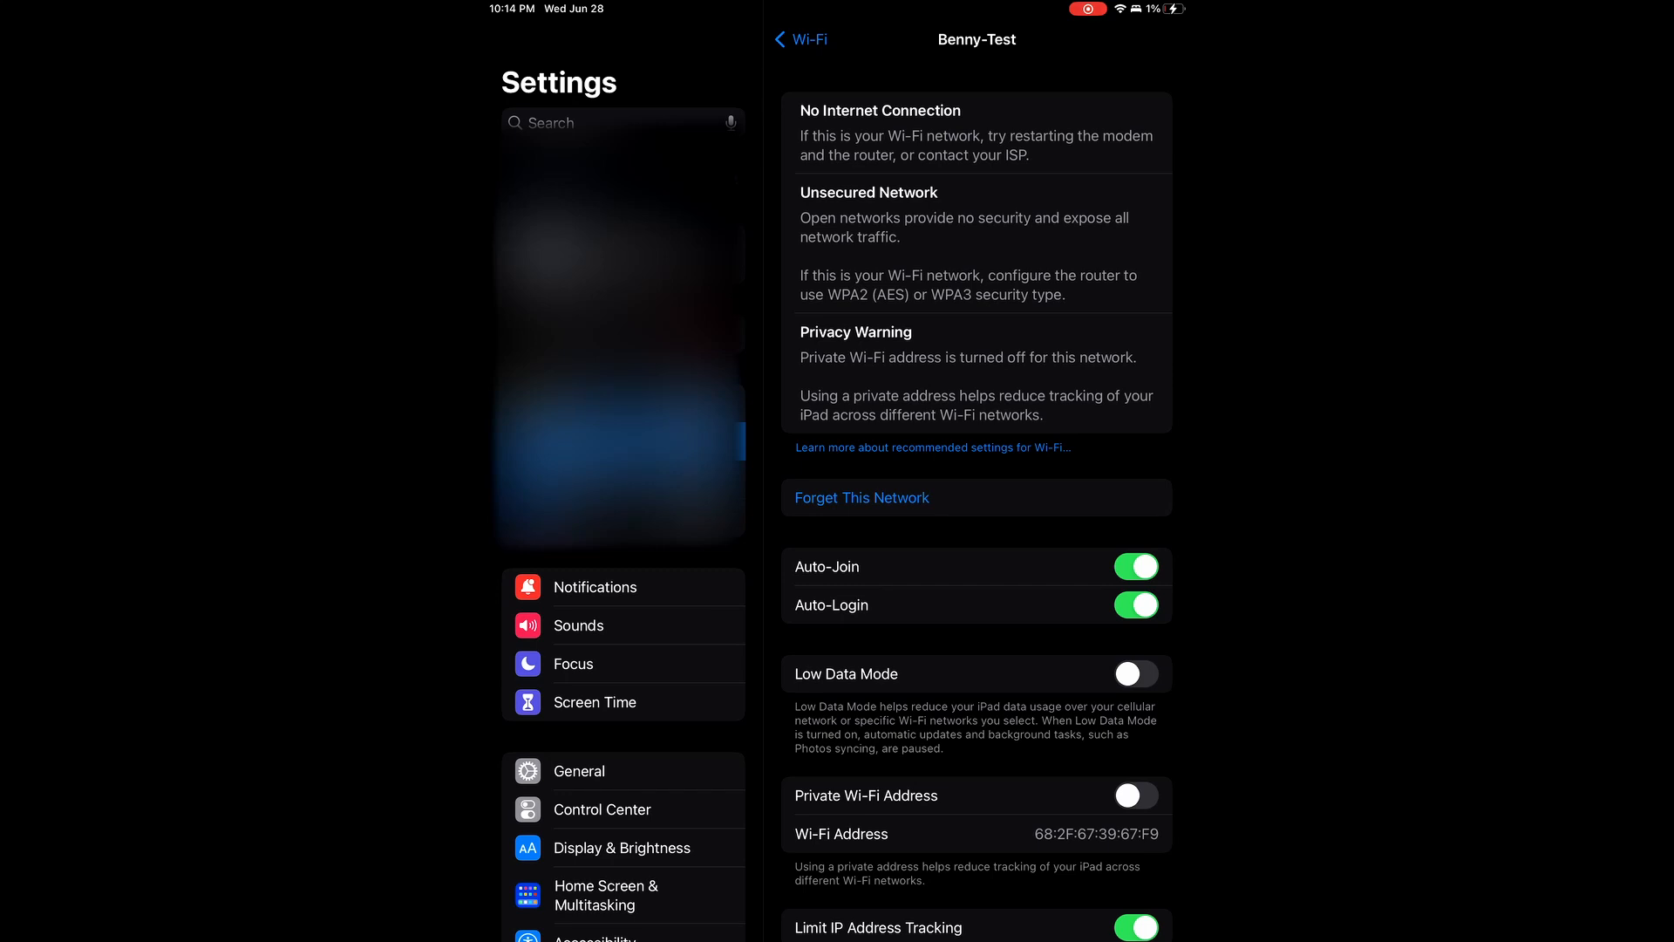
pyautogui.scroll(-3, 976, 502)
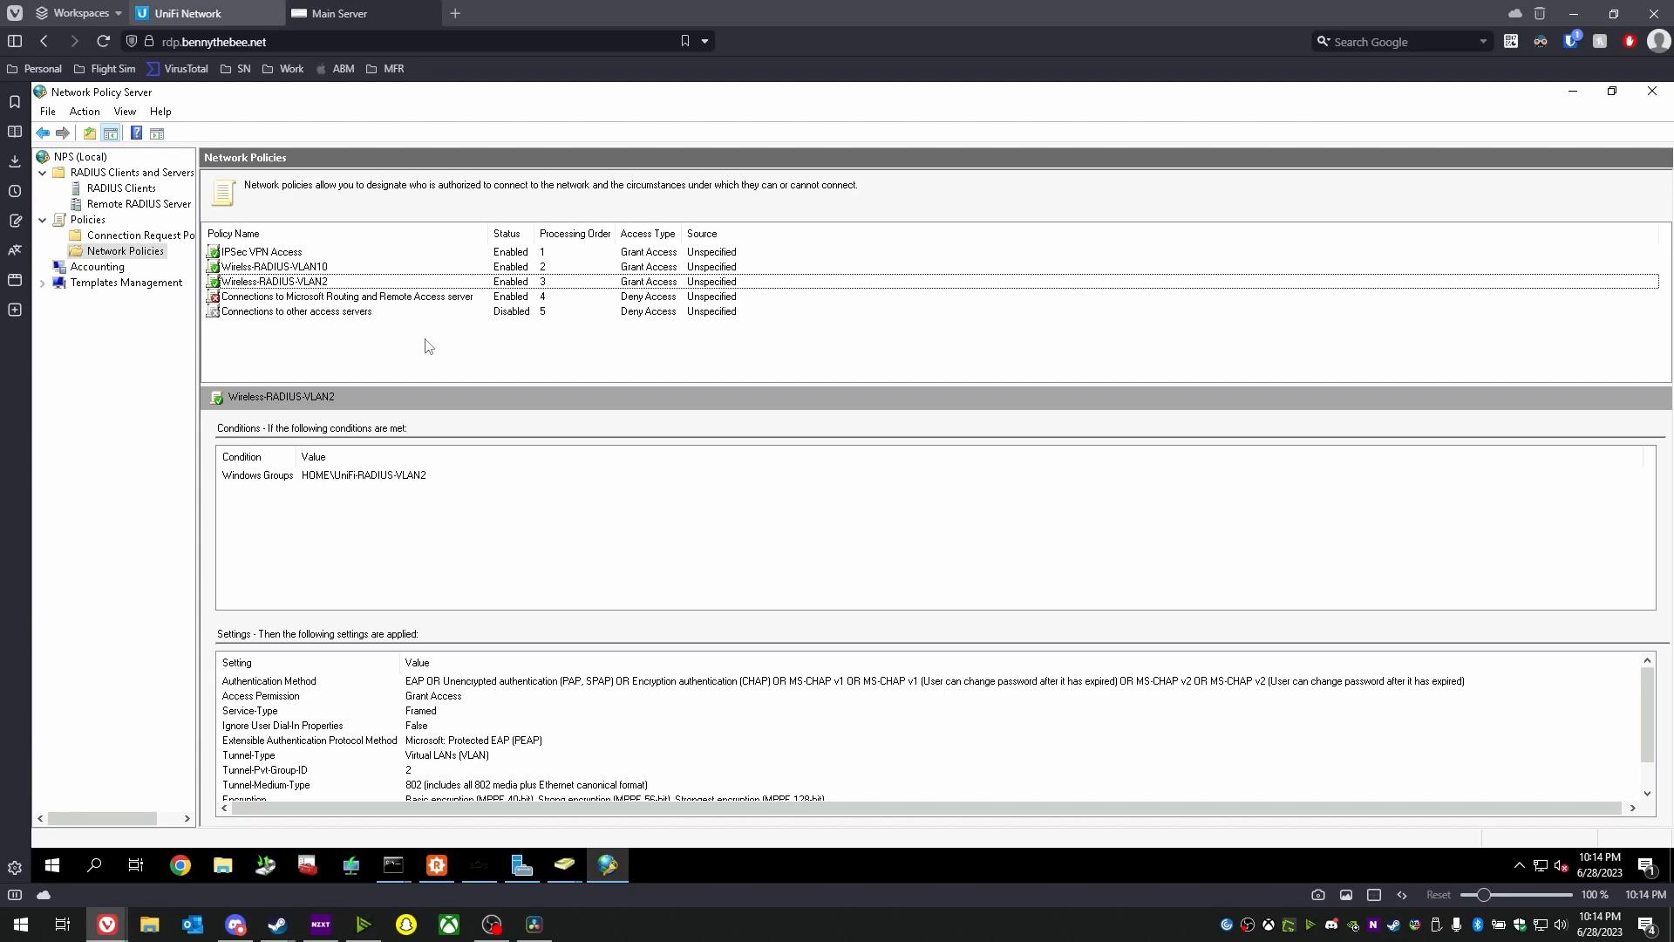
# - Check the Windows Groups condition, then change Tunnel-Pvt-Group-ID to 4 and save the policy
pyautogui.doubleClick(334, 283)
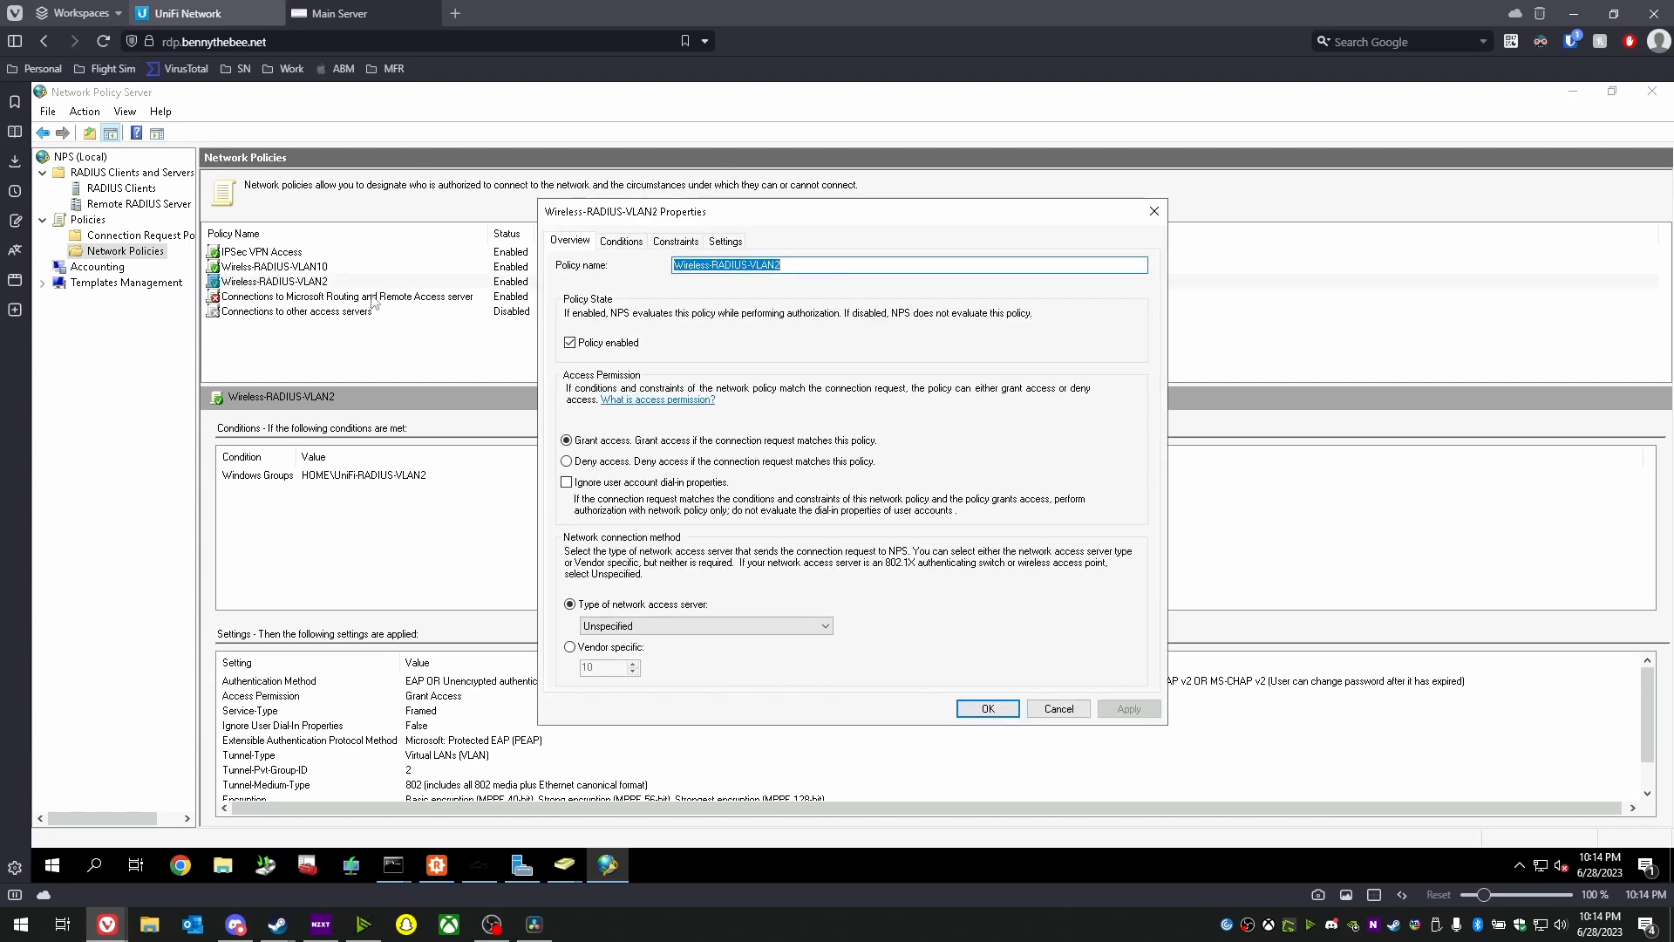
pyautogui.click(615, 242)
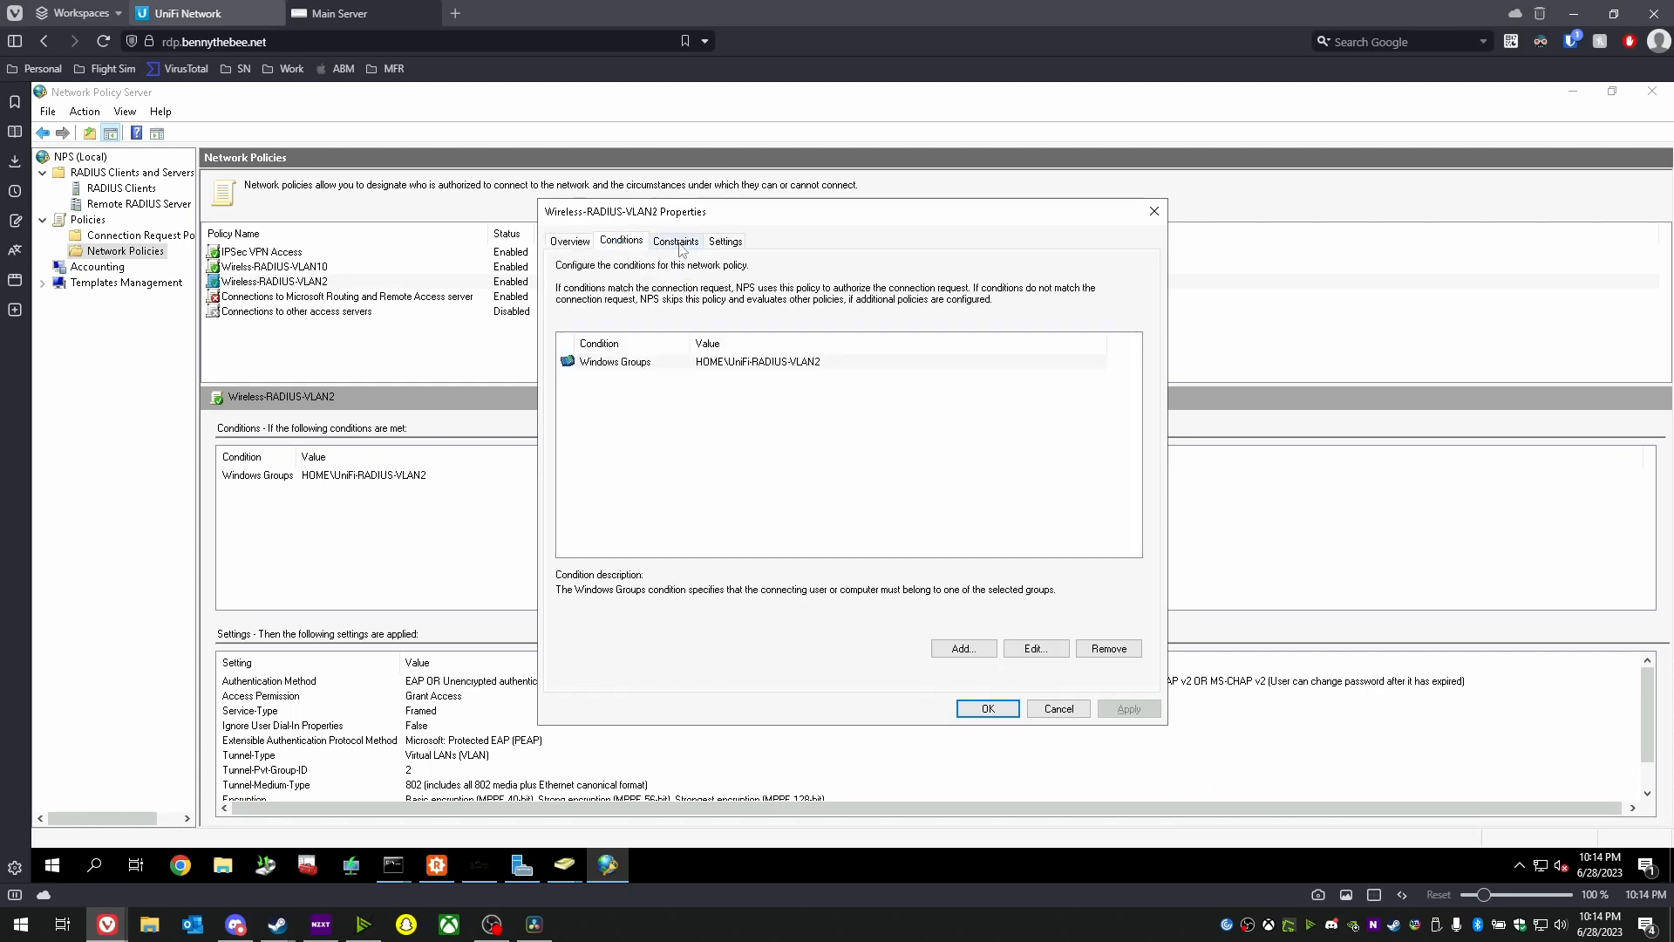
pyautogui.click(1035, 648)
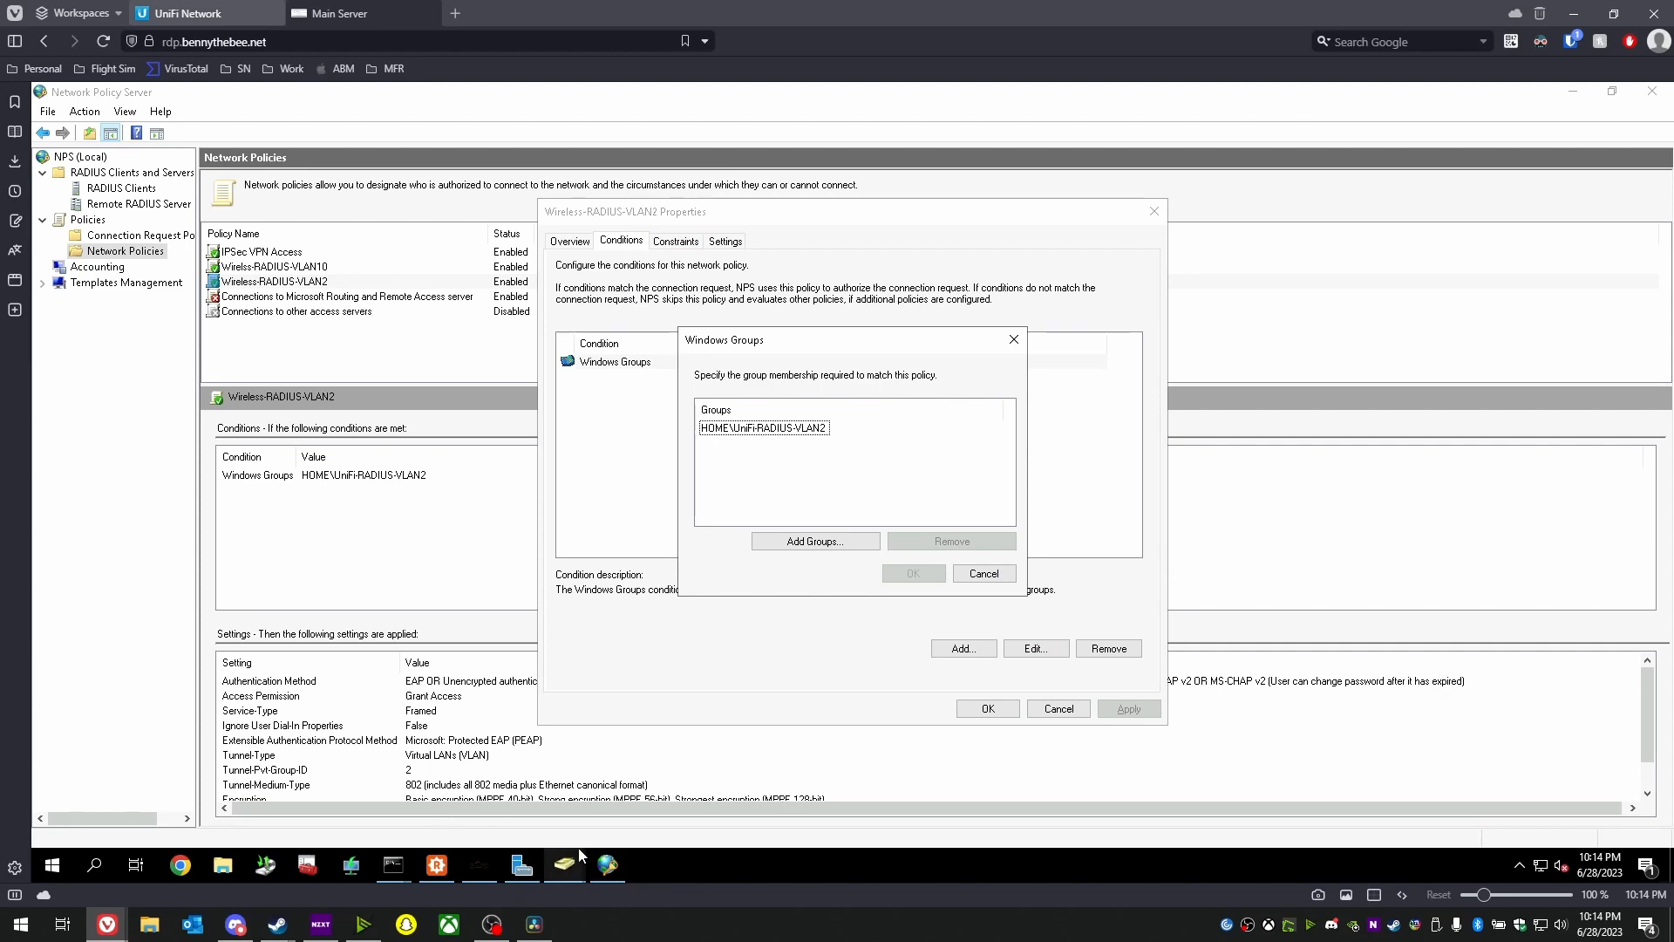
pyautogui.click(985, 576)
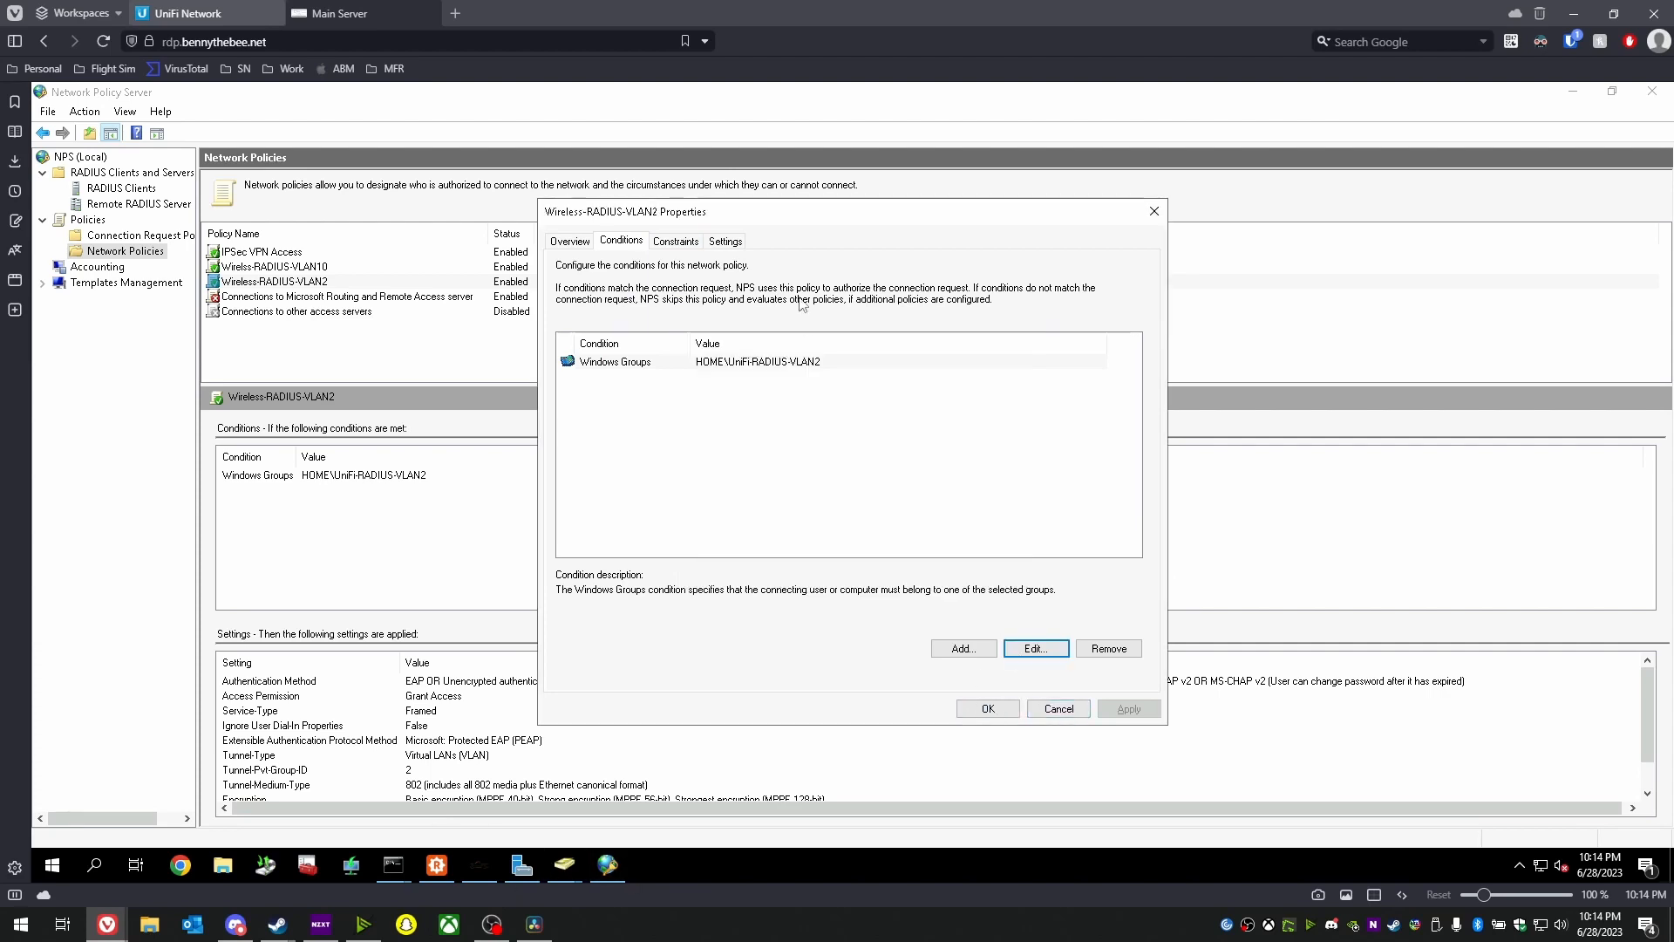
pyautogui.click(726, 240)
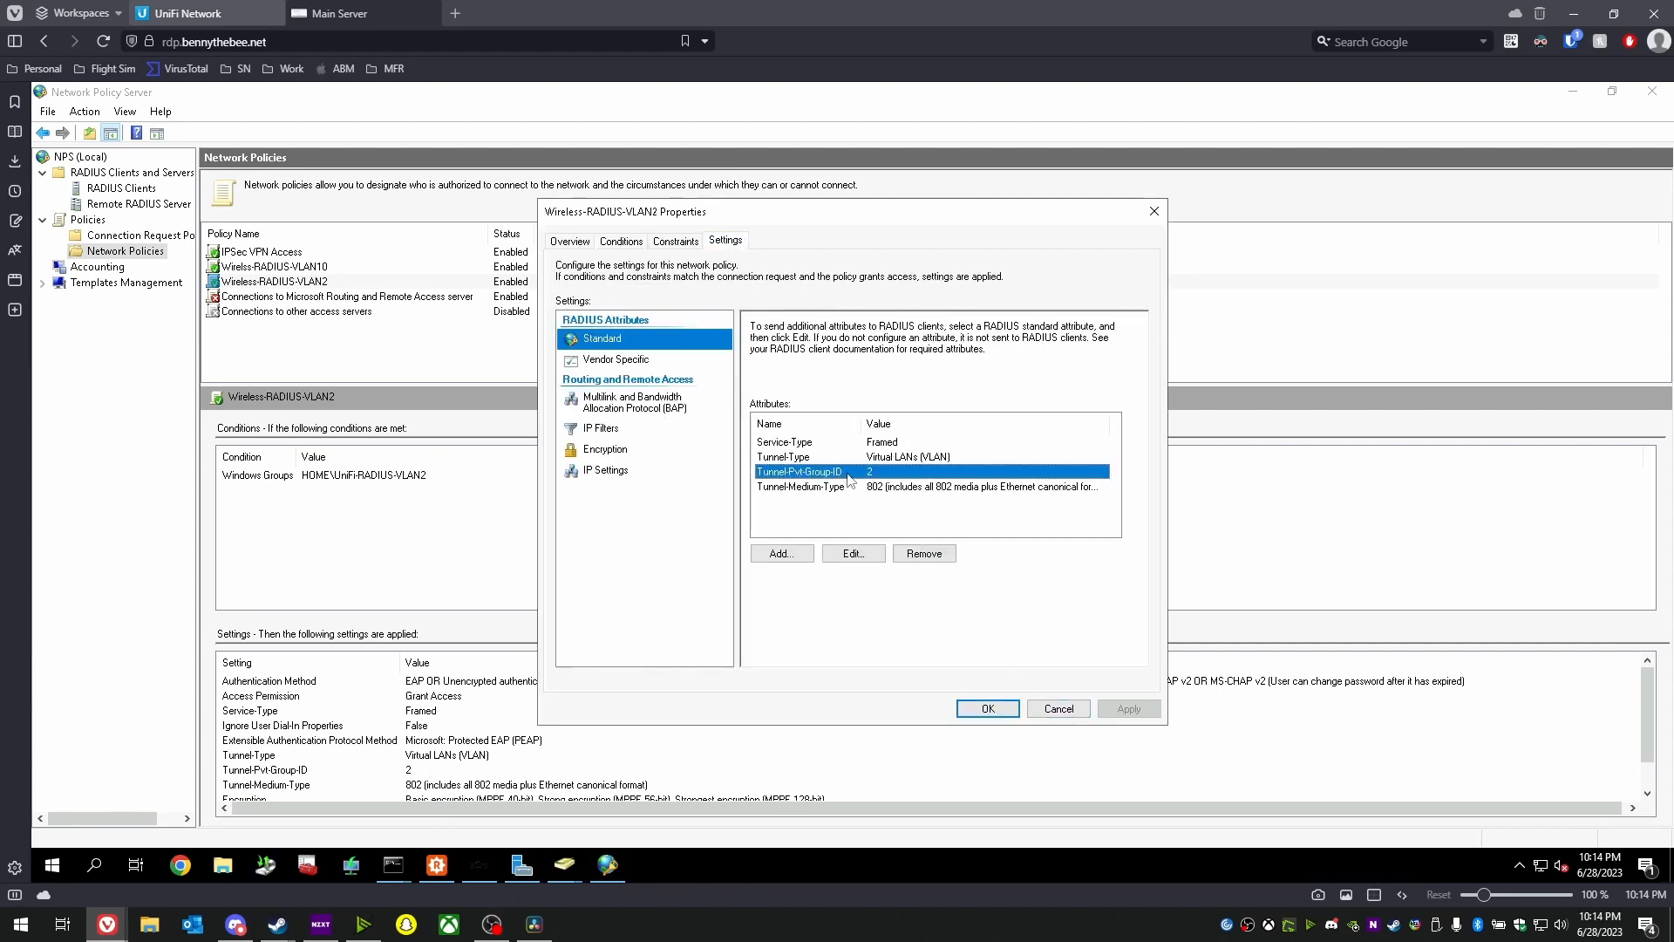
pyautogui.doubleClick(846, 472)
pyautogui.doubleClick(811, 480)
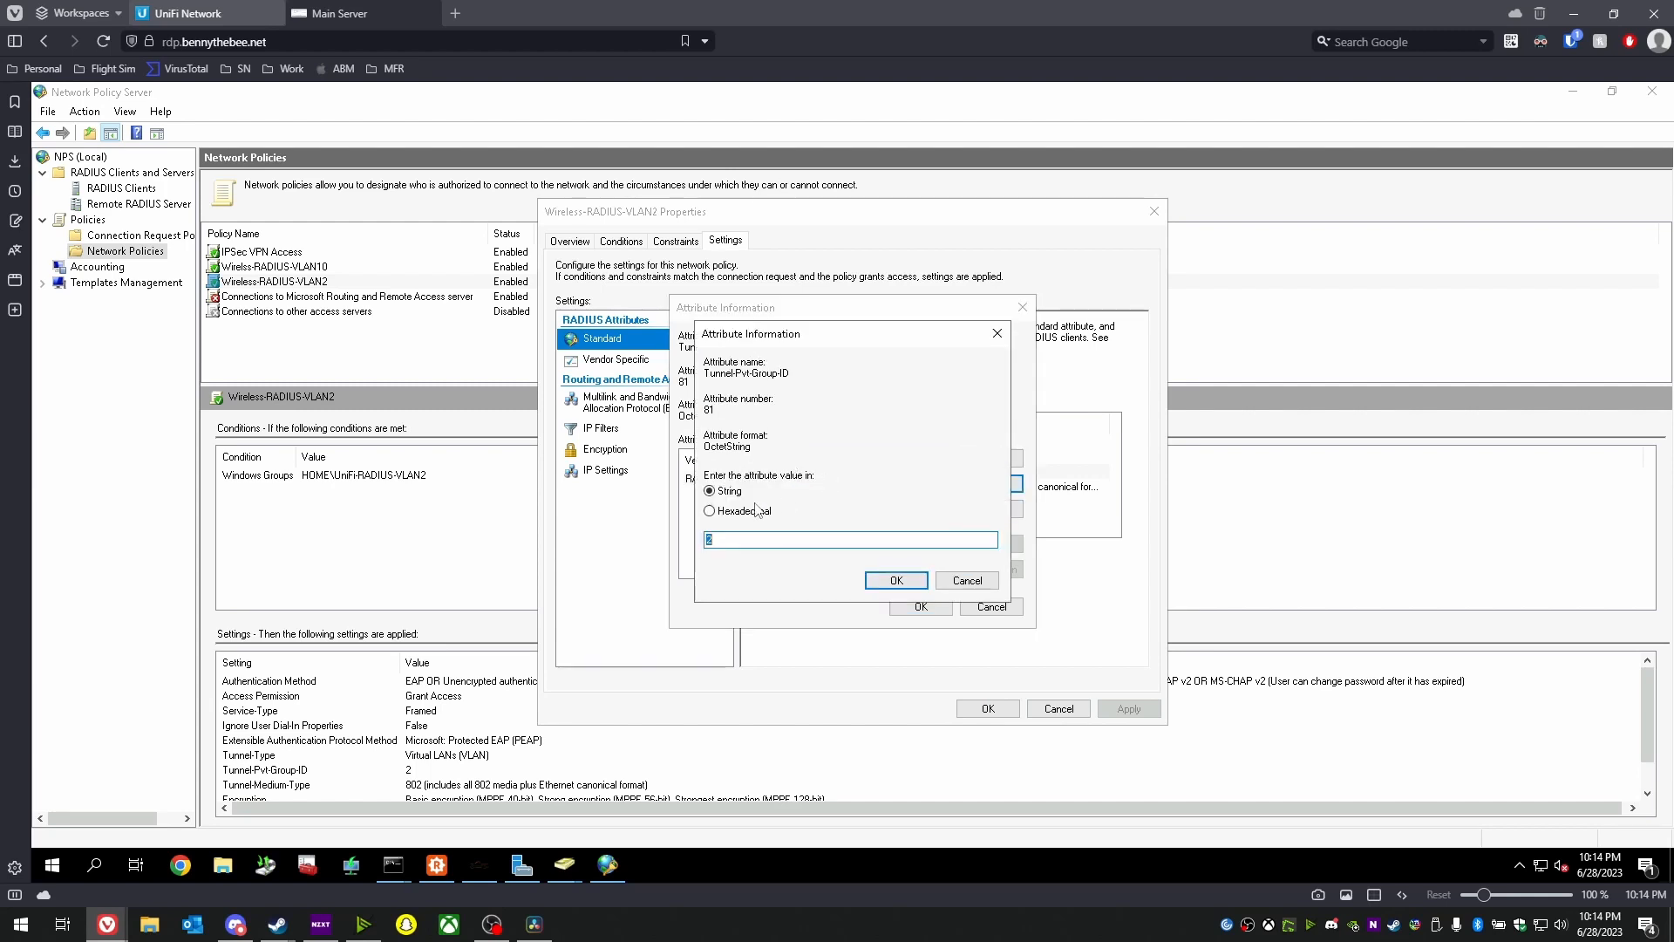
pyautogui.write('4')
pyautogui.click(903, 584)
pyautogui.click(918, 606)
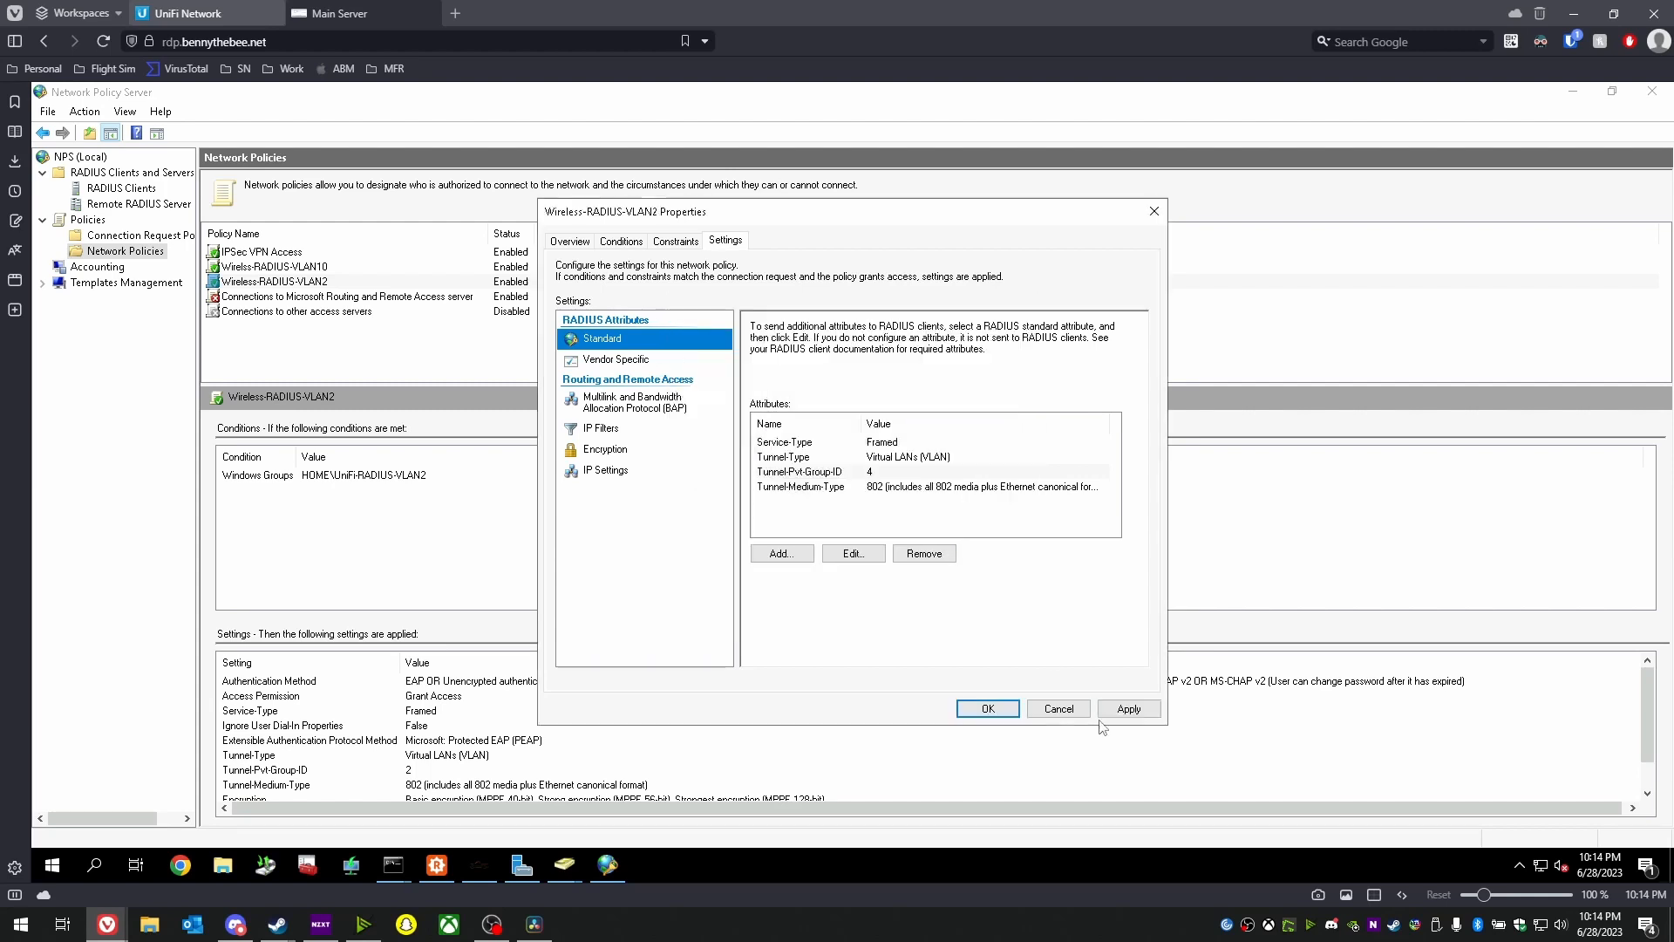
pyautogui.click(988, 708)
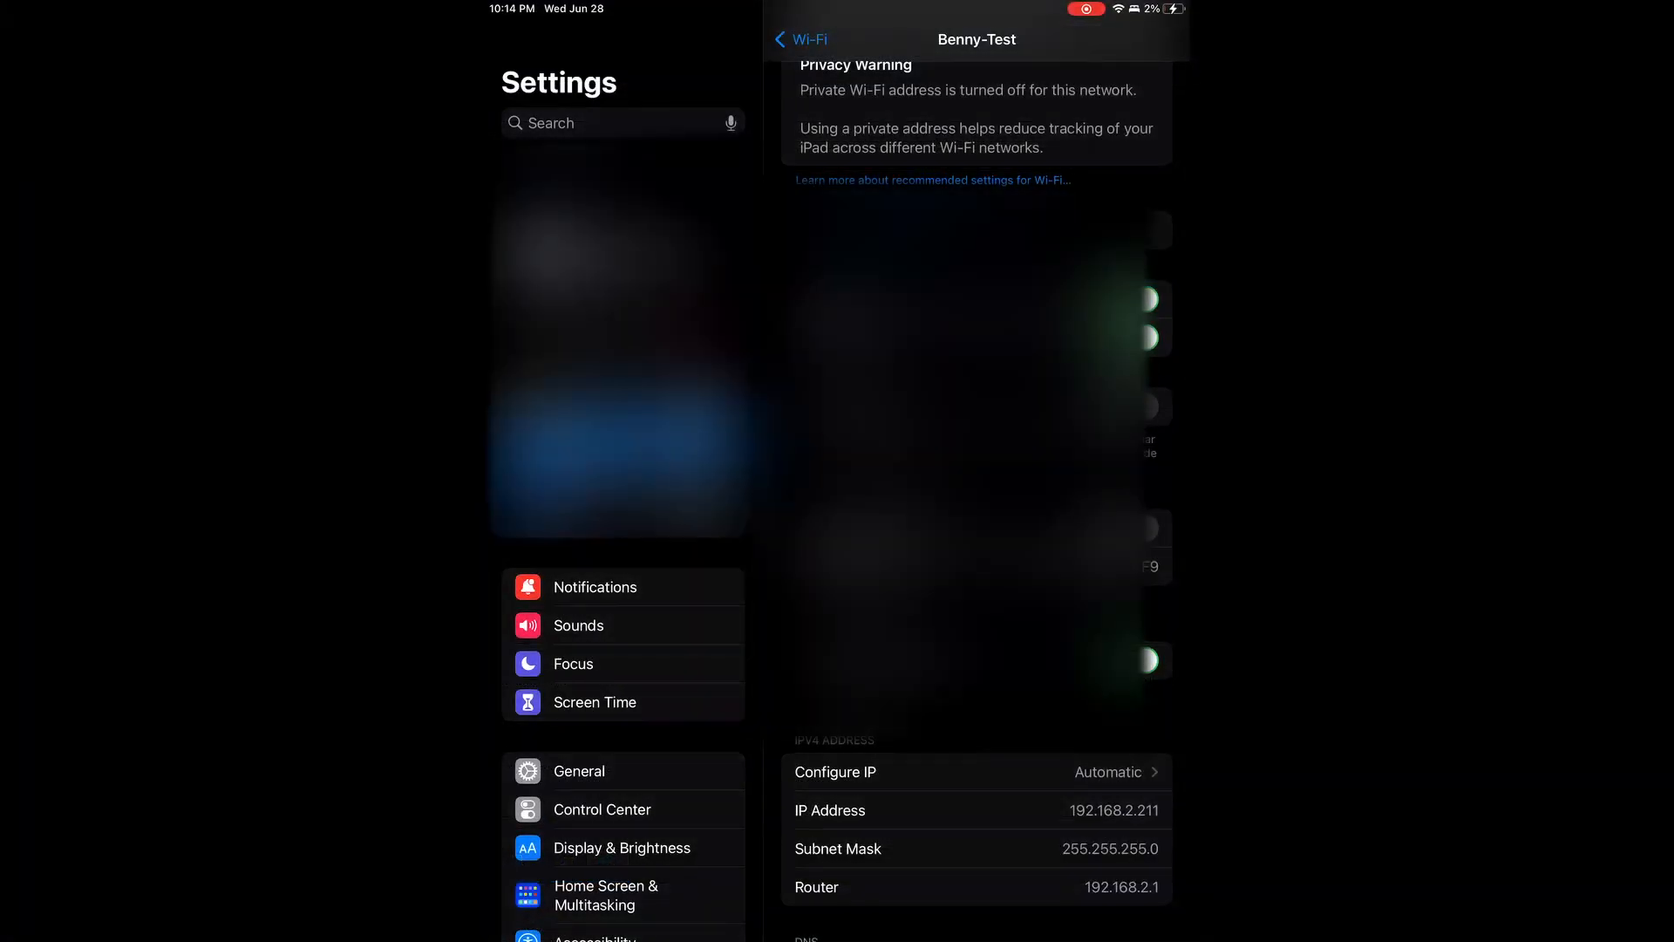
# - Forget Benny-Test on the iPad and tap it again to rejoin
pyautogui.click(872, 230)
pyautogui.click(896, 521)
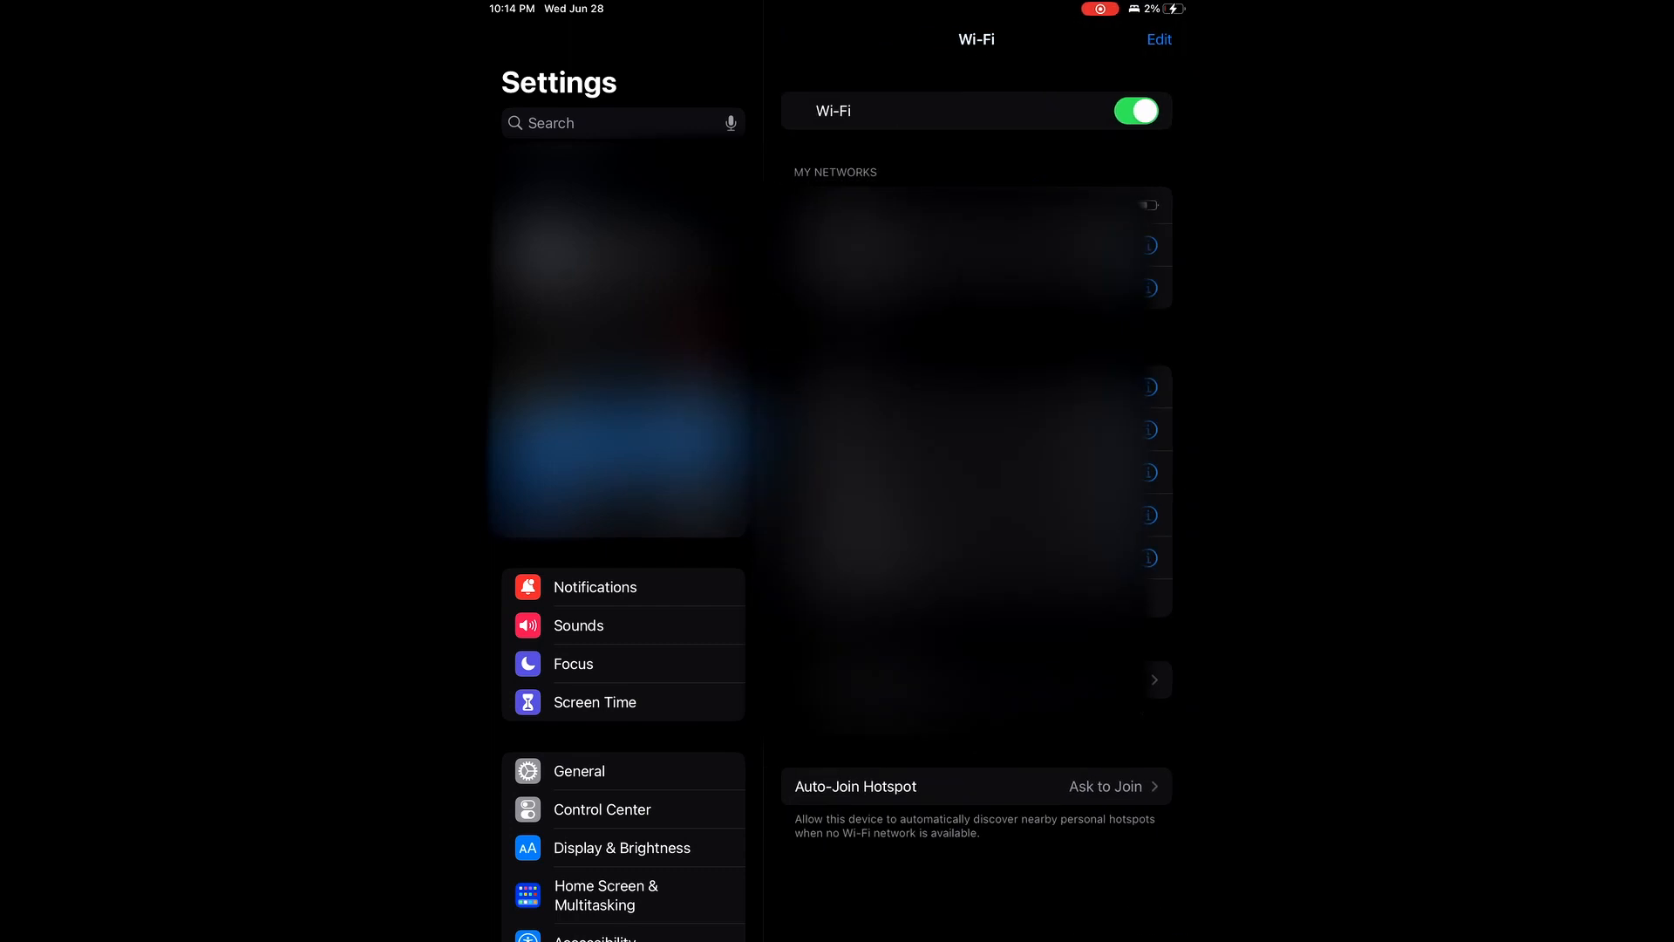
pyautogui.click(872, 245)
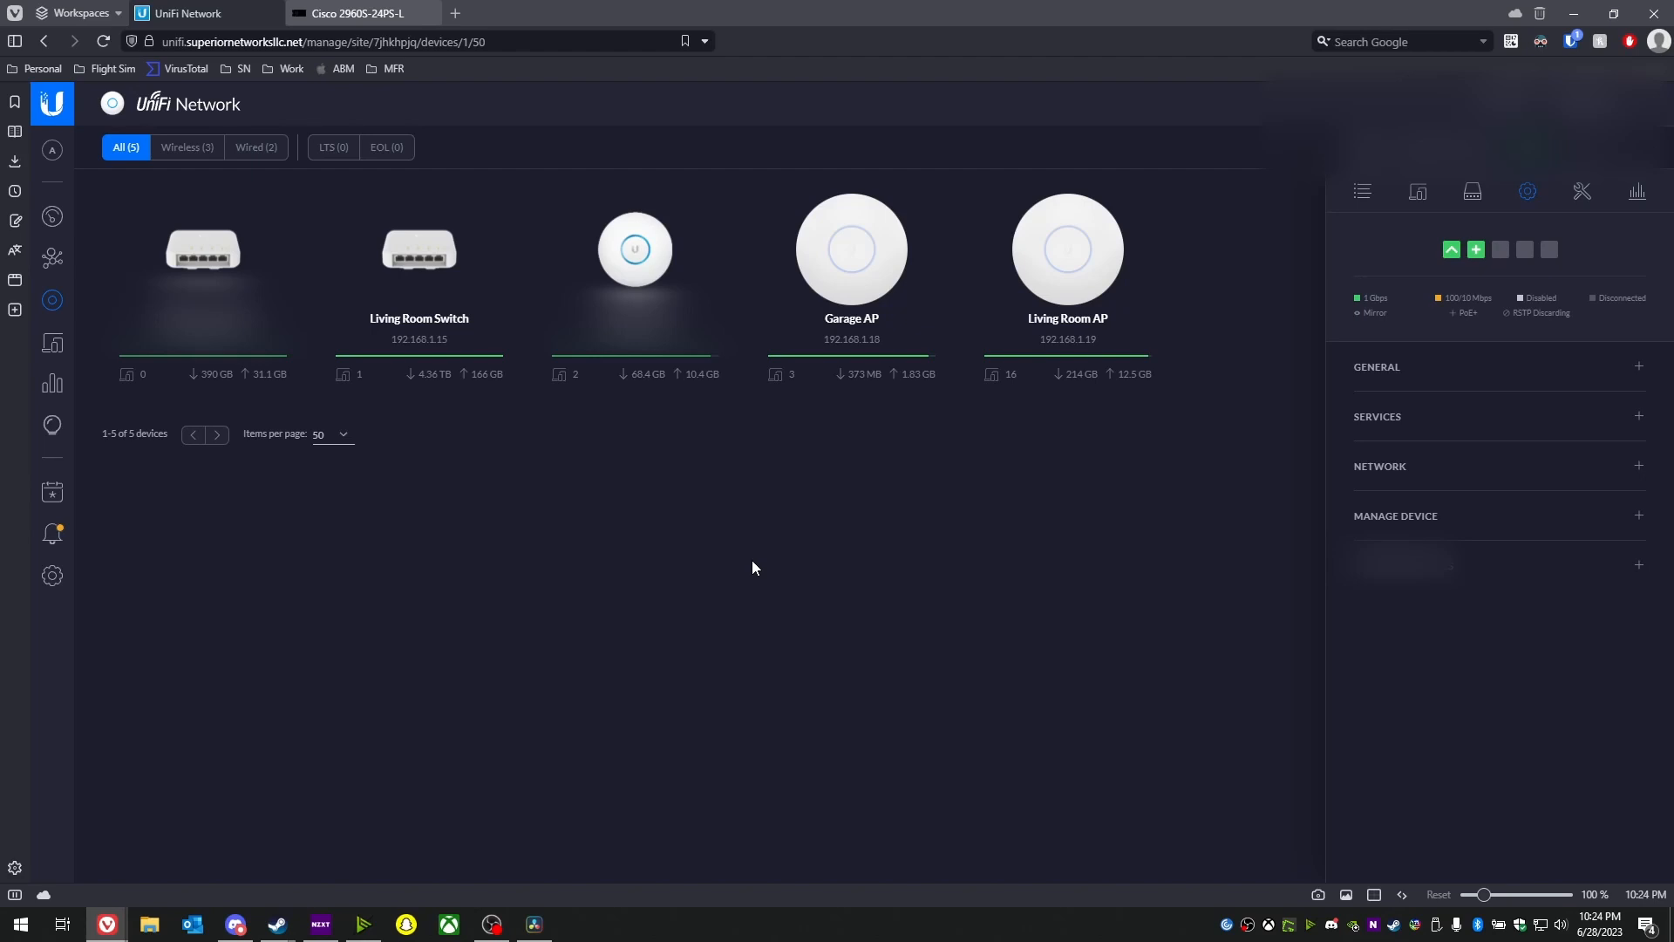
# - List the 192.168.1.17 access point's clients, showing 192.168.4.250 and 192.168.10.199
pyautogui.click(617, 280)
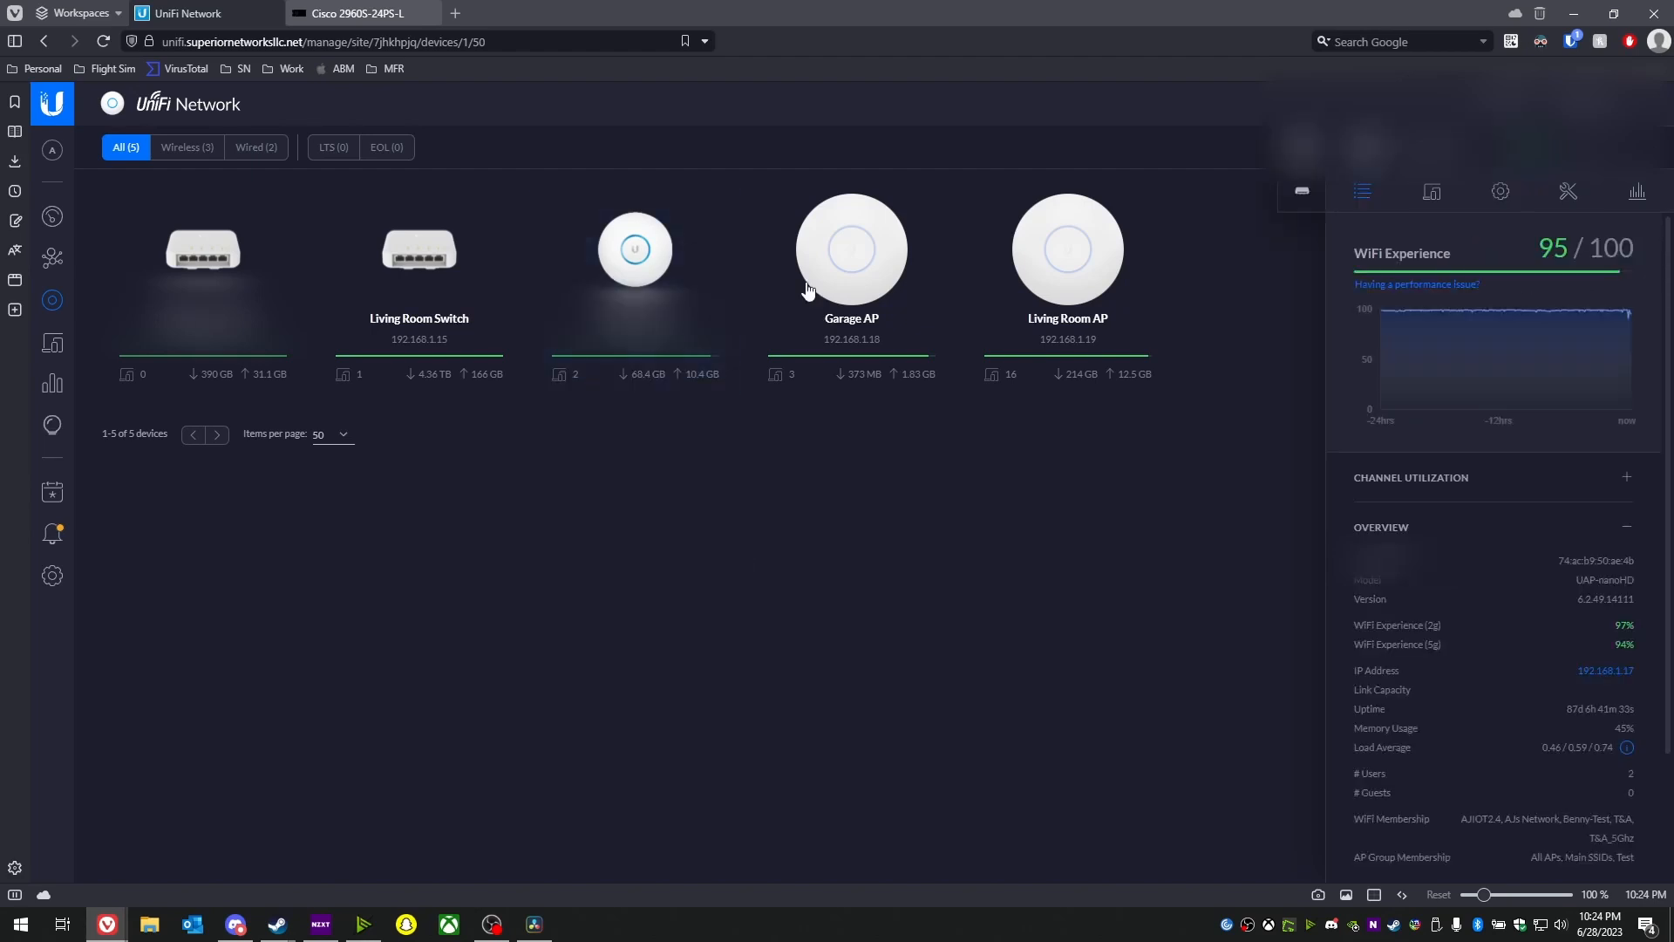
pyautogui.click(1429, 193)
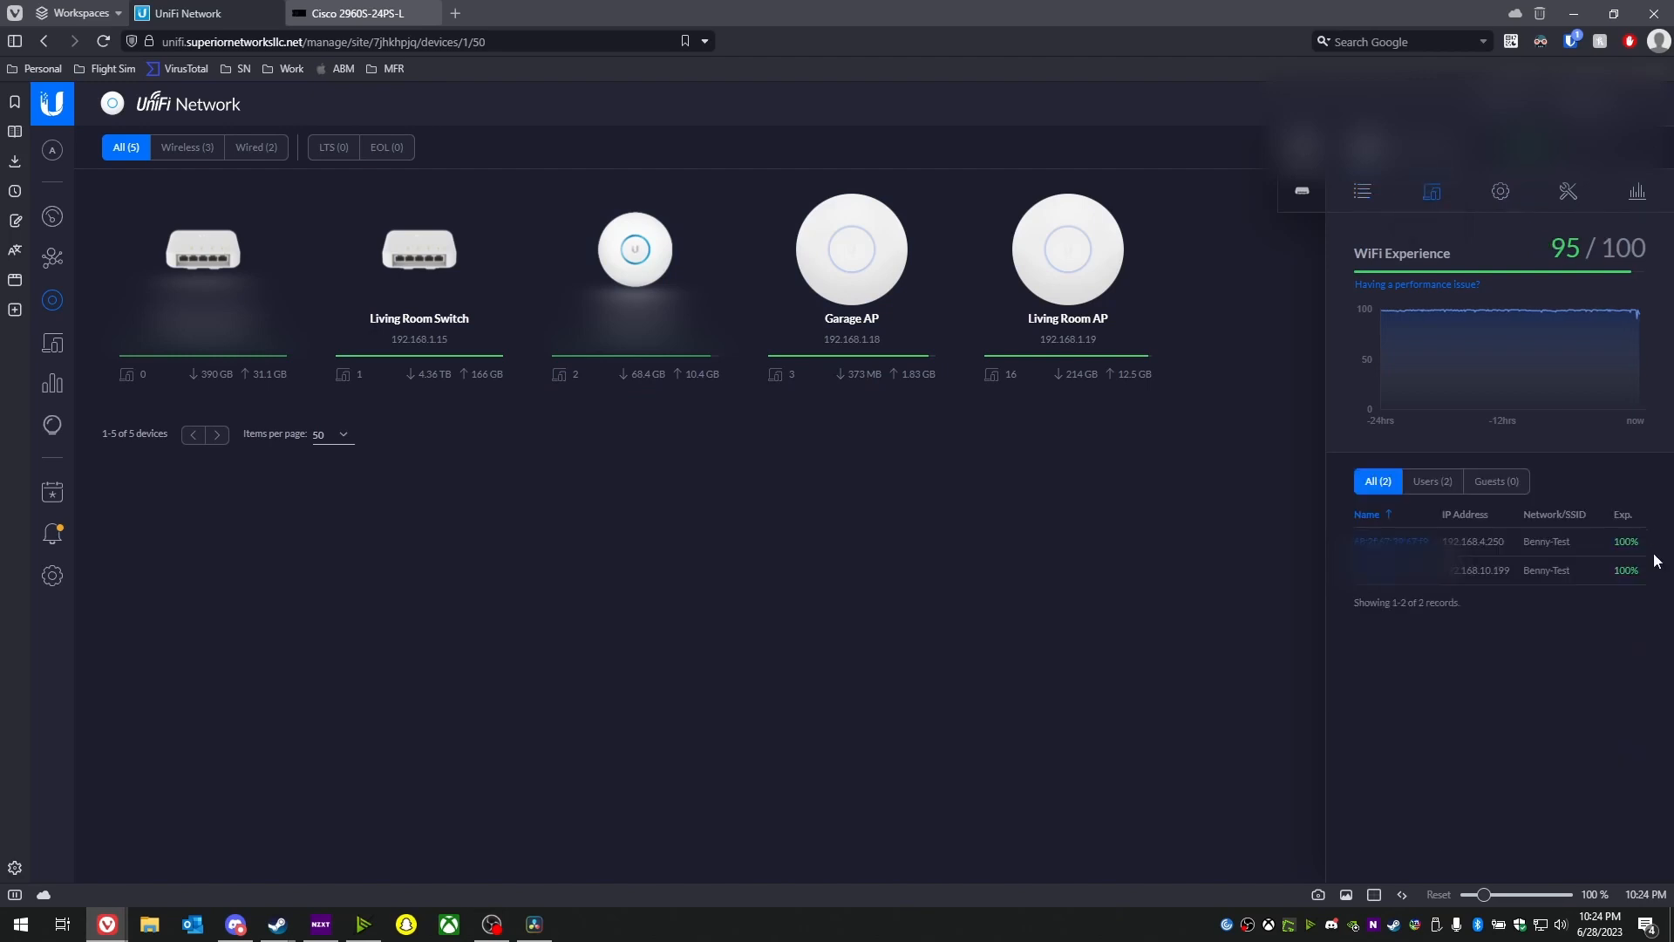